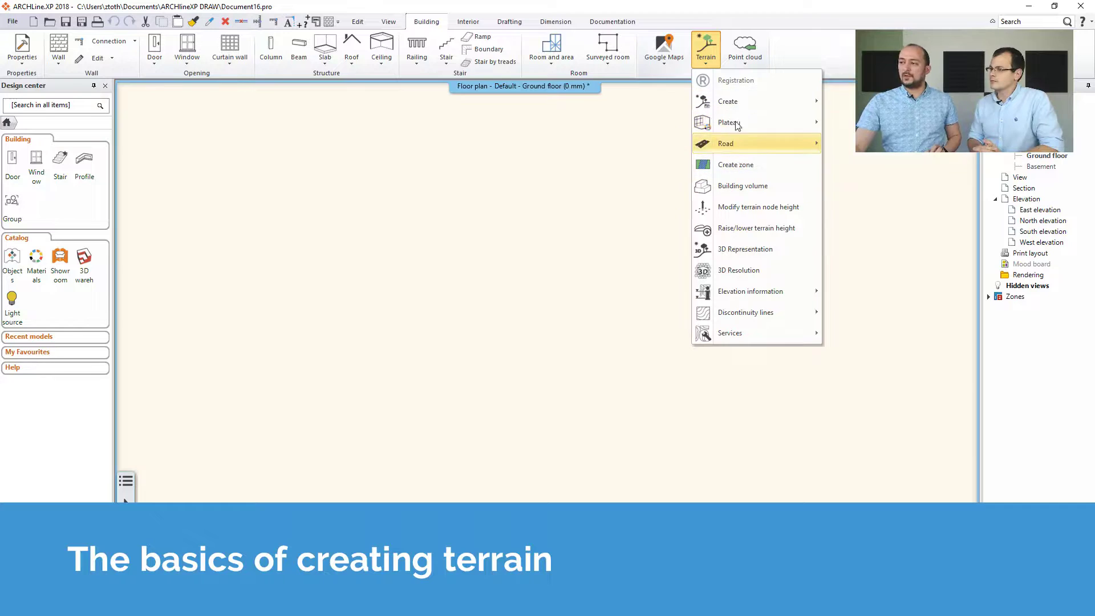
Start creating a terrain from level line points in the Terrain tools.
mouse_move(715, 152)
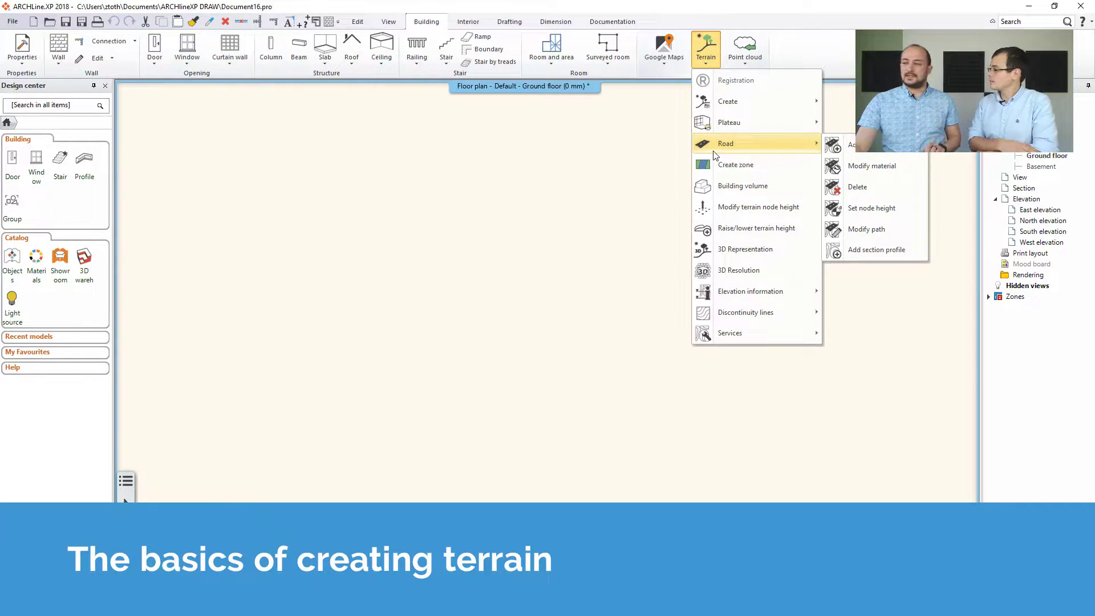
mouse_move(724, 108)
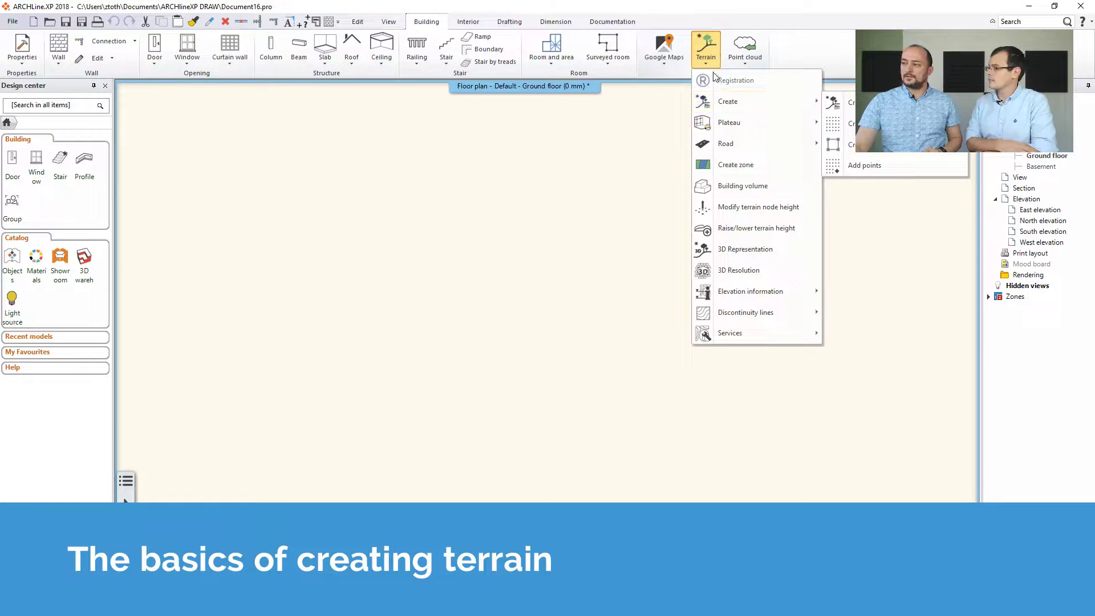
click(27, 60)
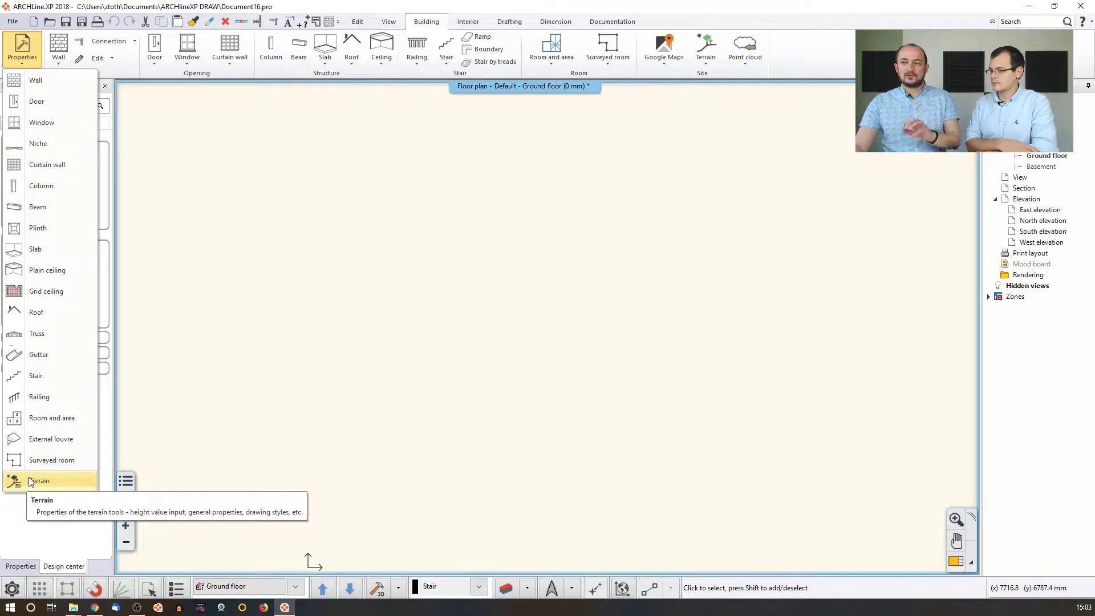
click(706, 67)
click(706, 65)
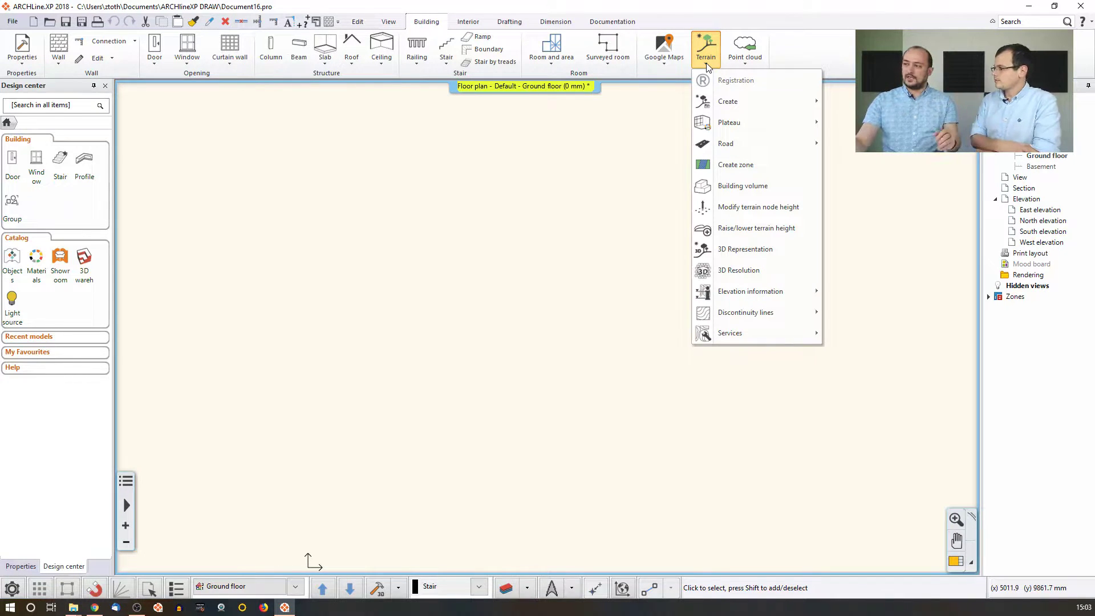
mouse_move(810, 101)
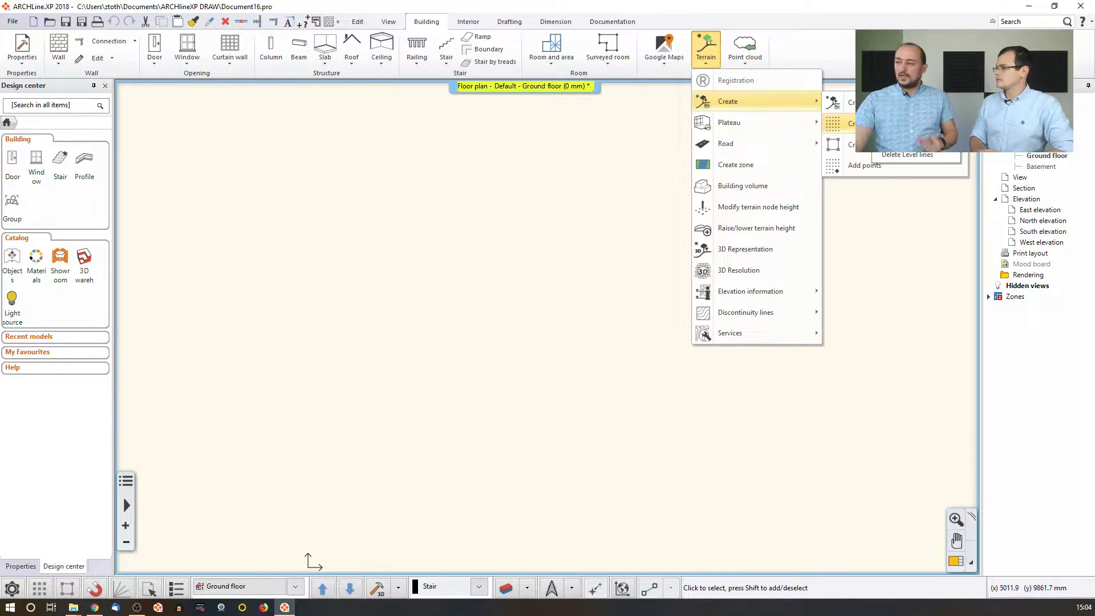
click(836, 123)
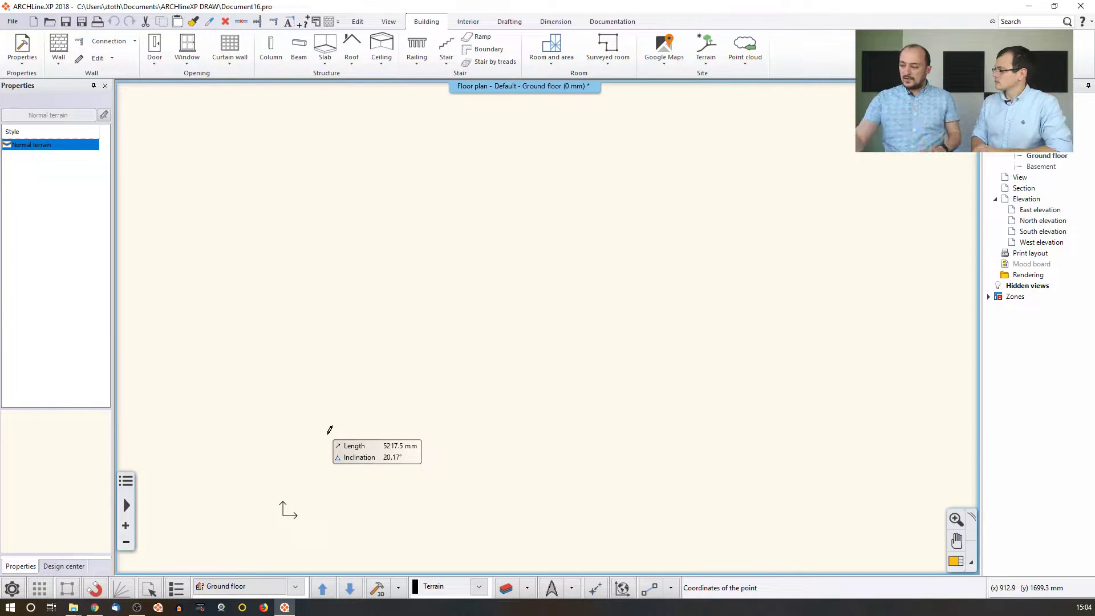
Place the first level-line point at the origin (0,0) with a height of 1 m.
click(621, 586)
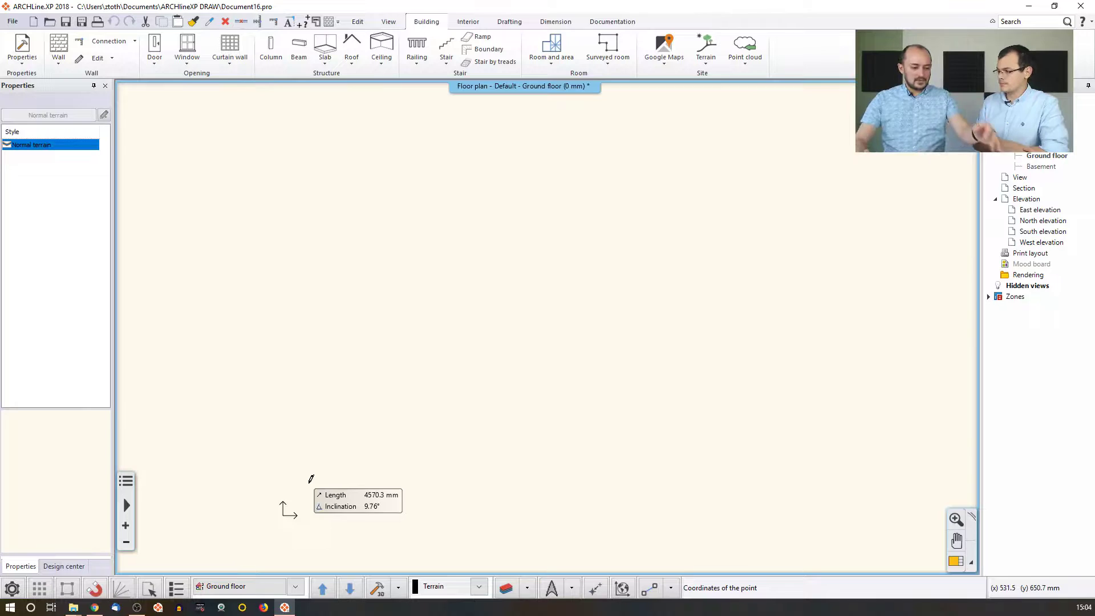
text(0 0)
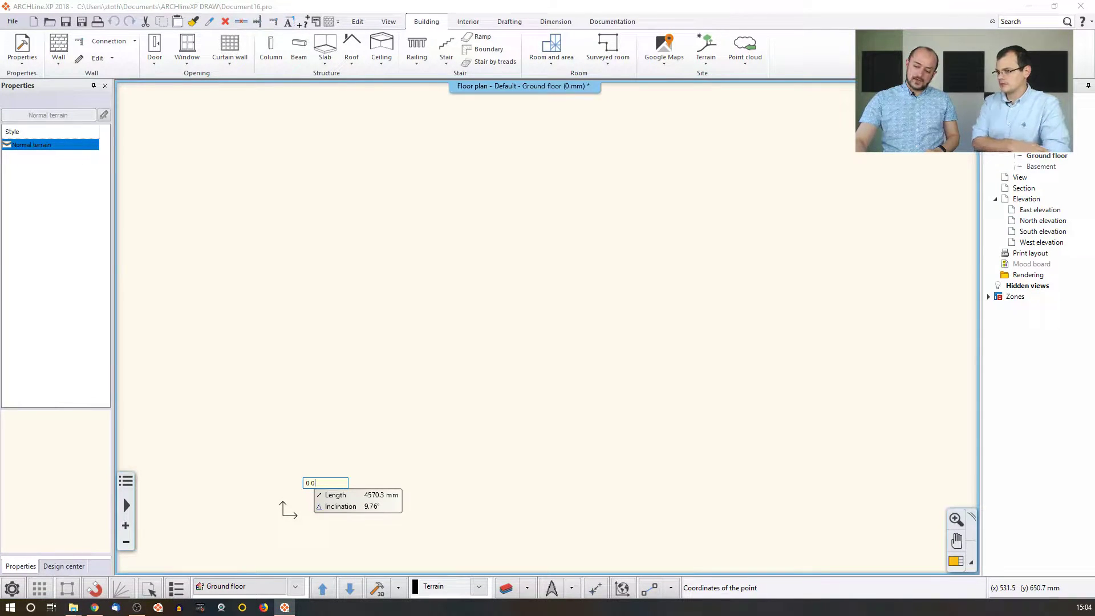
key(Return)
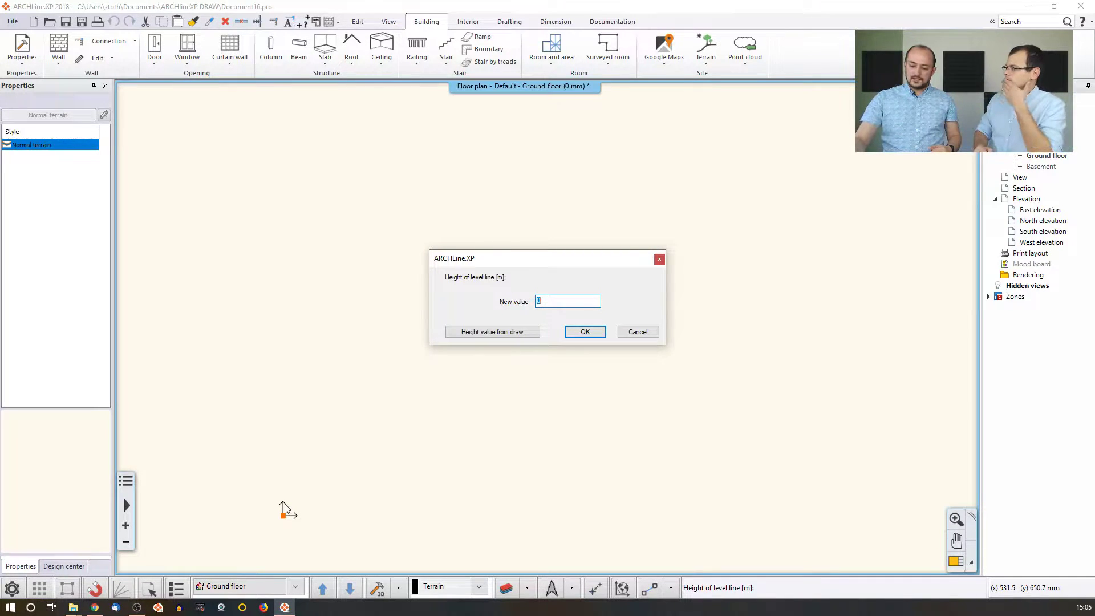
text(1)
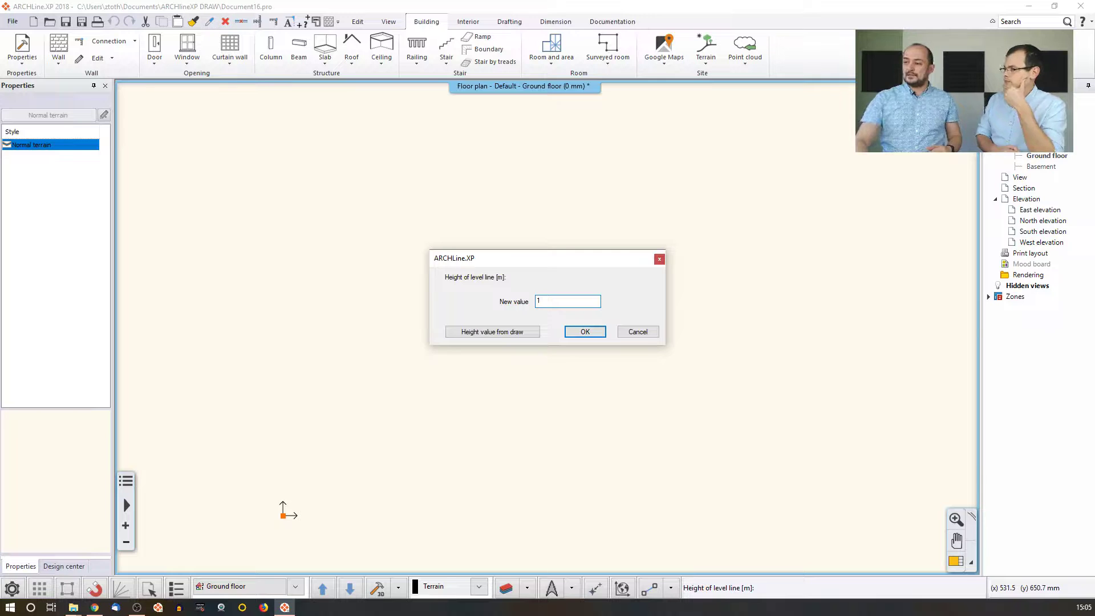
key(Return)
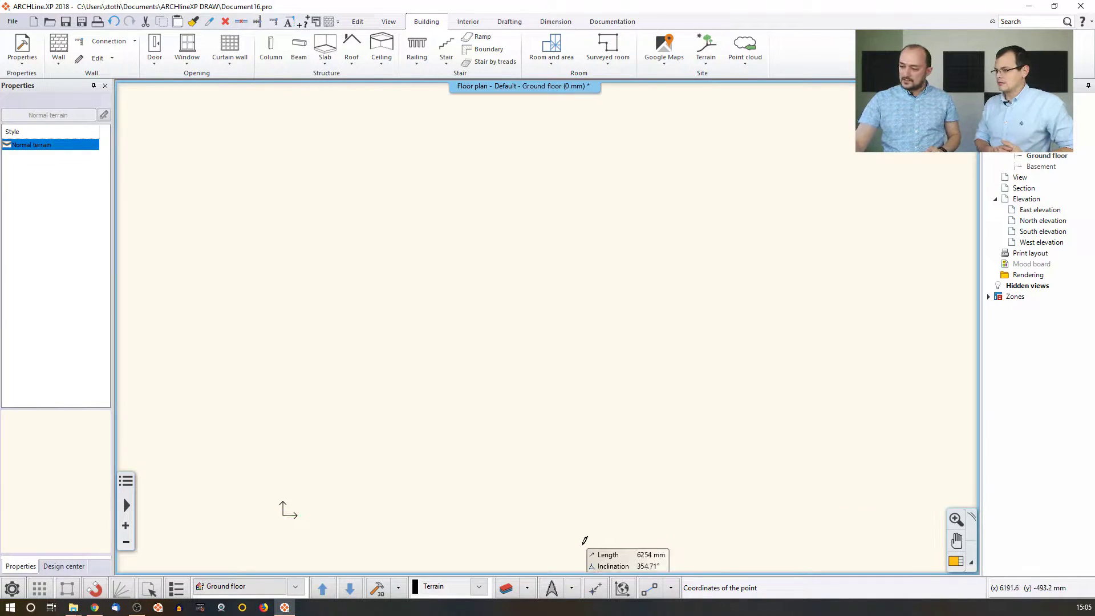
Place the next corner point 7000 mm right of the origin at 1 m height.
click(595, 590)
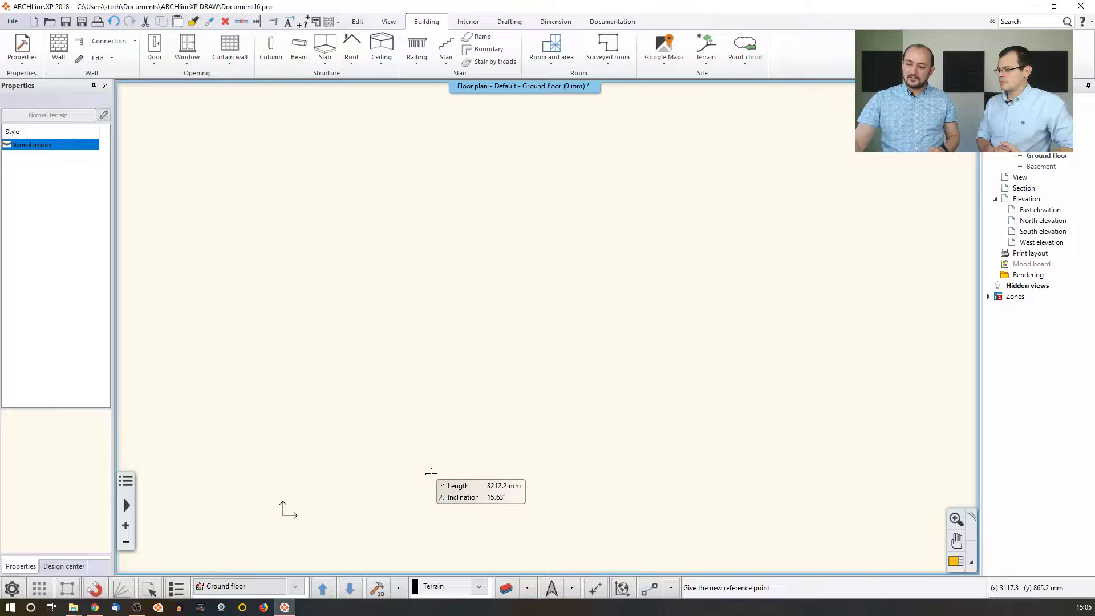
click(284, 502)
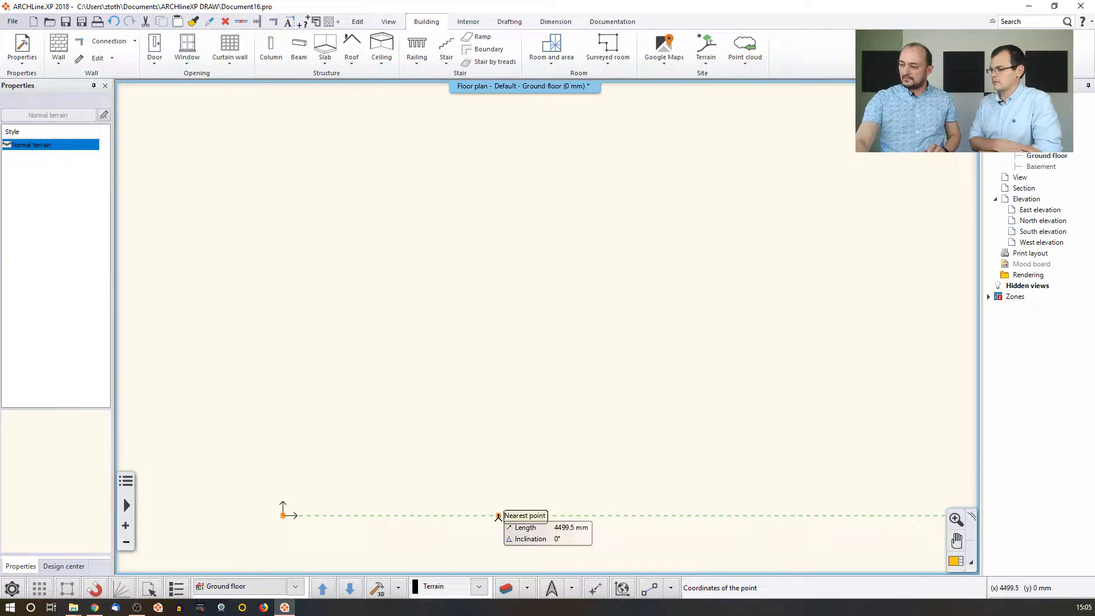
text(700)
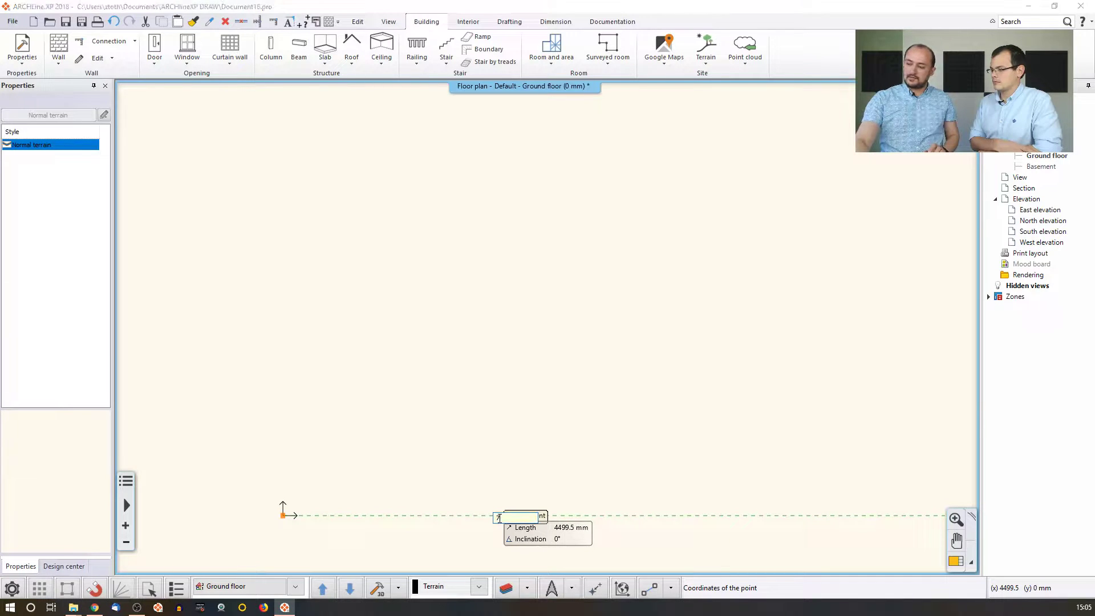
text(0)
key(Return)
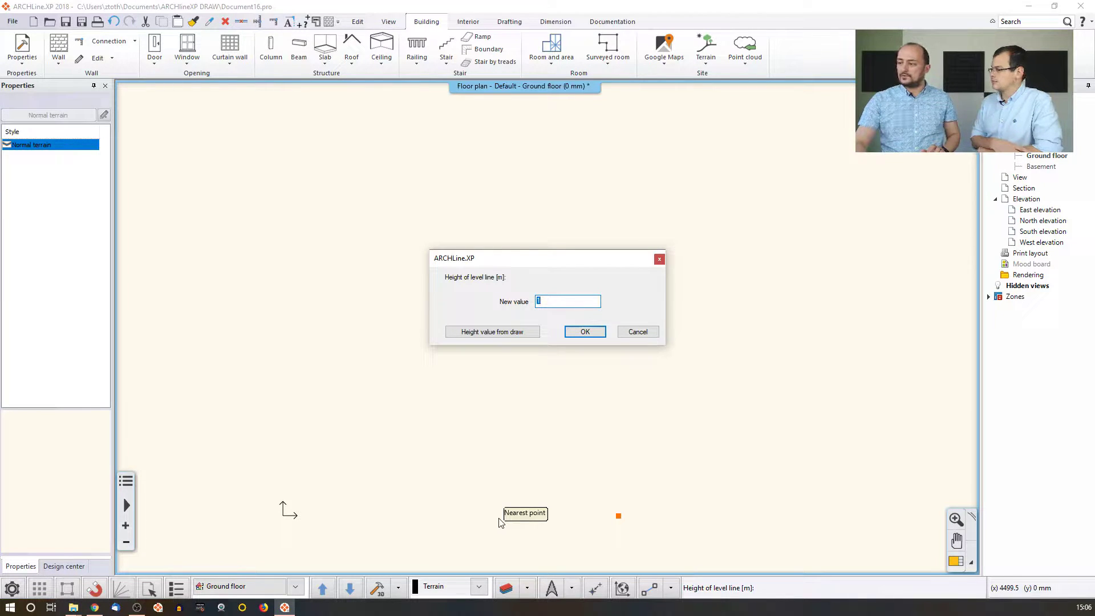
key(Return)
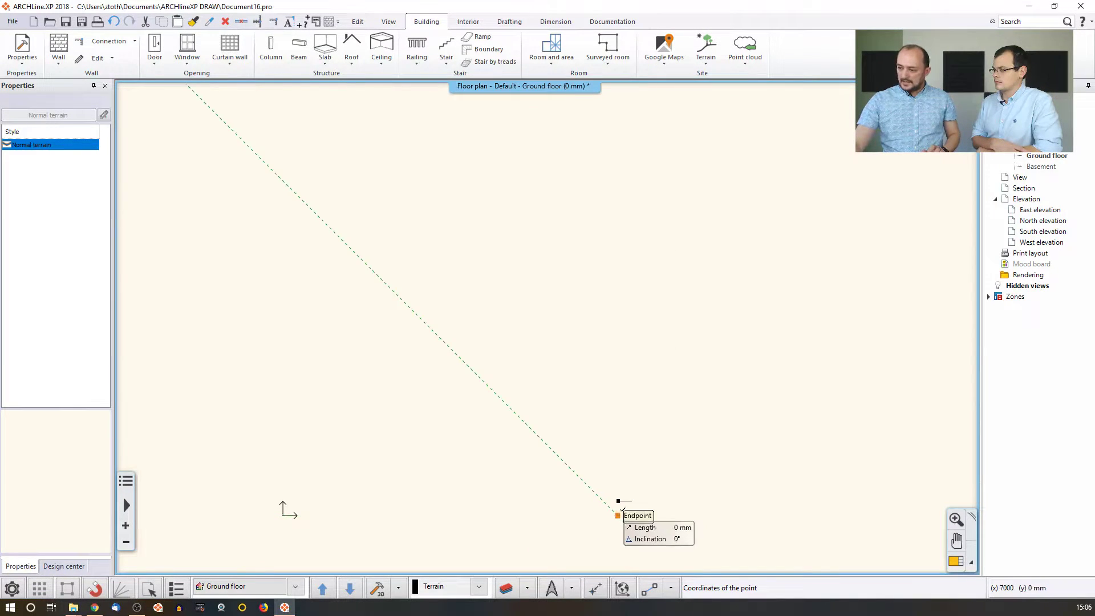
Add the corner 8000 mm above it and the top-left corner, both at 2 m.
click(595, 587)
click(618, 515)
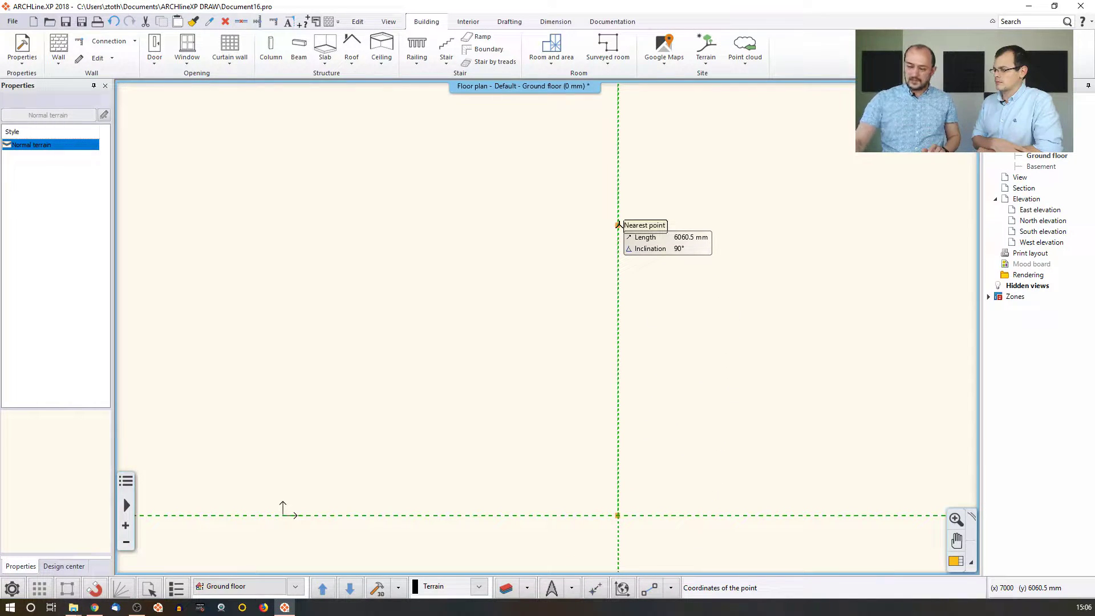
text(8000)
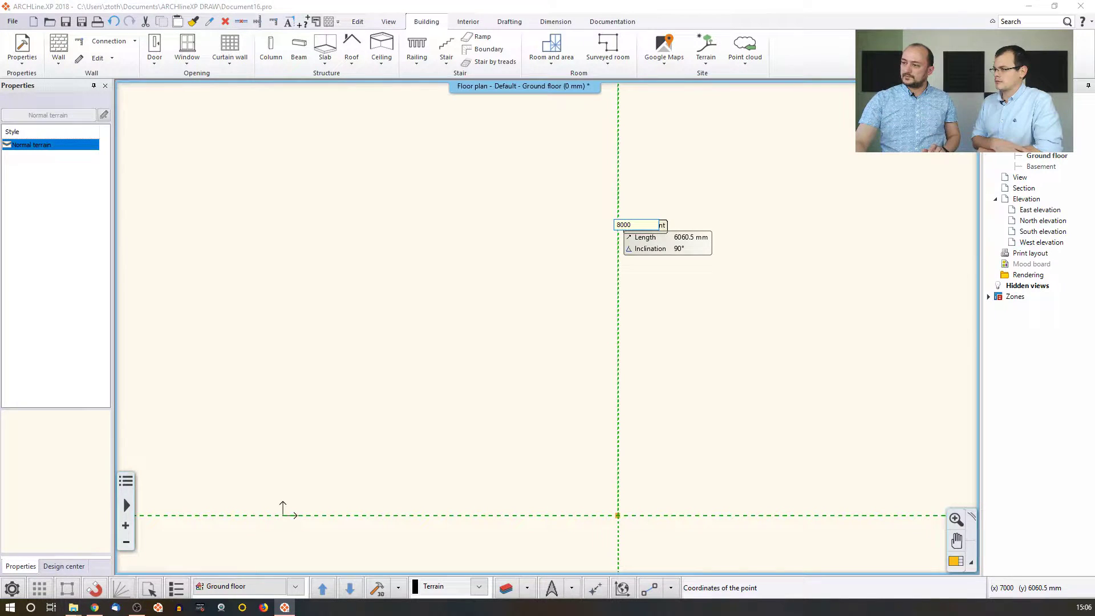
key(Return)
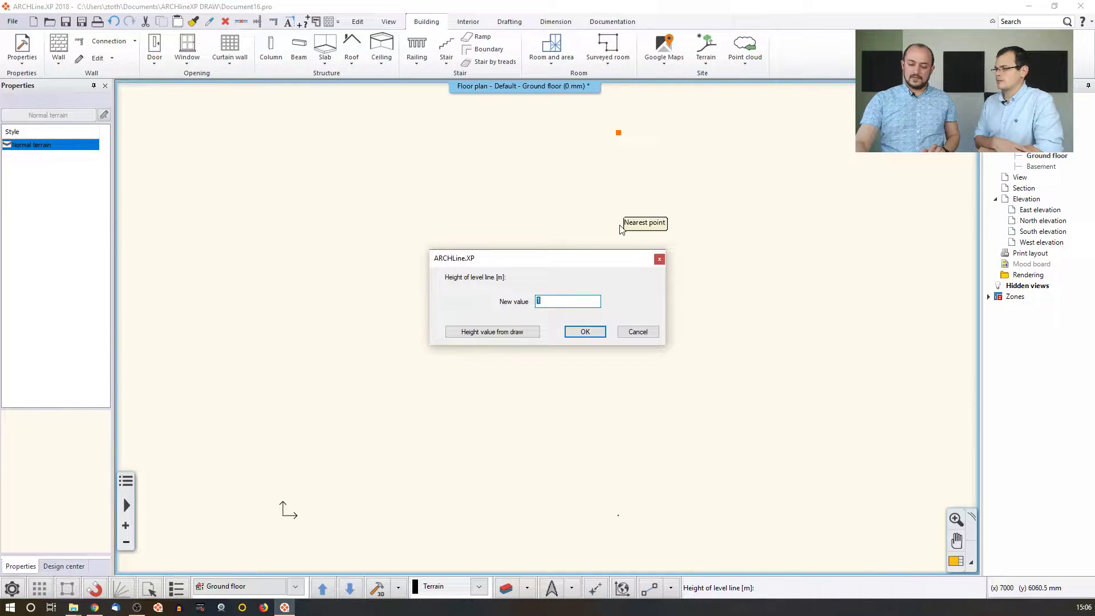
key(Return)
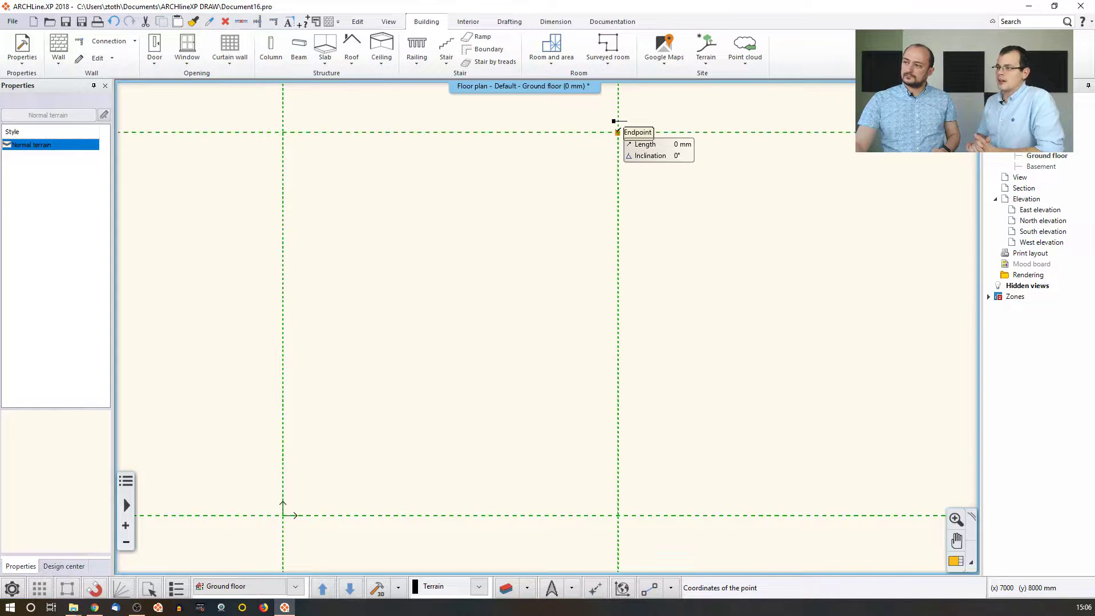
click(280, 124)
key(Return)
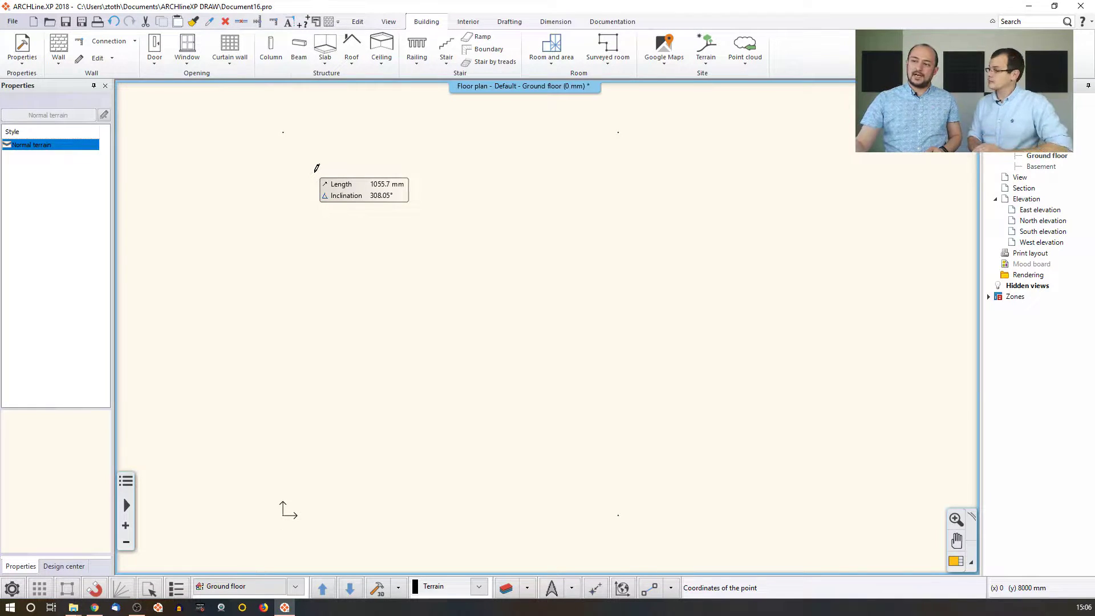
Close the four-point terrain outline and display the sloped terrain in a 3D view.
right_click(310, 206)
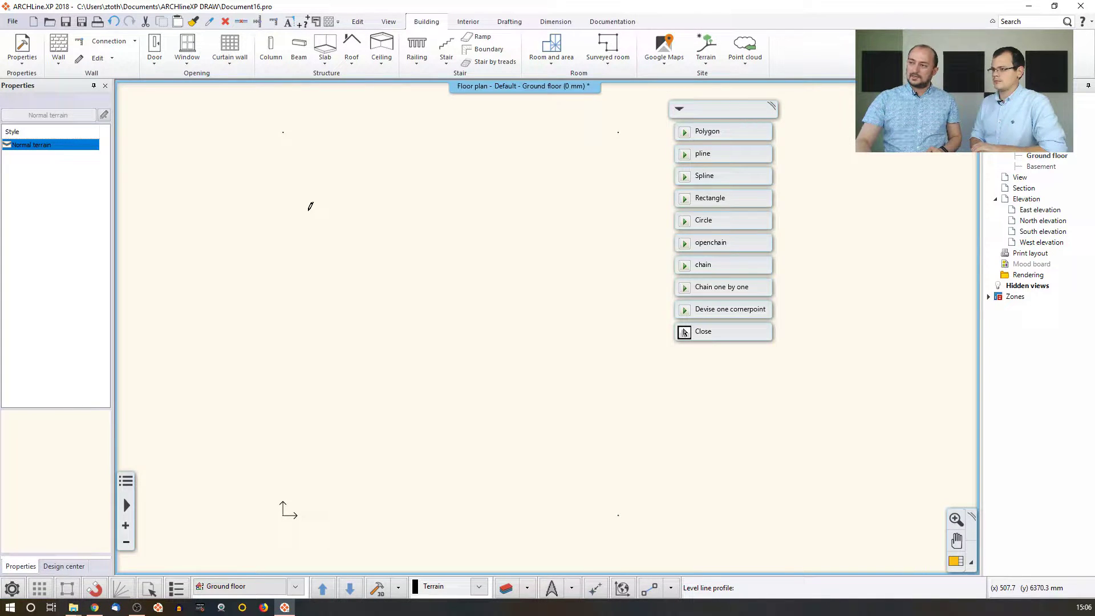
click(684, 332)
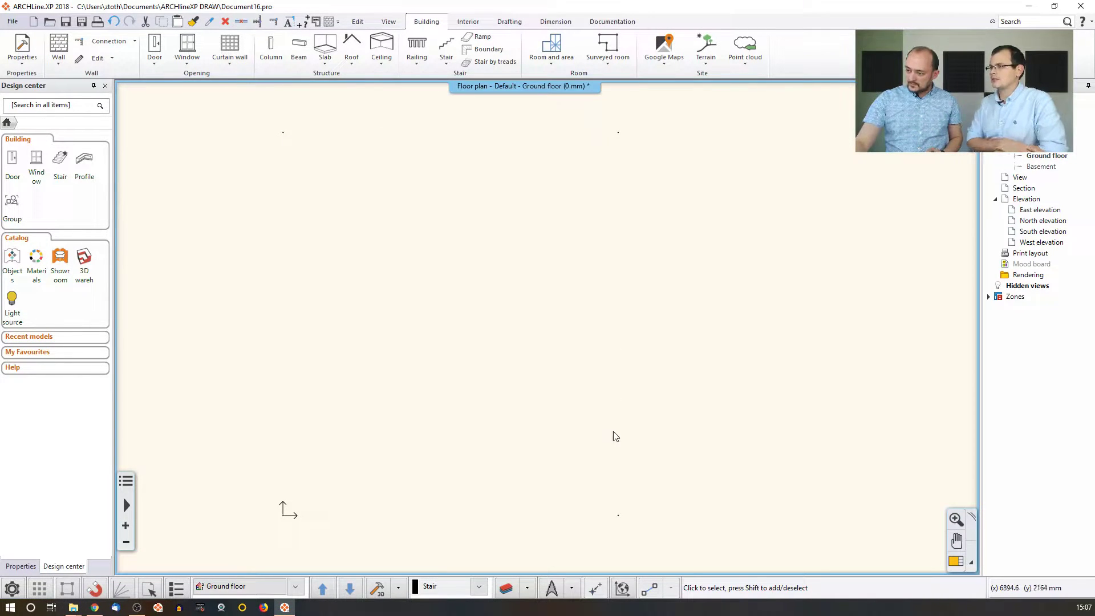
click(379, 589)
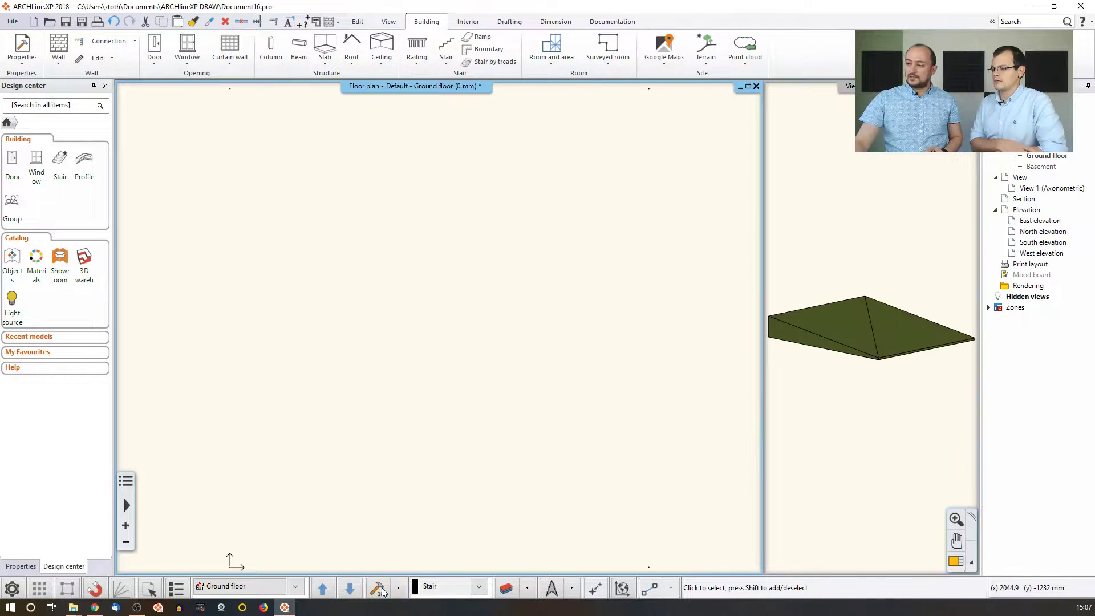
scroll(543, 286, down, 1)
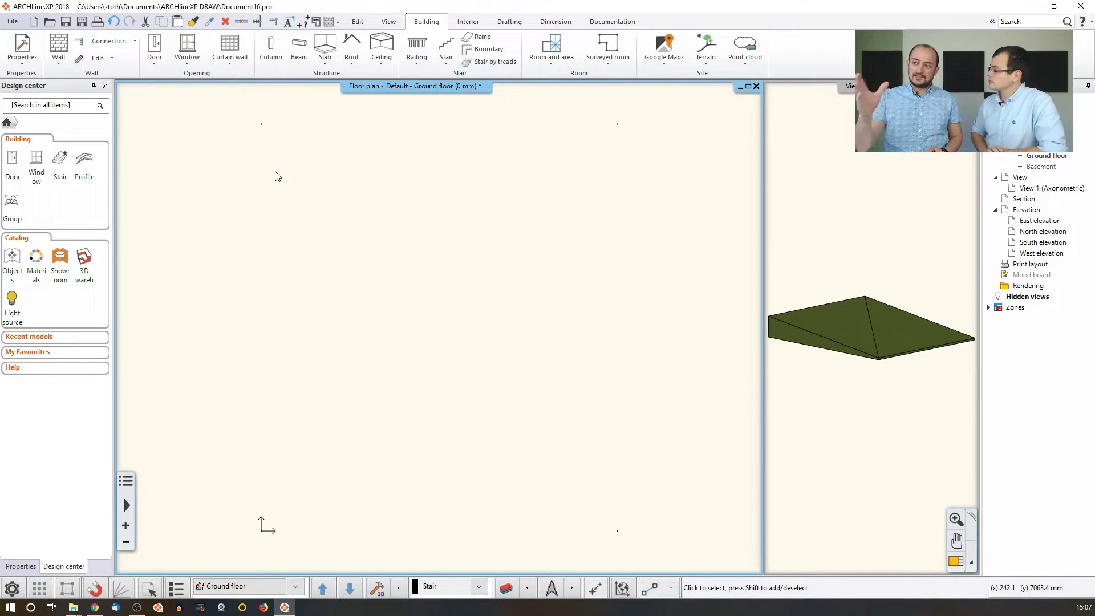
Change the terrain's colour to red in its properties, then deselect it.
click(262, 125)
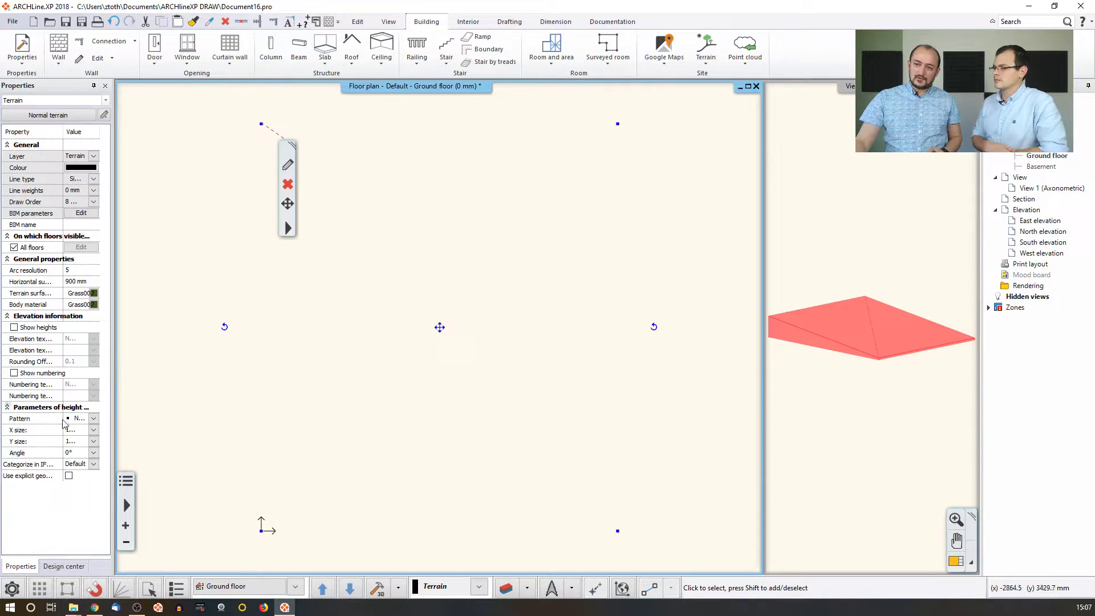
click(91, 418)
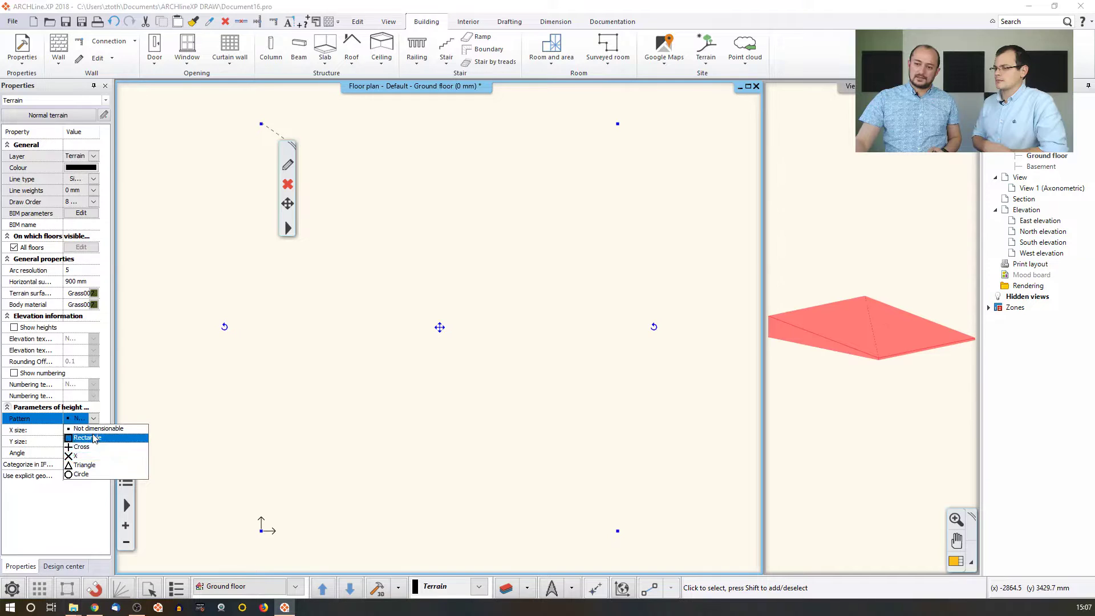
click(89, 168)
click(90, 169)
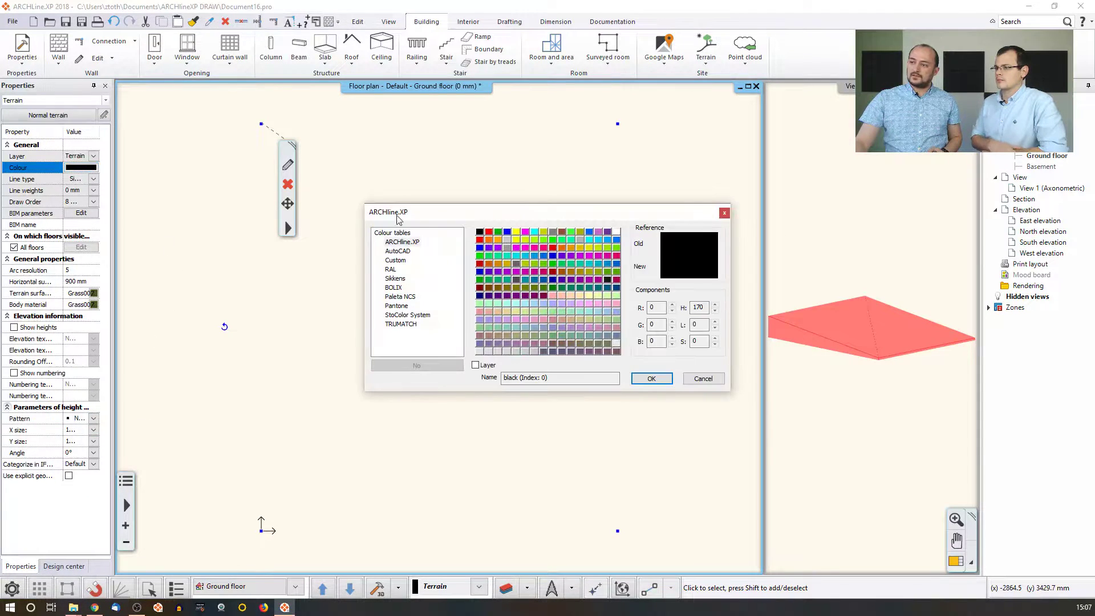
click(489, 233)
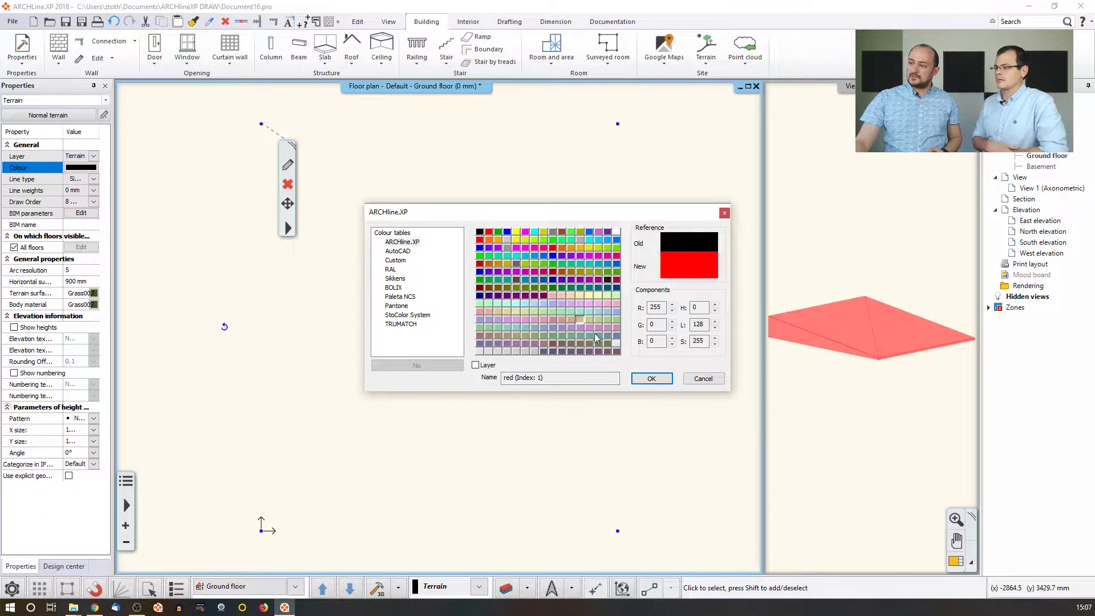
click(650, 379)
click(485, 276)
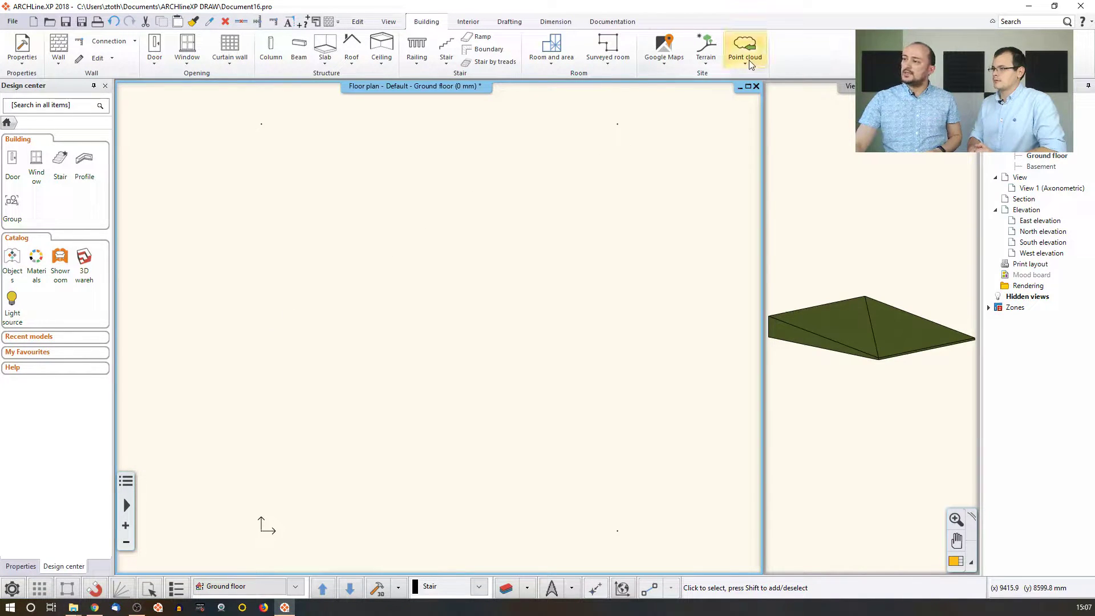
Start adding a single new point to the existing terrain.
click(710, 63)
mouse_move(736, 101)
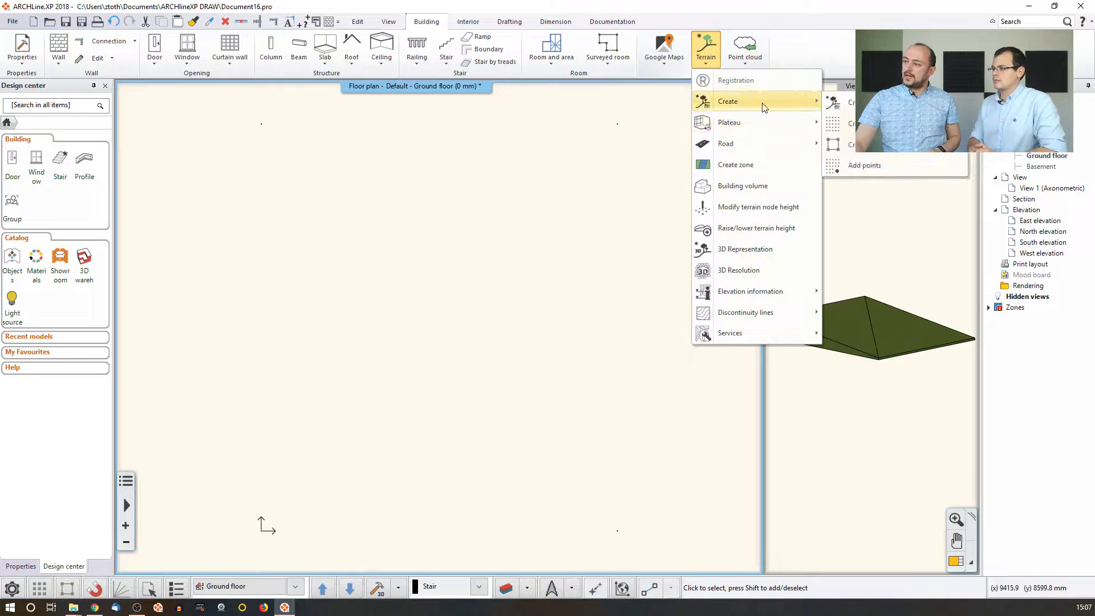
click(873, 167)
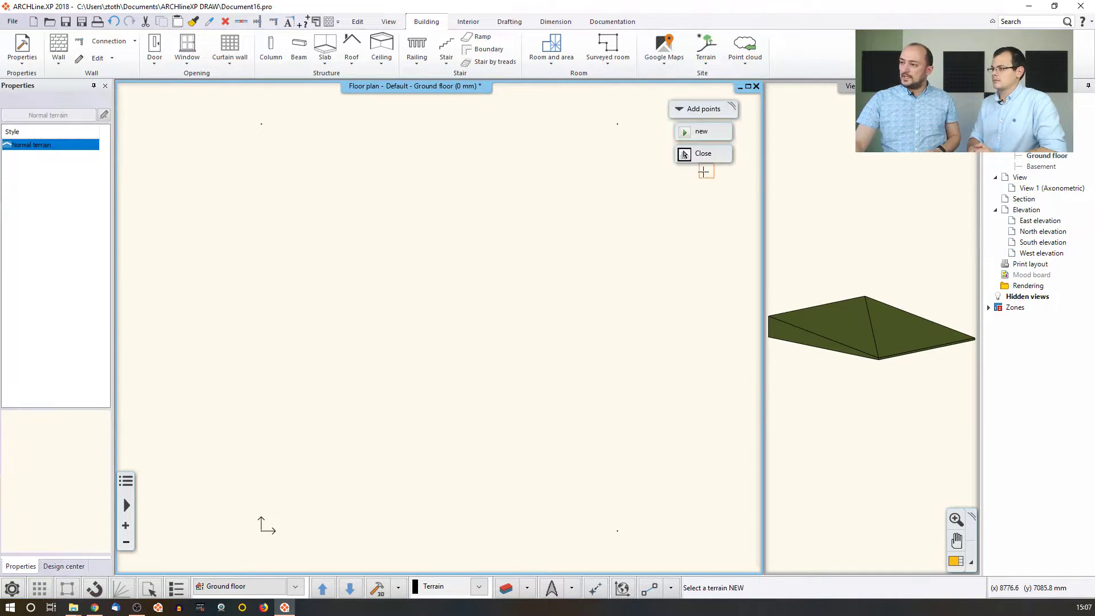
click(616, 126)
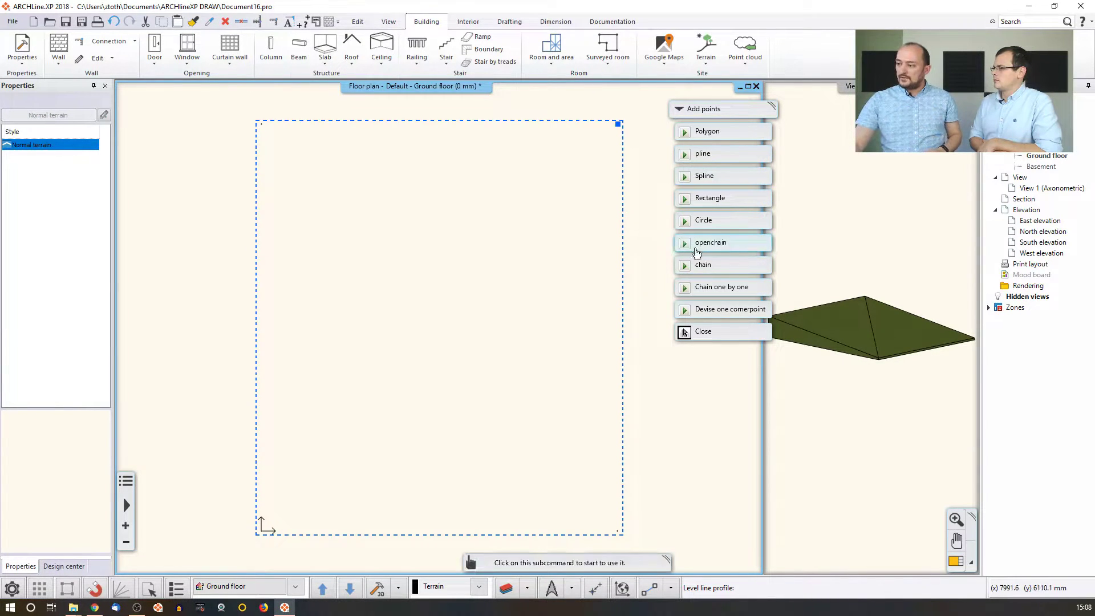
click(730, 309)
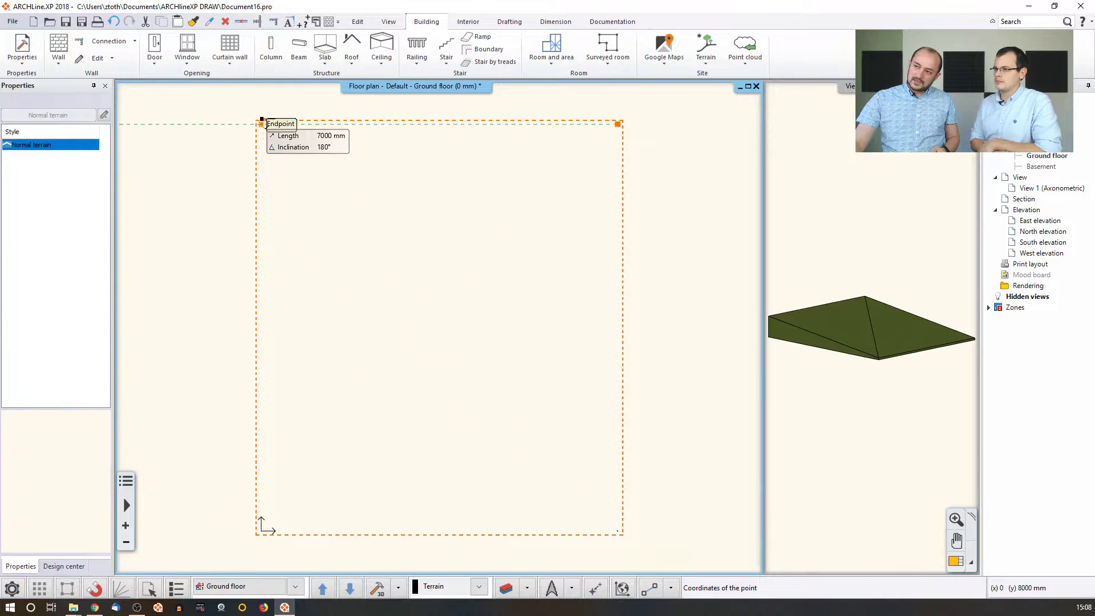
Add a 1.8 m level line between the left and right edge midpoints, then regenerate 3D.
click(672, 588)
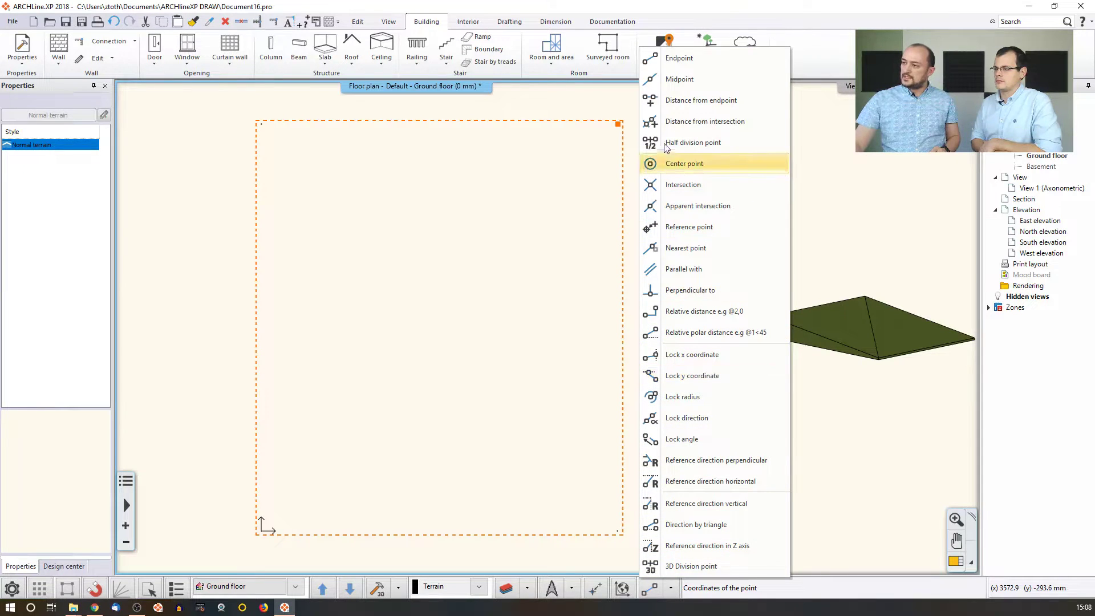
click(717, 147)
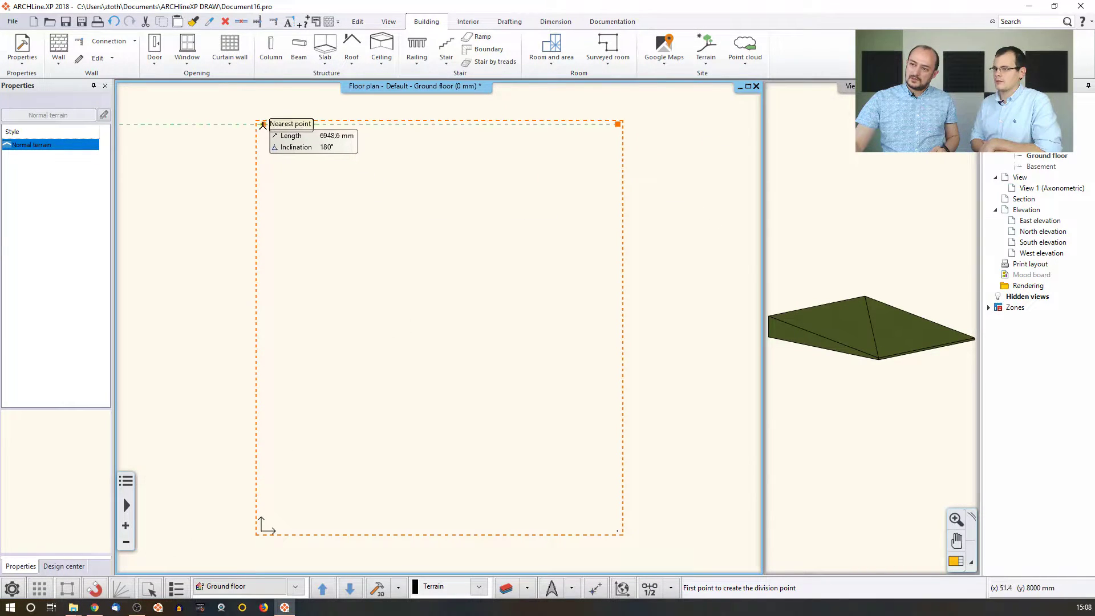
click(261, 123)
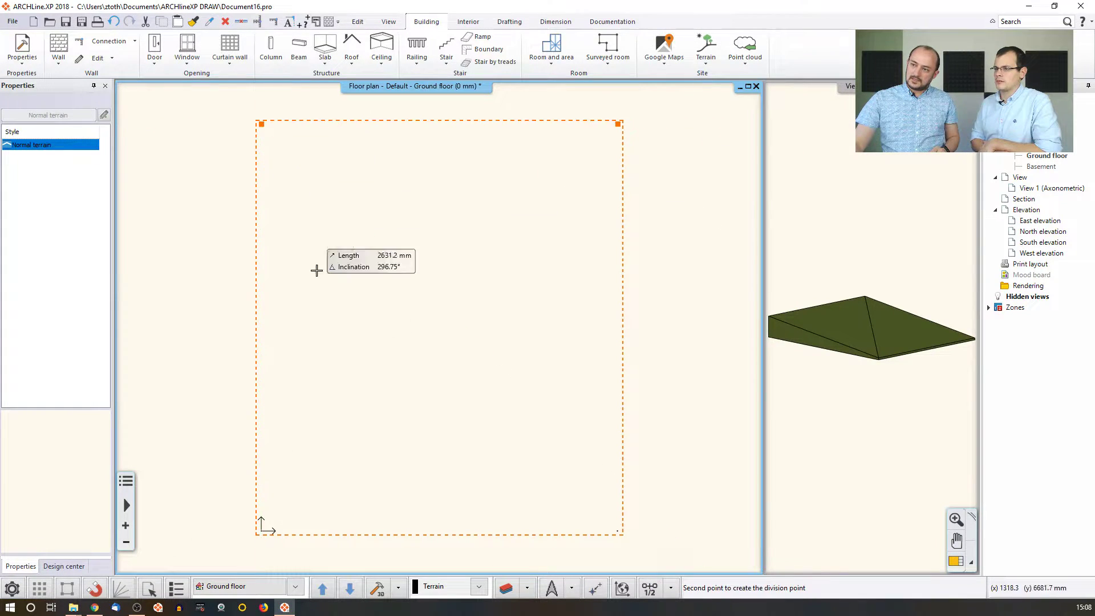
click(262, 520)
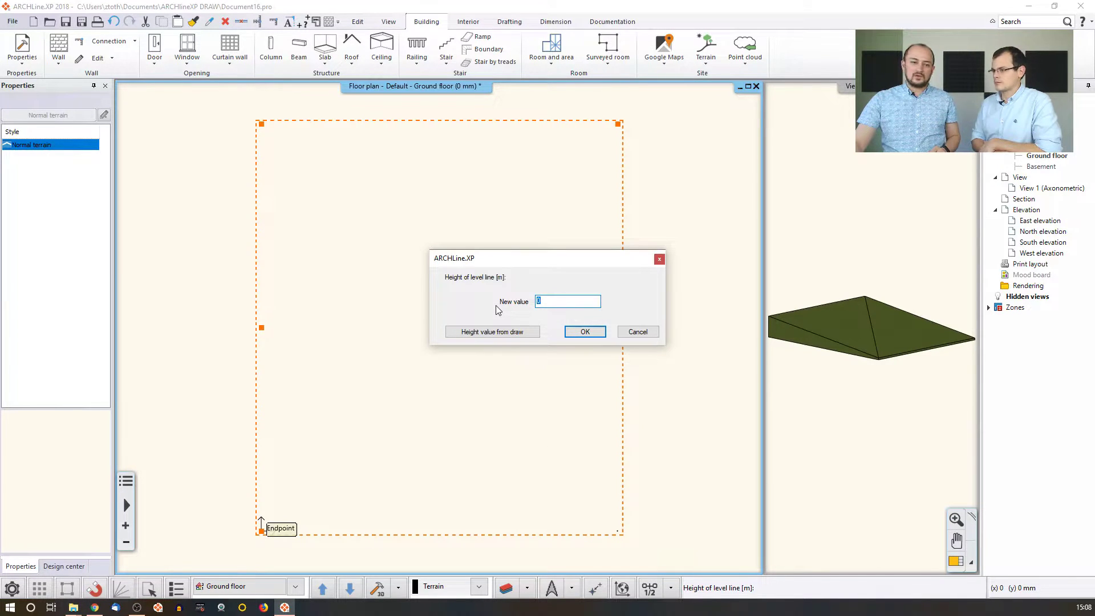
text(1)
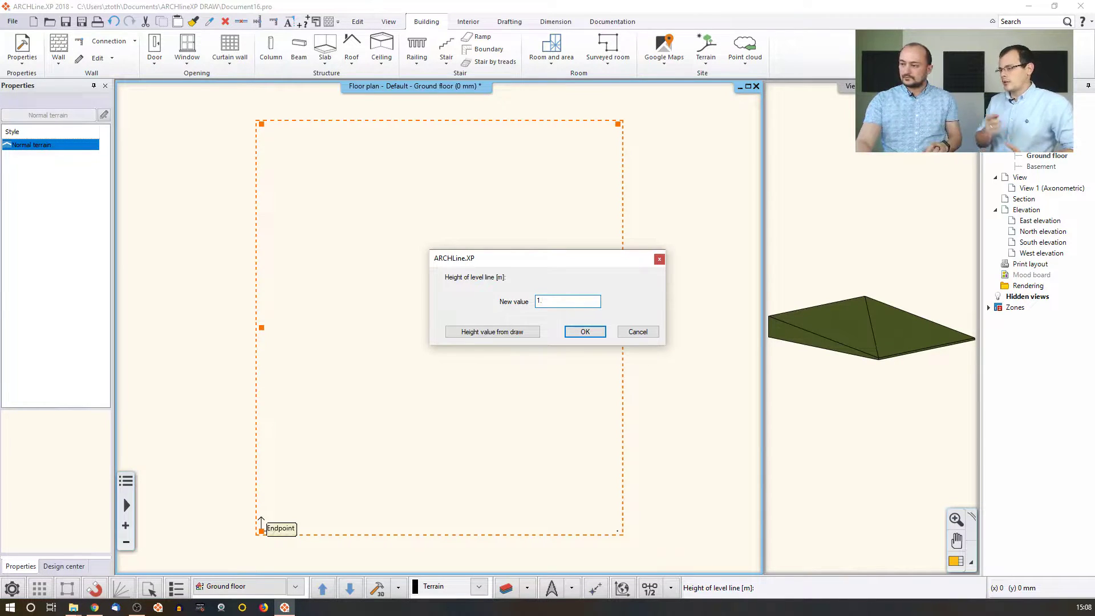
text(.8)
key(Return)
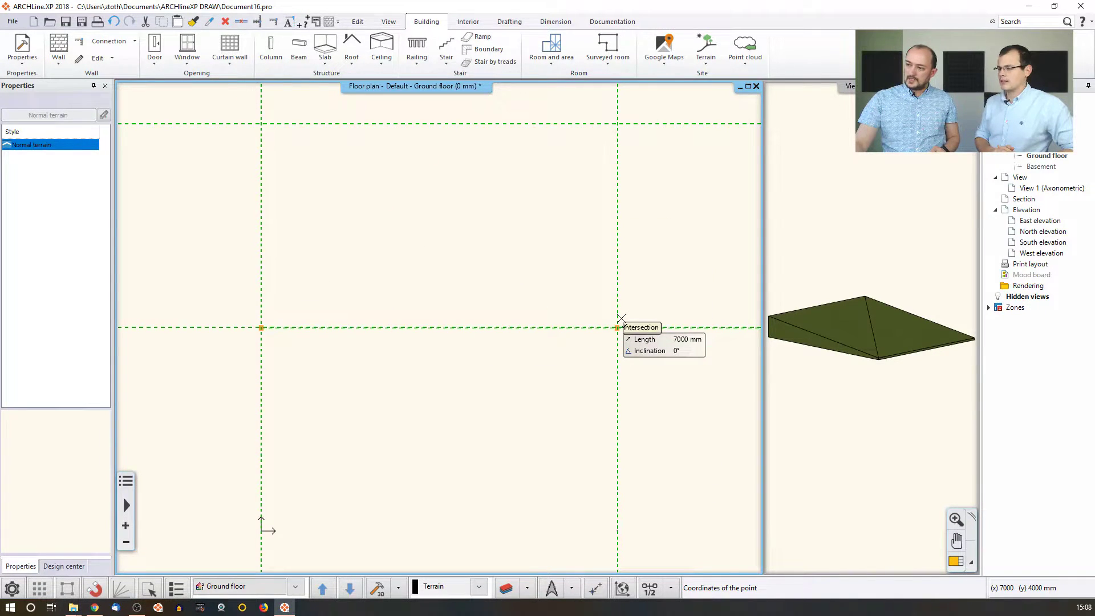
click(621, 319)
click(587, 331)
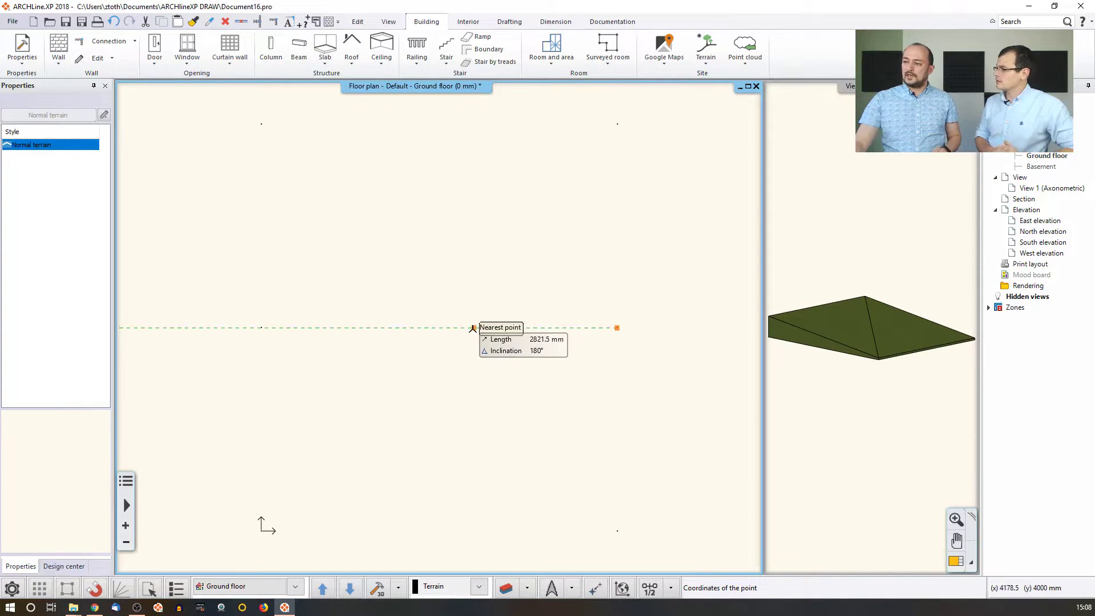
right_click(473, 329)
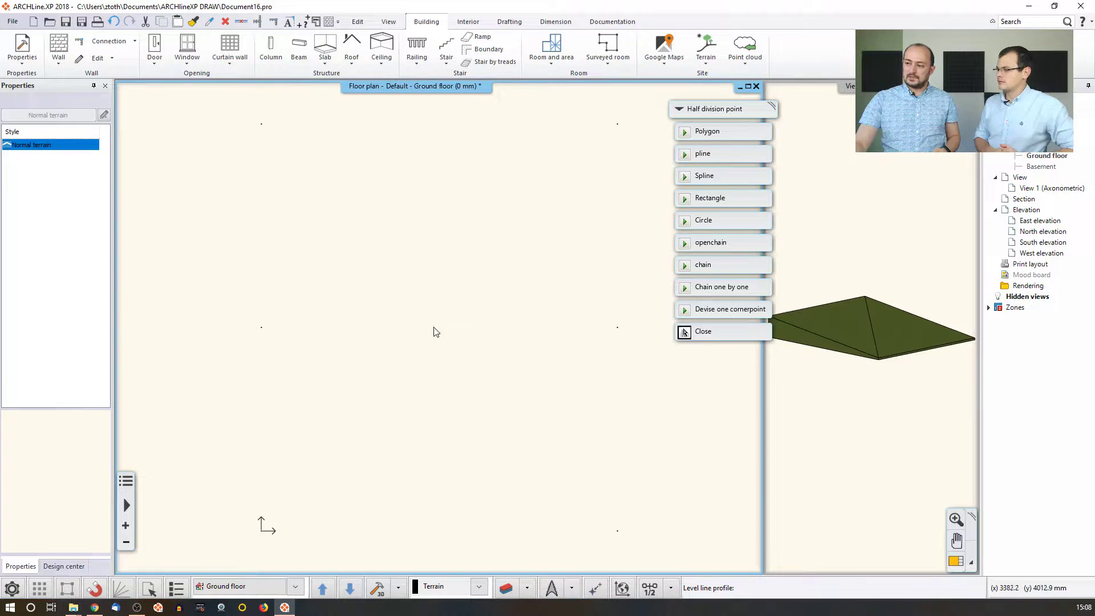
key(Return)
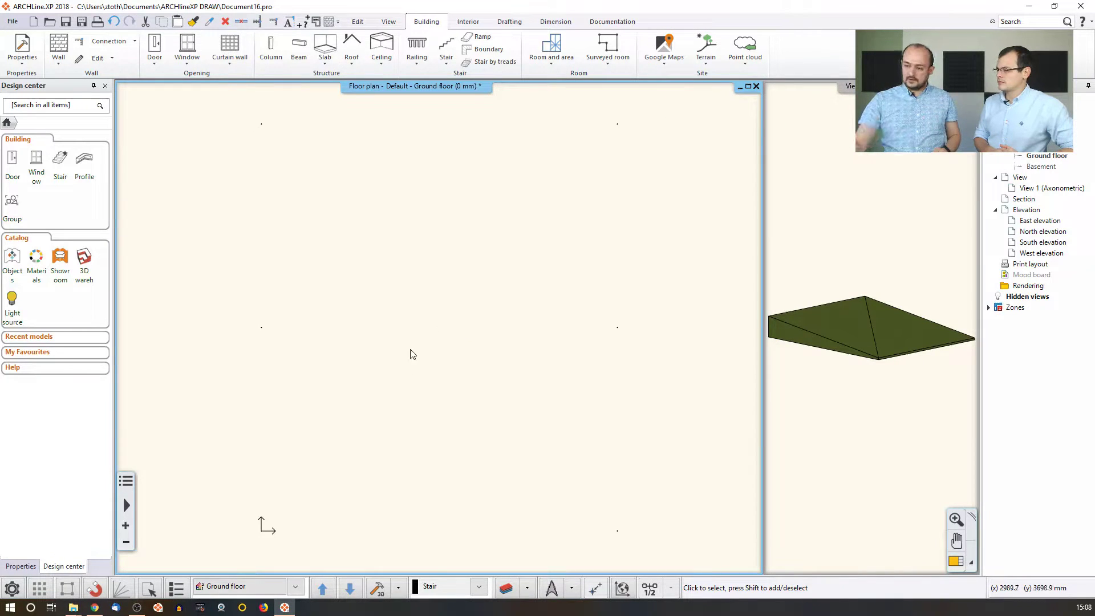
click(380, 589)
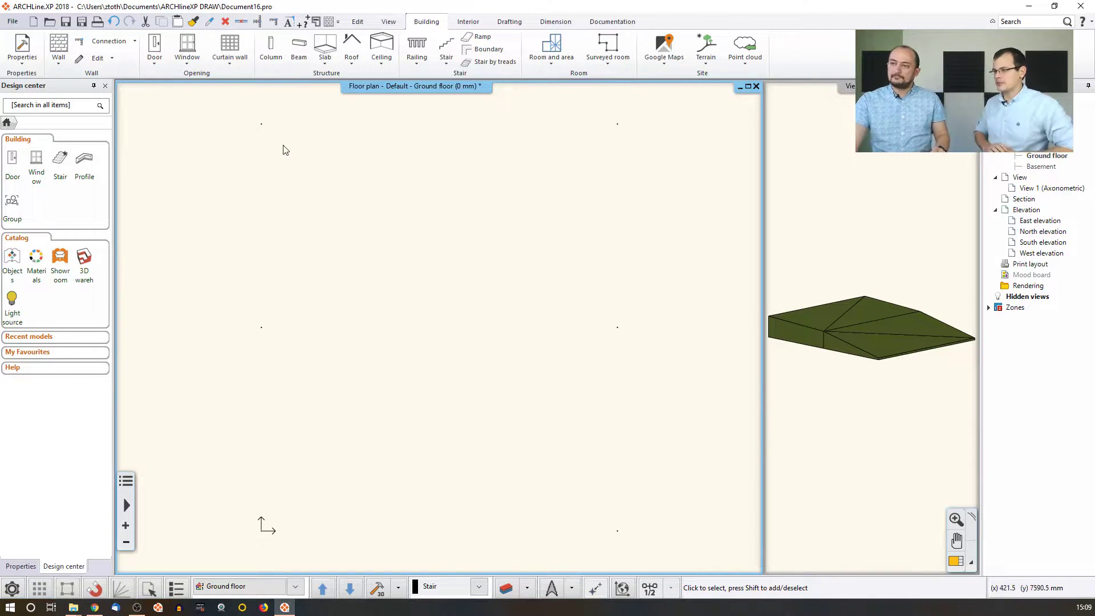
Set the terrain's height-point pattern to Cross with 100 mm X and Y size.
click(261, 125)
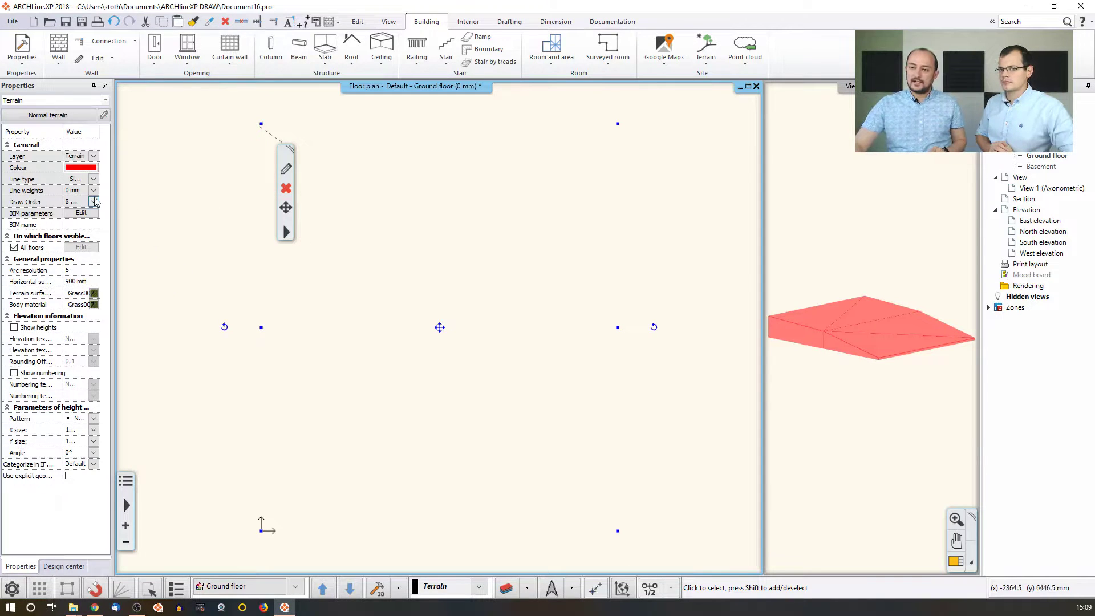
click(93, 420)
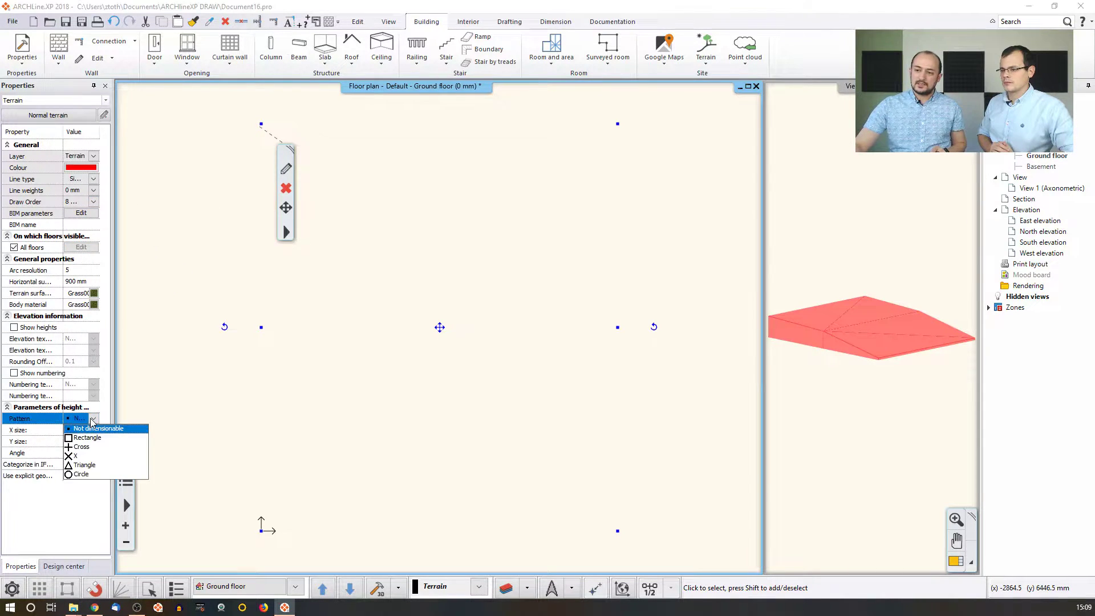
click(96, 447)
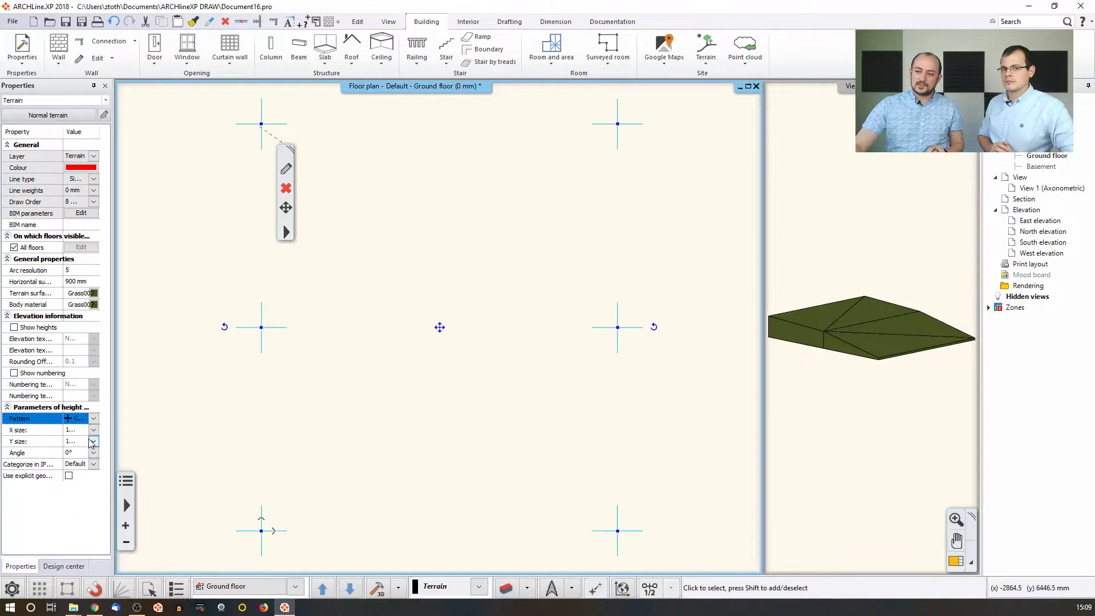
click(94, 431)
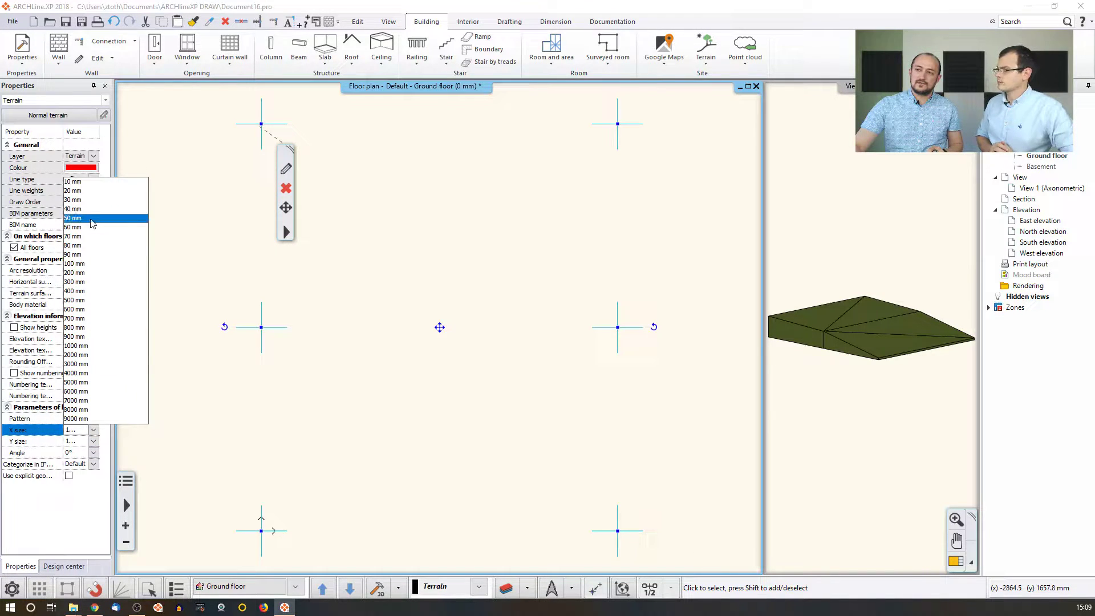
click(94, 264)
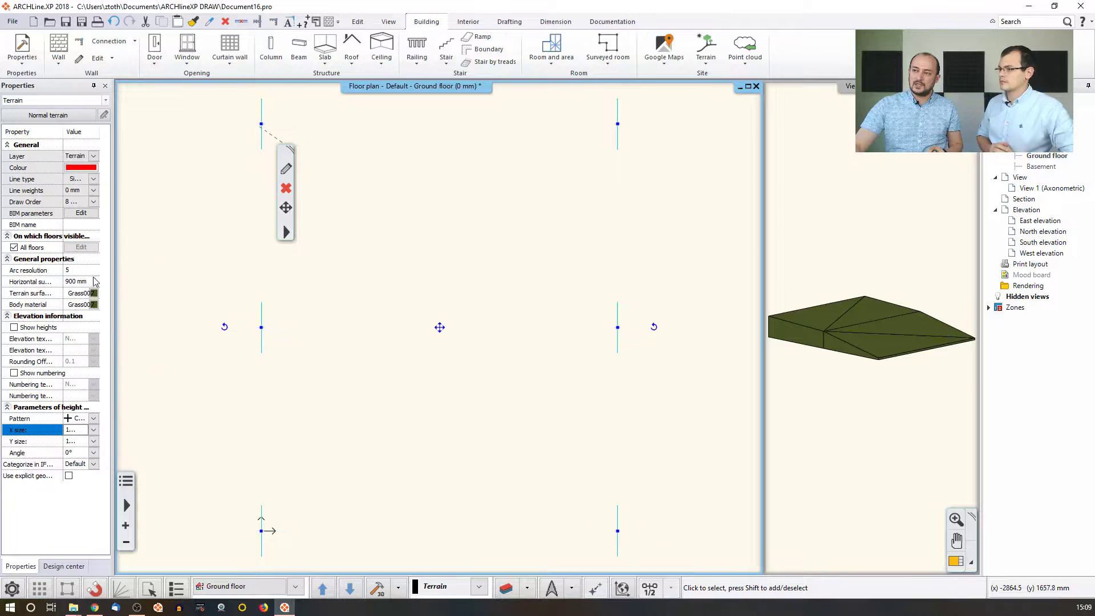
click(93, 441)
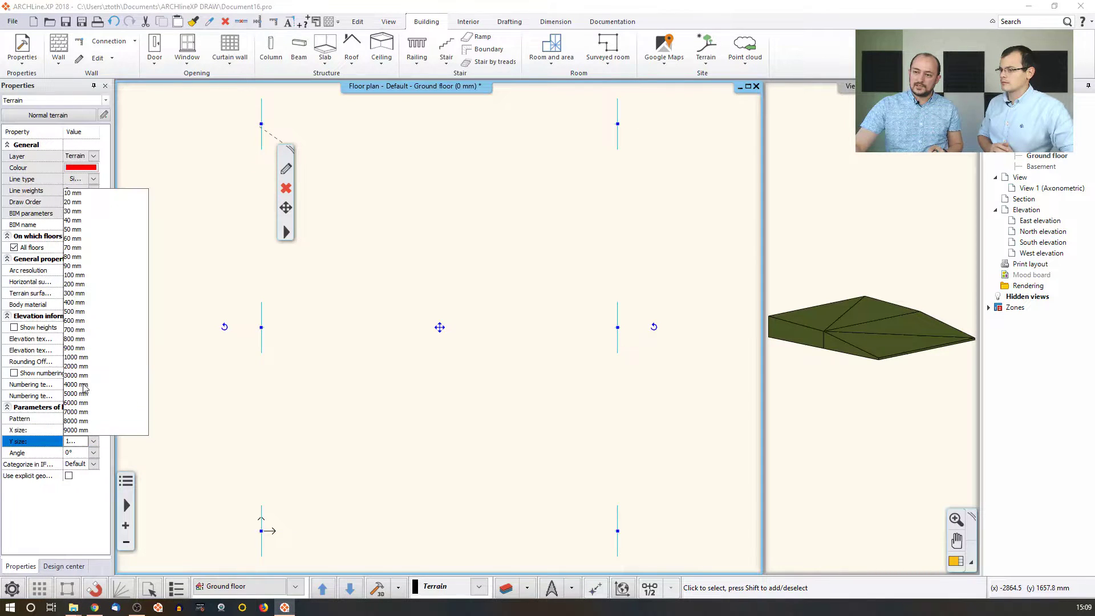
click(91, 276)
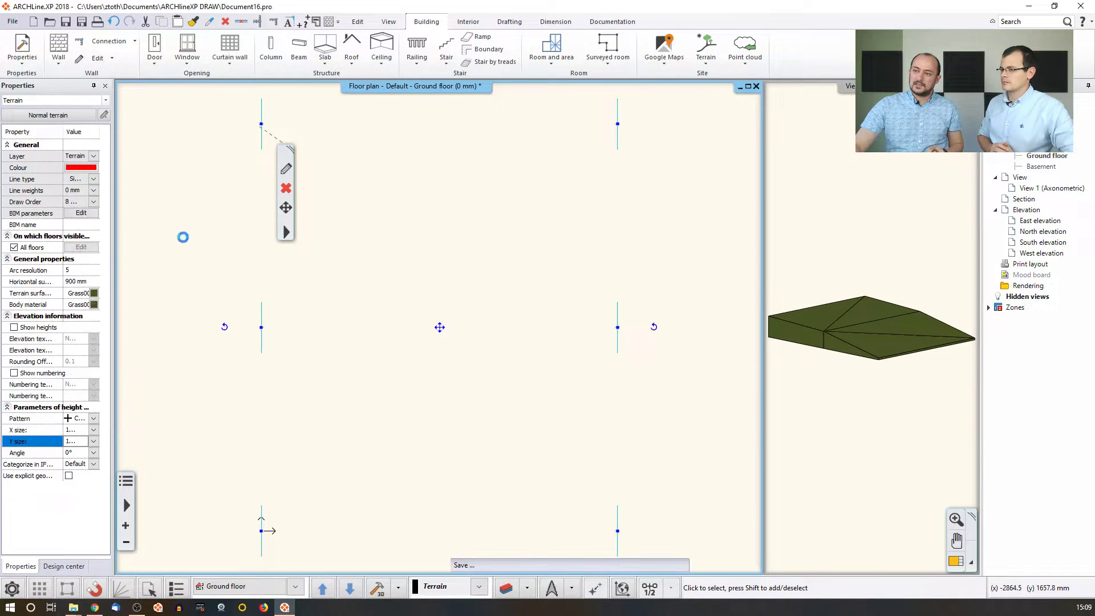
click(211, 226)
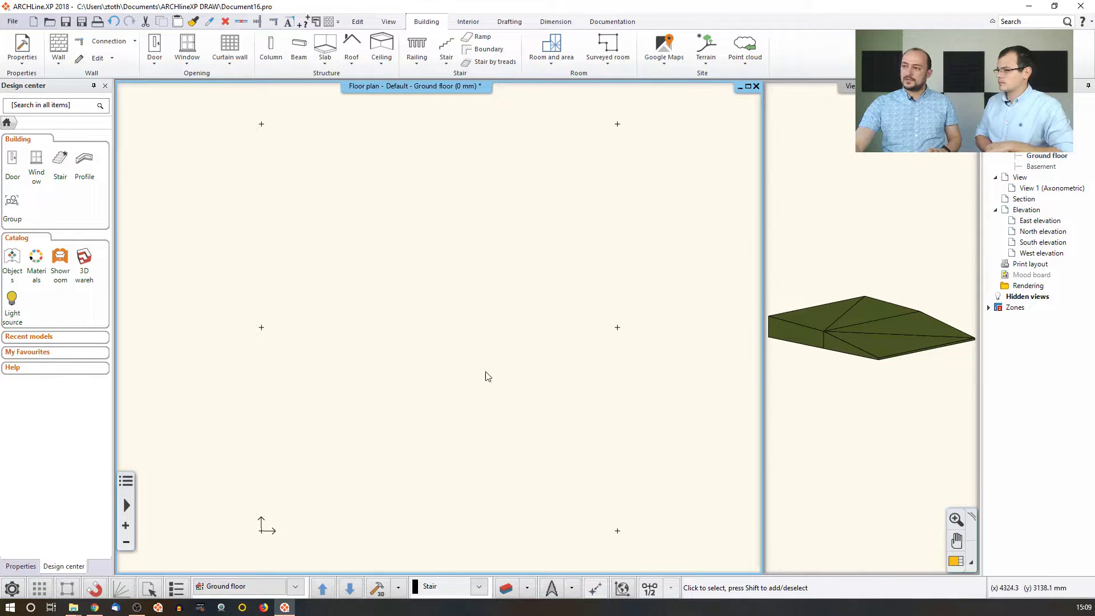
Select the terrain, browse its Services options, and locate Cut perimeter in the Terrain tools.
click(618, 125)
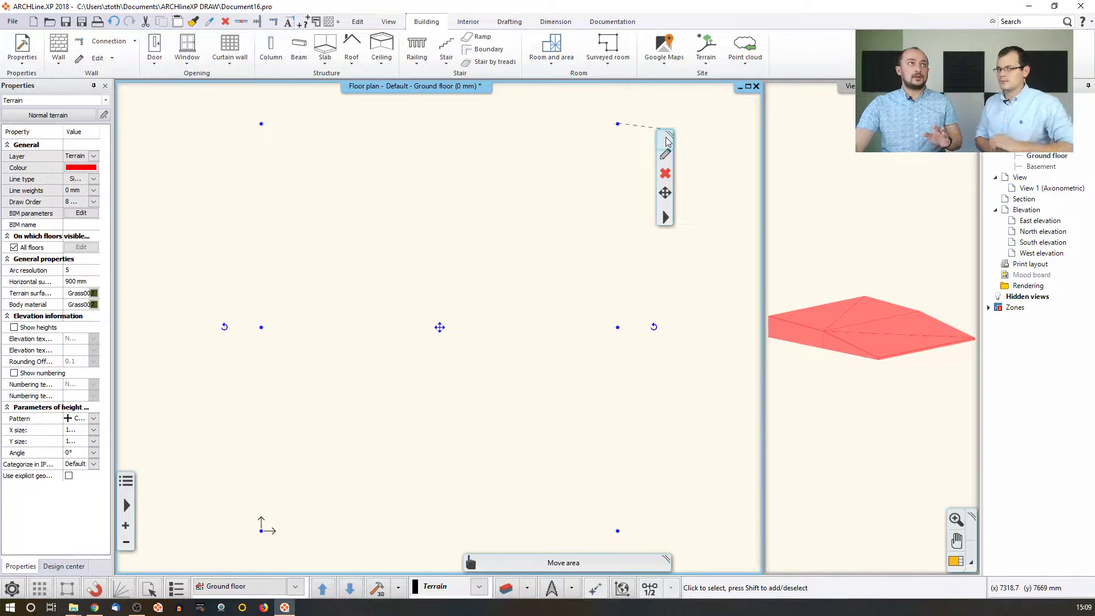
right_click(666, 218)
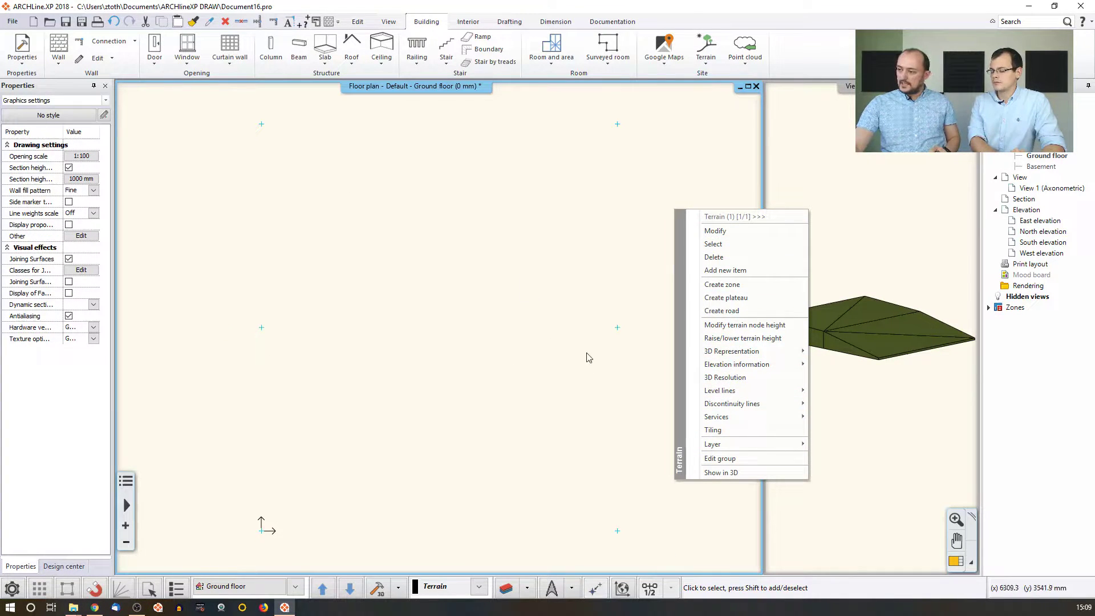
mouse_move(744, 417)
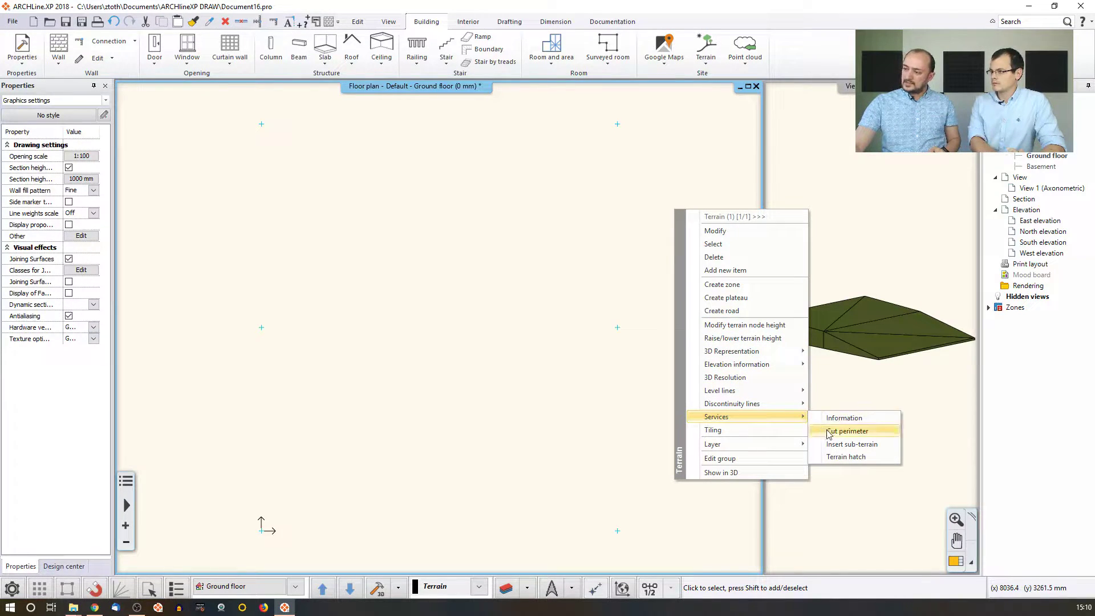
click(709, 63)
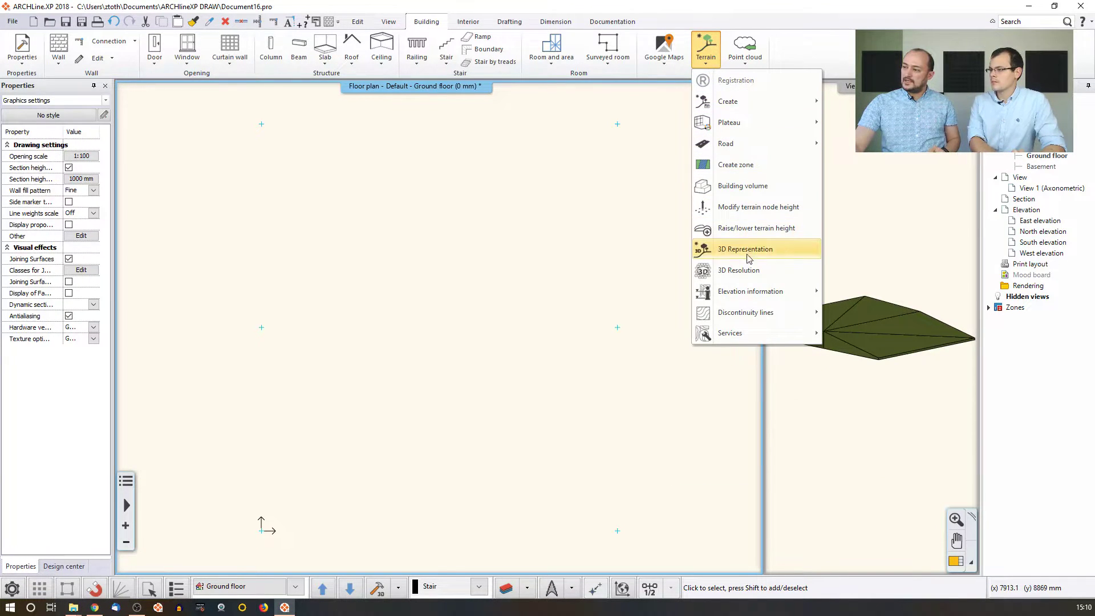
mouse_move(747, 334)
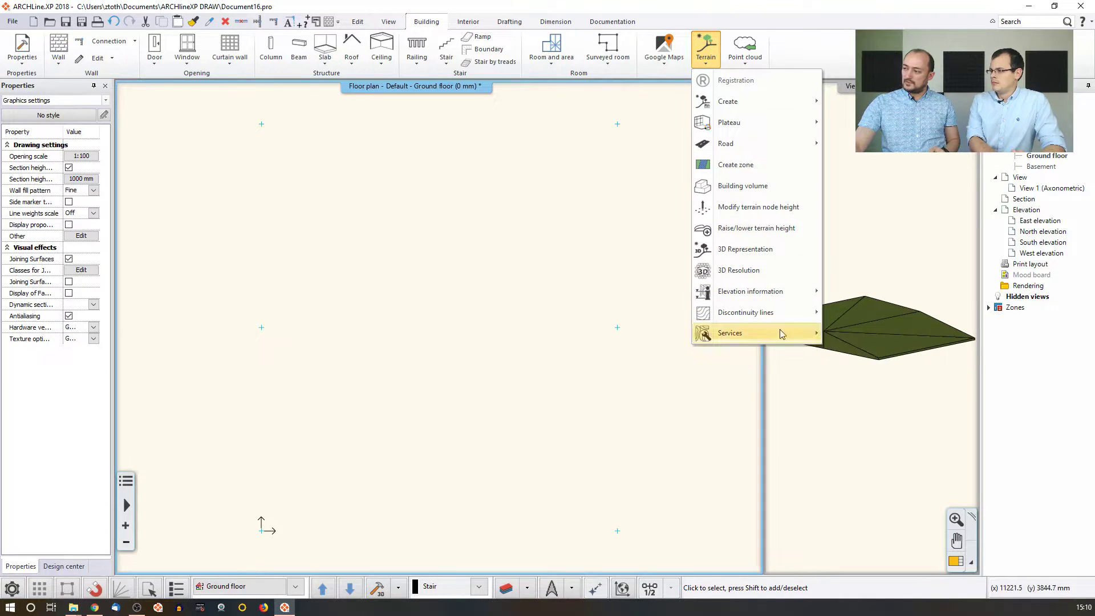
Insert a top-edge node and move the top-right corner down the right edge, then finish.
click(878, 361)
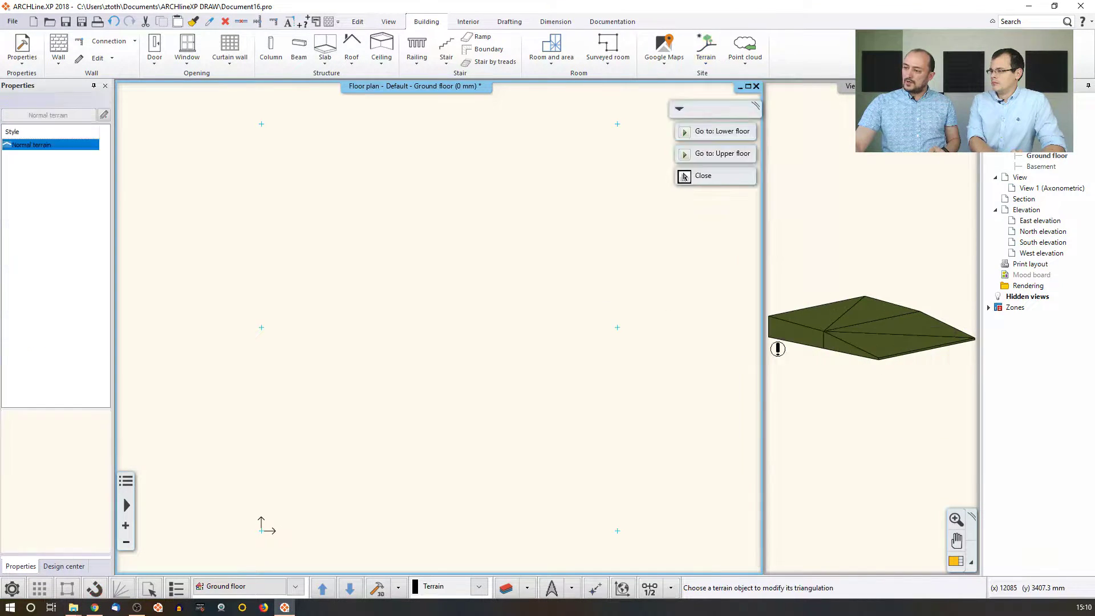
click(617, 328)
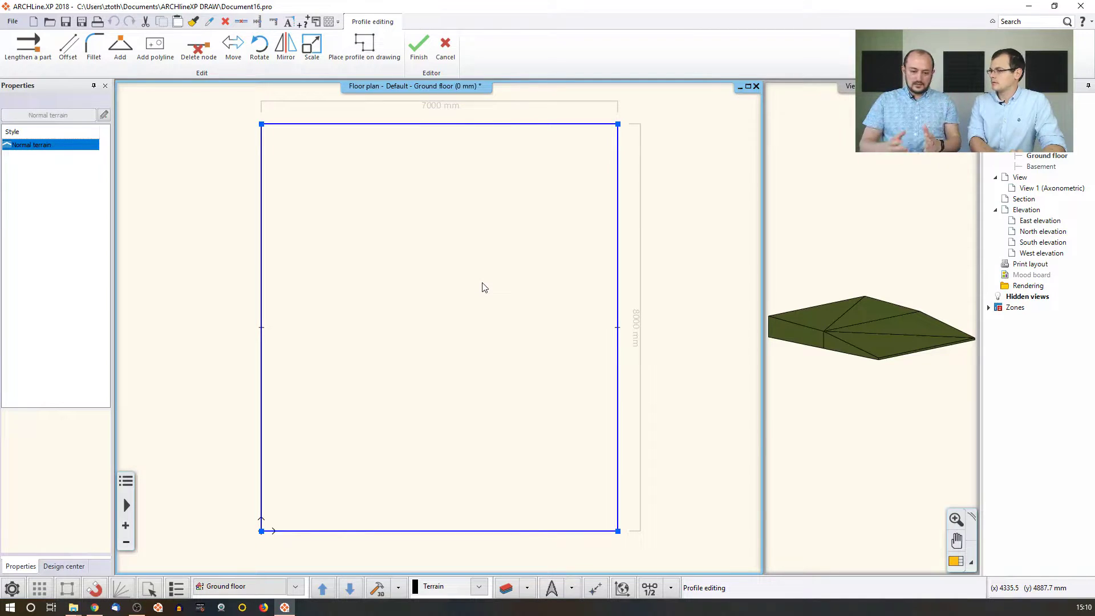
right_click(484, 125)
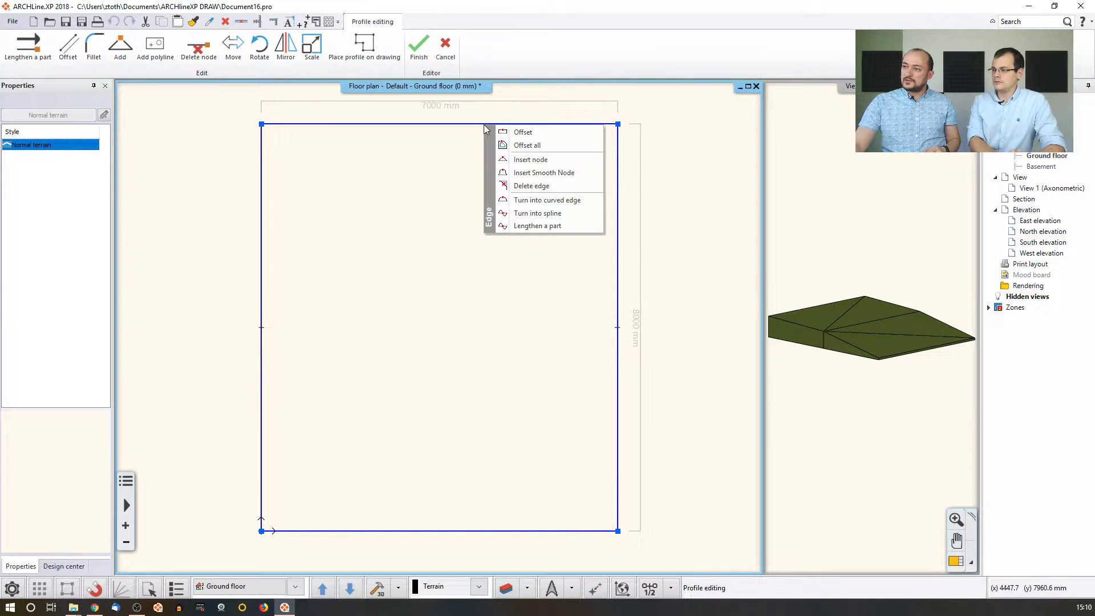
click(530, 159)
right_click(618, 124)
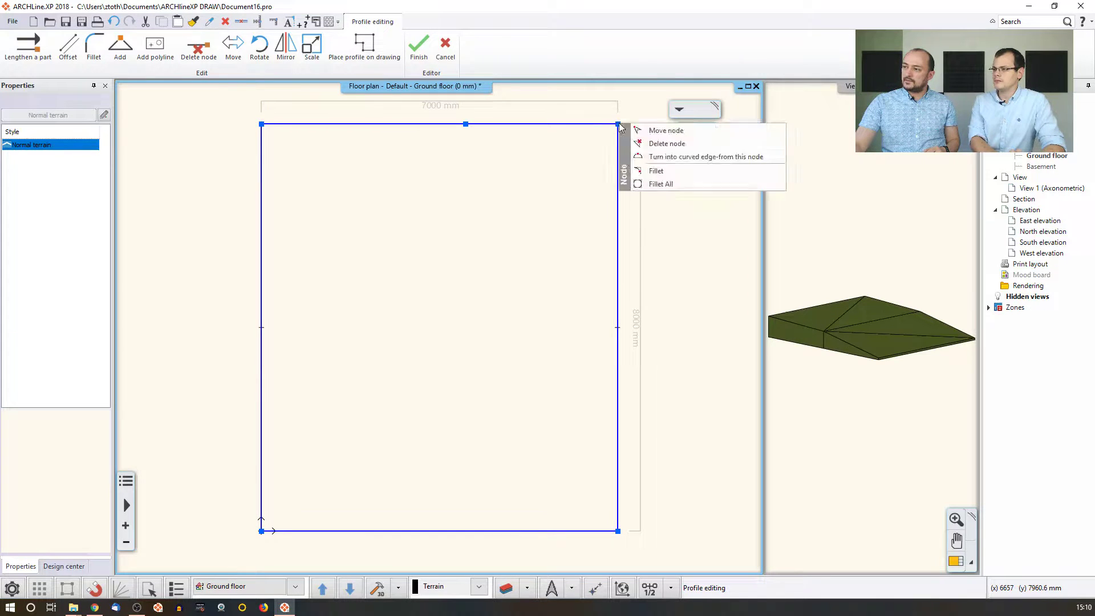
click(654, 132)
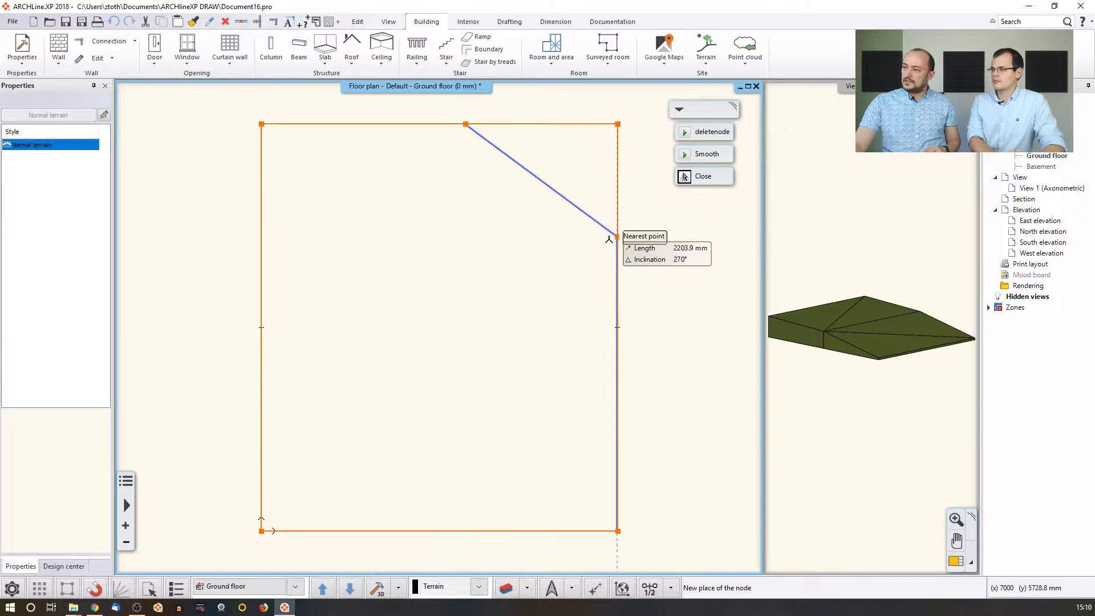
click(618, 276)
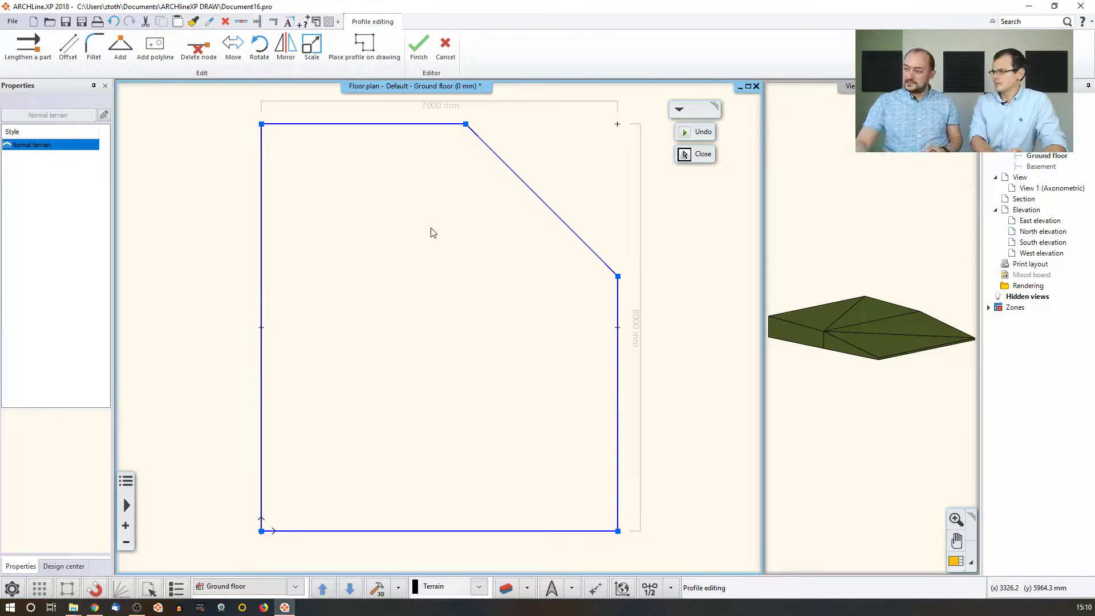
key(Return)
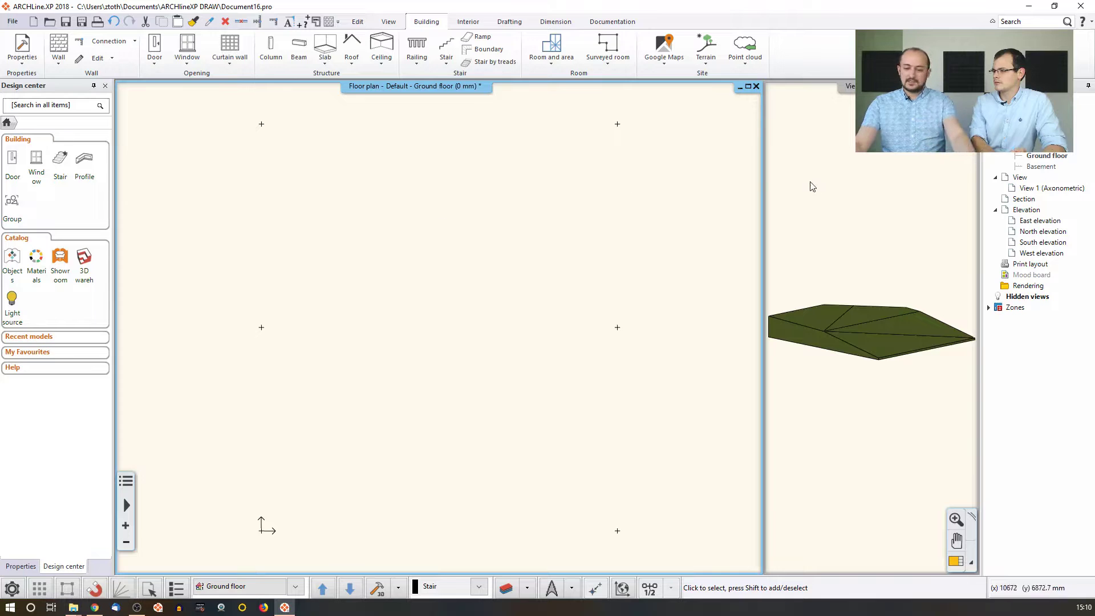
click(840, 331)
middle_drag(841, 327, 837, 327)
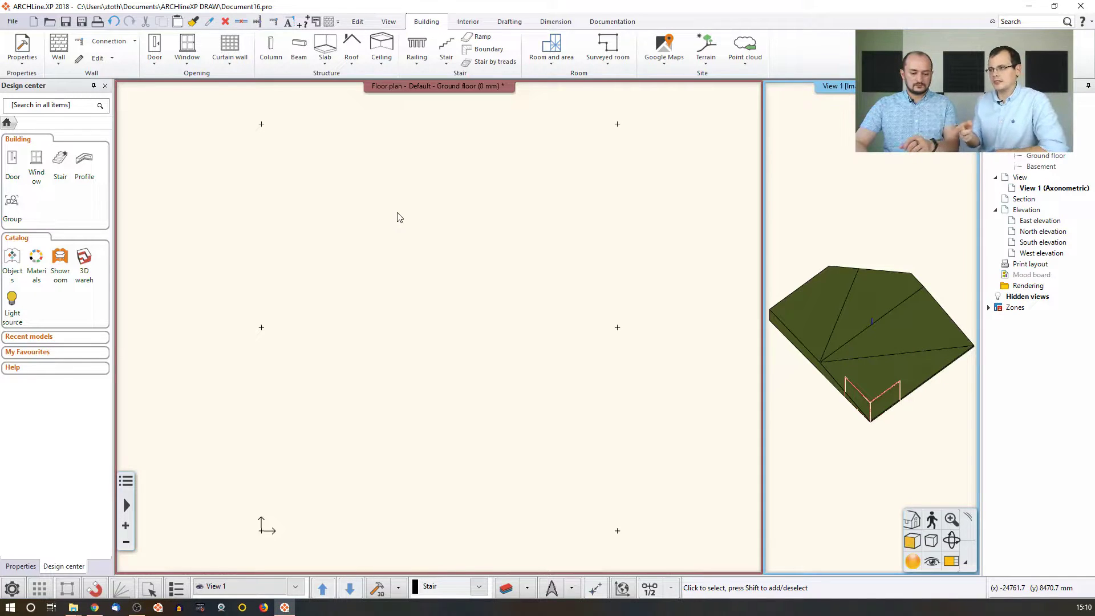
middle_drag(591, 257, 248, 260)
scroll(432, 293, down, 2)
scroll(508, 301, down, 1)
mouse_move(520, 301)
middle_down()
mouse_move(497, 297)
mouse_move(538, 297)
middle_up()
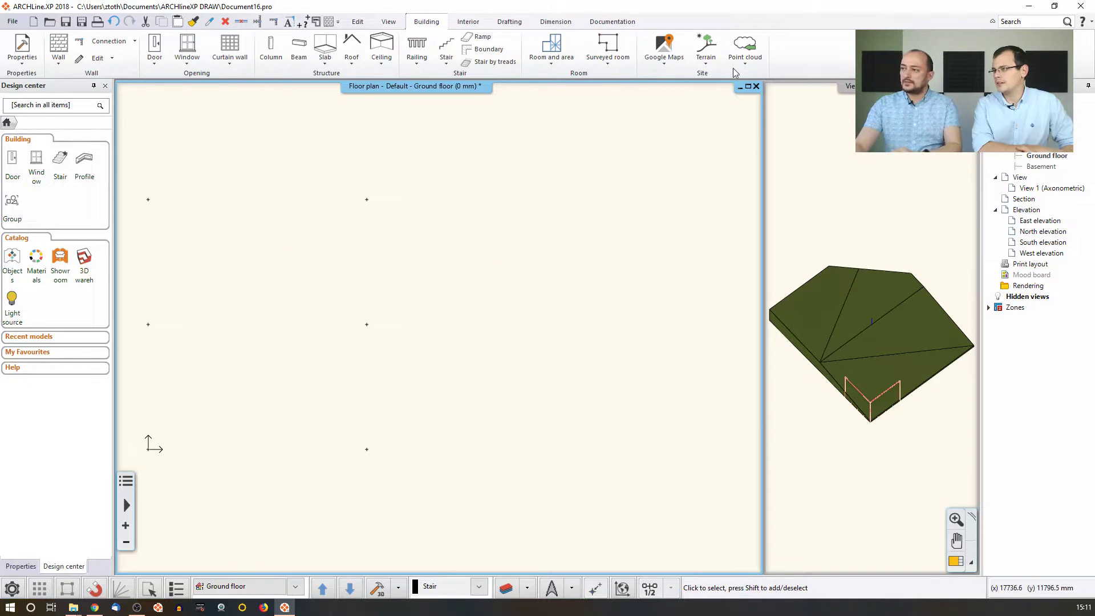
Start a terrain from contour lines drawn as splines.
click(706, 64)
mouse_move(735, 102)
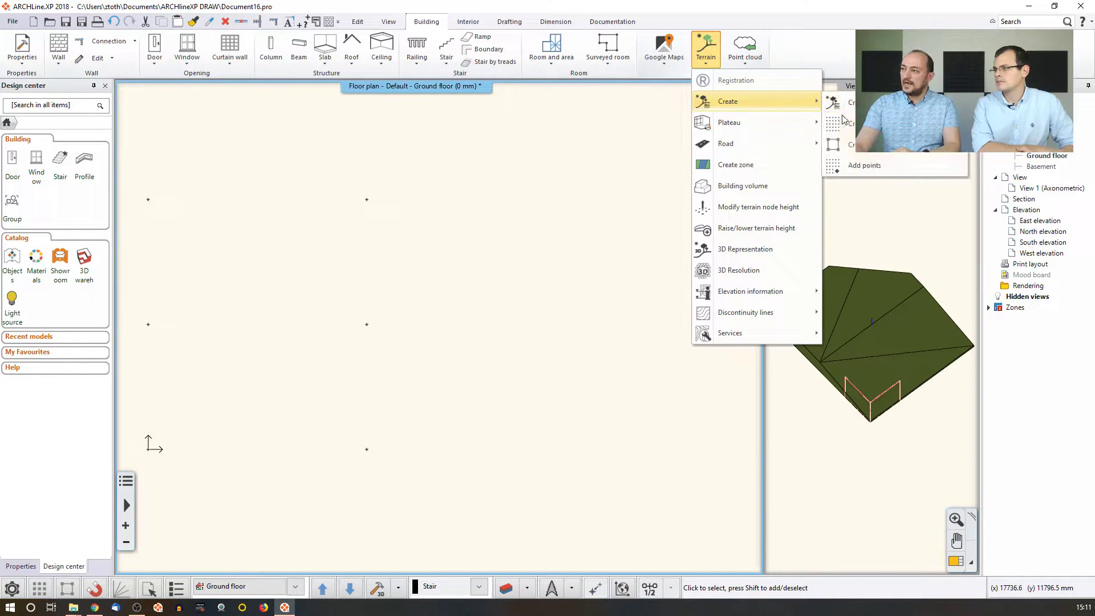
click(915, 150)
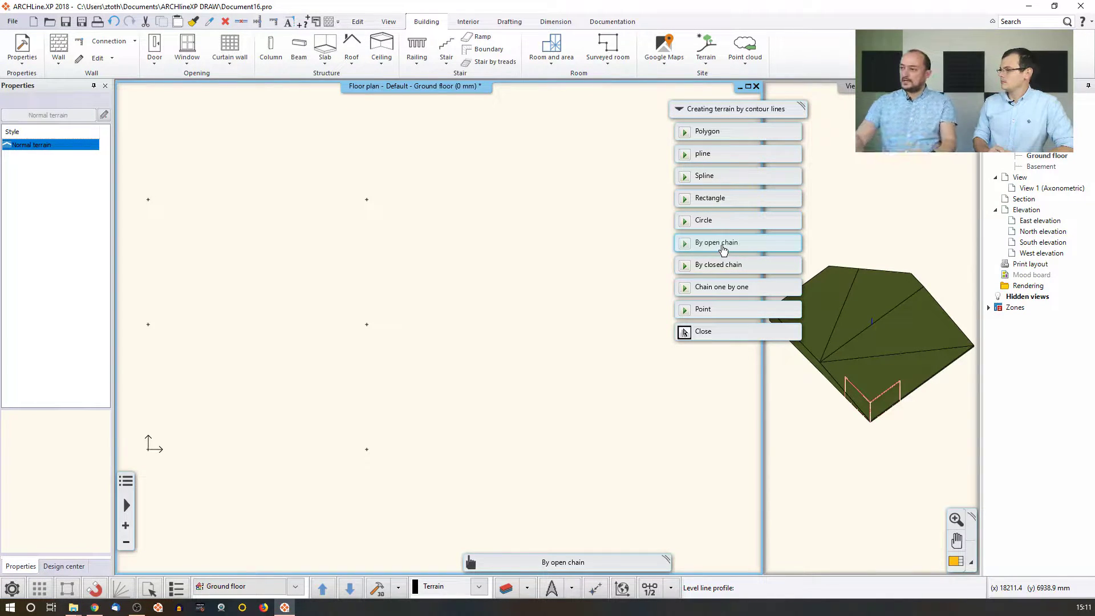
click(706, 177)
Draw the first curved contour line across the plan and give it a height of 2.
middle_drag(565, 228, 489, 222)
click(436, 197)
click(548, 178)
click(630, 198)
click(708, 183)
middle_drag(719, 181, 613, 202)
click(689, 220)
click(709, 239)
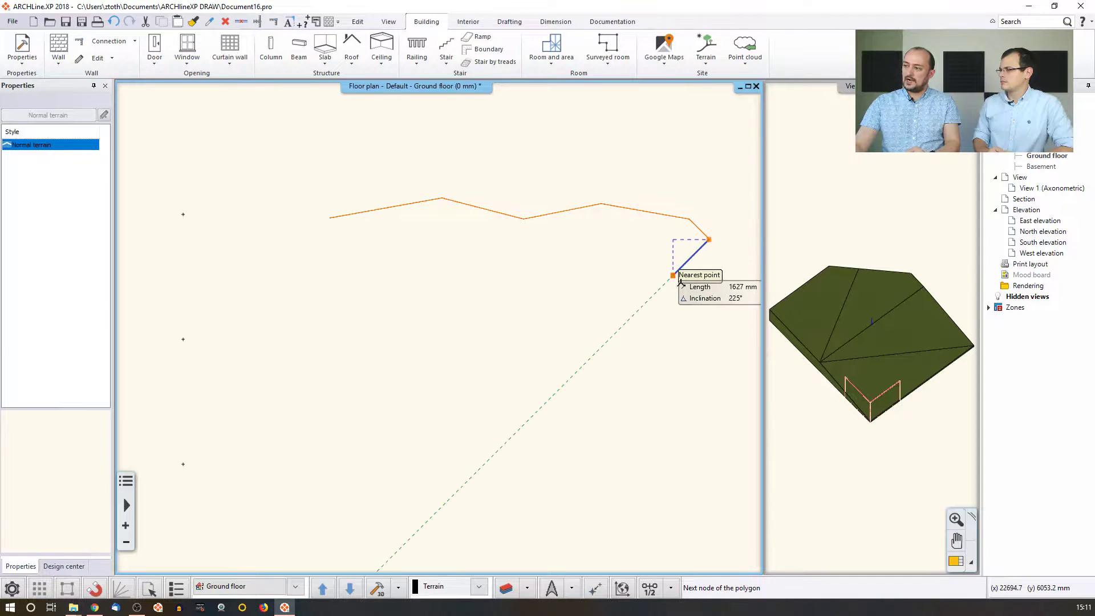
key(Return)
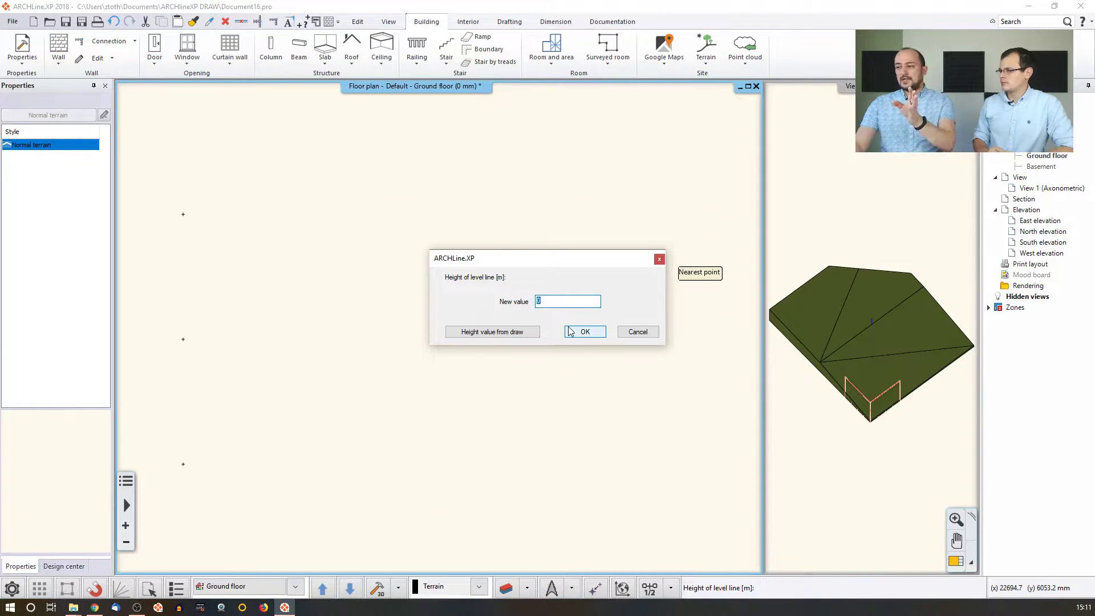
text(2)
key(Return)
Draw the second curved contour line below it and accept its height.
click(325, 408)
click(398, 334)
click(505, 279)
click(579, 256)
click(647, 257)
click(701, 276)
click(720, 295)
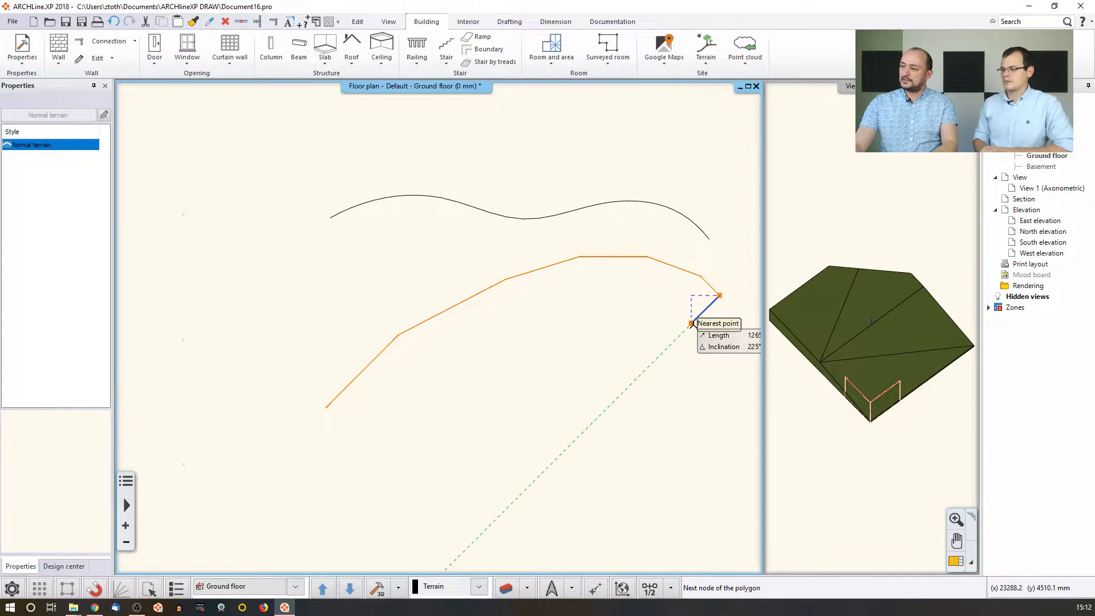
key(Return)
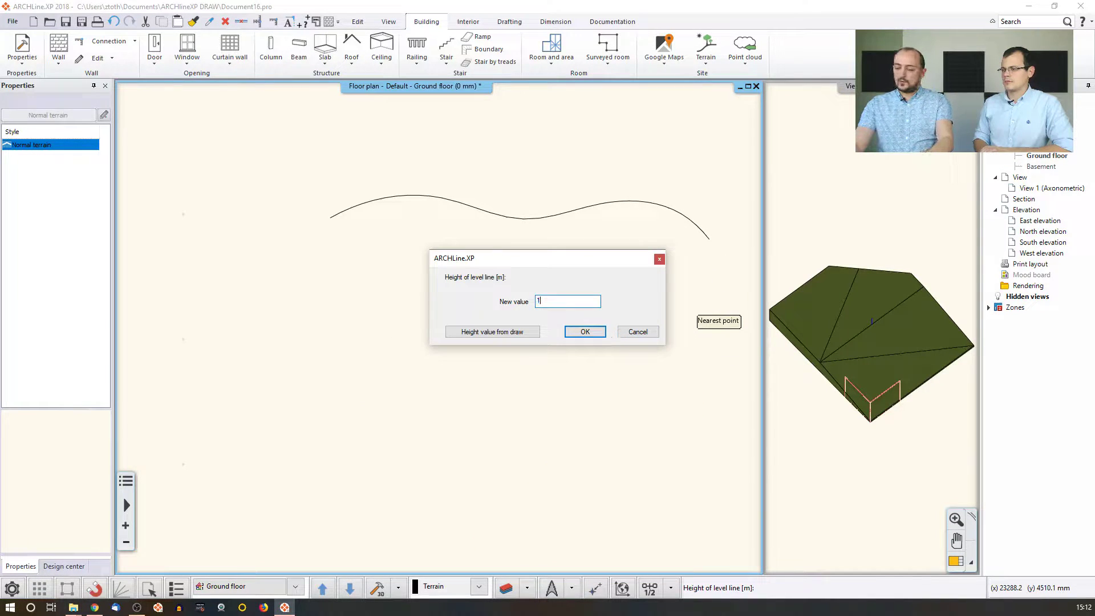
key(Return)
Draw the third, S-shaped contour line, accept its height, and end the command.
click(305, 468)
click(402, 502)
click(505, 437)
click(505, 324)
click(554, 252)
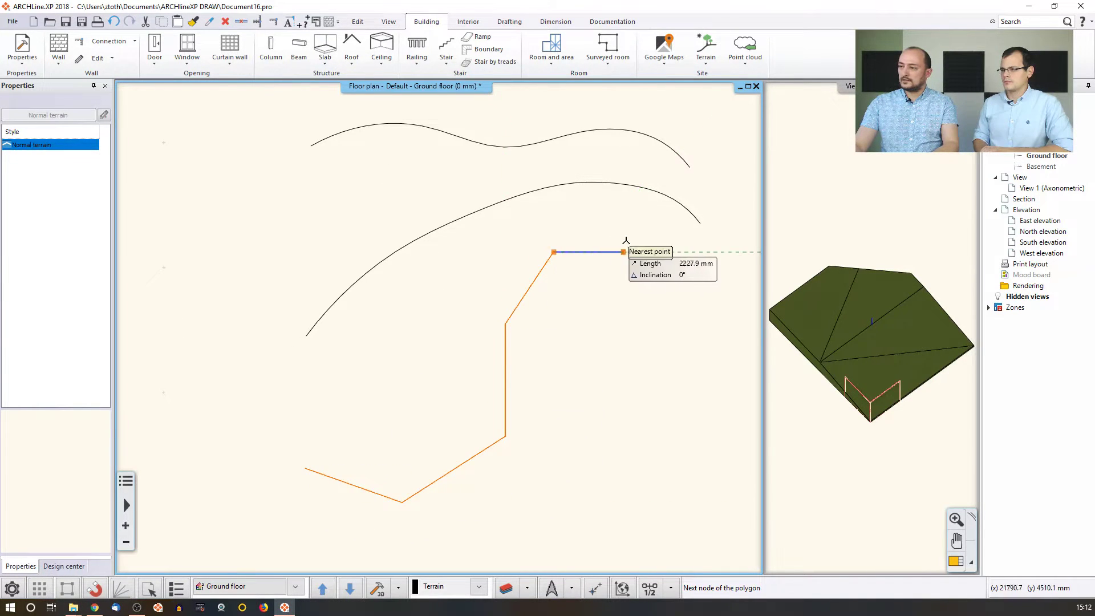
key(Return)
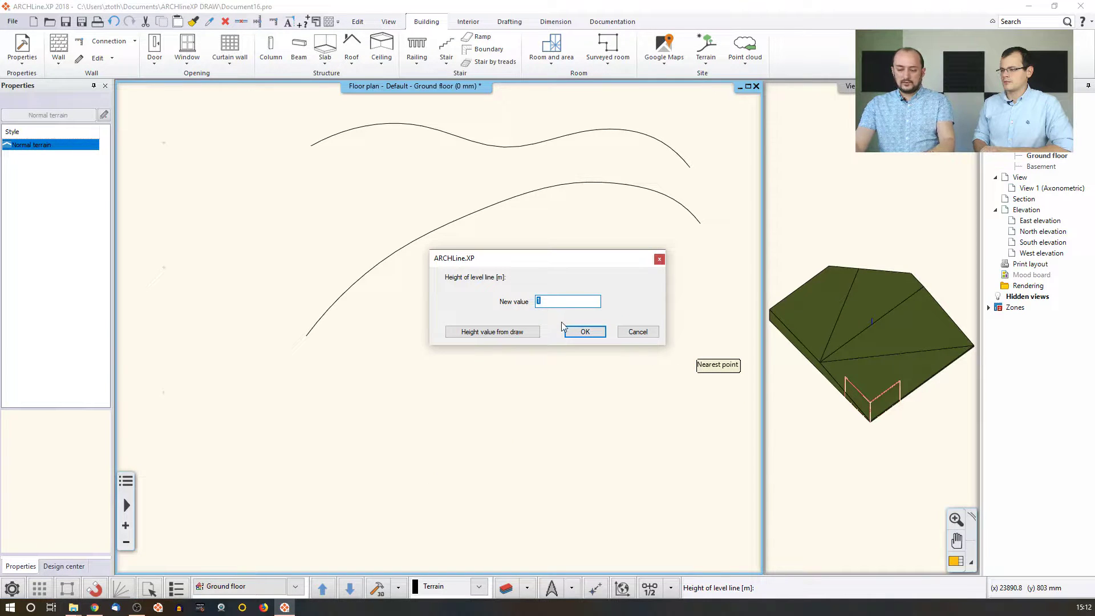
key(Return)
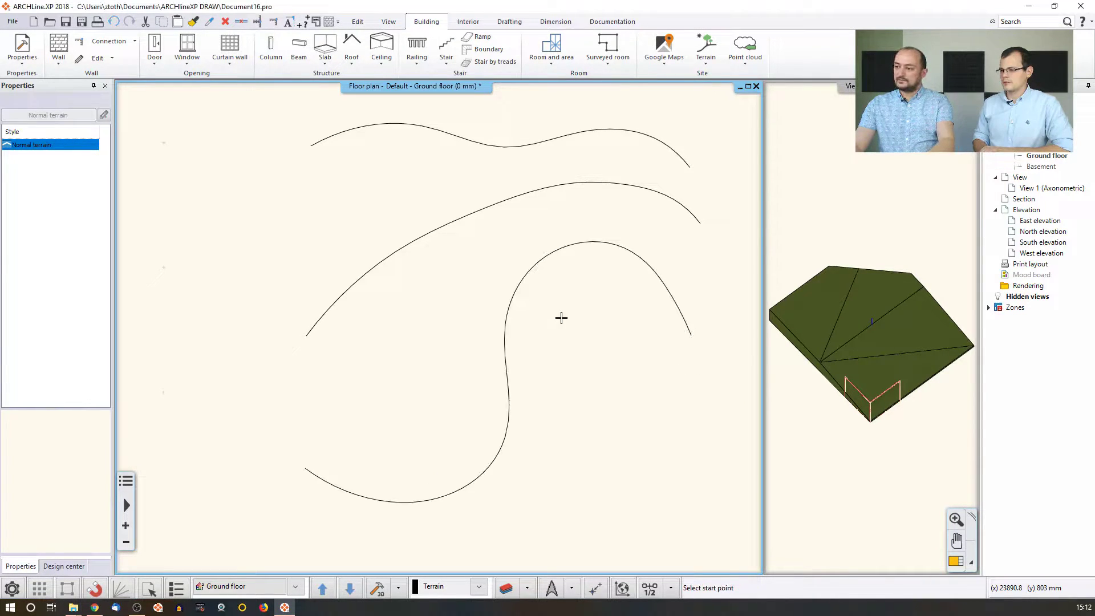
right_click(469, 323)
key(Escape)
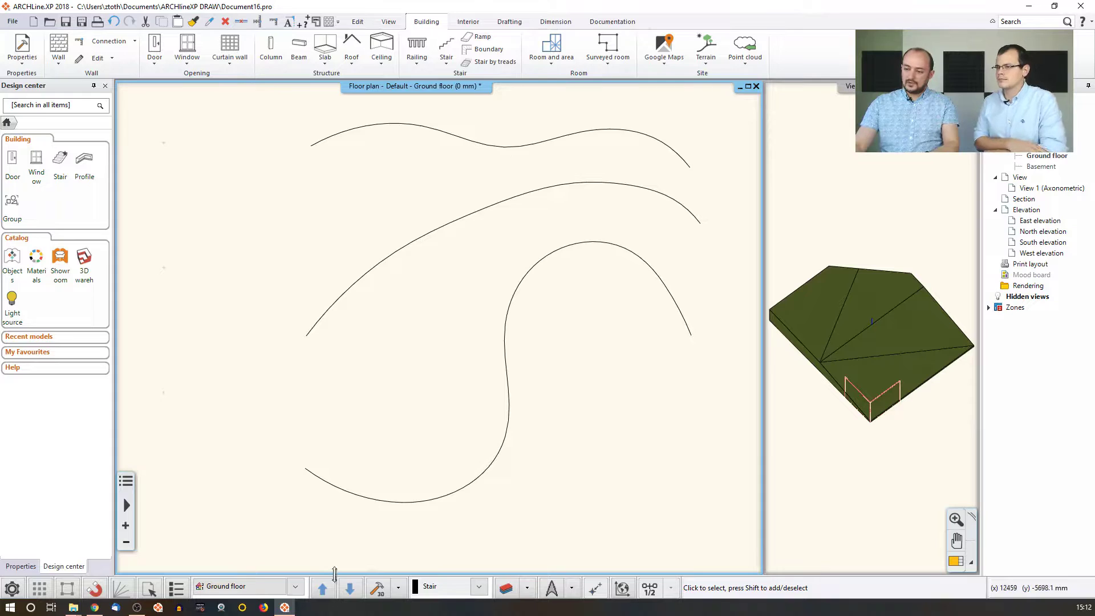
Rebuild the 3D view and orbit it to inspect the contour-line terrain mesh.
click(378, 588)
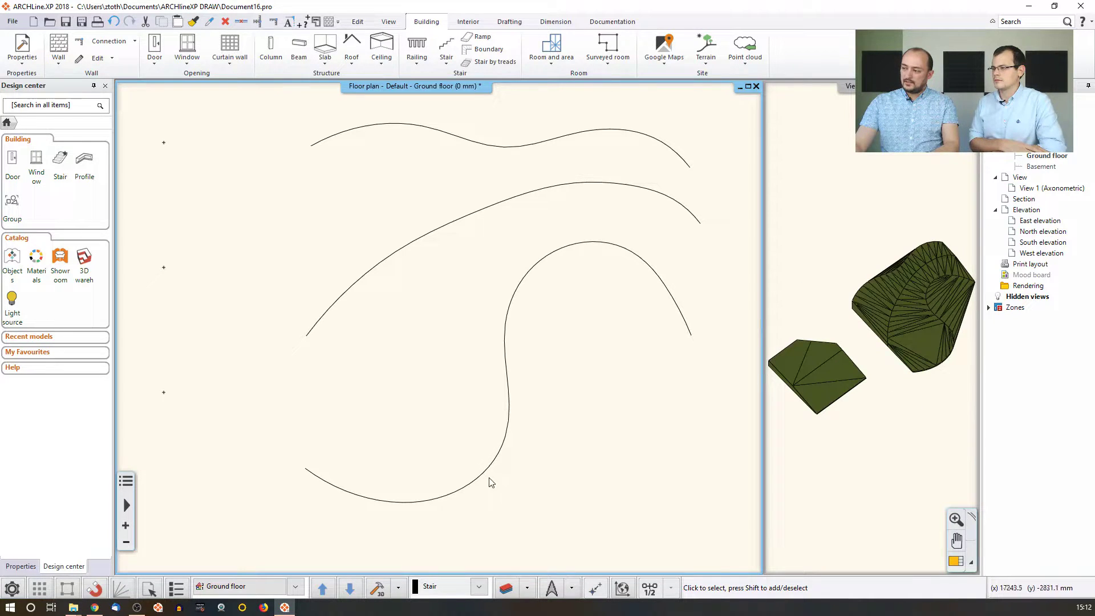
click(847, 381)
shift+middle_drag(899, 355, 855, 396)
scroll(856, 400, up, 6)
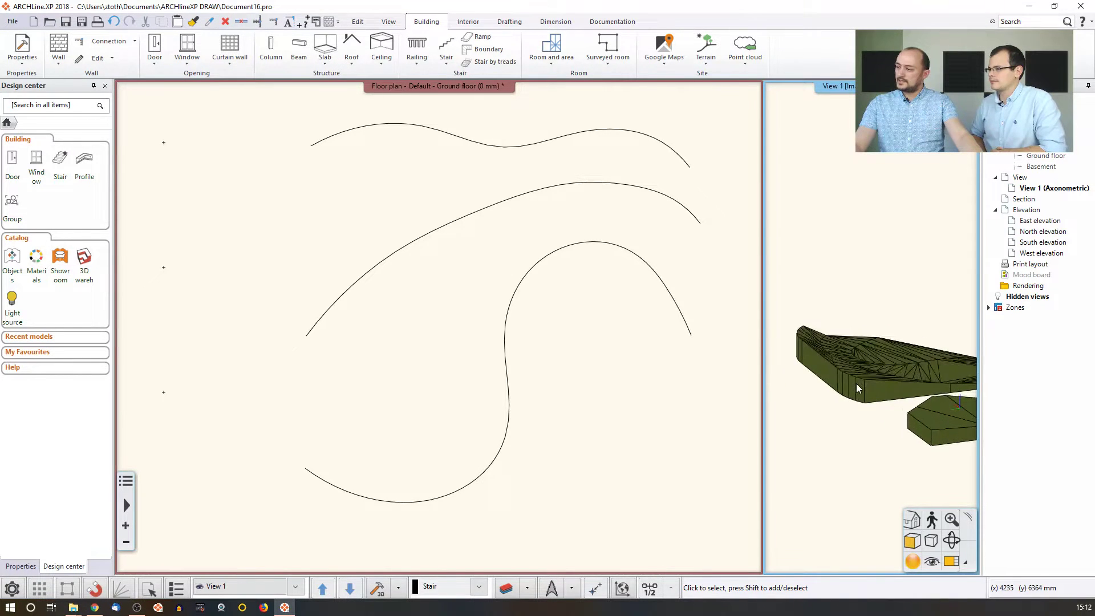
middle_drag(964, 365, 833, 382)
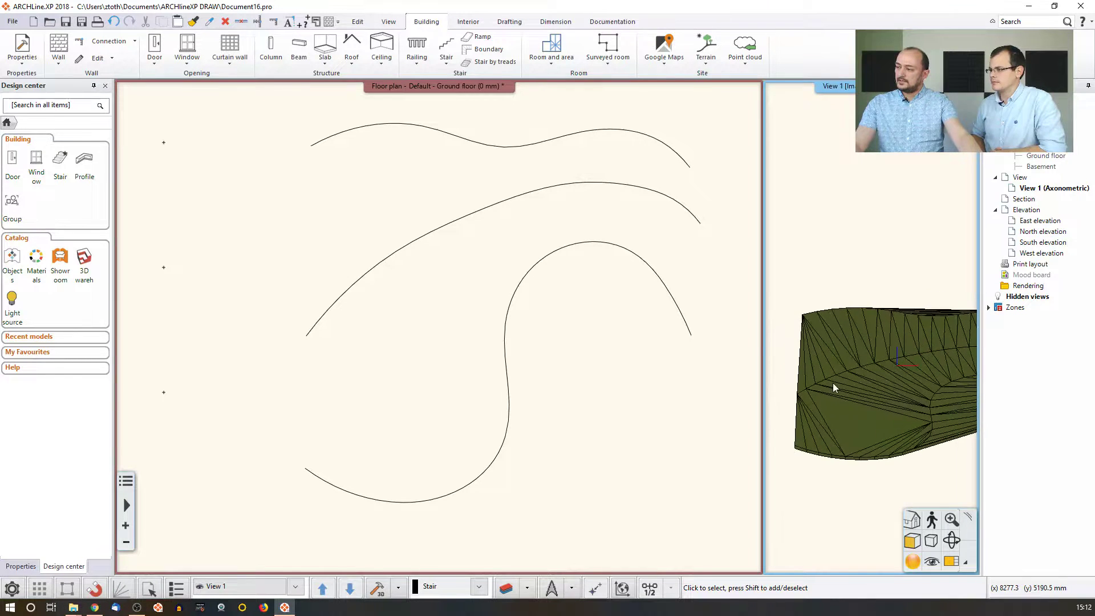
scroll(841, 381, down, 4)
Select both terrains in the floor plan and delete them.
click(561, 381)
scroll(556, 379, down, 2)
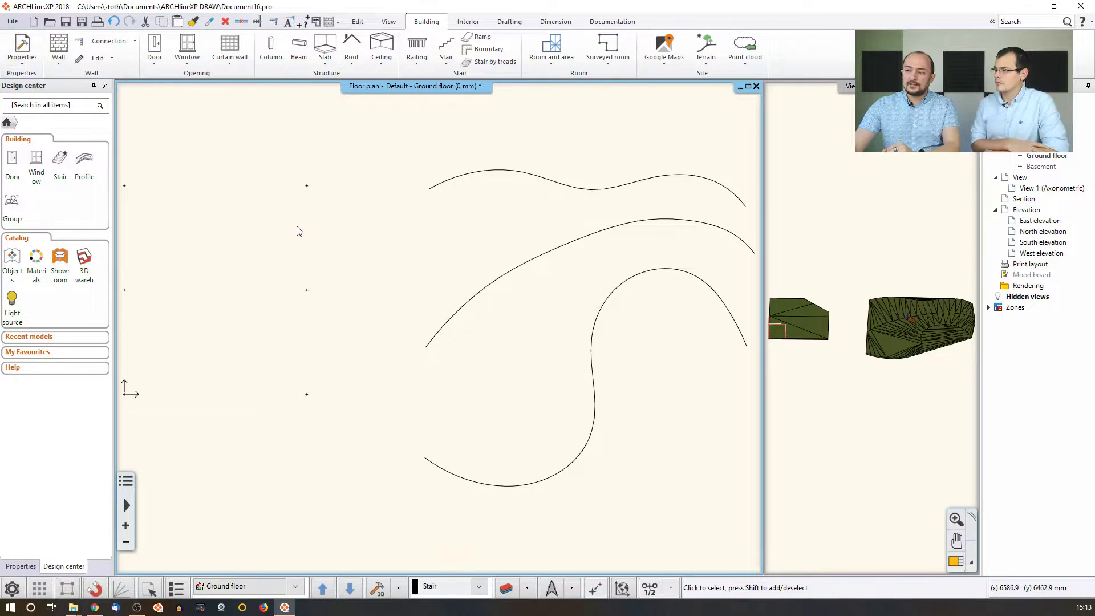
click(438, 187)
shift+click(313, 188)
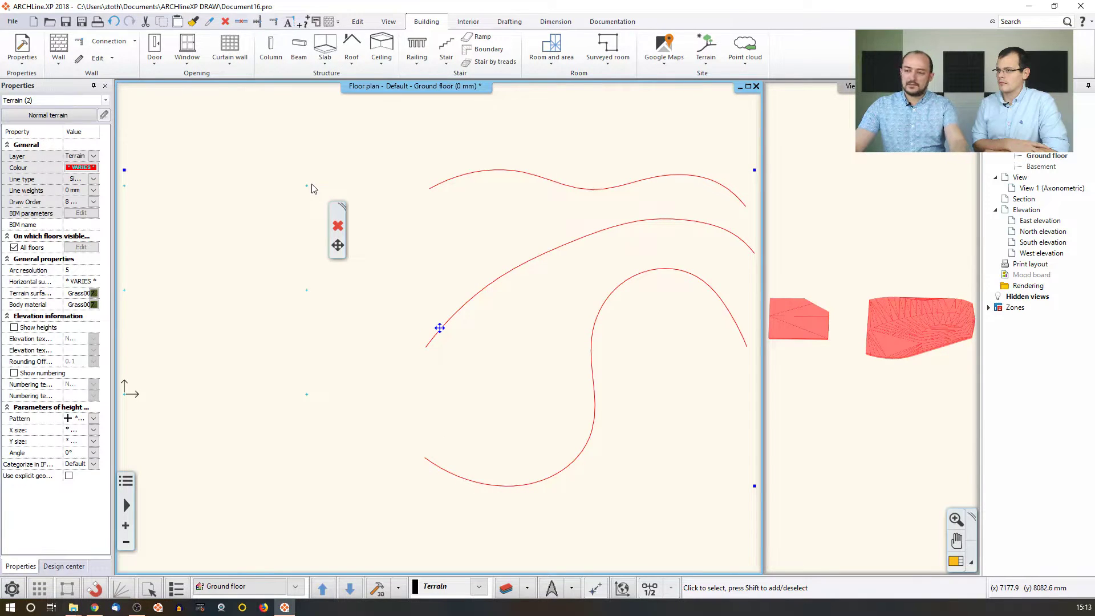
key(Delete)
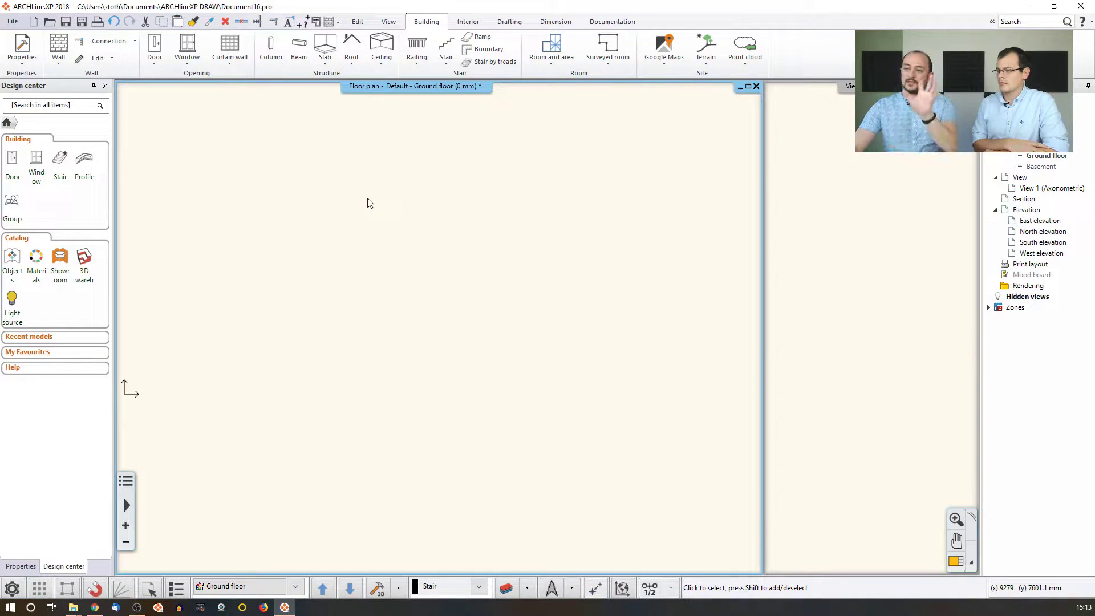
Open the Terrain menu on the Building ribbon and reveal its Create submenu.
click(712, 67)
mouse_move(744, 109)
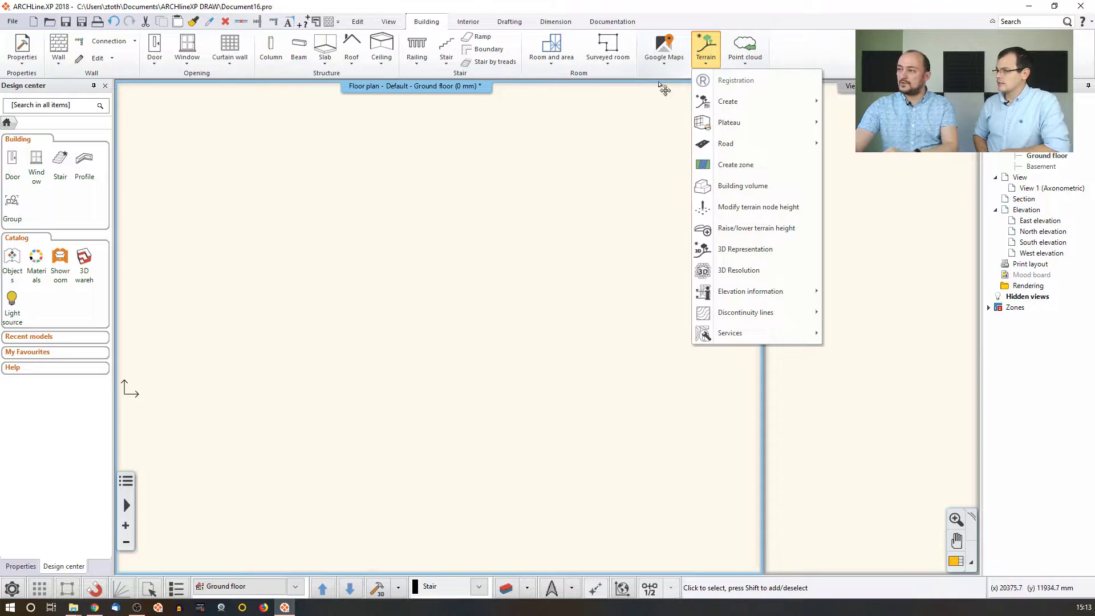
Import terrain points from HotelAlm.asc as the Terrain file type.
click(839, 102)
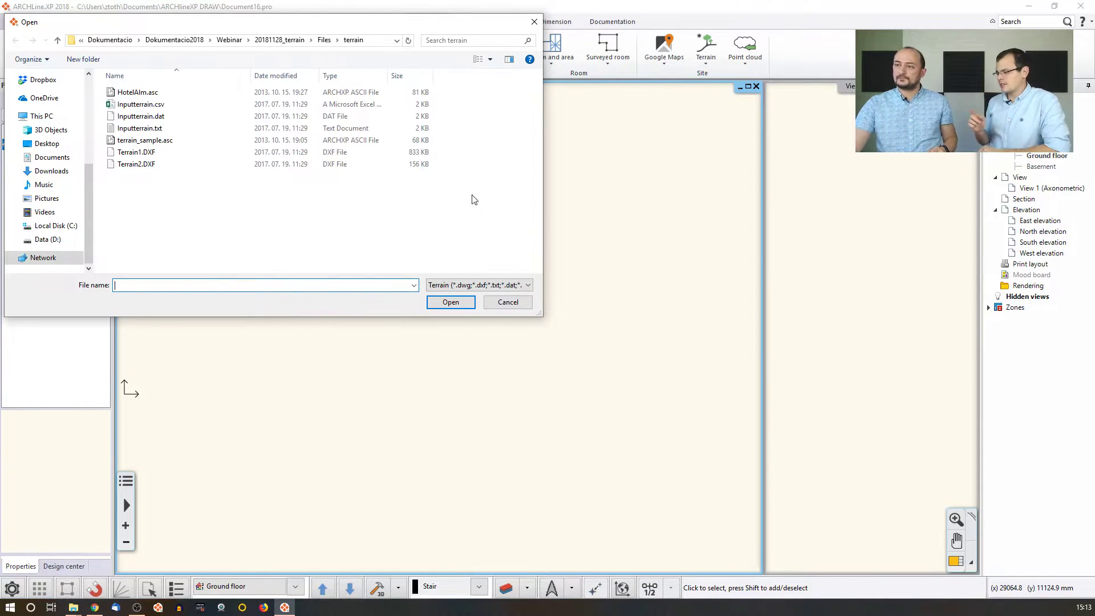
drag(247, 27, 433, 67)
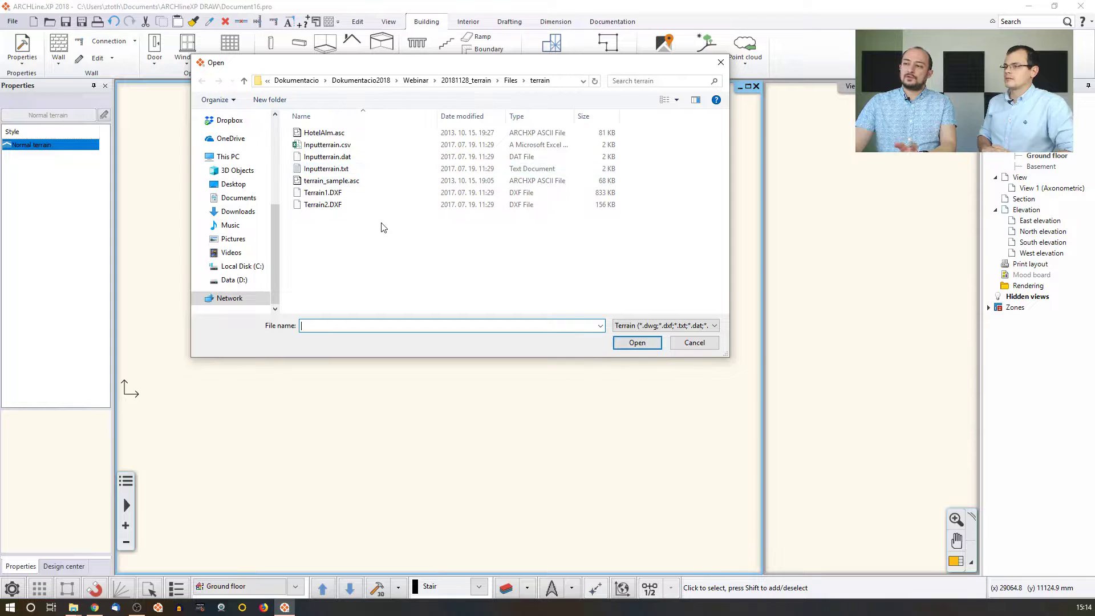
click(352, 135)
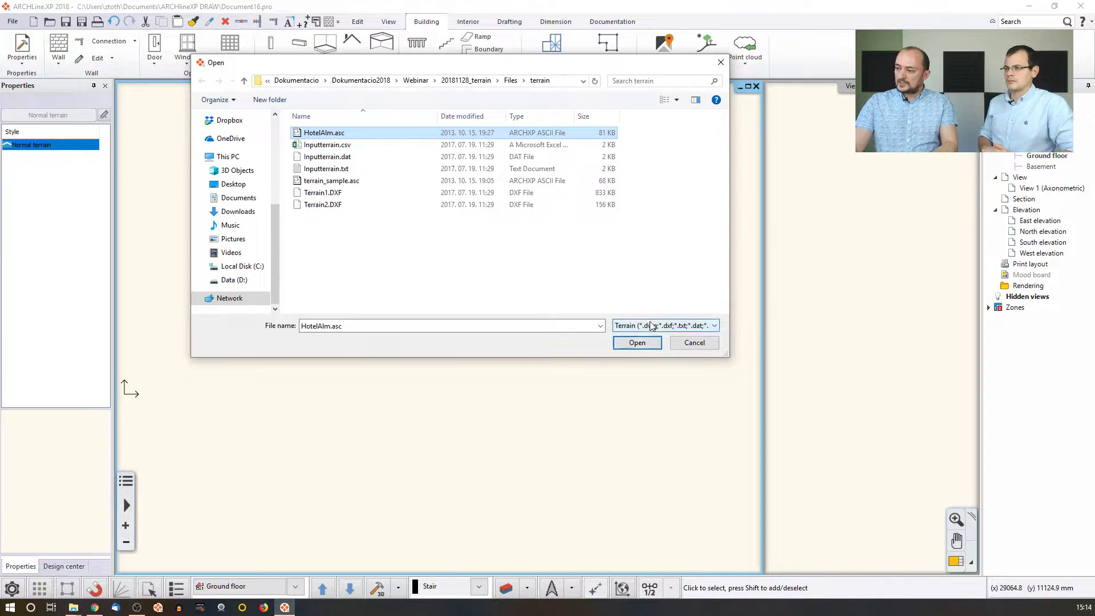
click(684, 325)
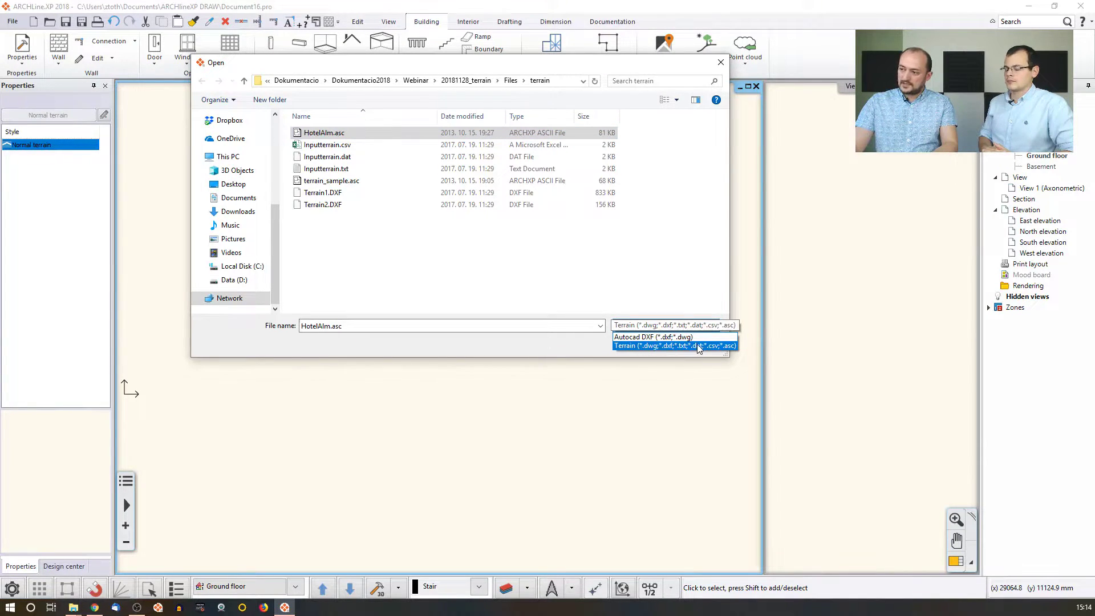
click(546, 301)
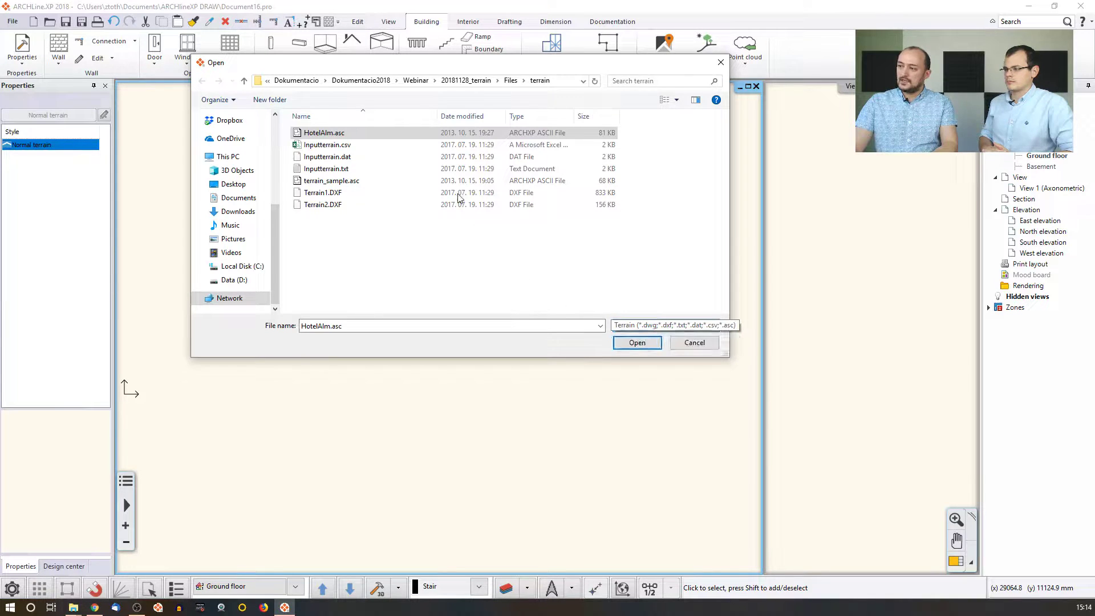
click(640, 344)
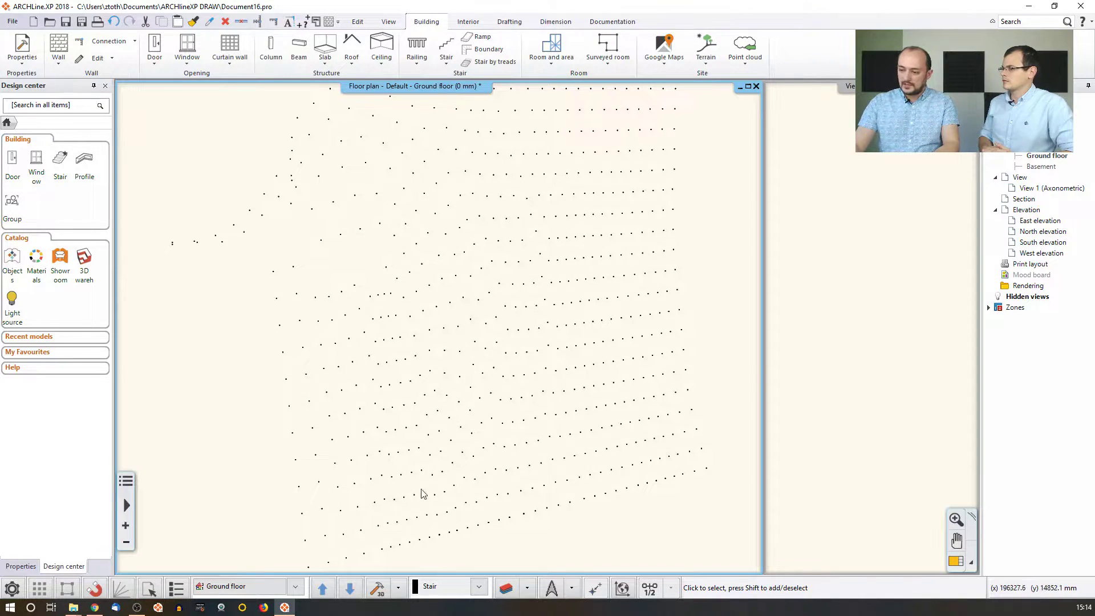
Orbit and zoom the 3D terrain view, then make it the main view.
click(874, 336)
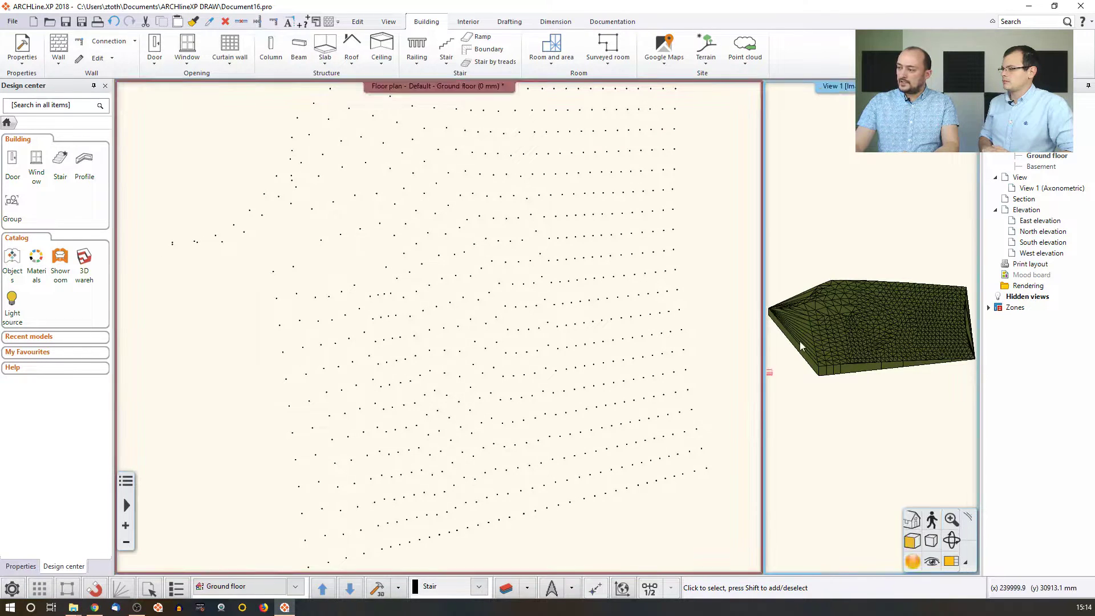
mouse_move(888, 338)
middle_down()
mouse_move(891, 311)
mouse_move(903, 338)
middle_up()
scroll(903, 341, up, 2)
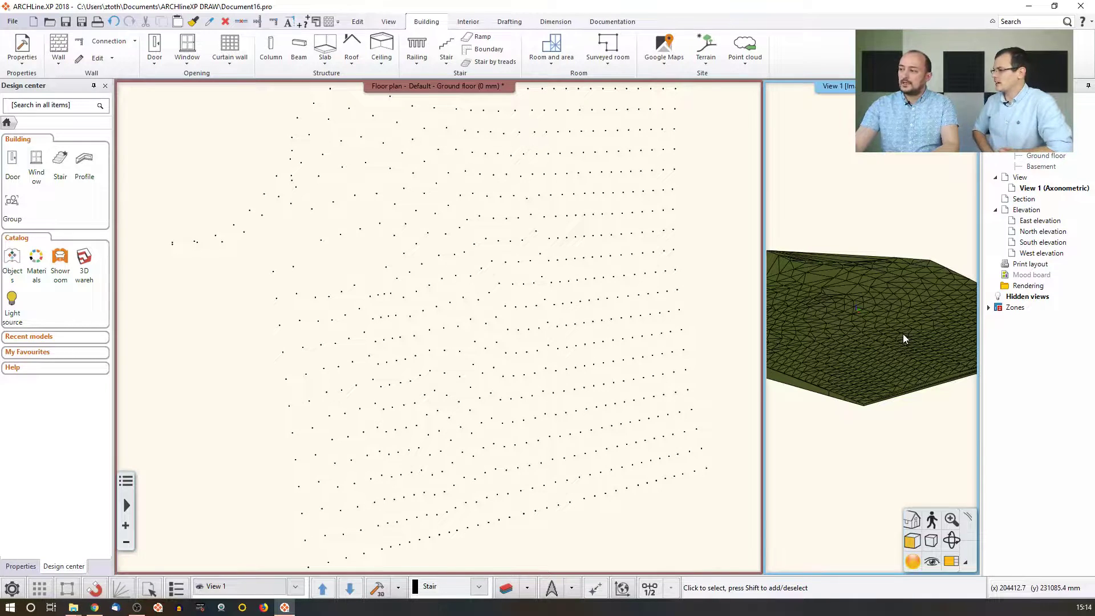
click(867, 320)
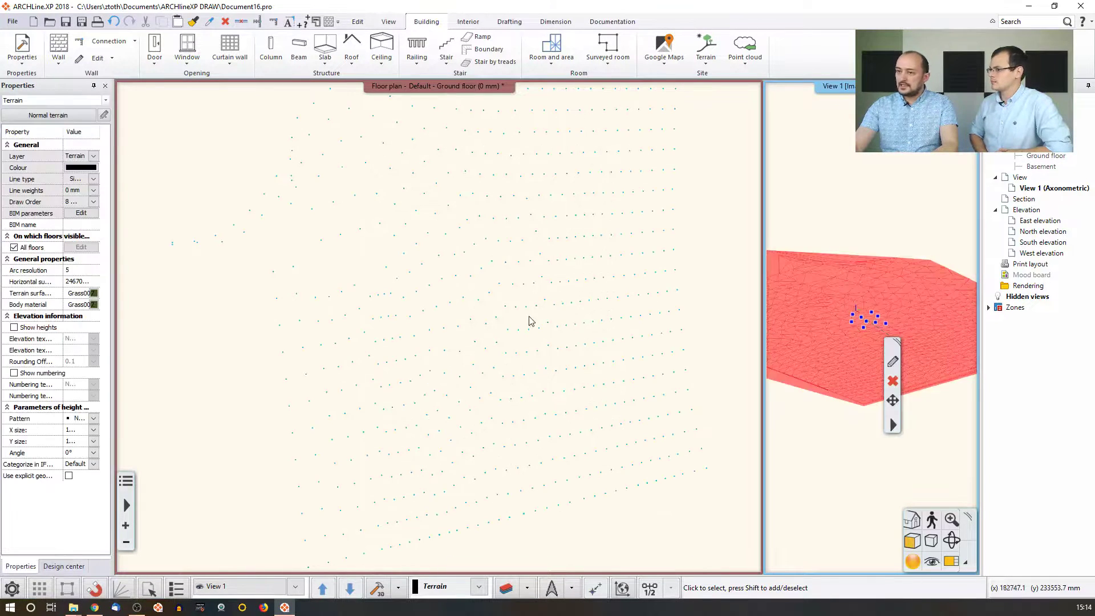
click(839, 215)
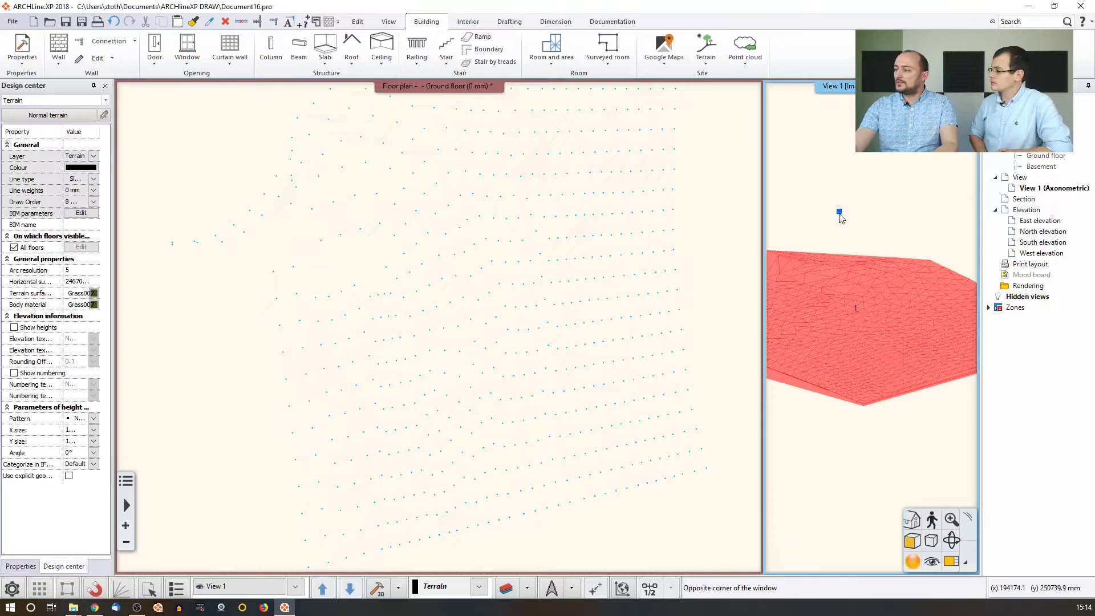
click(899, 427)
click(949, 564)
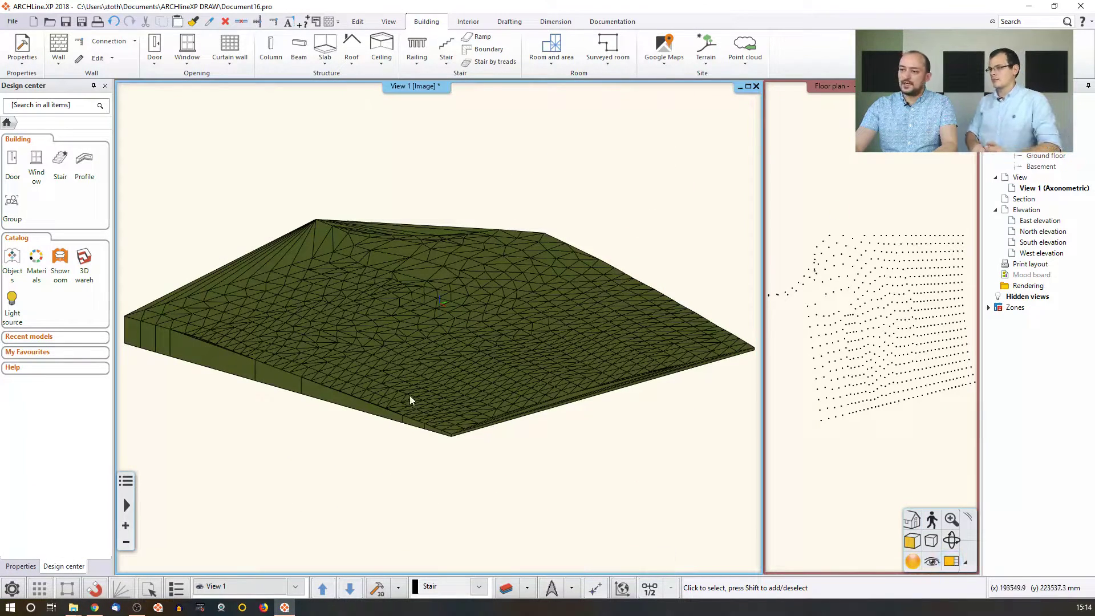
click(362, 268)
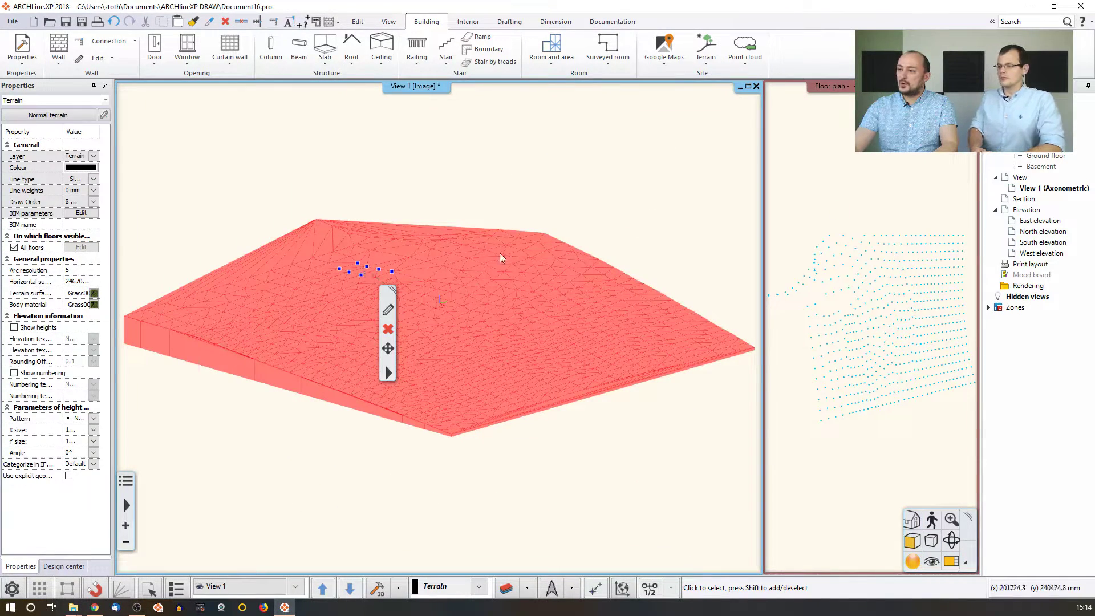
key(Escape)
Drag a top-edge terrain point upward into a higher peak, then fit the whole terrain in view.
click(519, 235)
scroll(471, 298, up, 5)
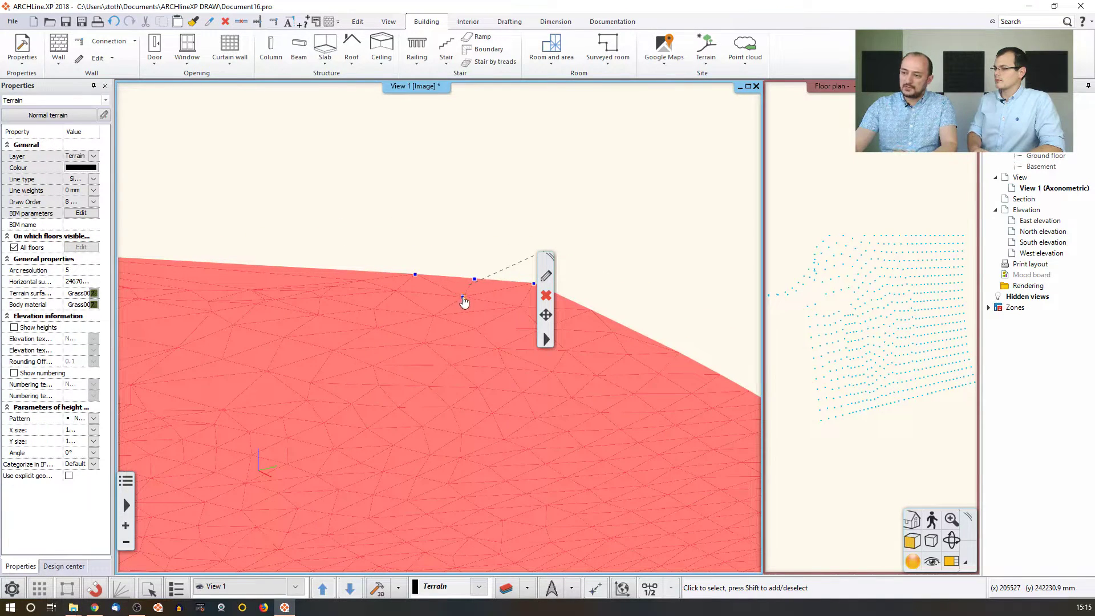
click(462, 297)
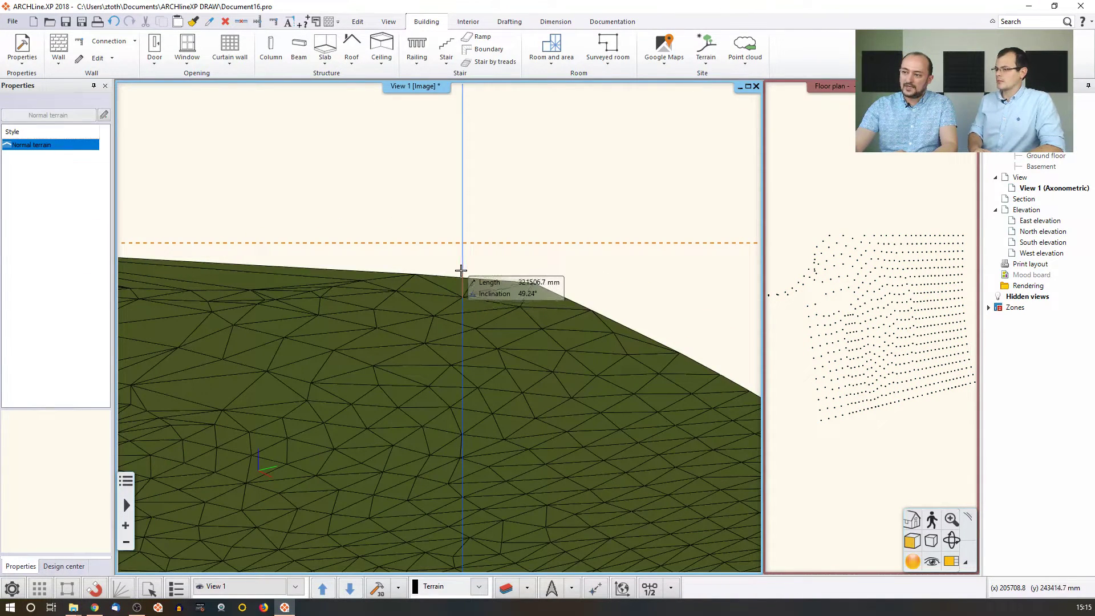
click(461, 271)
click(450, 206)
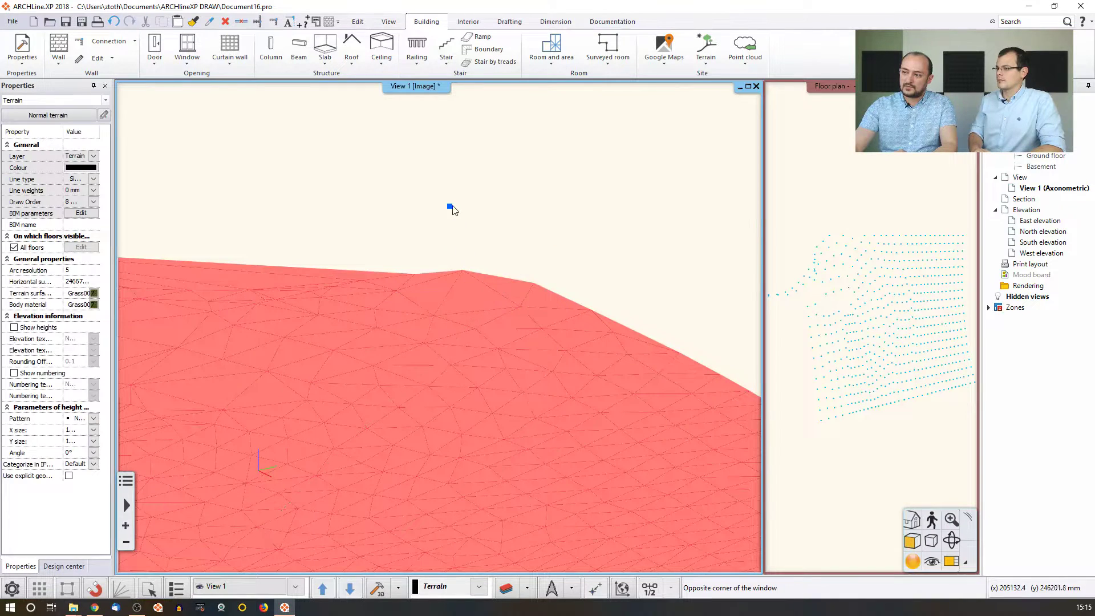
click(495, 233)
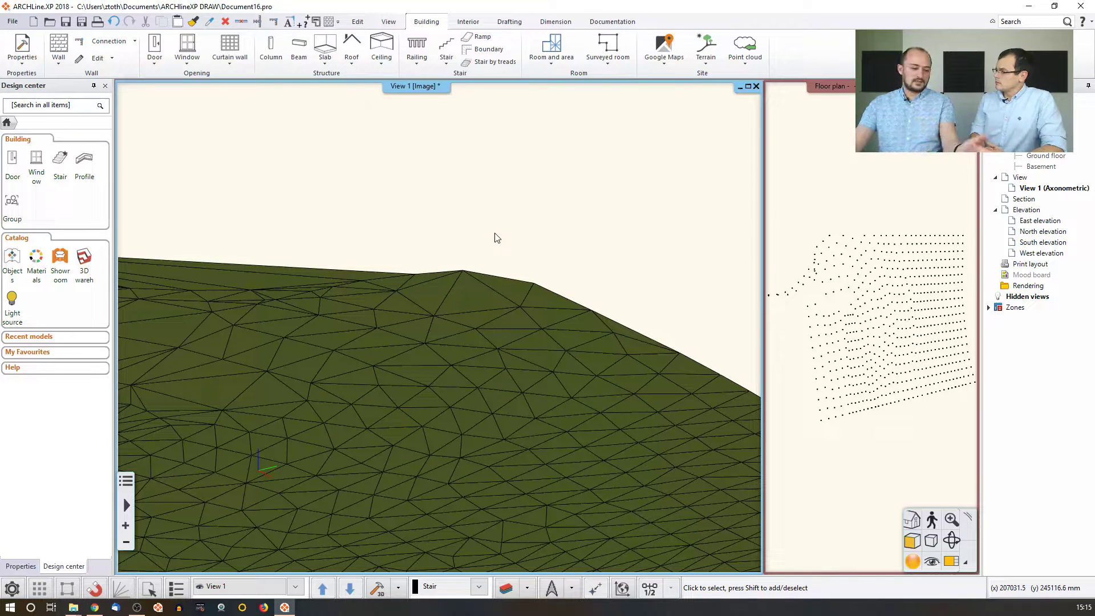
middle_click(499, 234)
middle_click(499, 234)
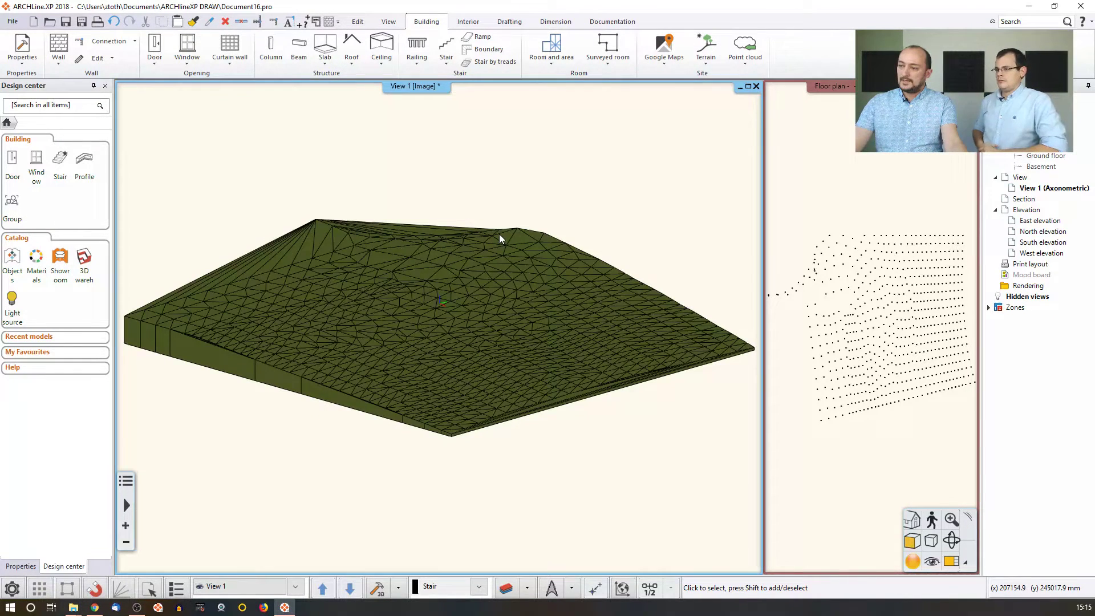
Swap the floor plan back into the main view.
click(834, 250)
click(956, 561)
scroll(544, 381, down, 2)
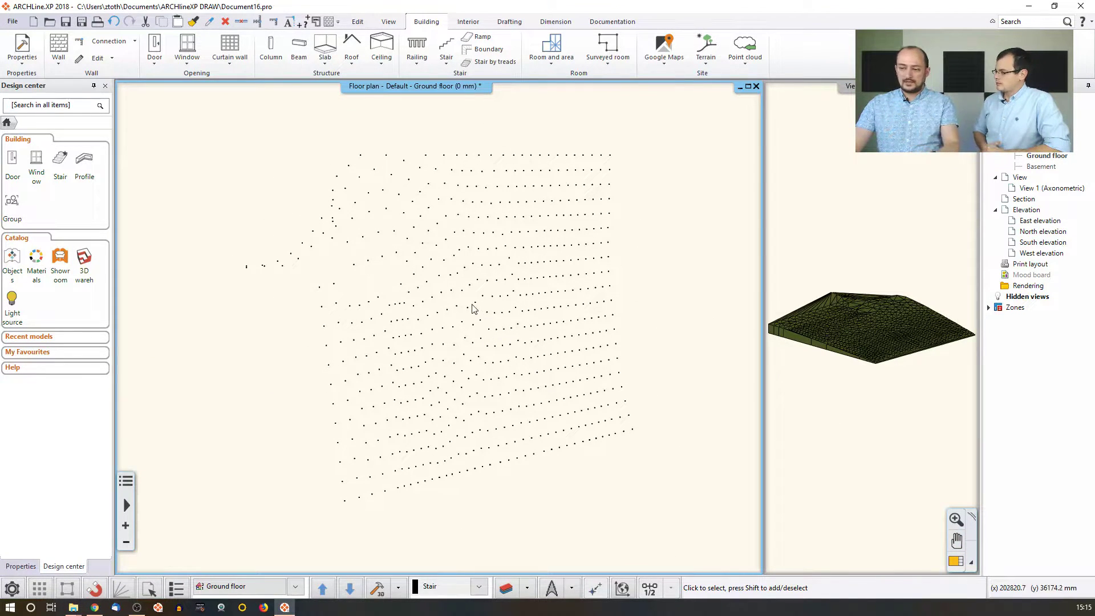
Delete the point-grid terrain from the floor plan.
click(455, 298)
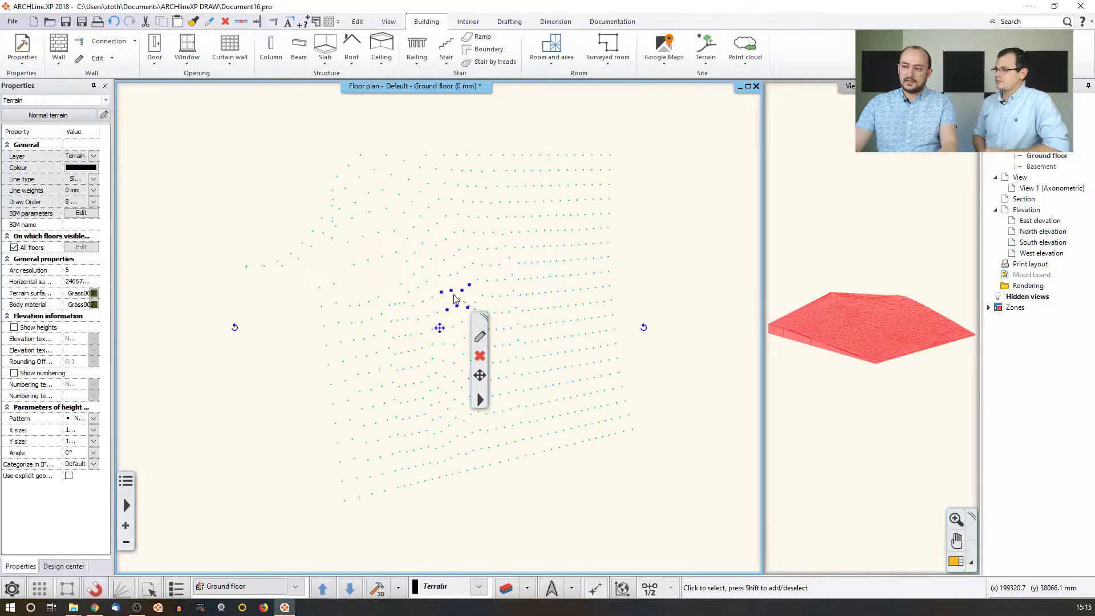
key(Delete)
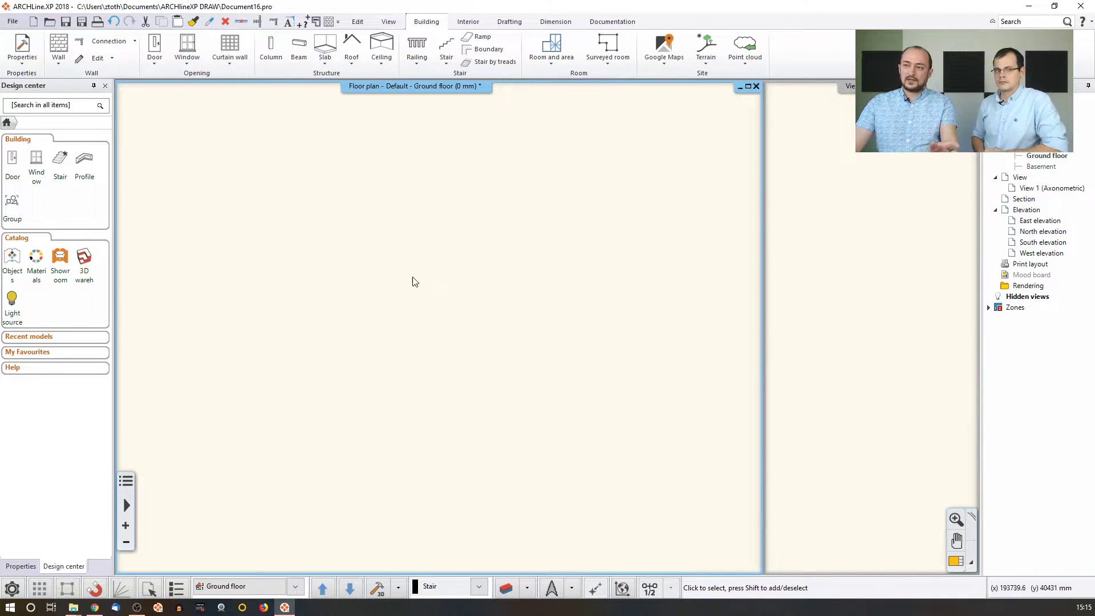
click(13, 21)
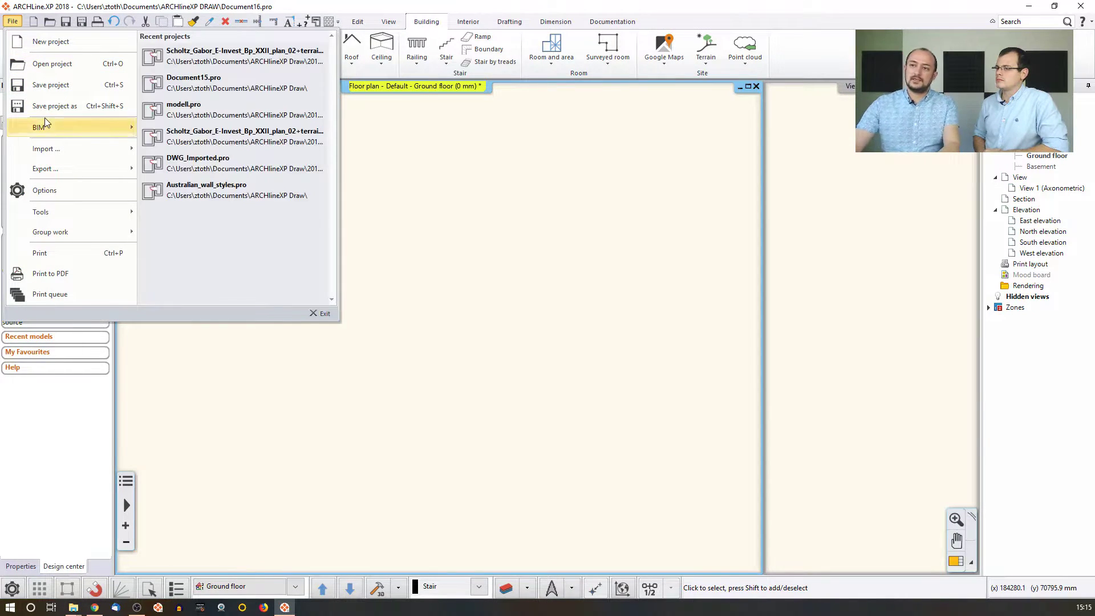
click(570, 6)
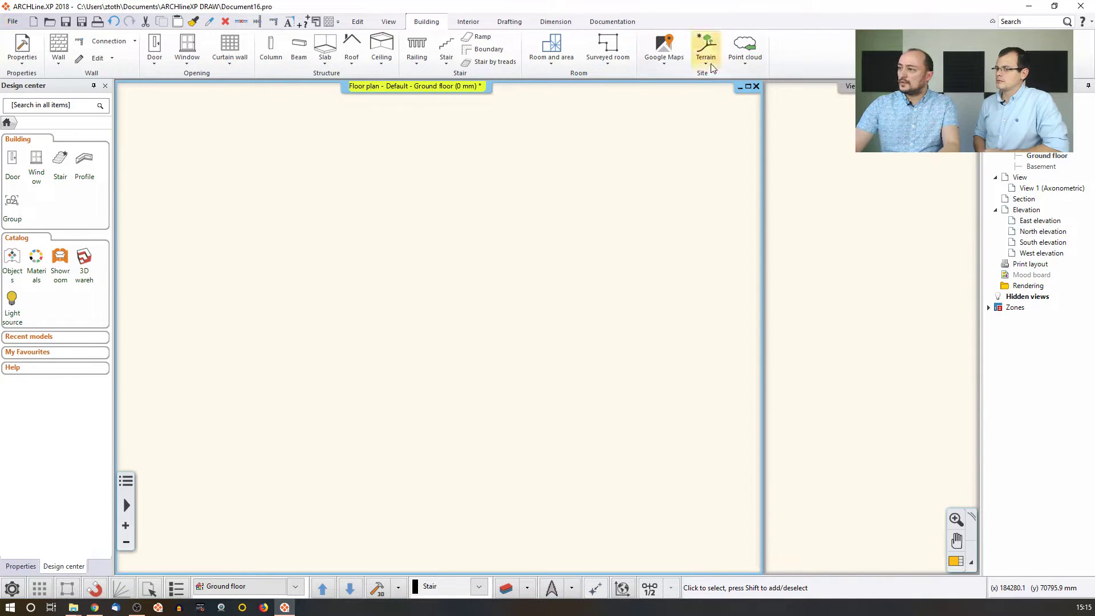
Start a terrain import from file and choose Inputterrain.csv.
click(705, 47)
mouse_move(750, 104)
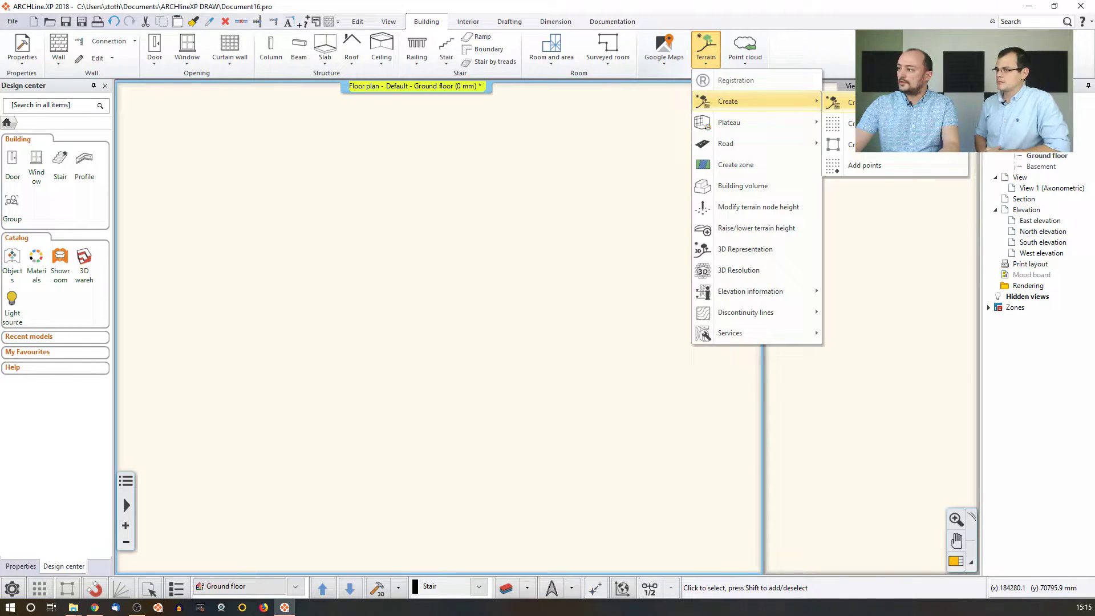
click(872, 103)
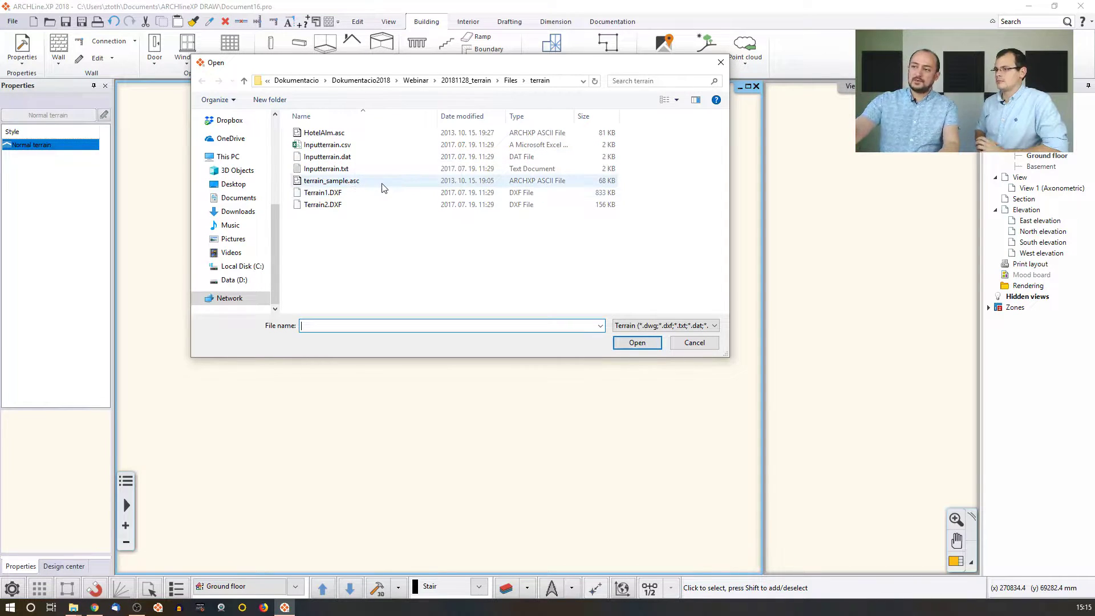
click(342, 146)
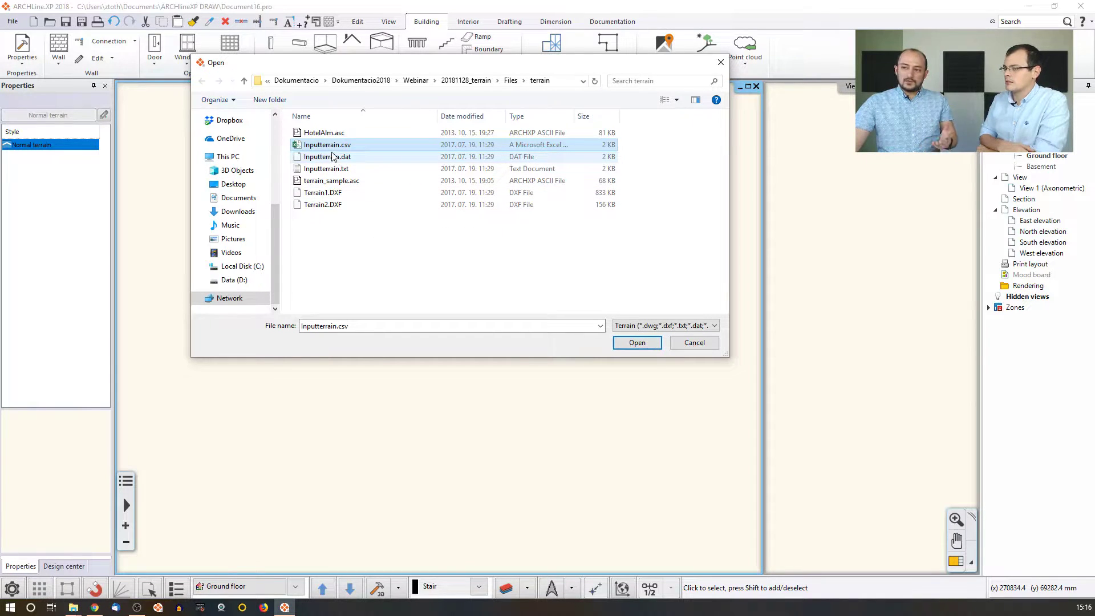
Load Inputterrain.csv as a terrain, generate and orbit its 3D model, then undo the import.
click(637, 343)
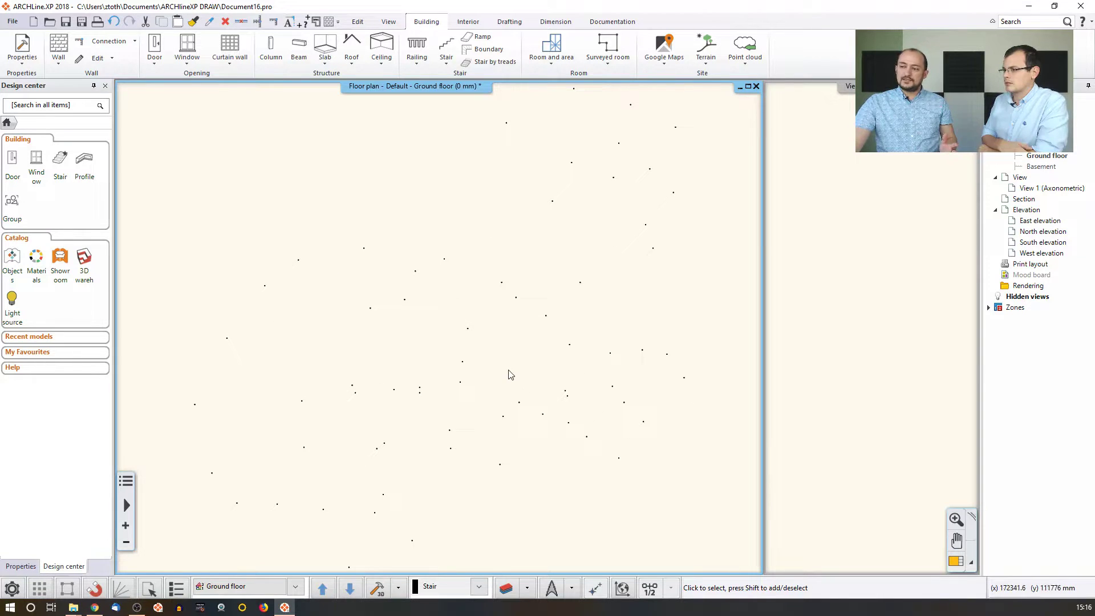
click(381, 589)
mouse_move(855, 323)
middle_down()
mouse_move(861, 267)
mouse_move(861, 303)
middle_up()
middle_drag(896, 365, 792, 411)
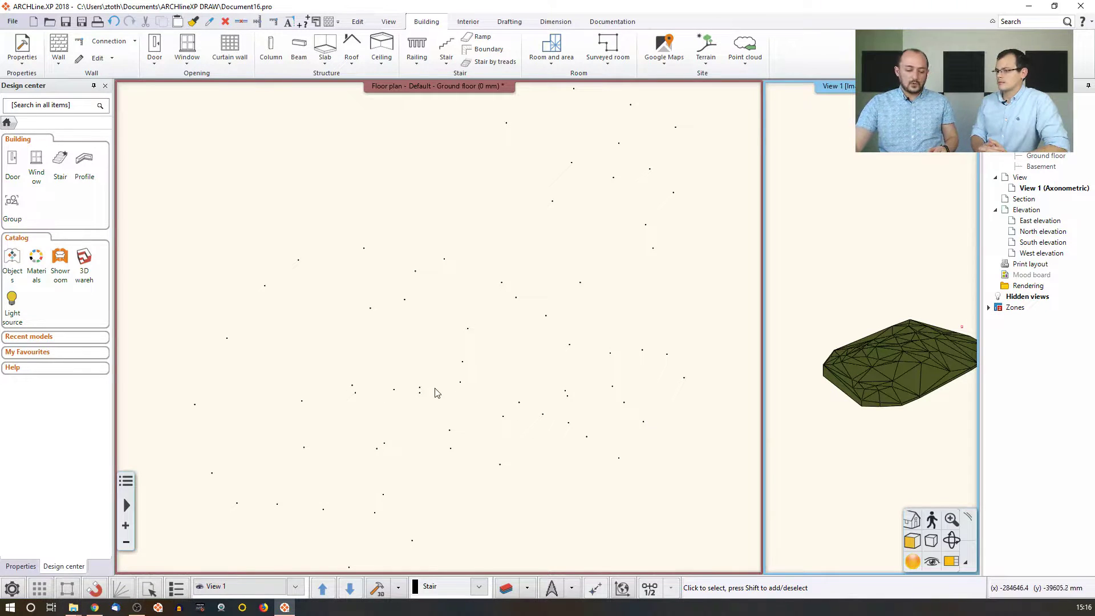
key(ctrl+z)
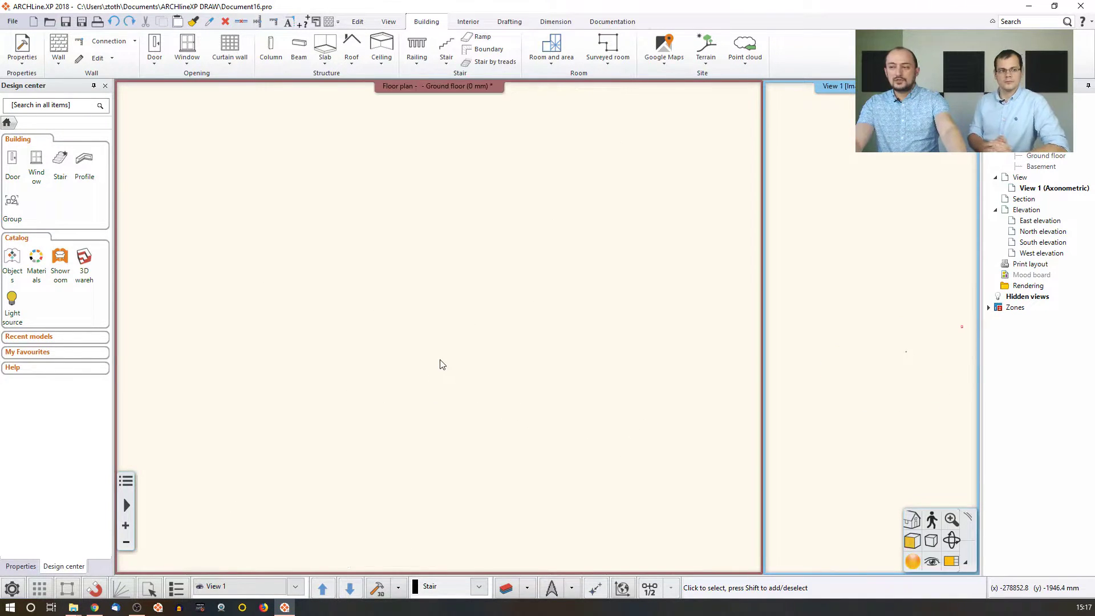
Start another terrain import from file and pick Terrain1.DXF from the terrain folder.
click(401, 287)
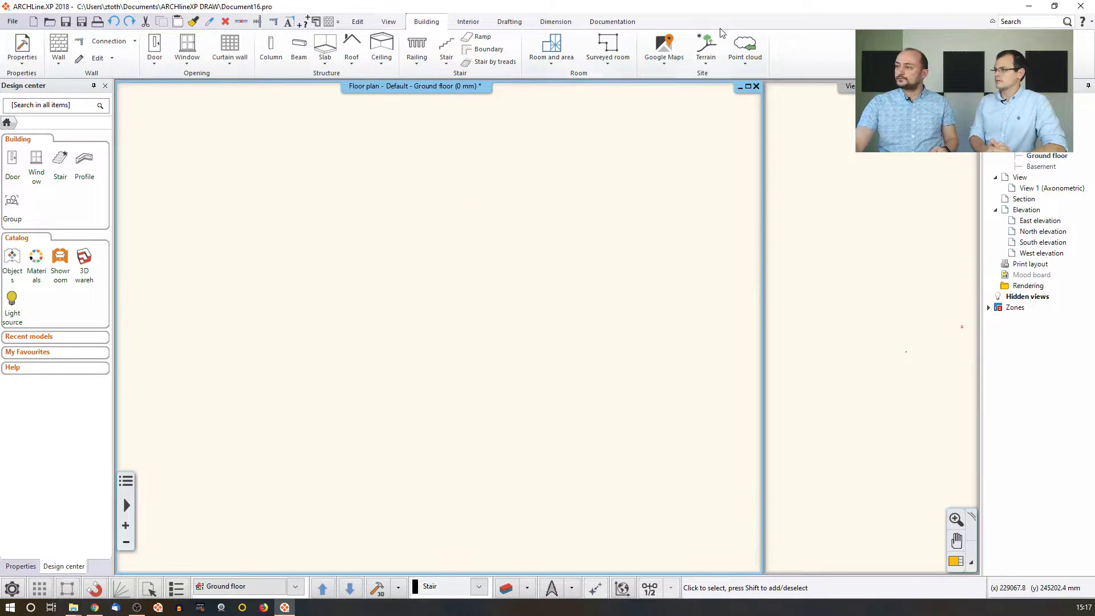
click(707, 46)
mouse_move(743, 107)
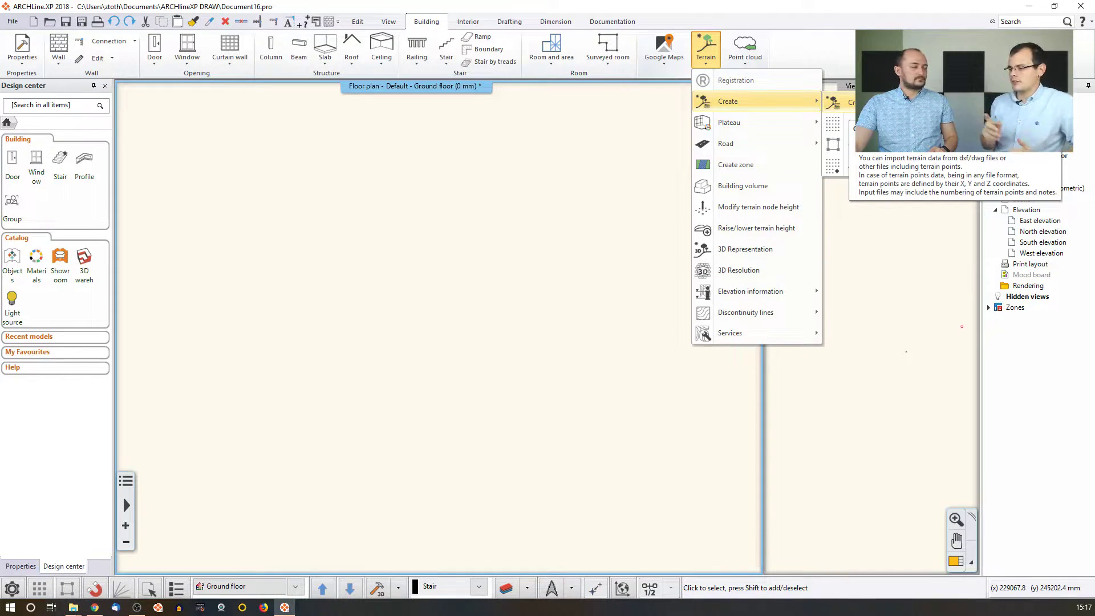
click(838, 102)
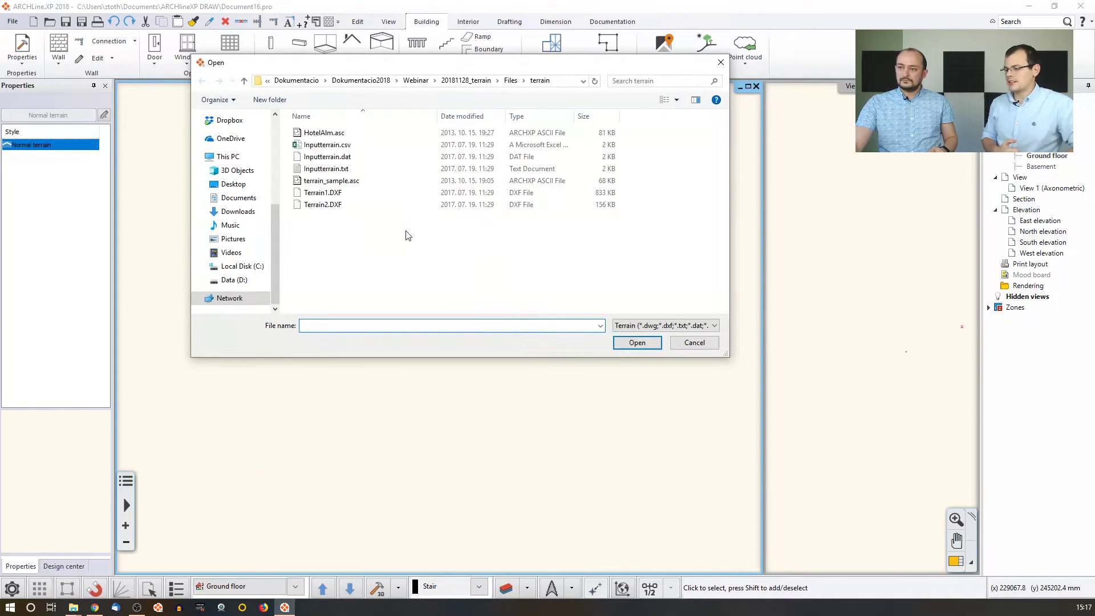
click(327, 194)
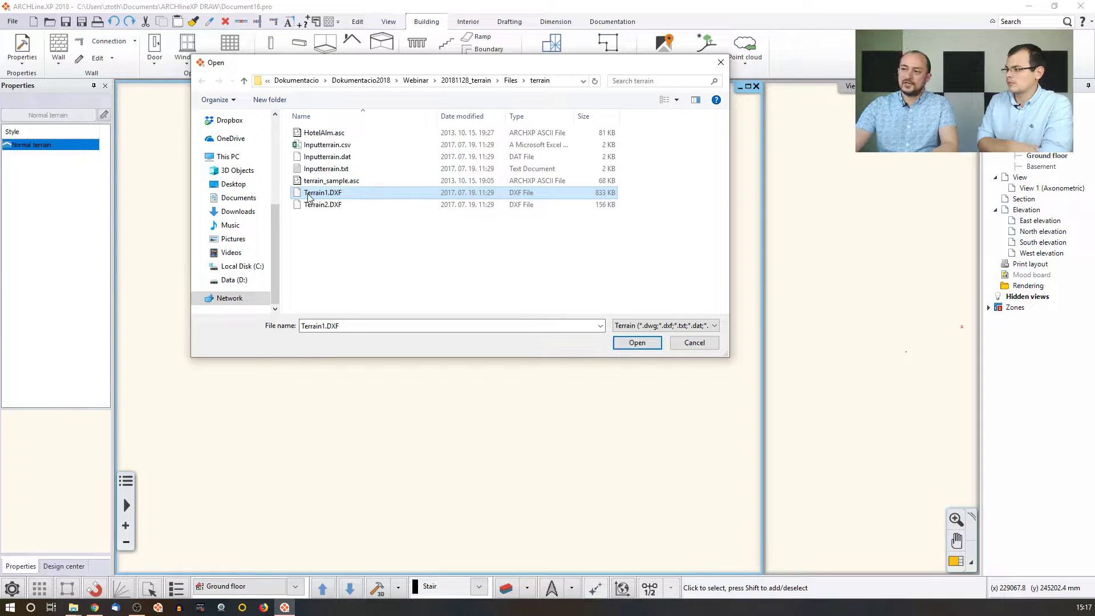
Open Terrain1.DXF to display its DXF Import options with 1000 mm units.
click(638, 343)
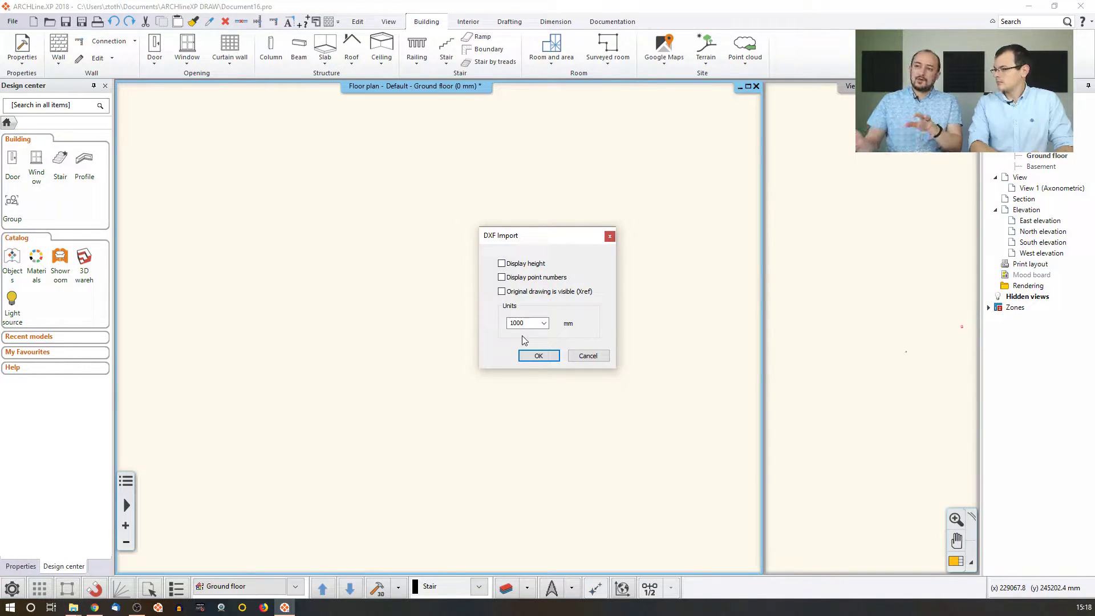
Keep the DXF unit scale at 1000 mm and confirm the Terrain1.DXF import.
click(544, 323)
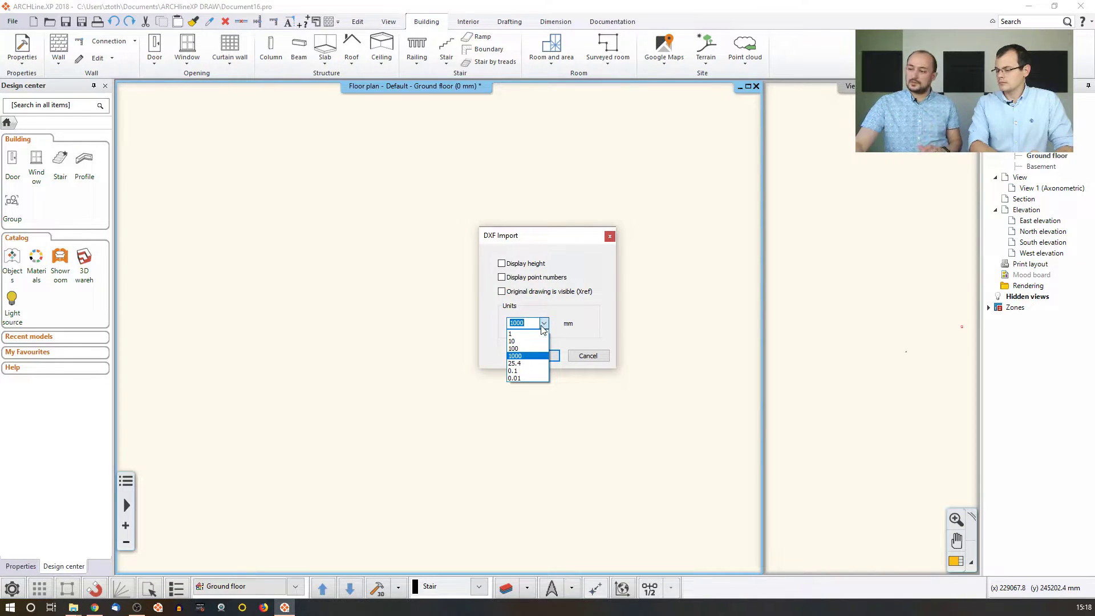
click(531, 322)
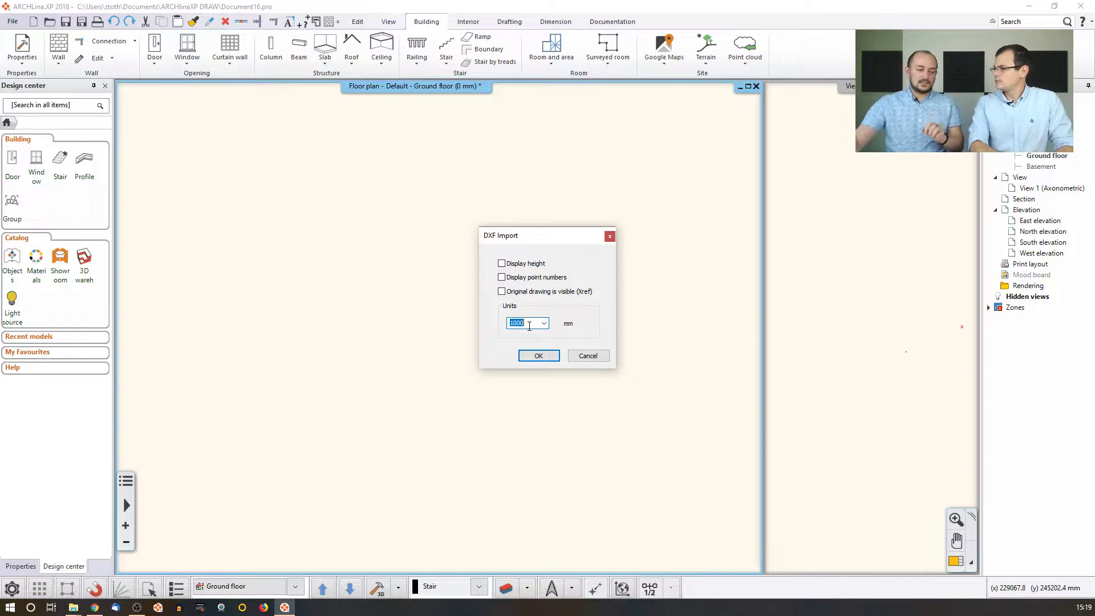
click(549, 356)
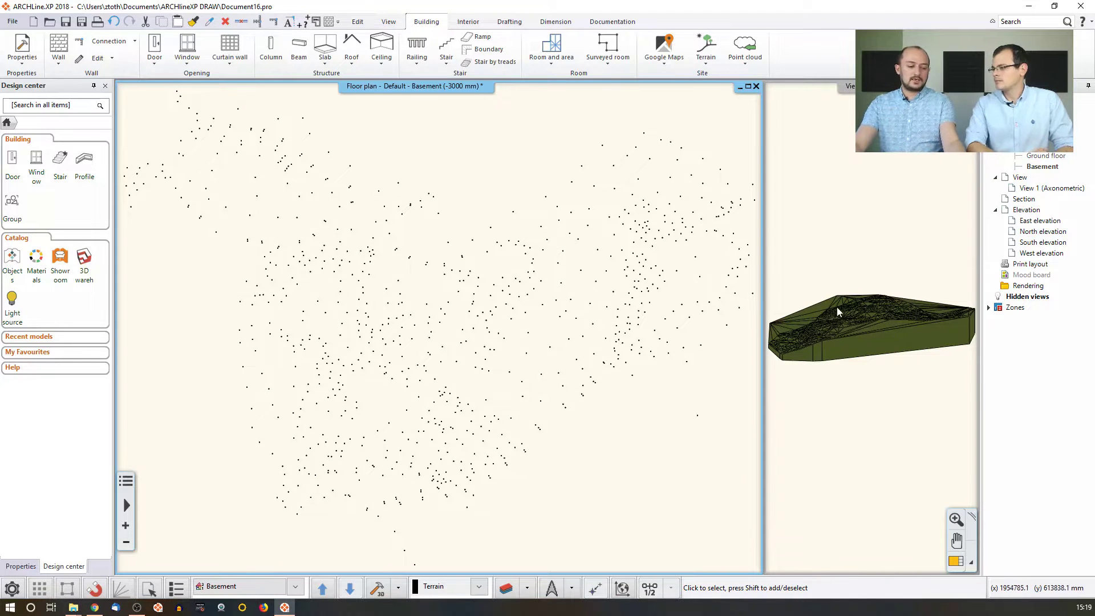
Orbit the imported Terrain1.DXF mesh in 3D View 1 to a steeper angle.
middle_drag(836, 320, 851, 365)
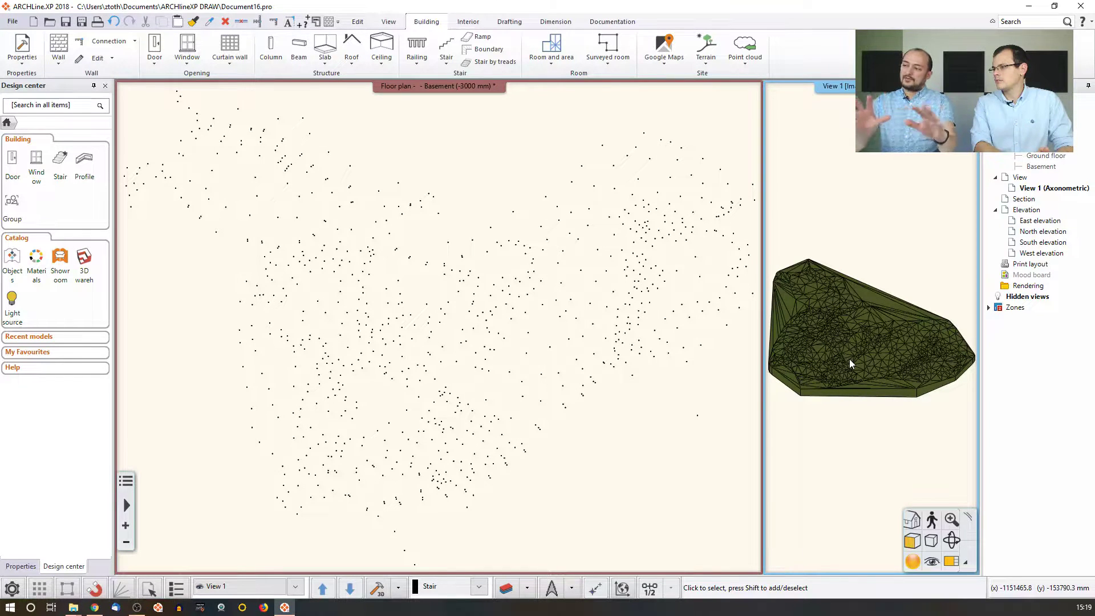
mouse_move(850, 364)
middle_down()
mouse_move(848, 310)
mouse_move(831, 347)
mouse_move(869, 372)
middle_up()
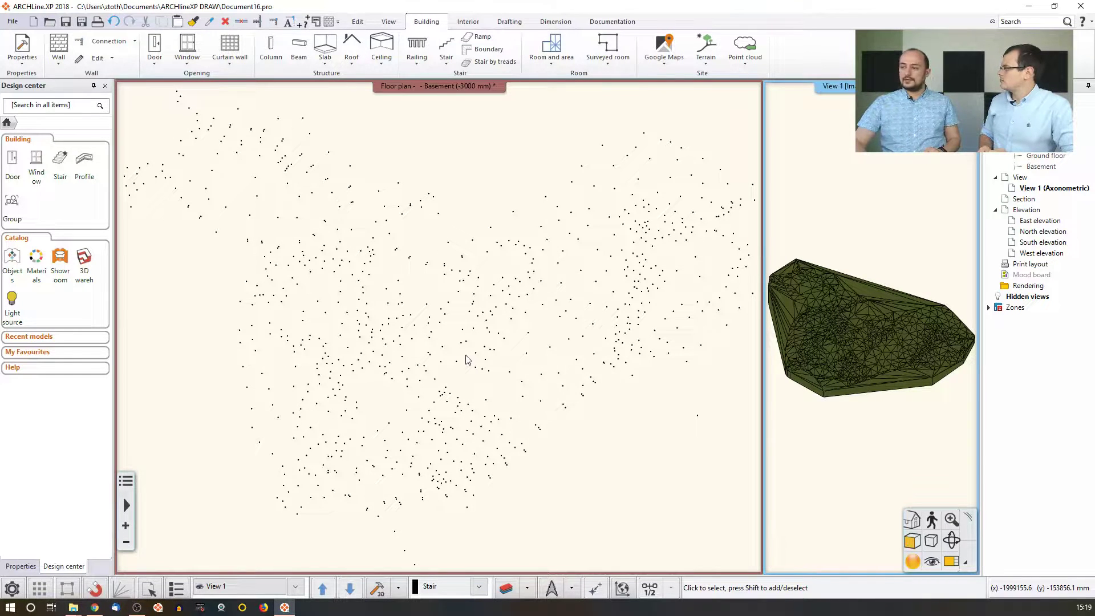
Activate the Basement floor plan of survey points, zooming in on a point and back out.
click(463, 319)
scroll(472, 248, up, 4)
scroll(465, 296, up, 8)
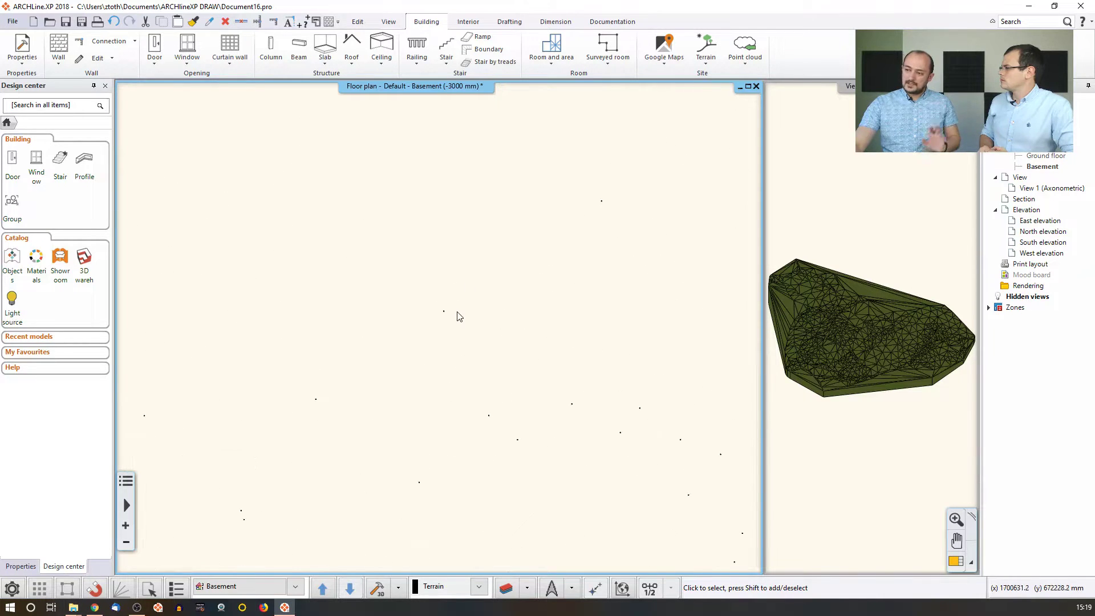
scroll(423, 310, up, 3)
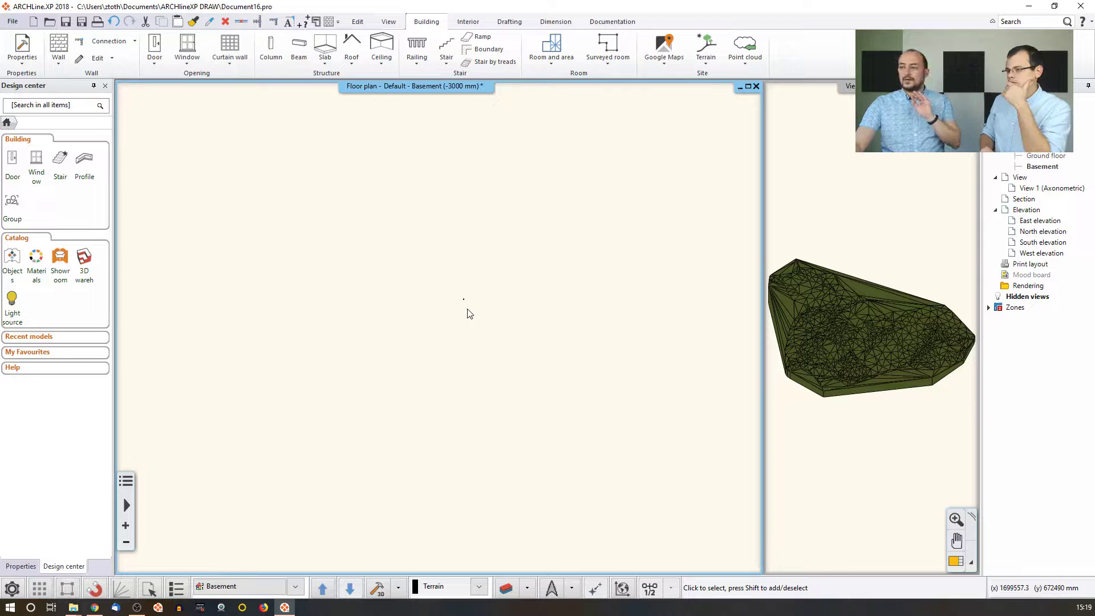
scroll(470, 312, down, 3)
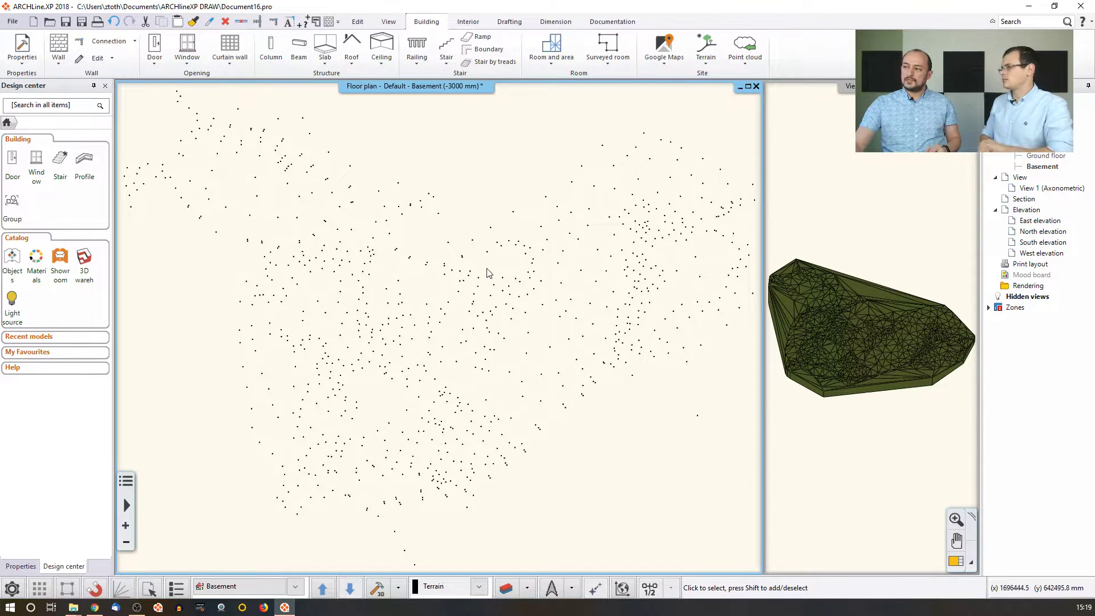
Query a terrain point's elevation, reading 345.910 m, and close without changing it.
click(706, 50)
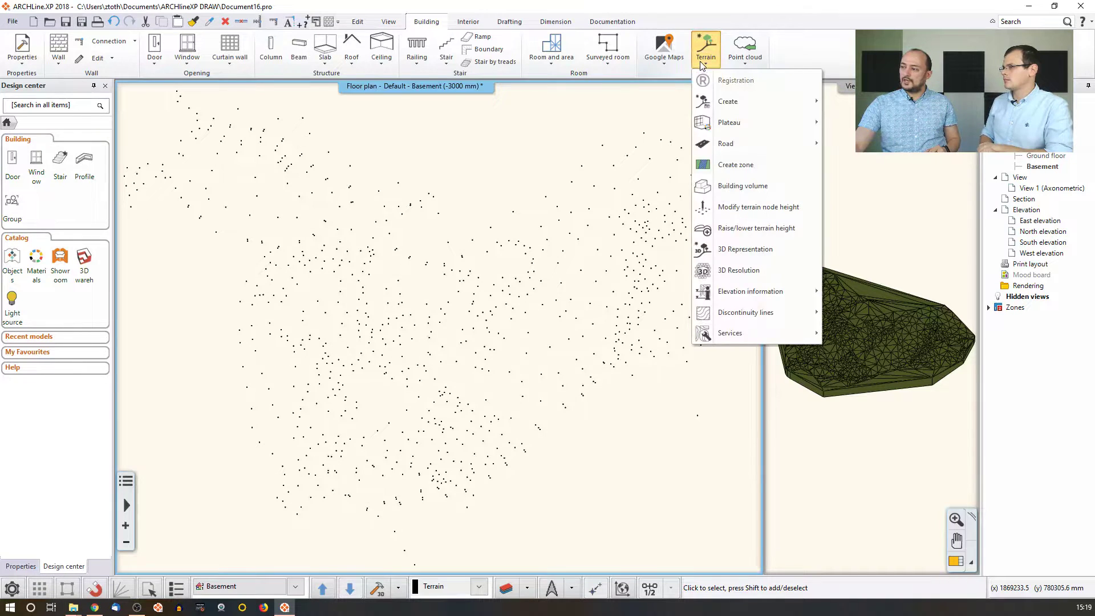
mouse_move(755, 292)
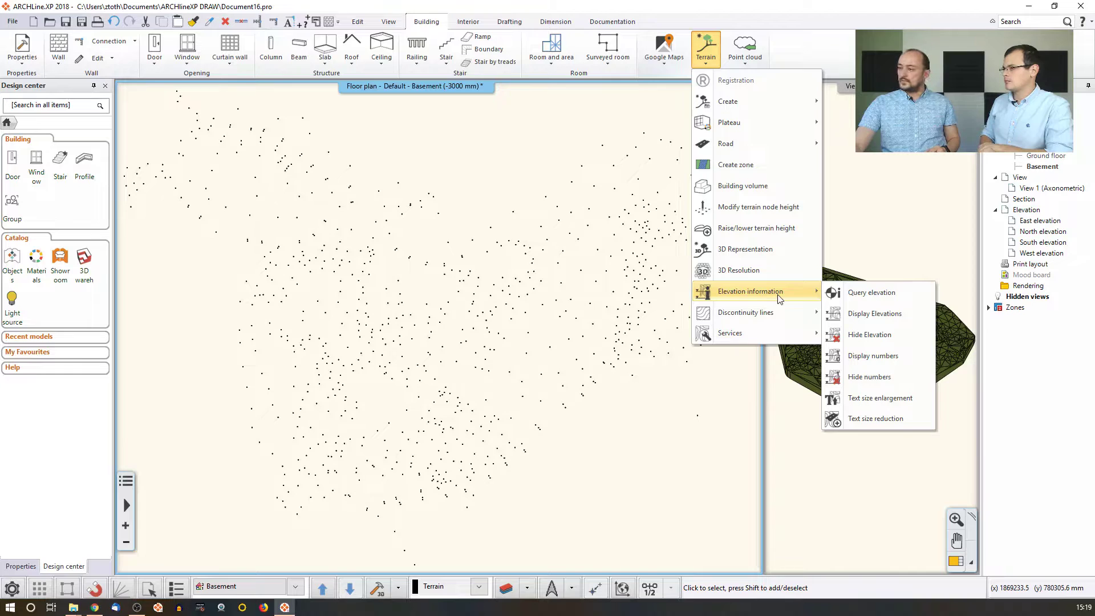
click(871, 294)
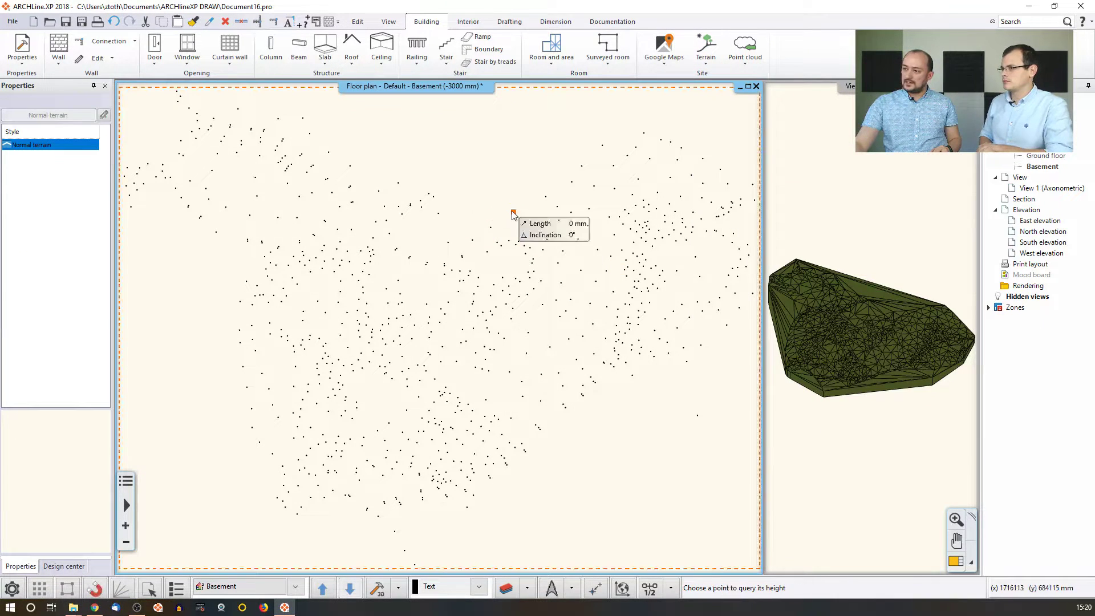
click(514, 211)
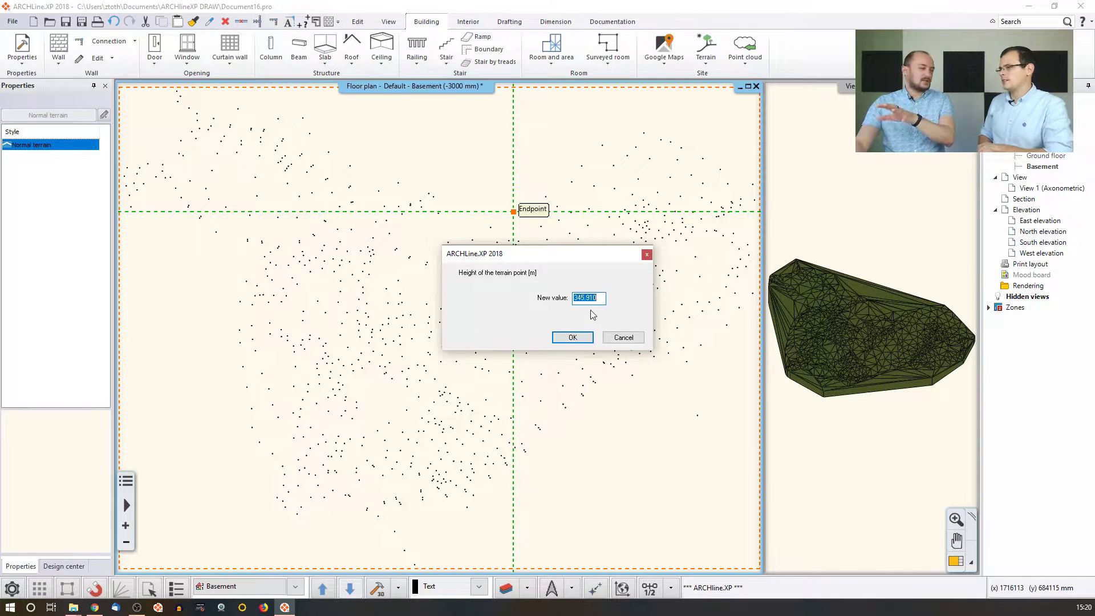
click(621, 338)
Turn on elevation display for the terrain.
right_click(455, 196)
click(447, 176)
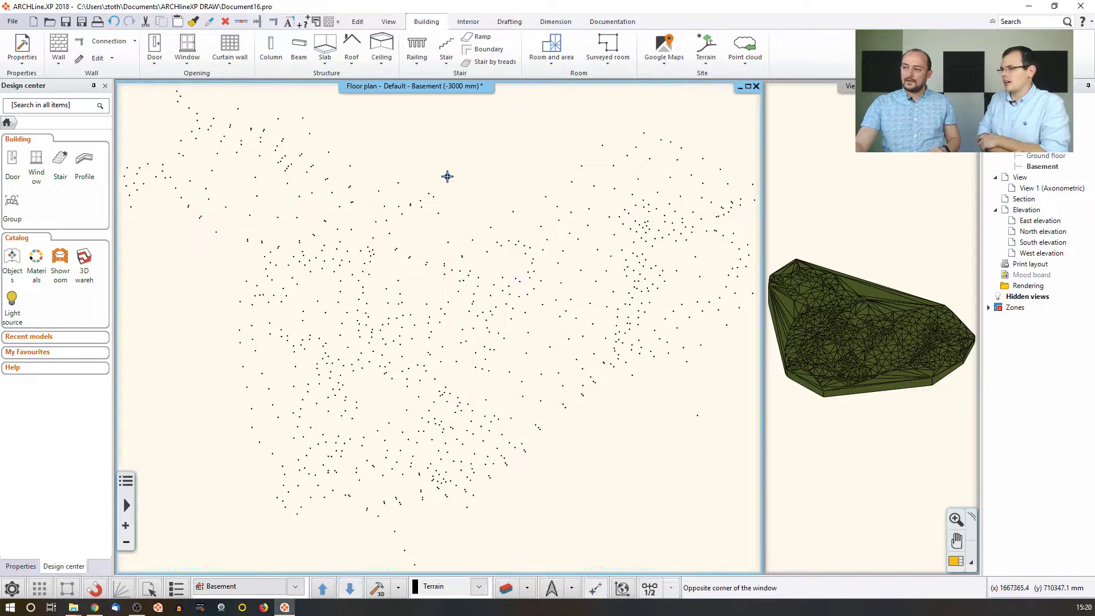
click(707, 65)
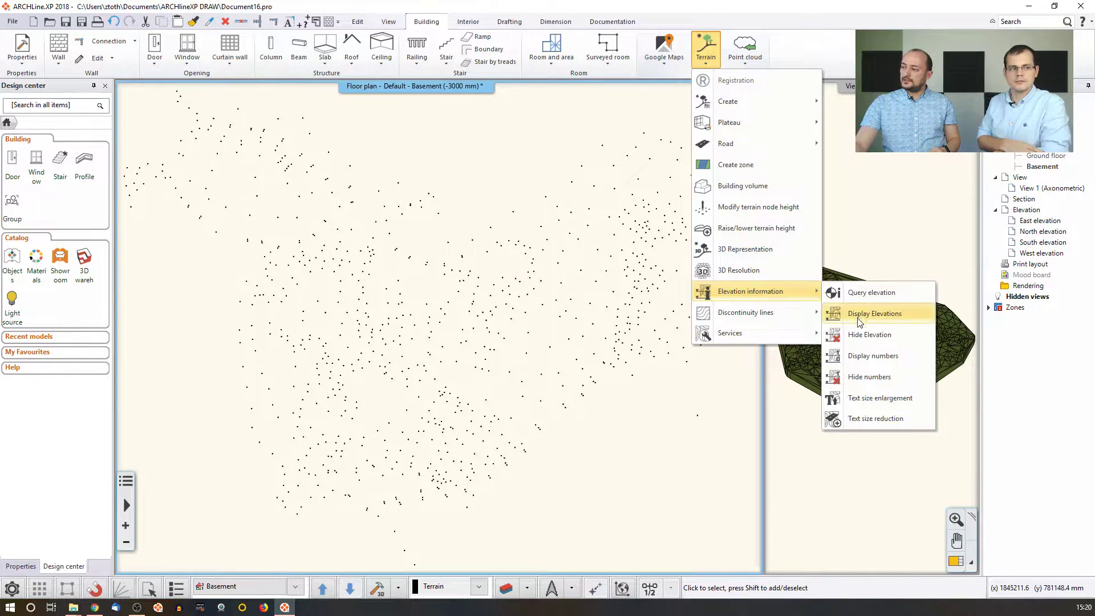
click(902, 319)
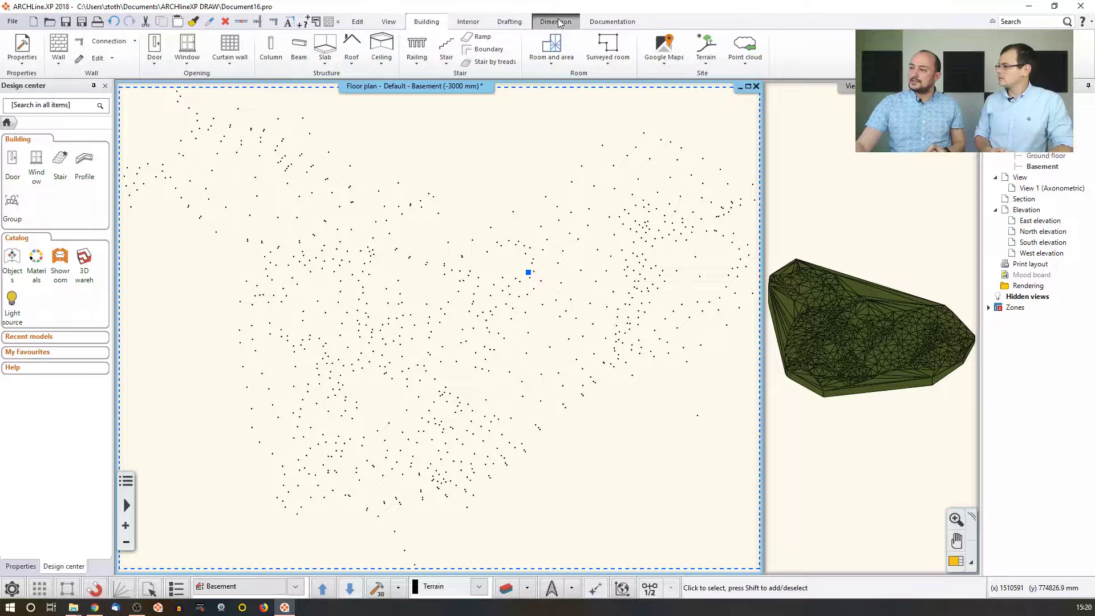
Show node numbers on the terrain points and zoom in to check a label like 346.13 m / 352.
click(705, 65)
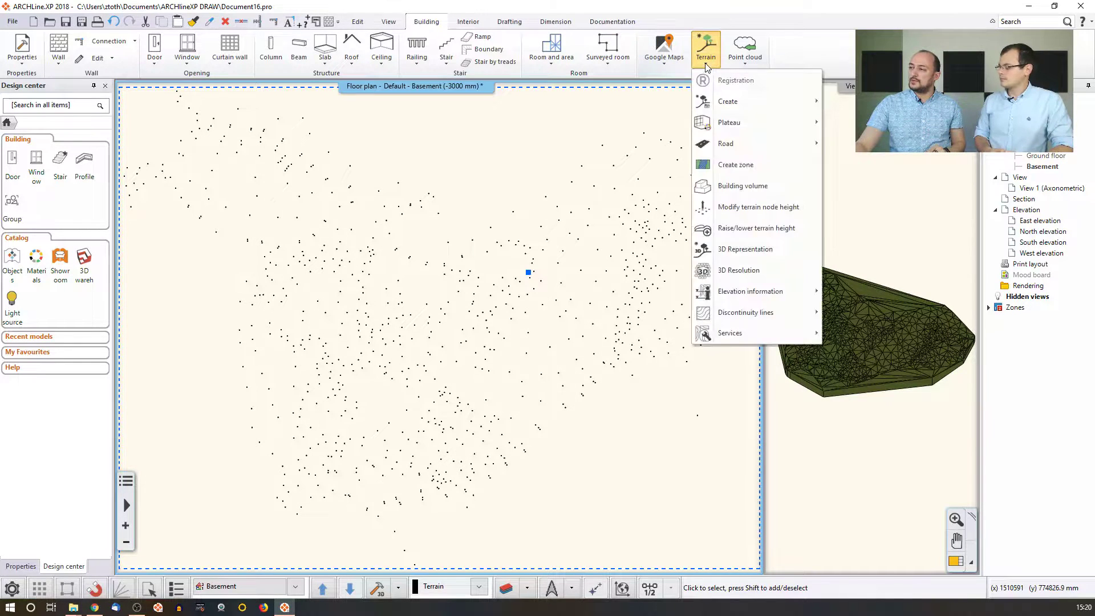
mouse_move(749, 290)
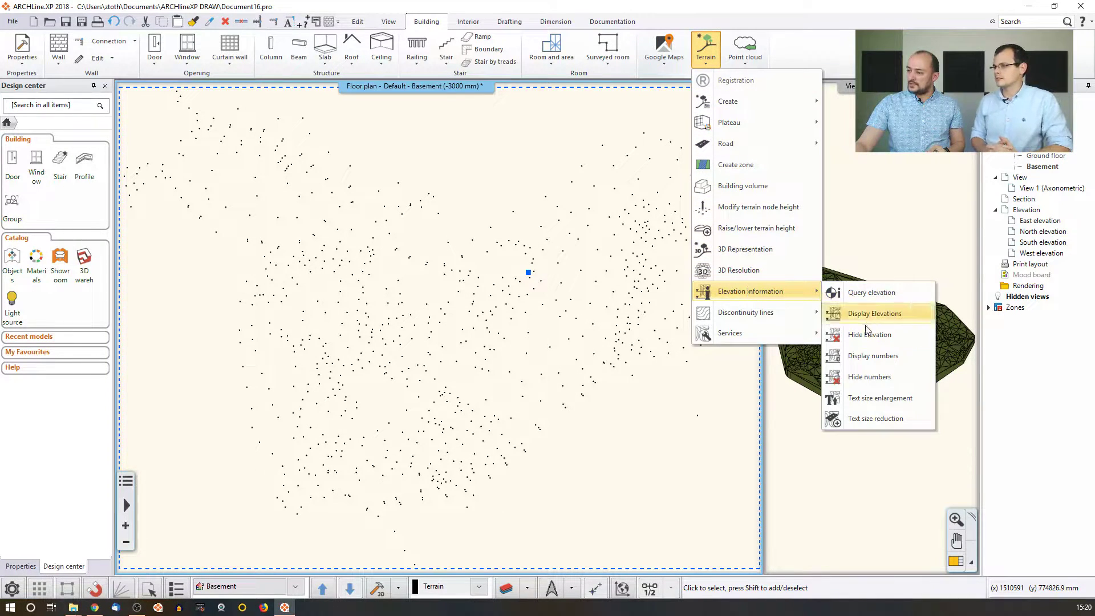
click(866, 362)
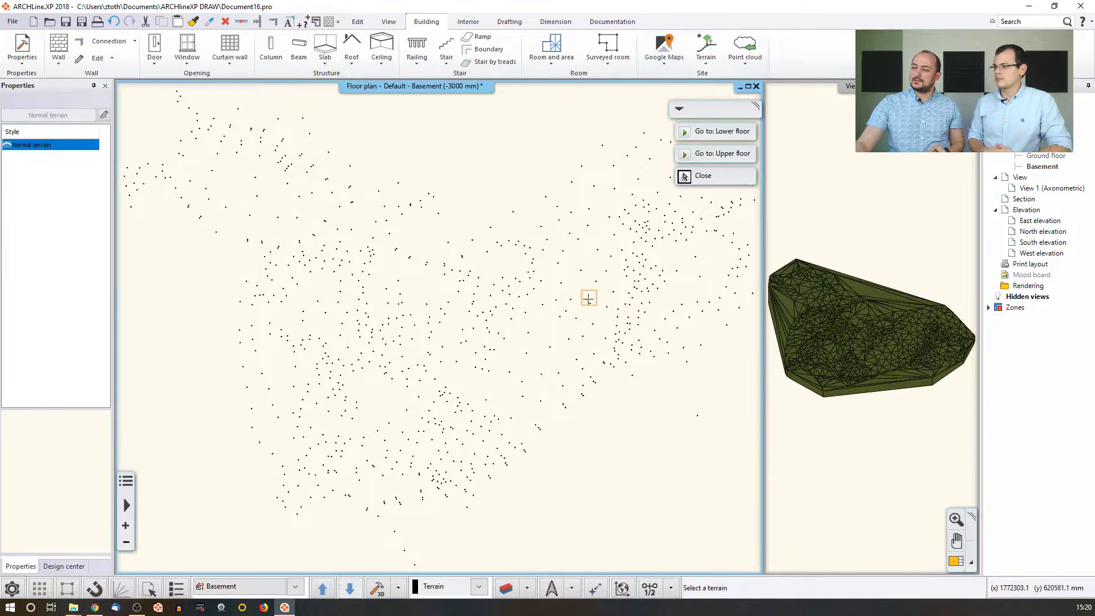
click(523, 249)
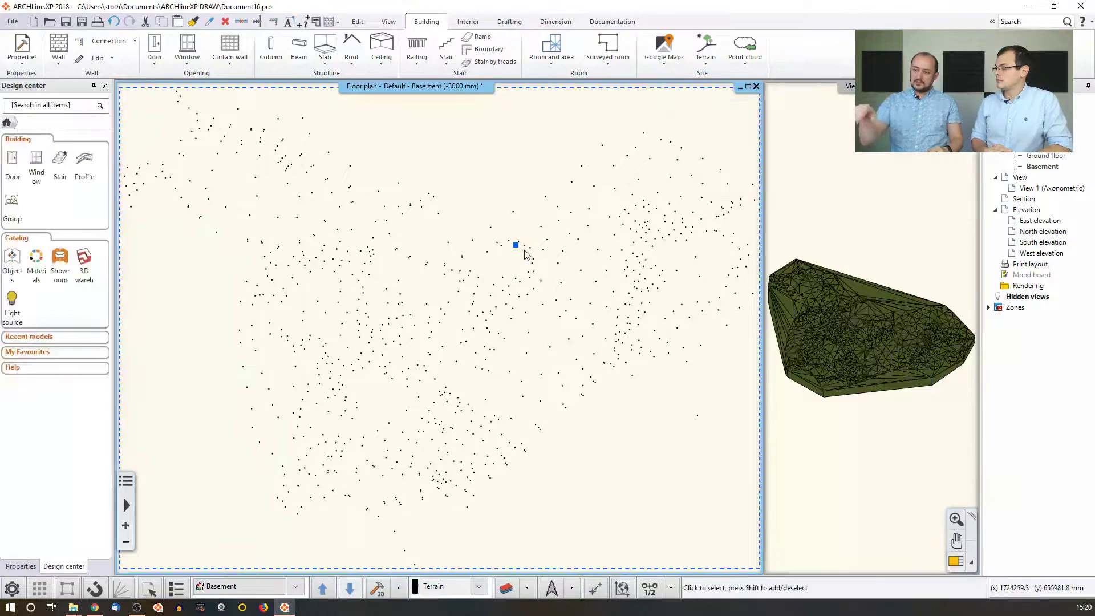
scroll(525, 255, up, 6)
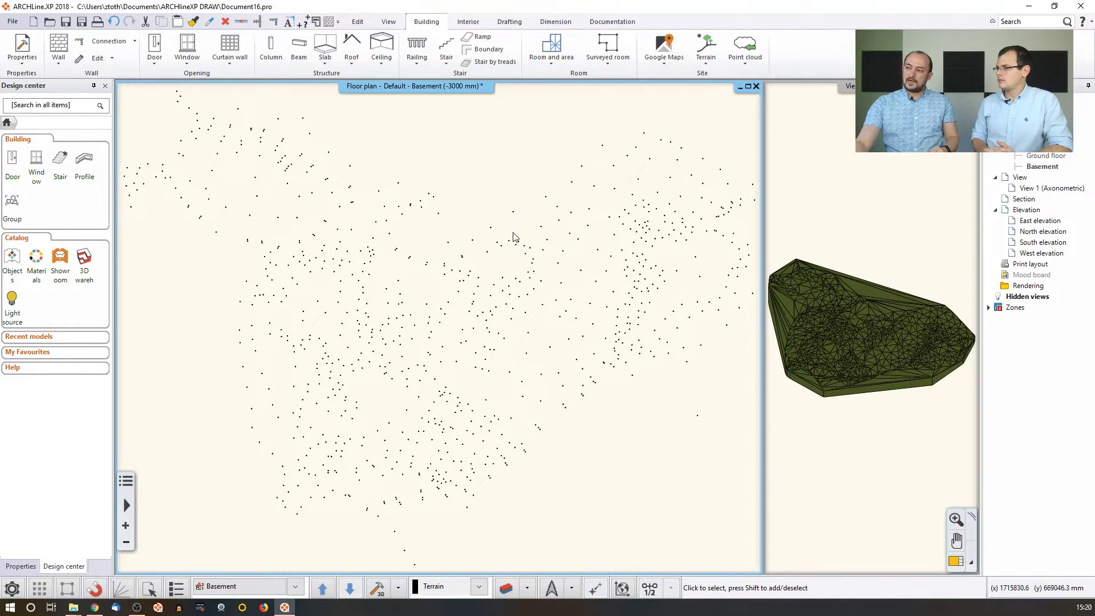
scroll(502, 280, up, 5)
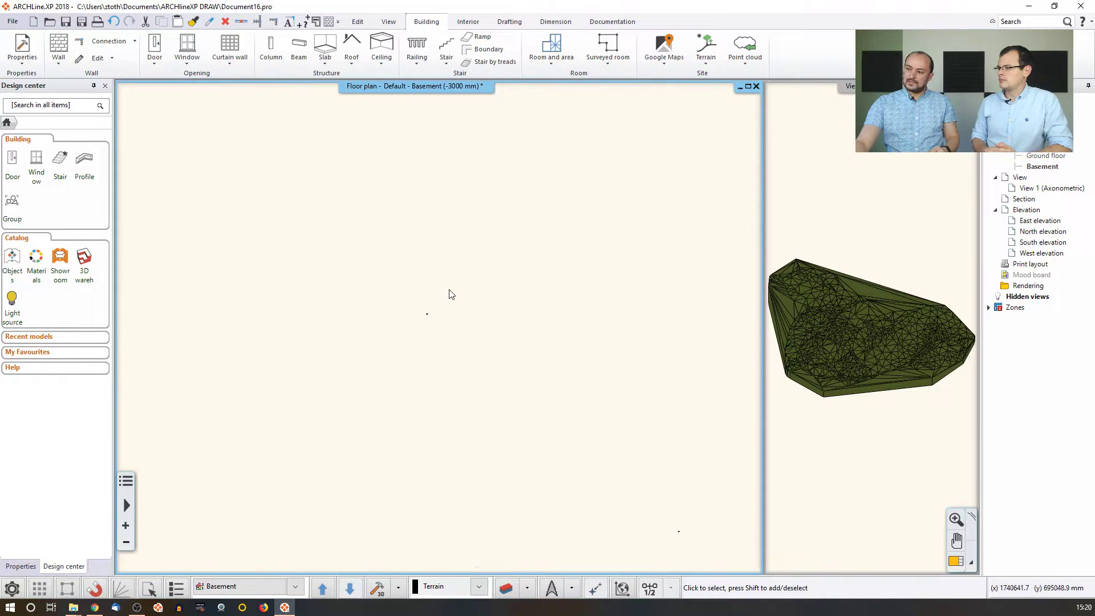
scroll(432, 319, up, 6)
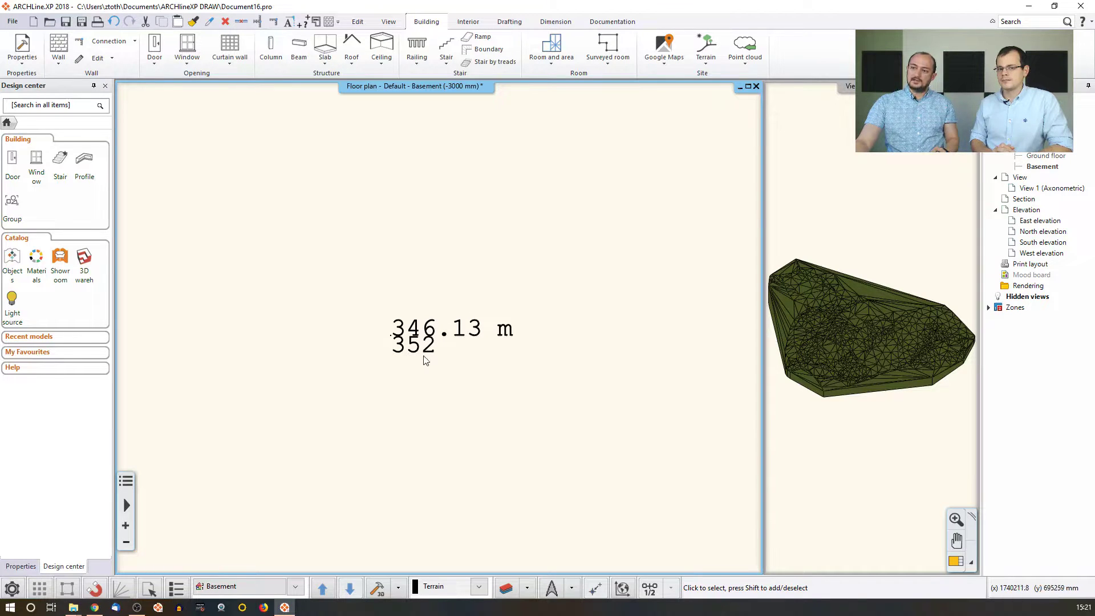
scroll(462, 310, down, 5)
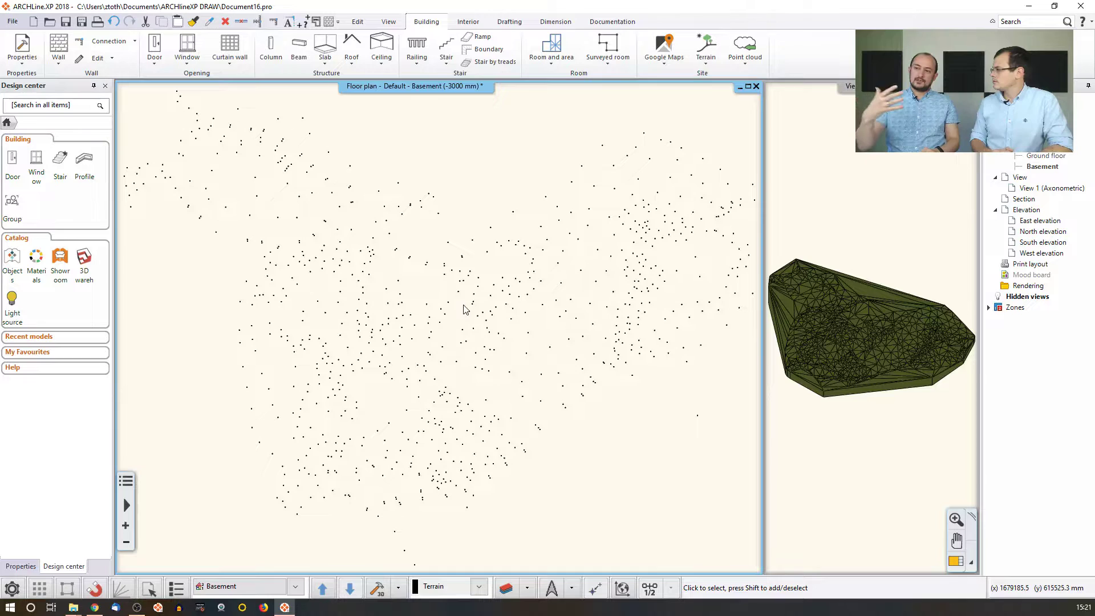
Enlarge the 3D view and render the terrain as contour lines.
click(833, 198)
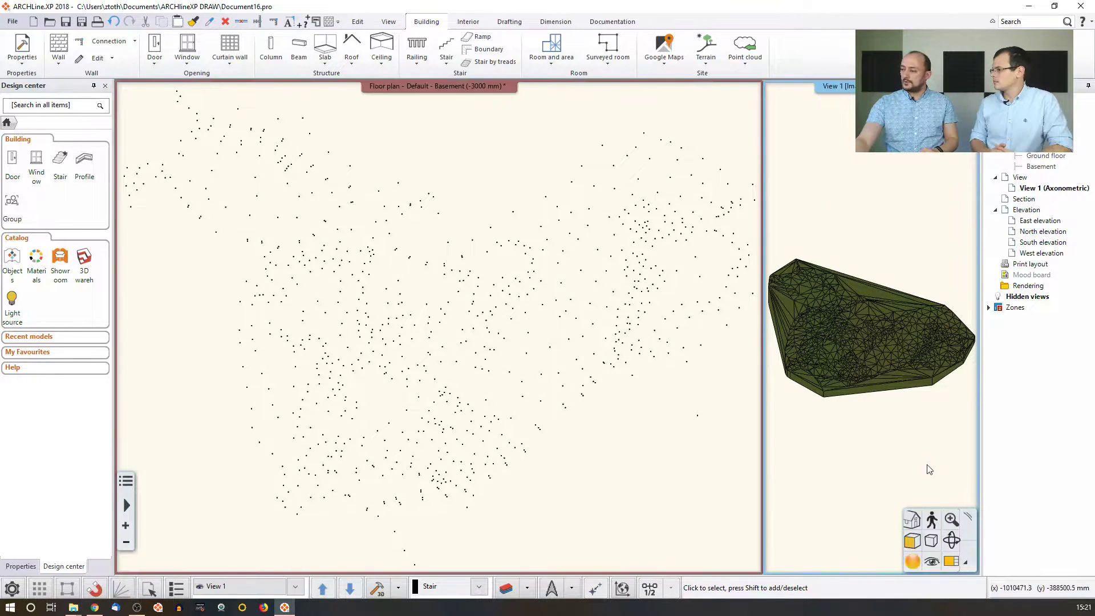
click(952, 562)
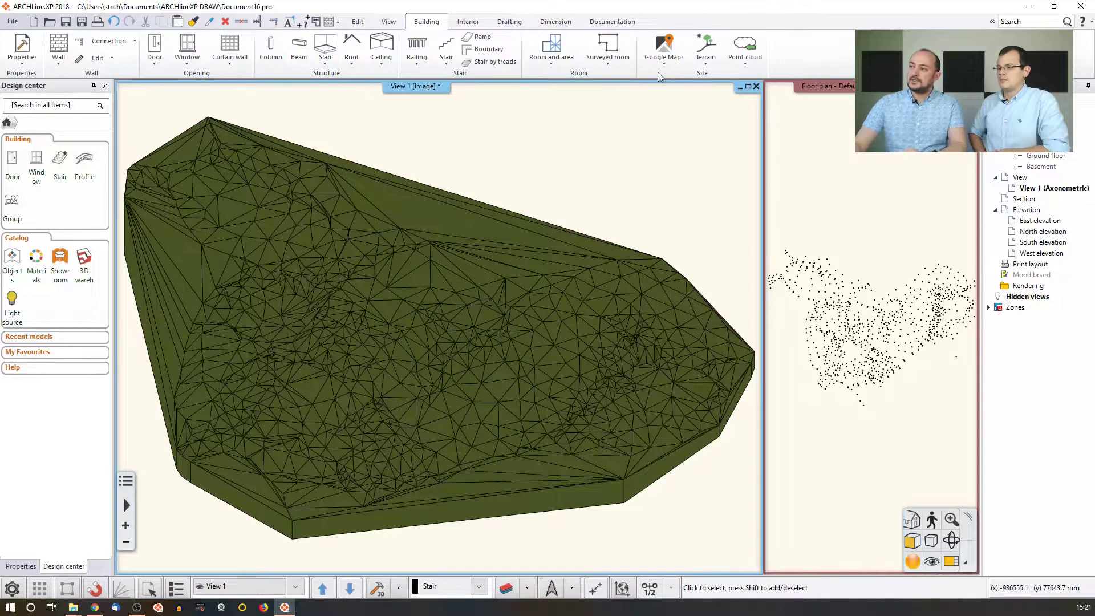
click(706, 63)
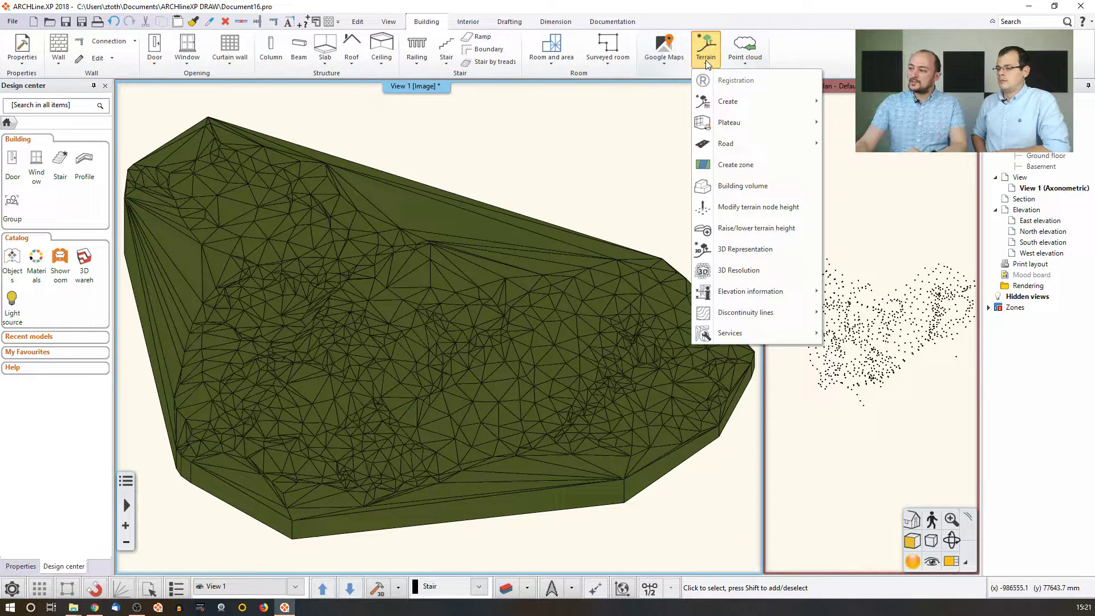
click(721, 248)
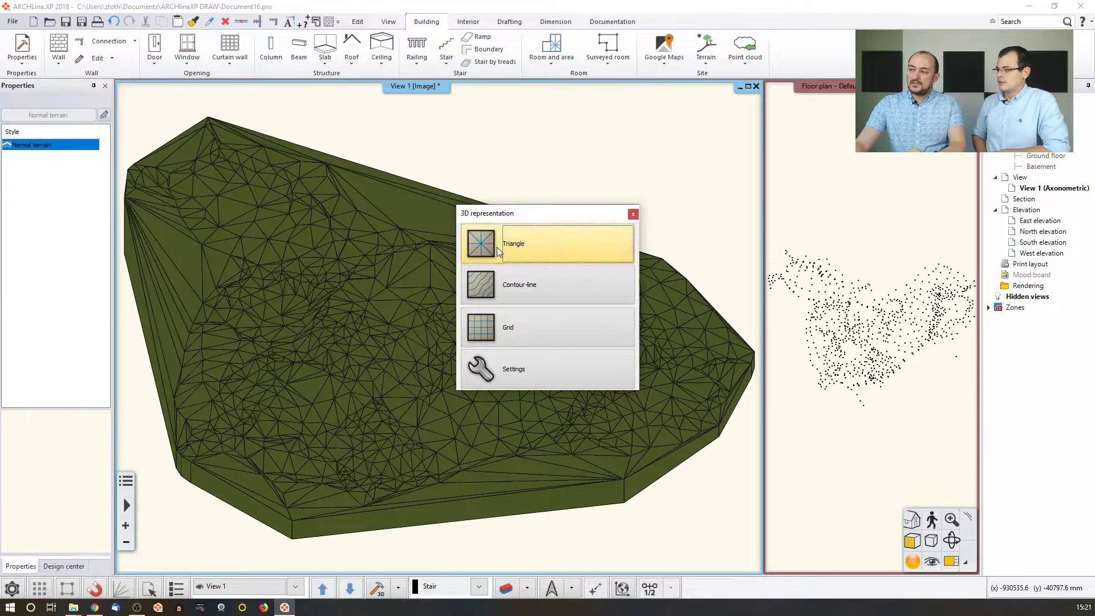
click(550, 285)
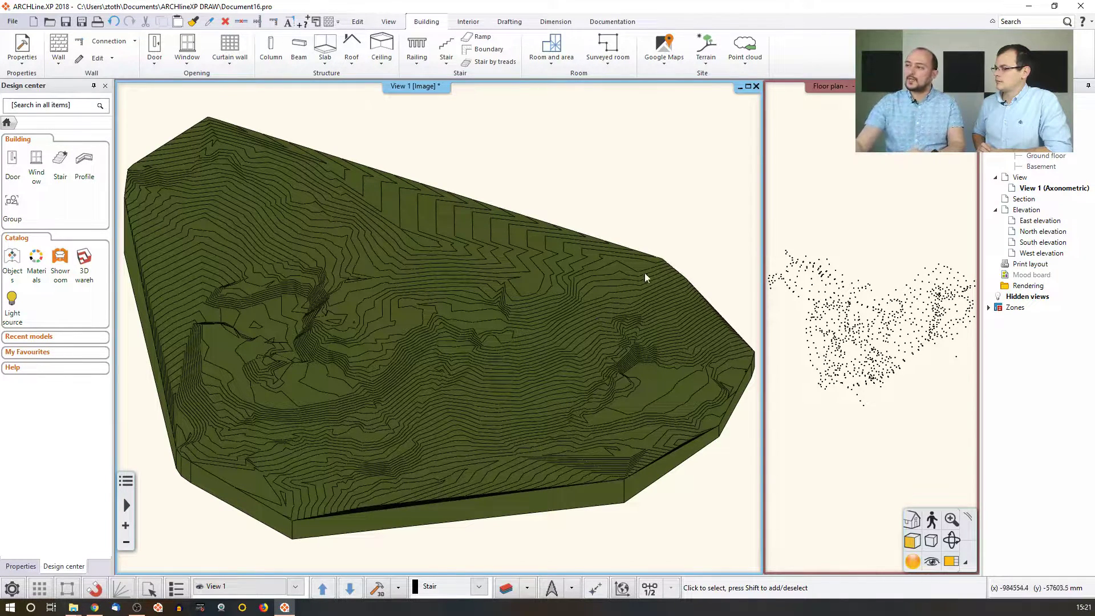
Switch the terrain's 3D representation to a grid mesh.
click(706, 49)
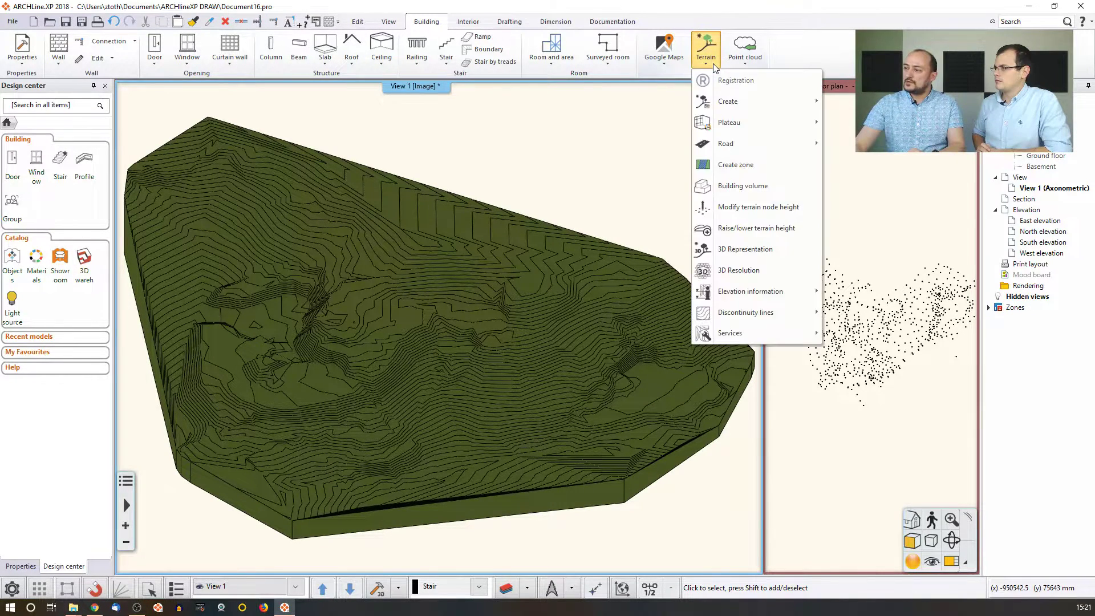
click(742, 249)
click(546, 330)
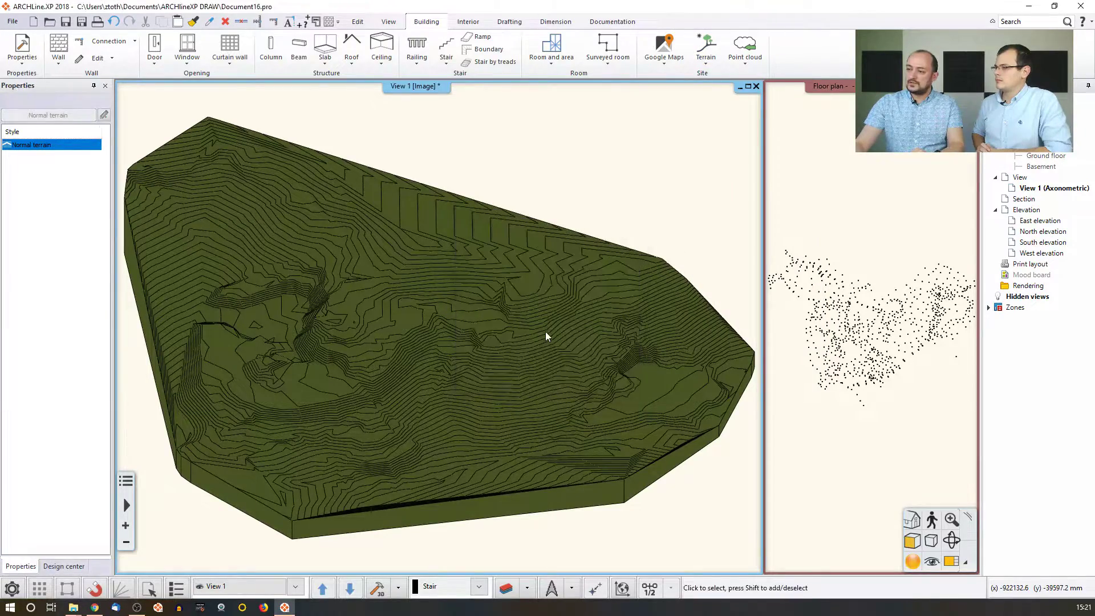
scroll(480, 331, up, 5)
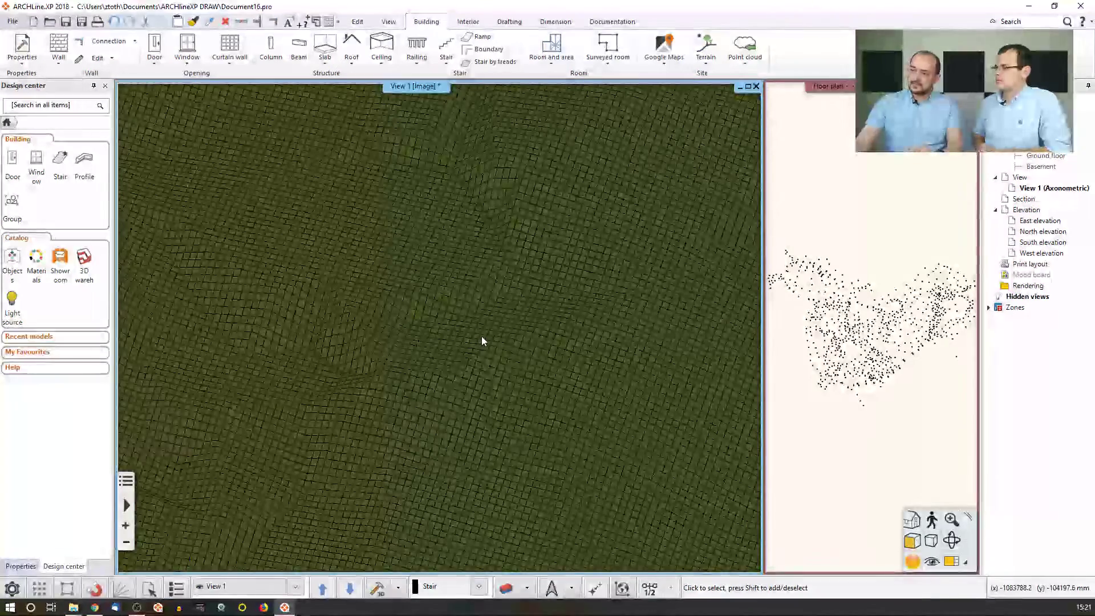
scroll(443, 320, down, 6)
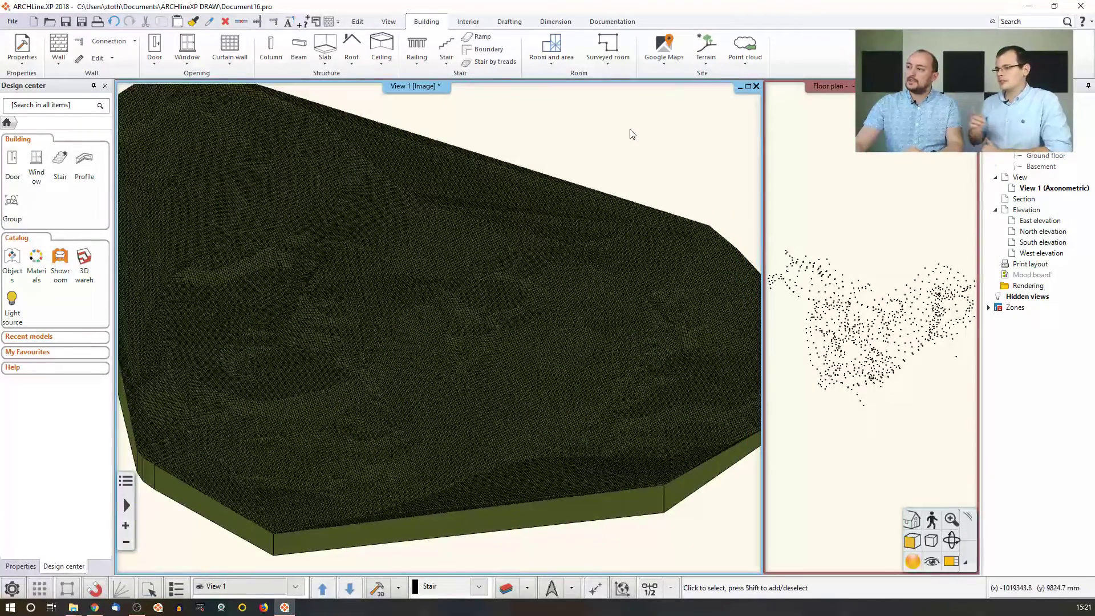
Set the terrain's 3D representation to contour lines at height 0 mm, 1000 mm height difference.
click(705, 54)
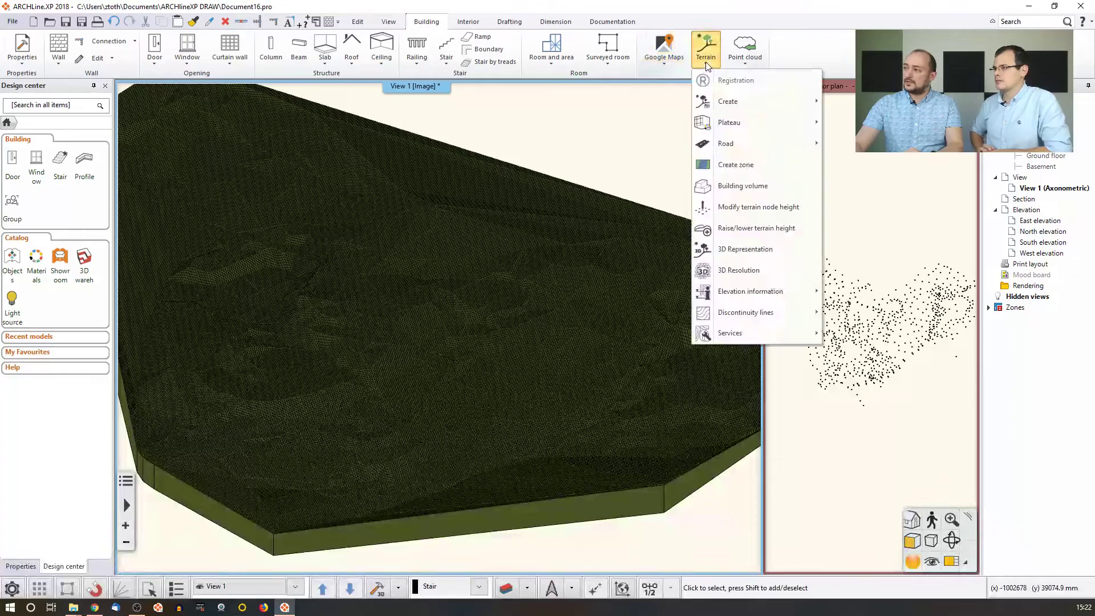
click(753, 249)
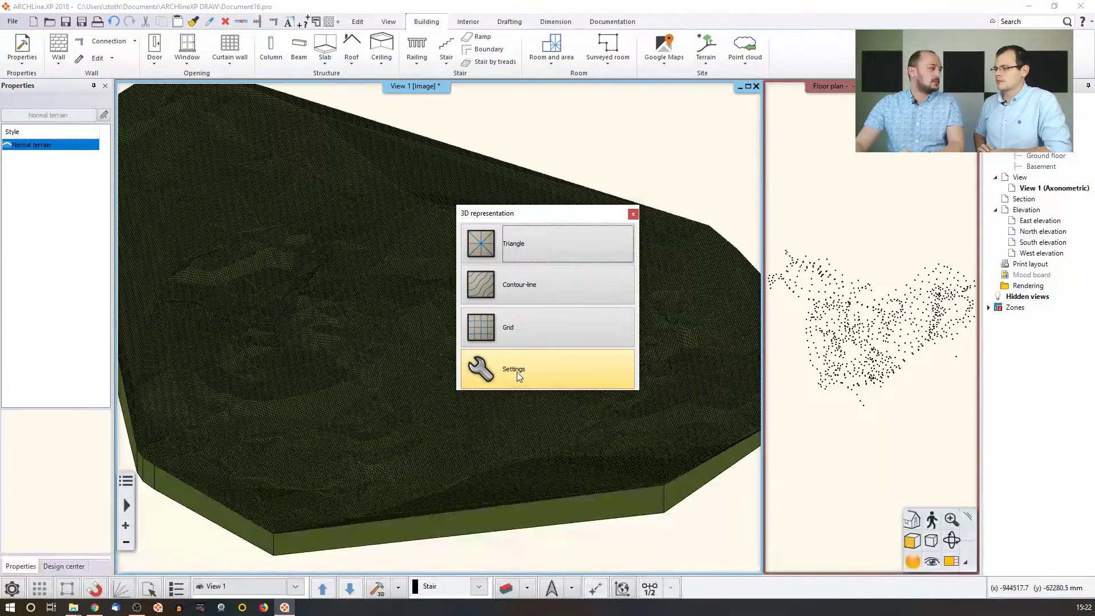
click(518, 371)
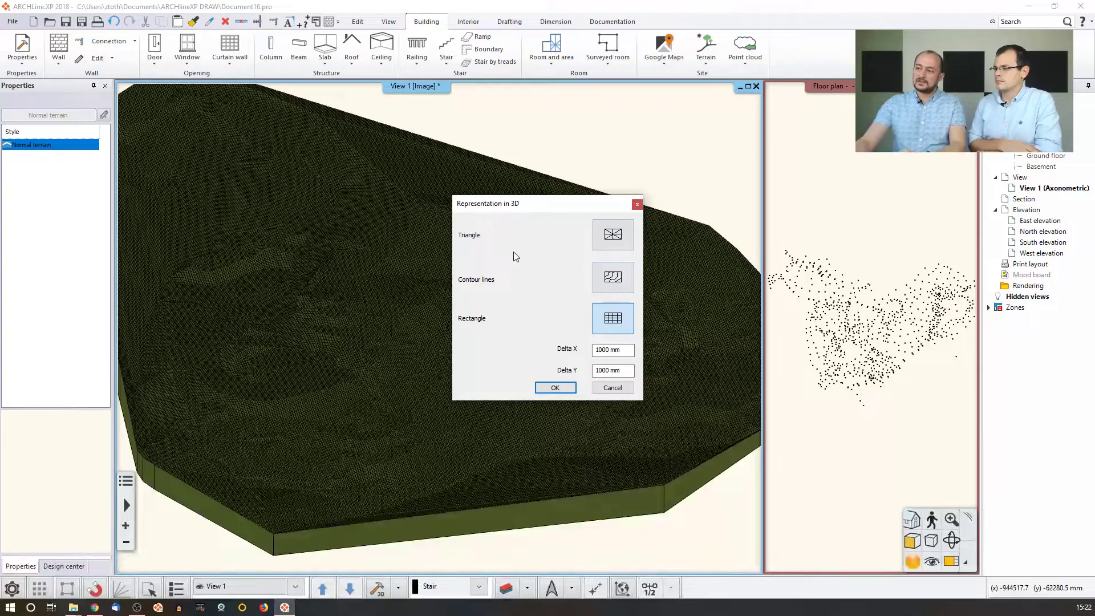
click(617, 280)
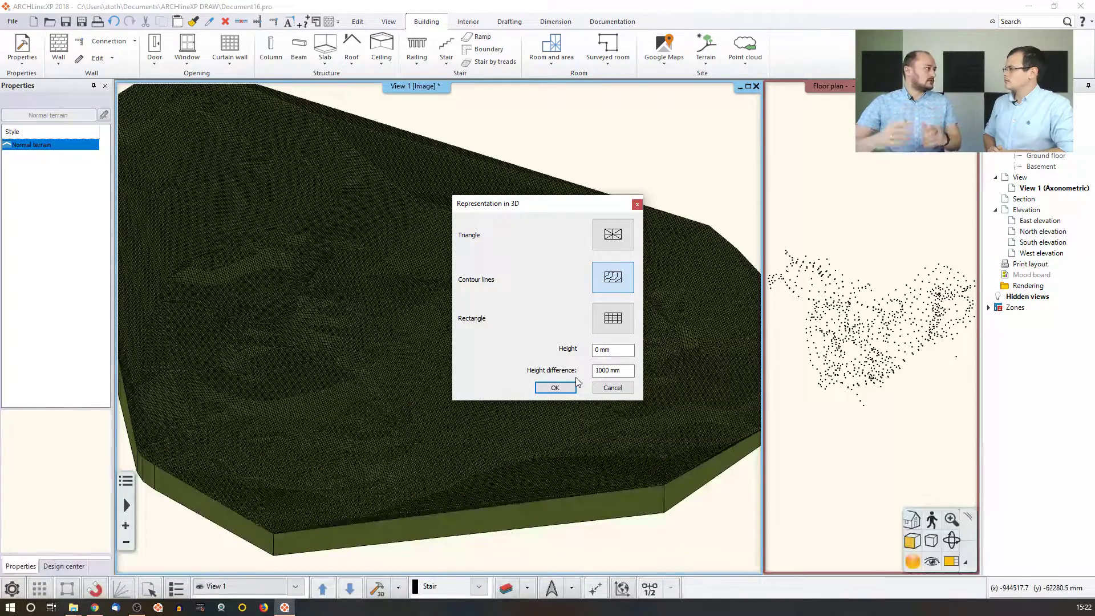
click(565, 388)
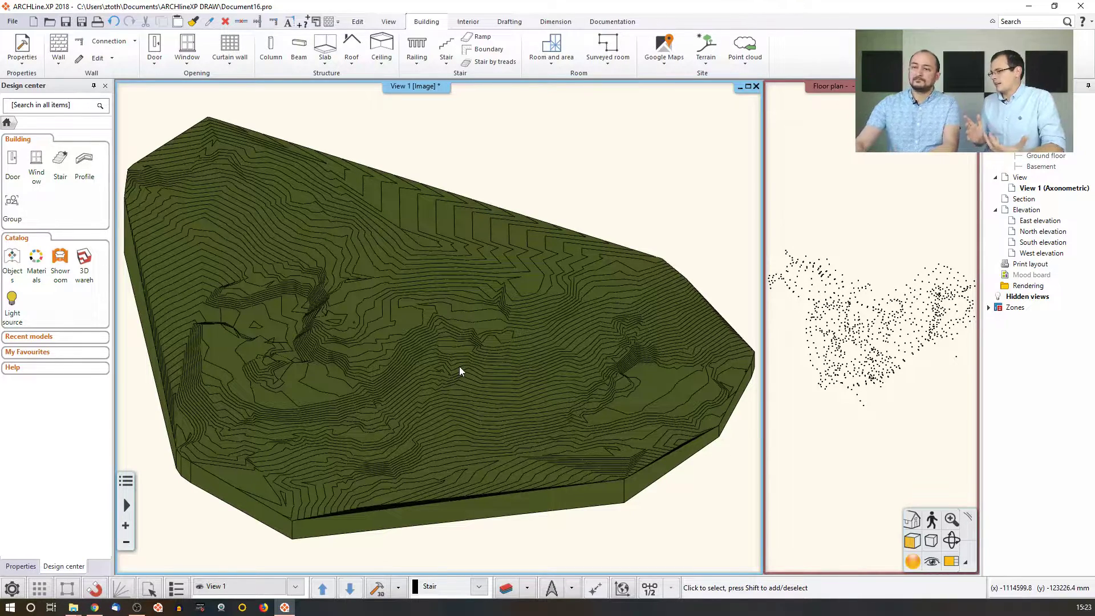
Delete the terrain, swap the floor plan into the large window and center the origin.
click(445, 354)
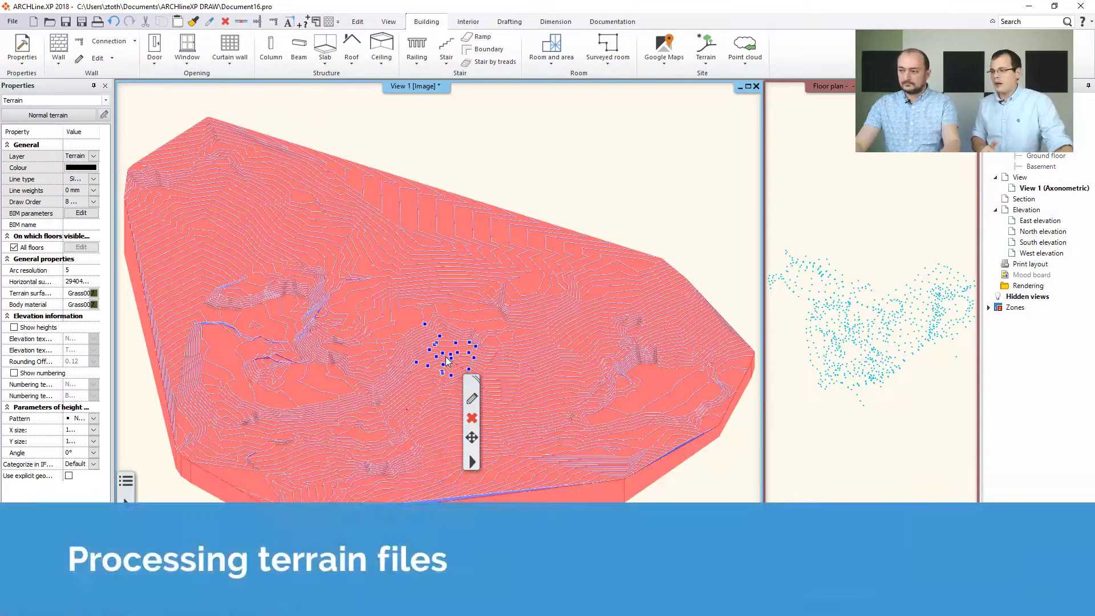
key(Delete)
click(813, 290)
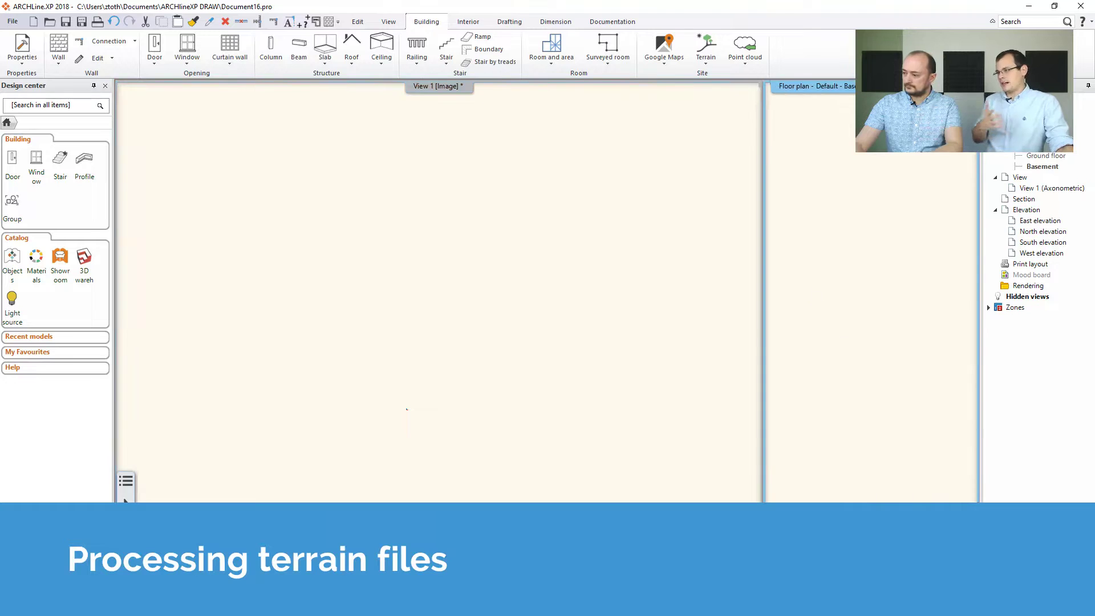
drag(873, 86, 533, 385)
middle_drag(483, 328, 465, 342)
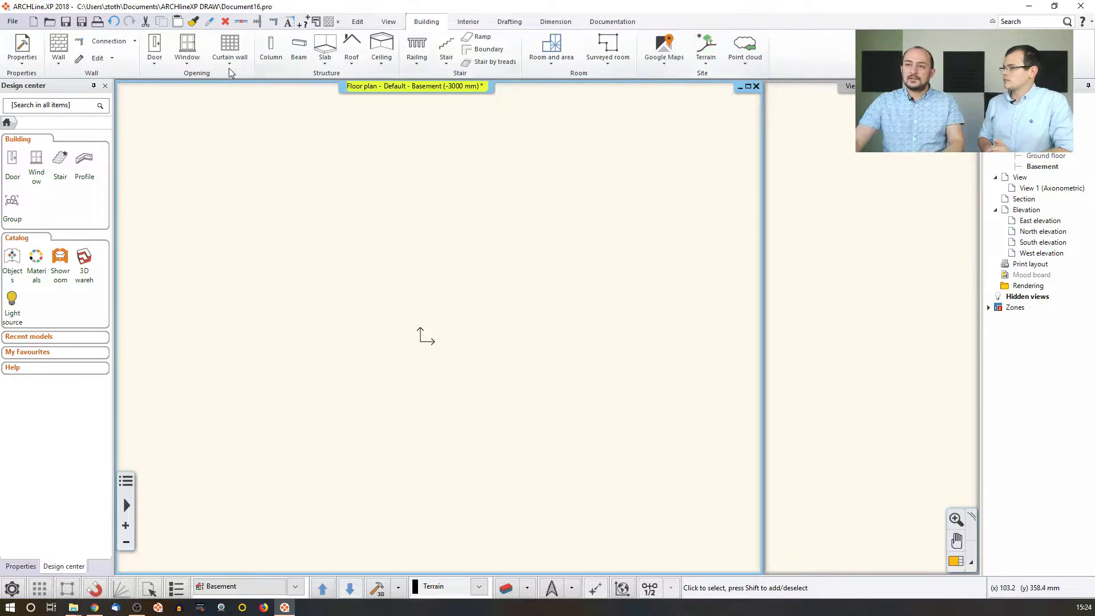
click(11, 22)
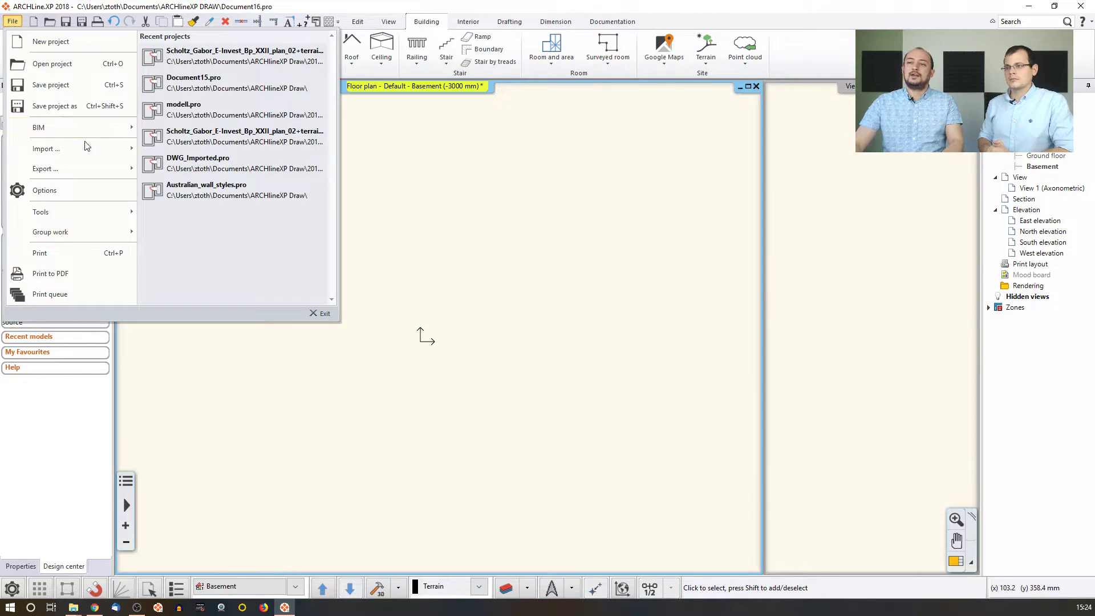
mouse_move(46, 148)
click(188, 64)
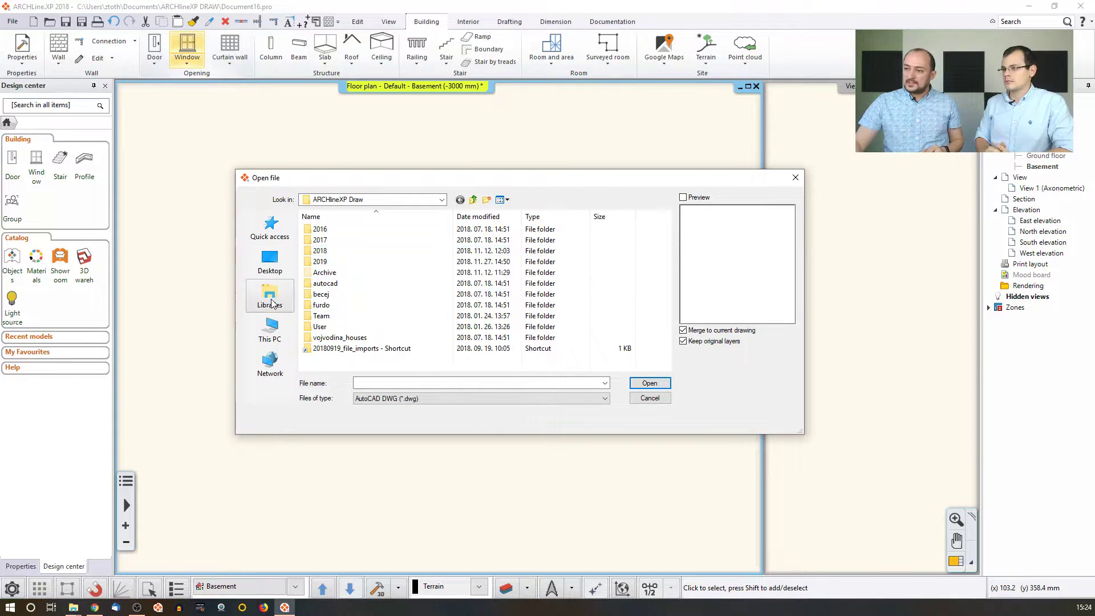
click(273, 233)
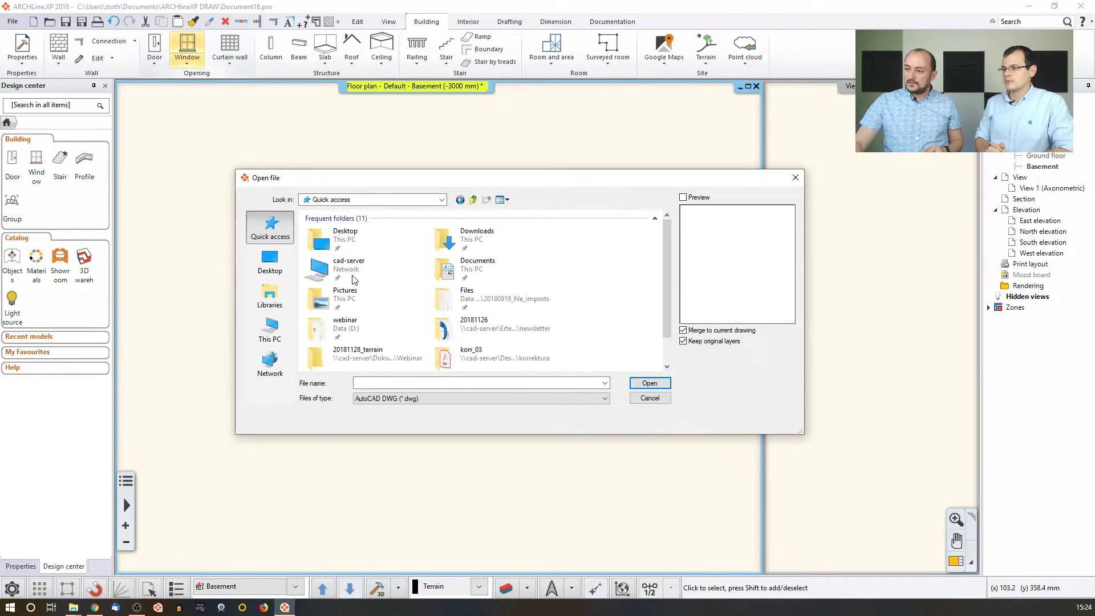
double_click(385, 354)
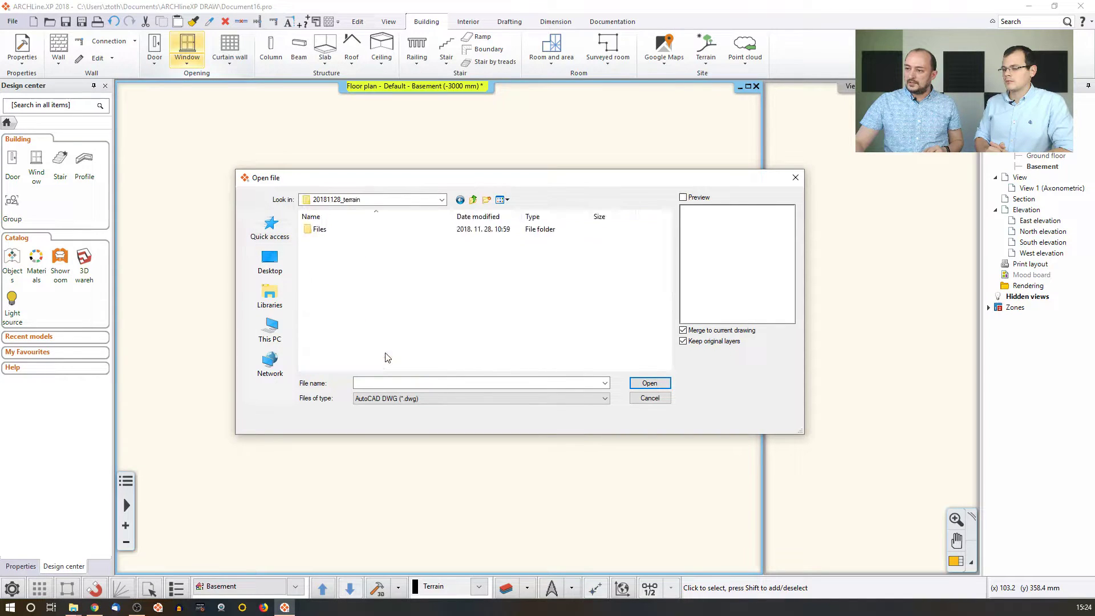
double_click(322, 231)
double_click(325, 239)
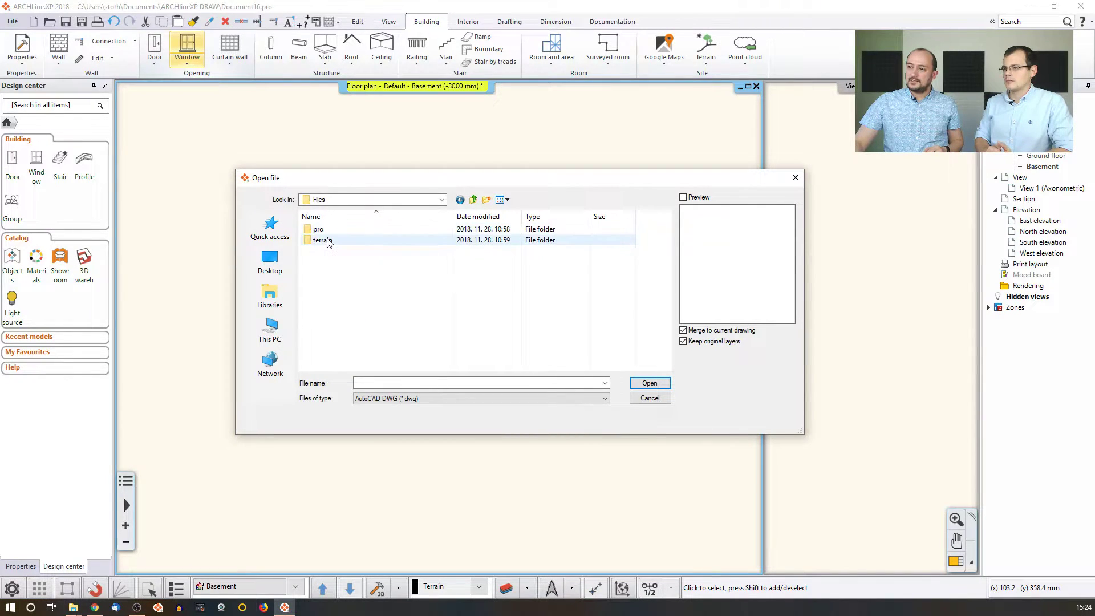
click(457, 405)
click(435, 416)
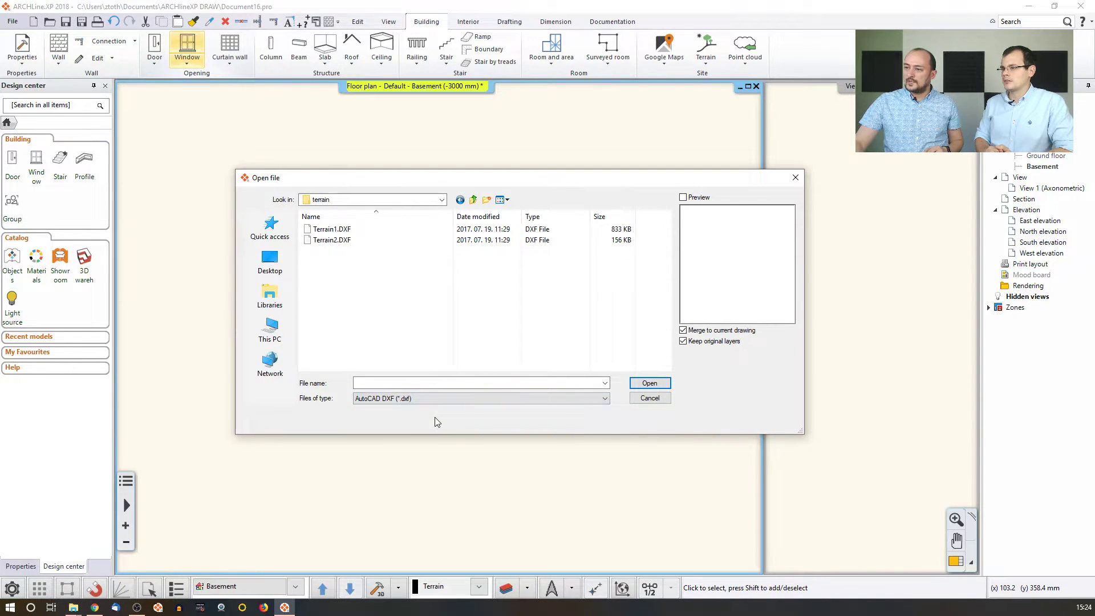
click(442, 200)
click(375, 288)
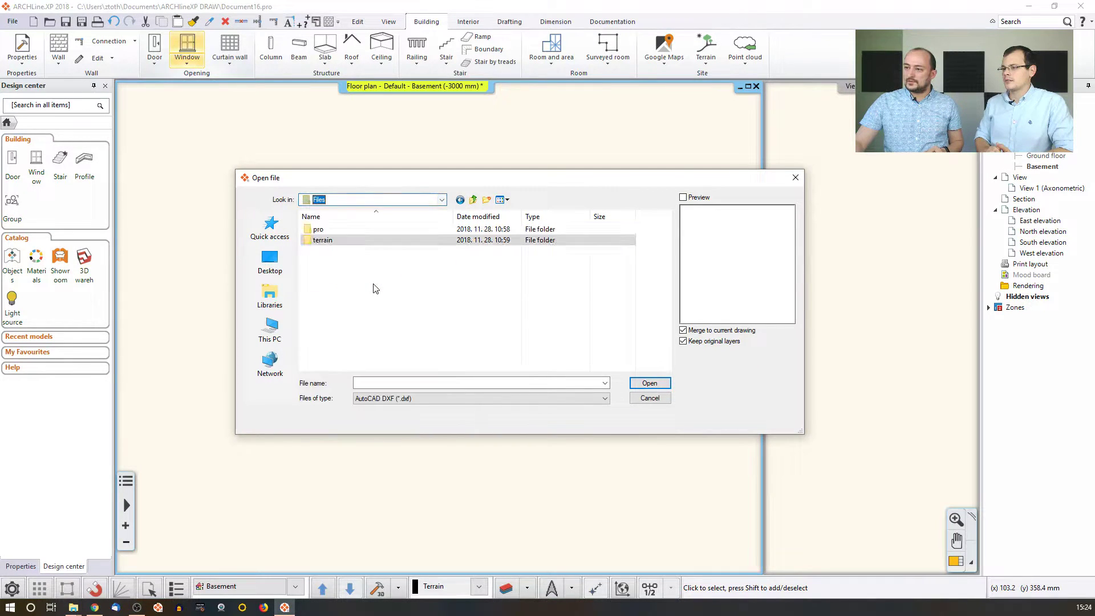
double_click(323, 229)
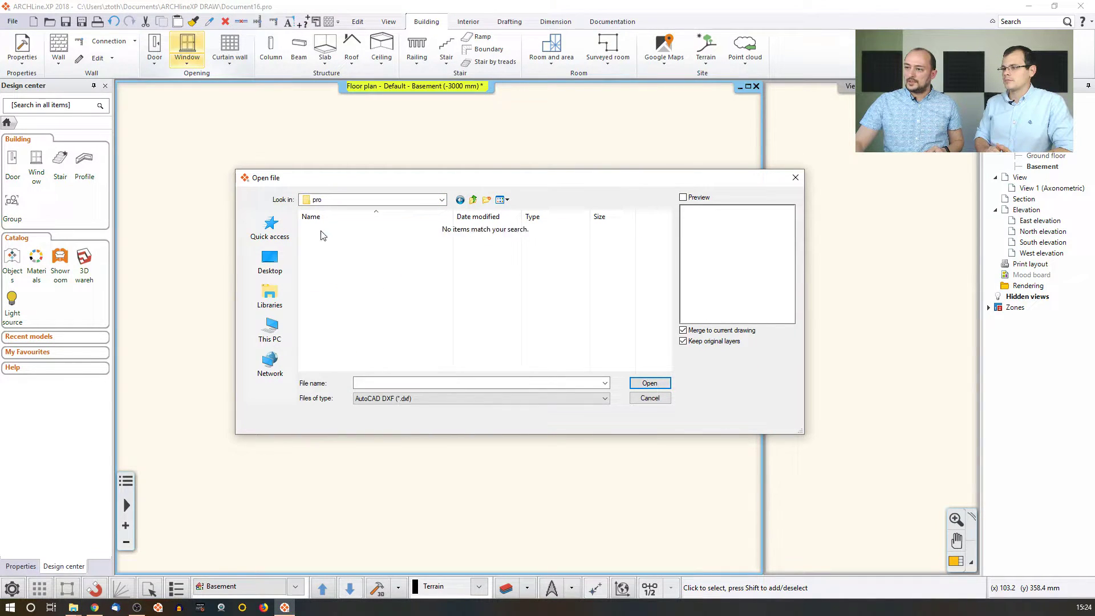
click(645, 399)
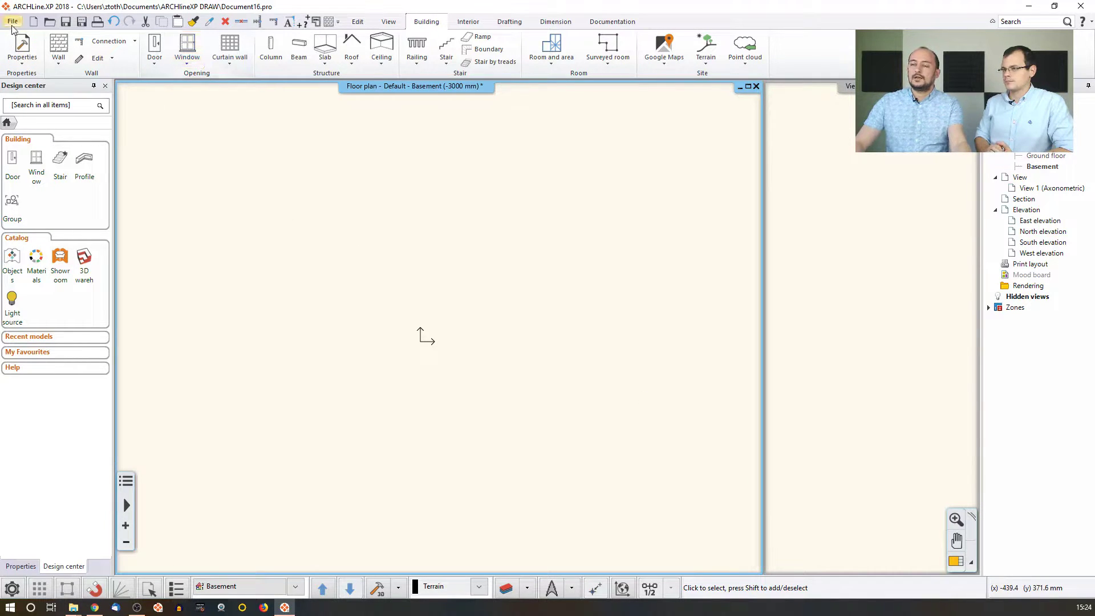
click(73, 608)
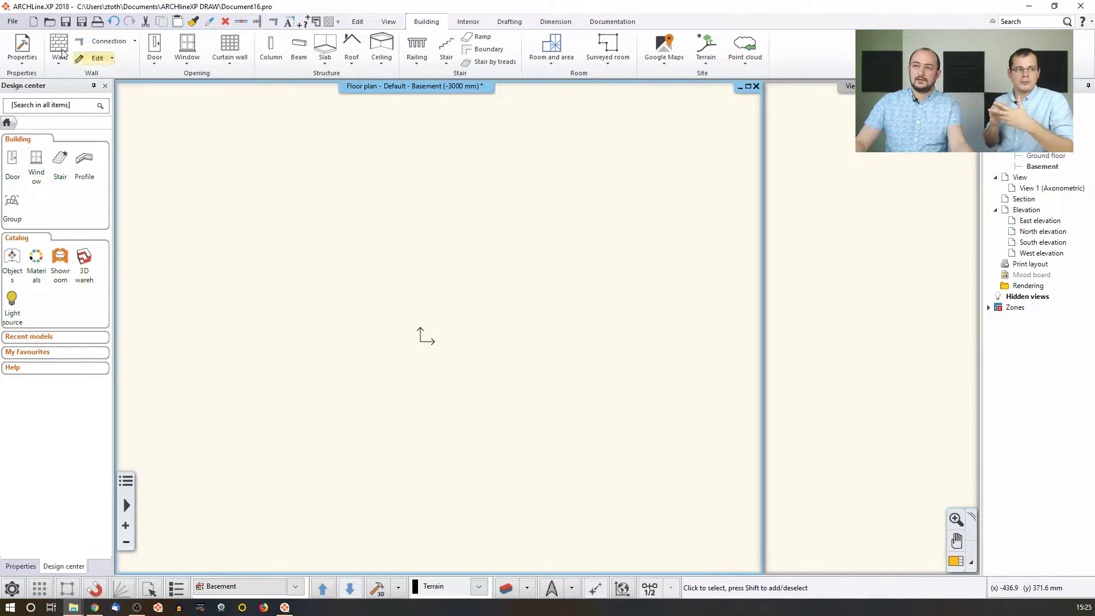
Start a DWG import and locate Situation_plan.dwg in the 2018 folder.
click(12, 21)
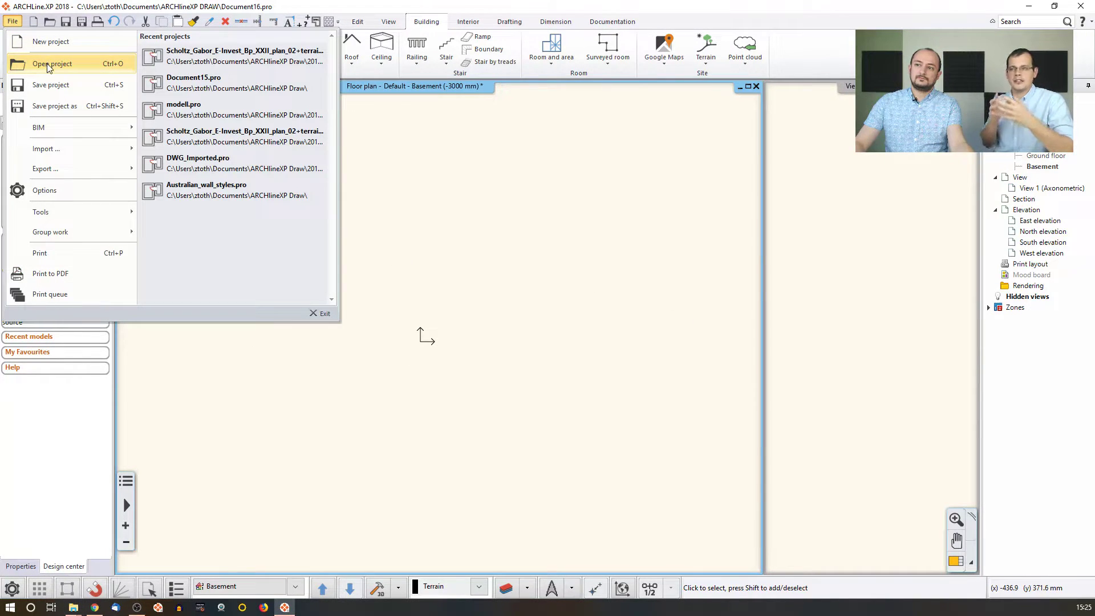
mouse_move(49, 147)
click(171, 63)
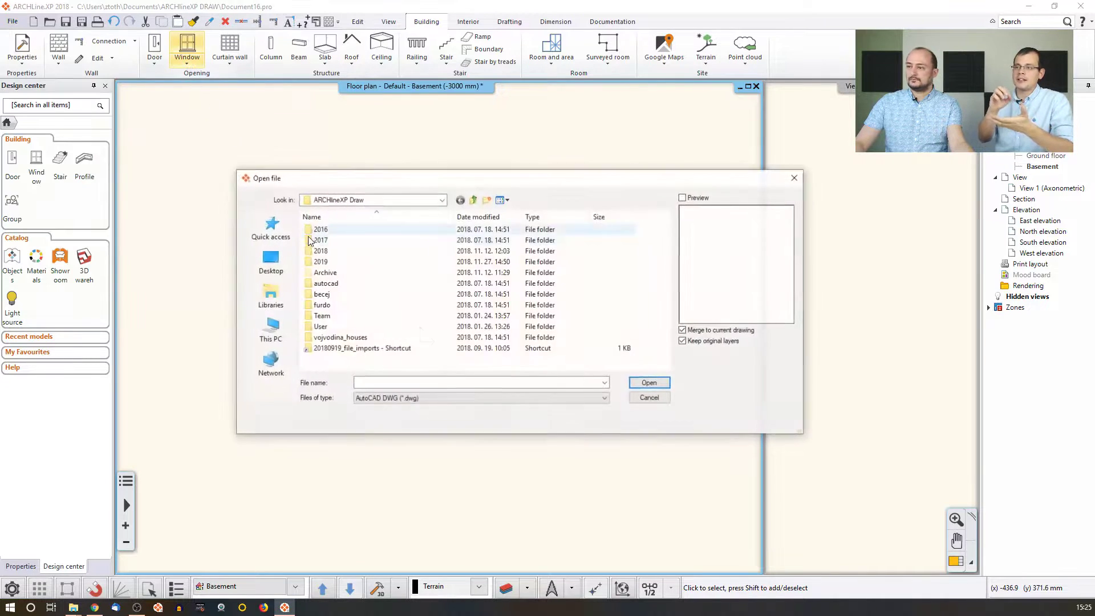
double_click(328, 252)
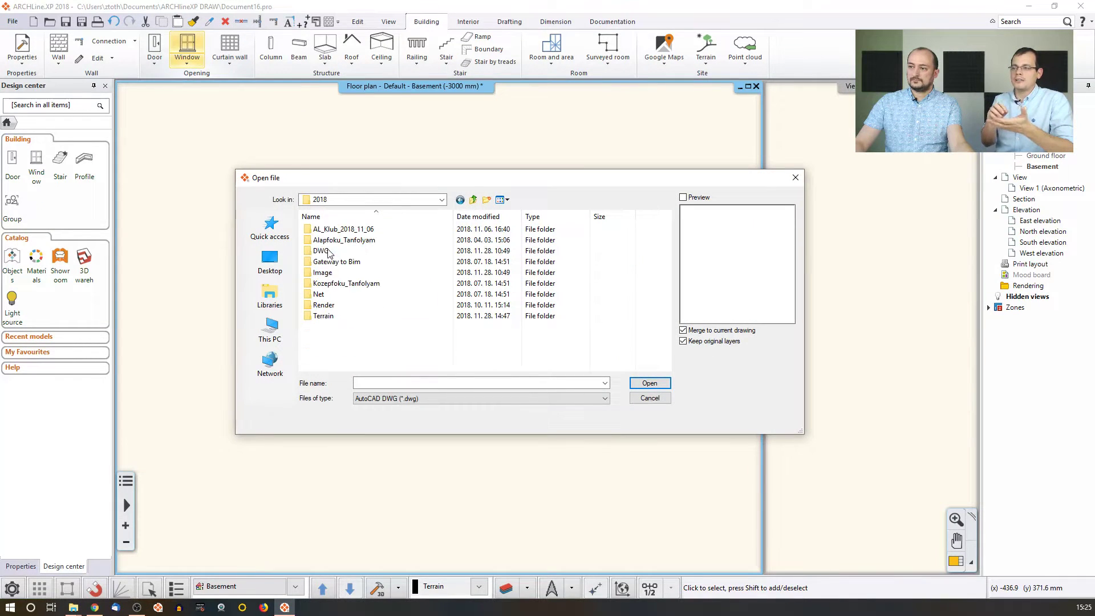
double_click(345, 329)
click(336, 347)
click(348, 329)
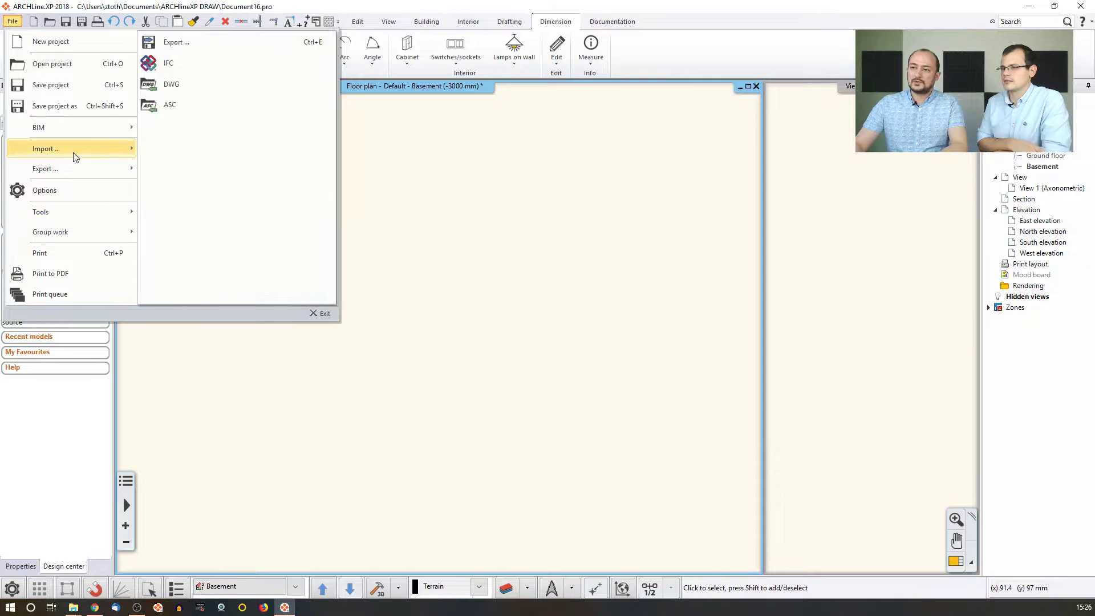
Open Situation_plan.dwg for import with AutoCAD units interpreted as 25.4 mm.
mouse_move(73, 149)
click(200, 68)
click(343, 326)
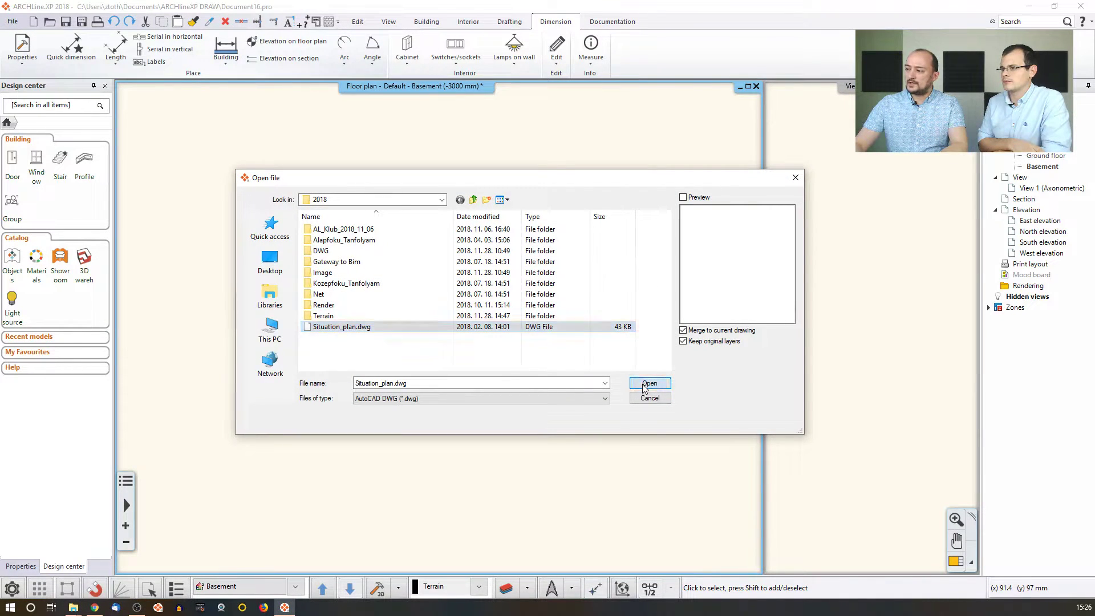
click(648, 383)
click(565, 318)
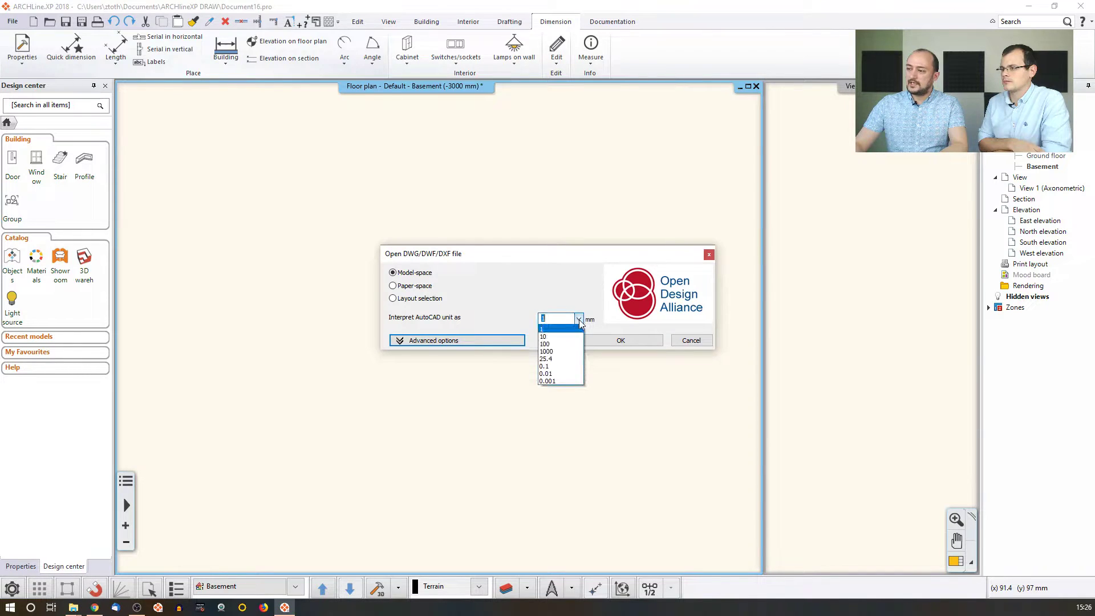
click(571, 359)
click(621, 340)
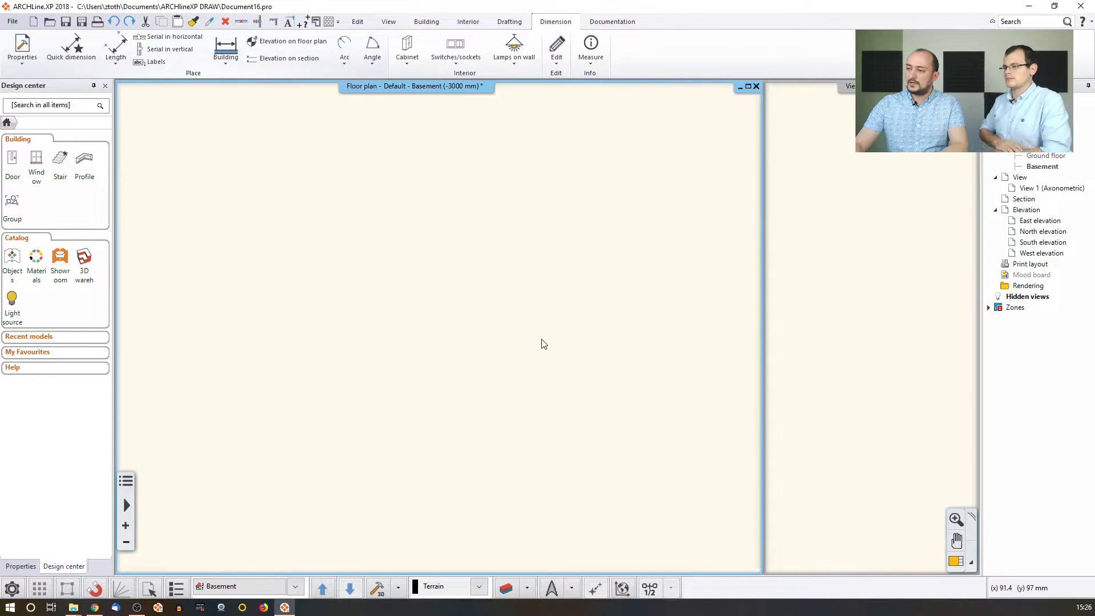
Load the site plan and measure a distance of about 23.7 m between two points.
click(572, 333)
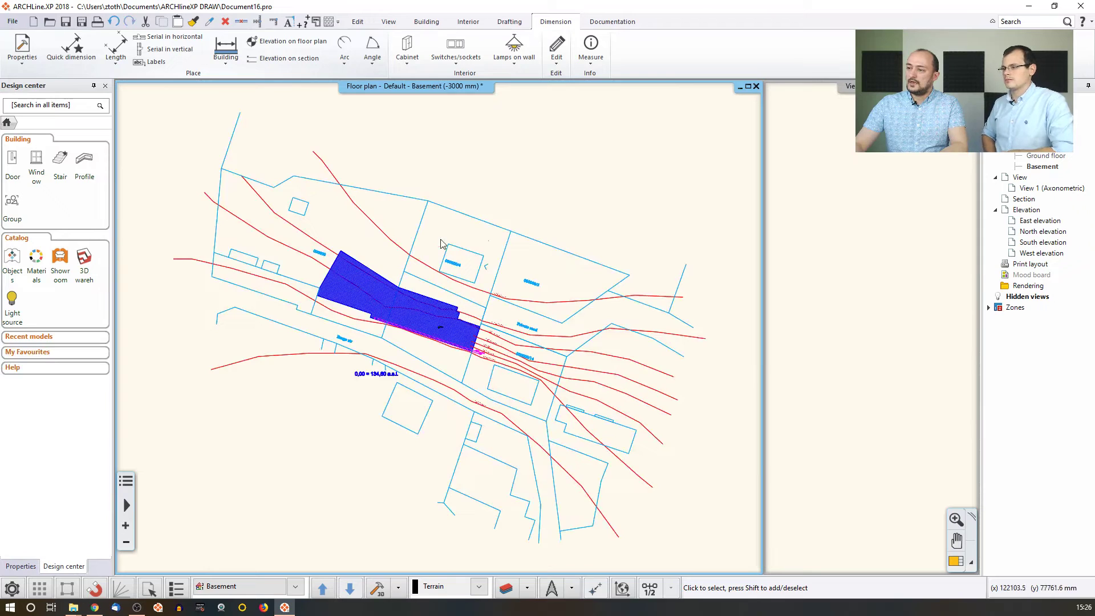
click(591, 57)
click(605, 81)
scroll(509, 231, up, 2)
click(342, 237)
click(469, 283)
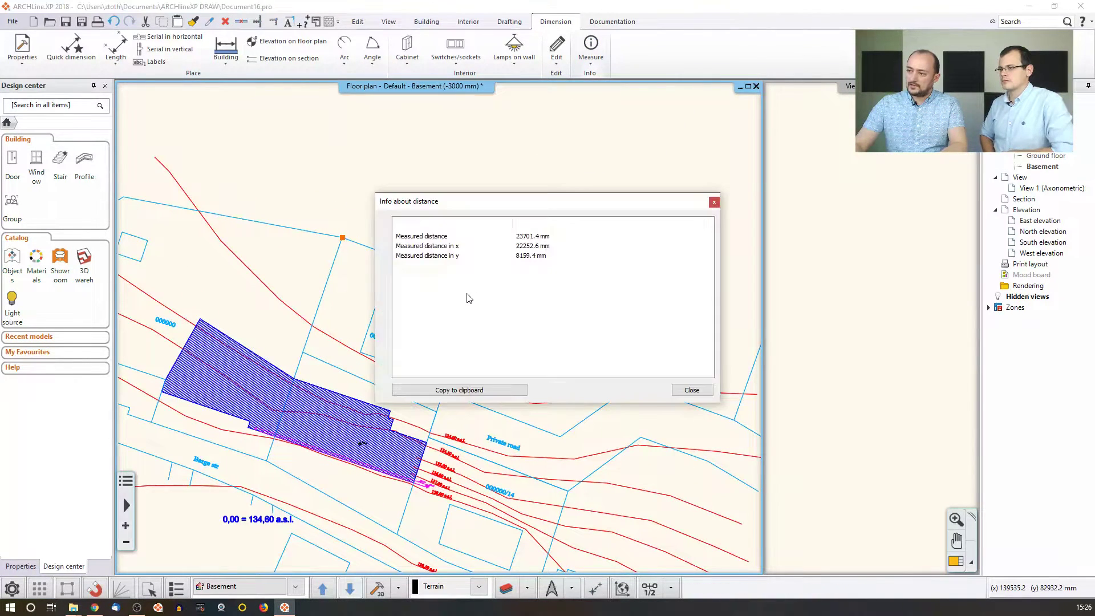
click(690, 393)
key(Escape)
middle_drag(486, 401, 409, 337)
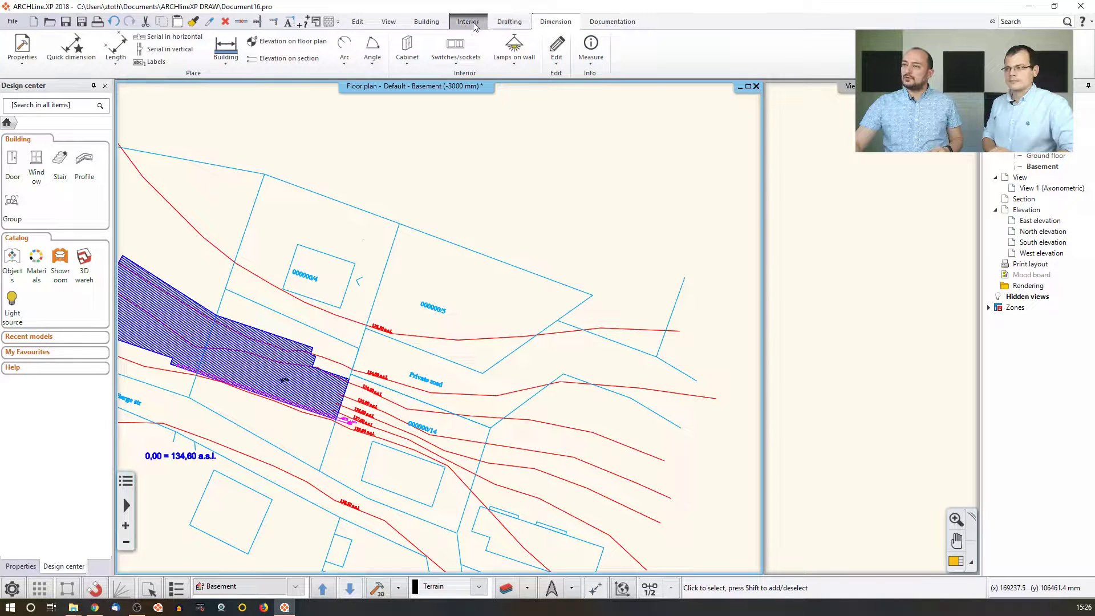
Start terrain creation by contour lines from the Building tab's Terrain menu.
click(427, 22)
click(705, 49)
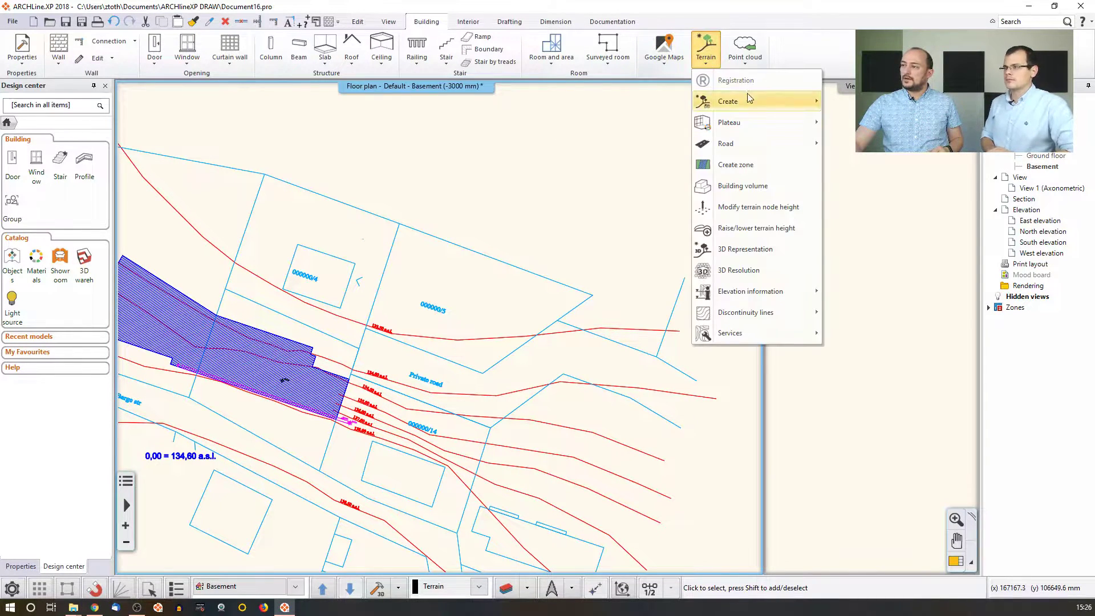
mouse_move(748, 102)
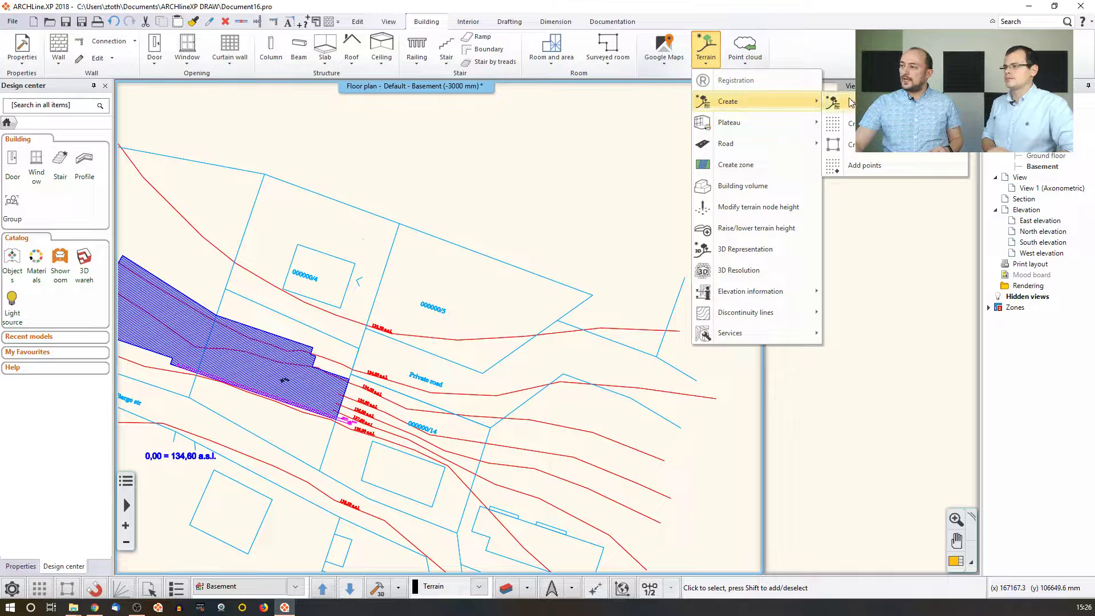
click(856, 144)
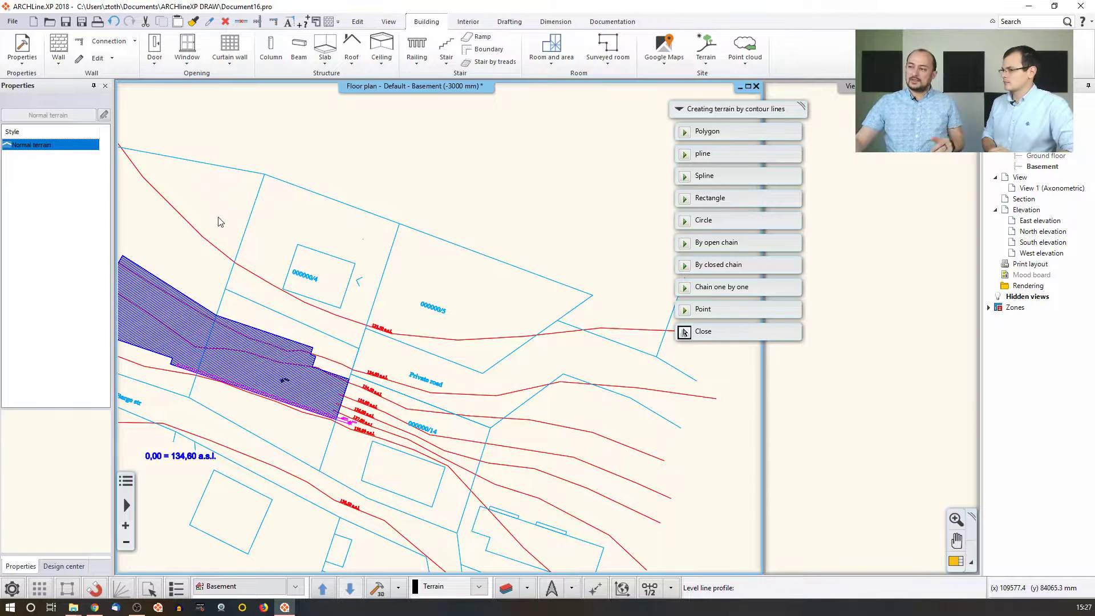
By open chain, give the first contours heights 133.5, 134, 134.5 and 135 m.
click(707, 244)
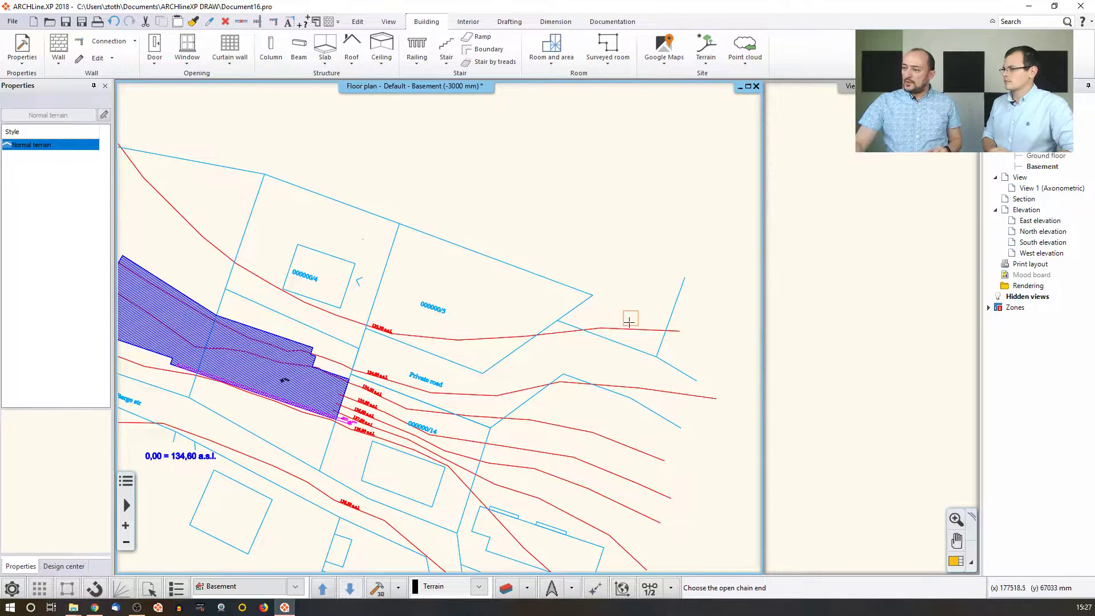
scroll(442, 362, up, 1)
scroll(433, 377, up, 1)
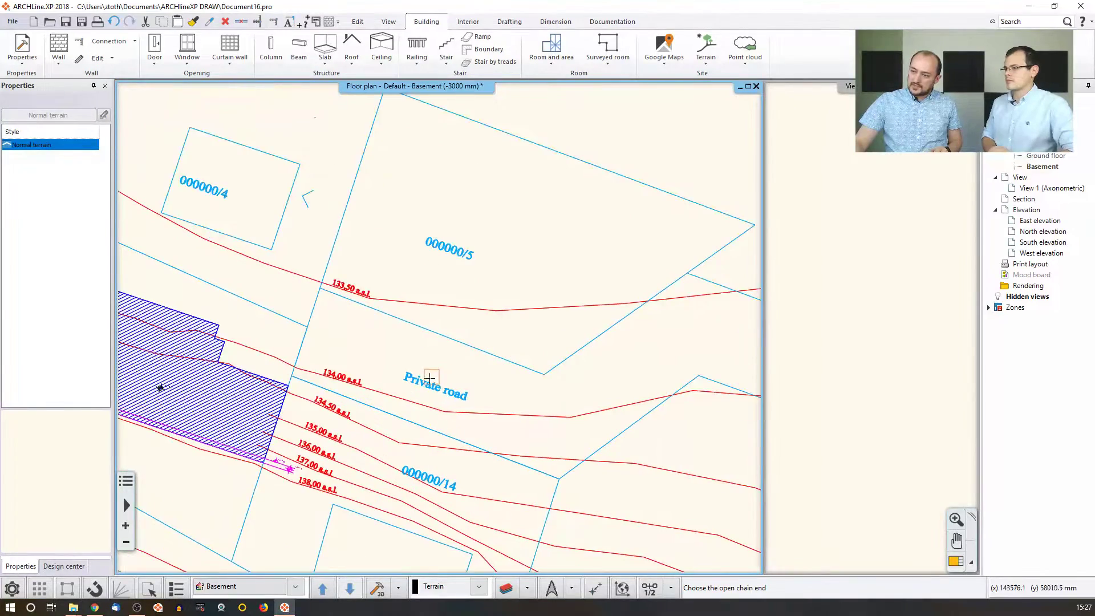
middle_drag(433, 378, 475, 357)
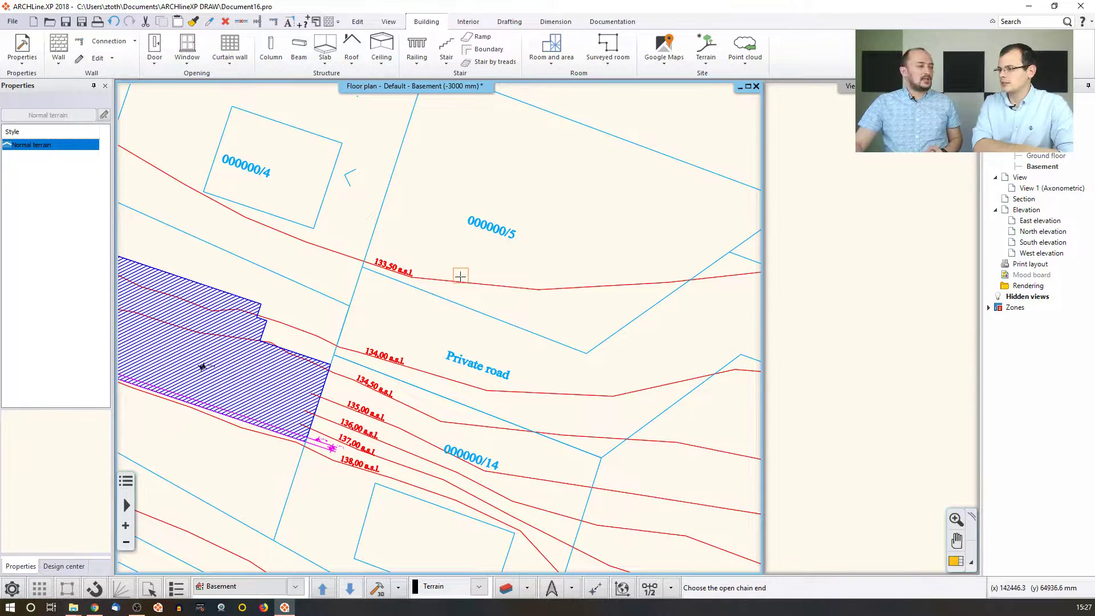
scroll(514, 306, down, 1)
click(567, 296)
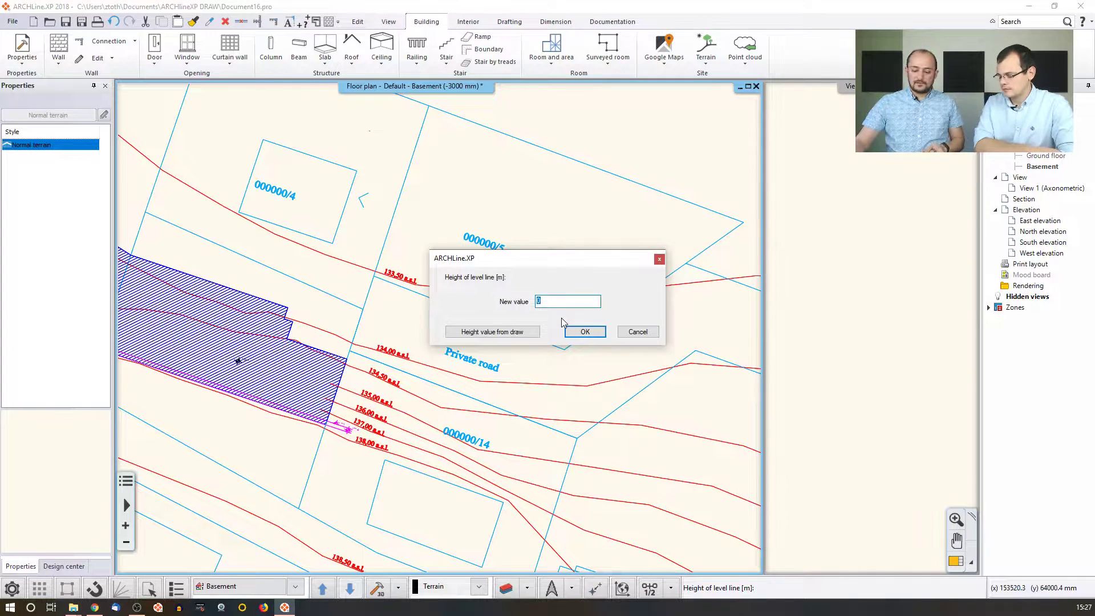
text(133)
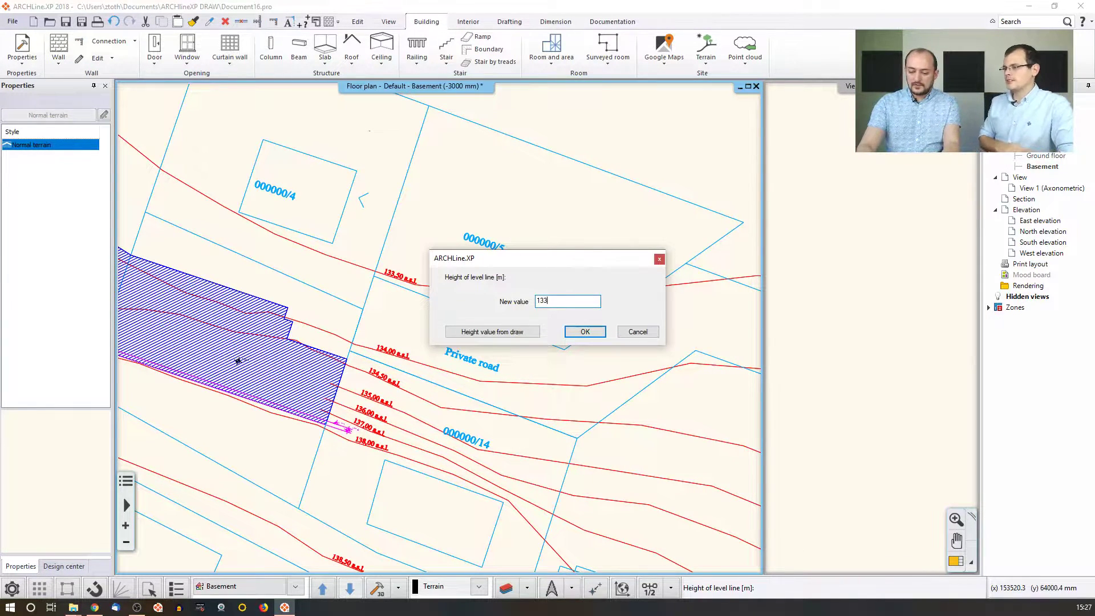
text(.5)
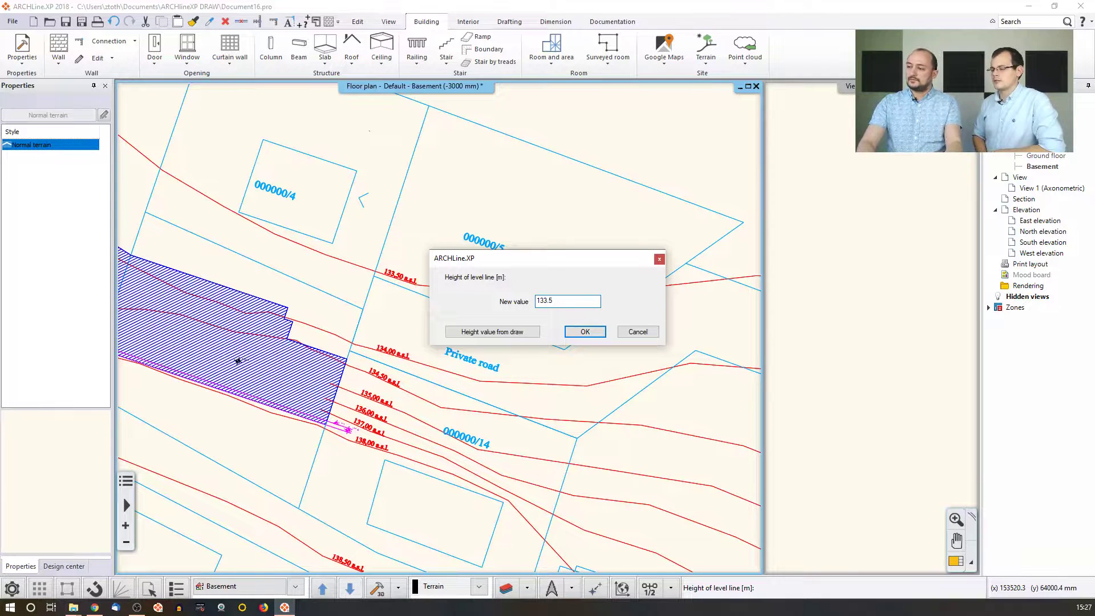
key(Return)
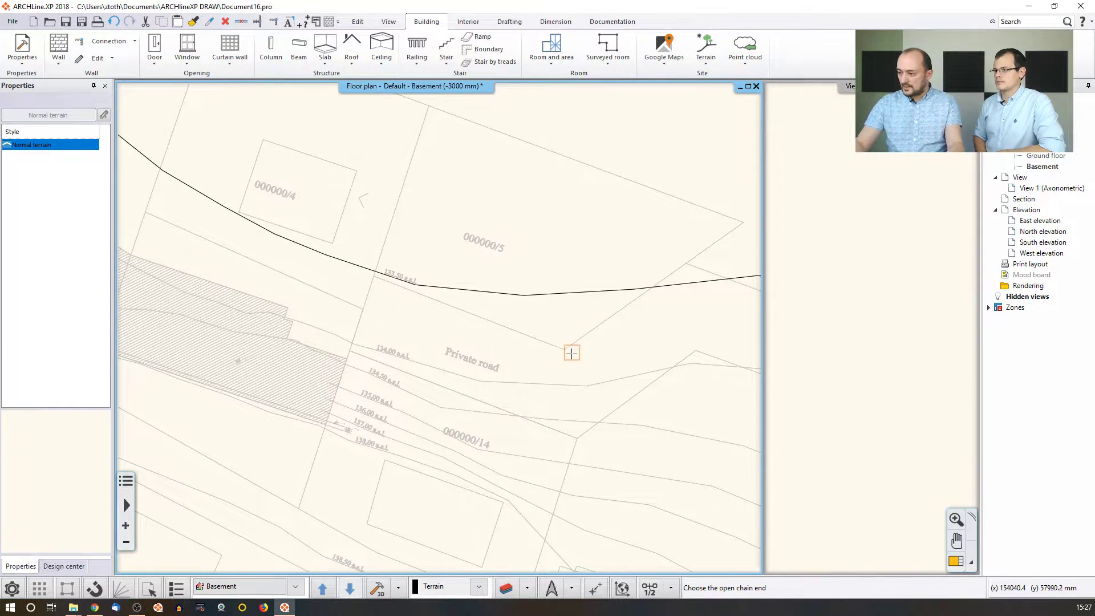
middle_drag(563, 378, 546, 355)
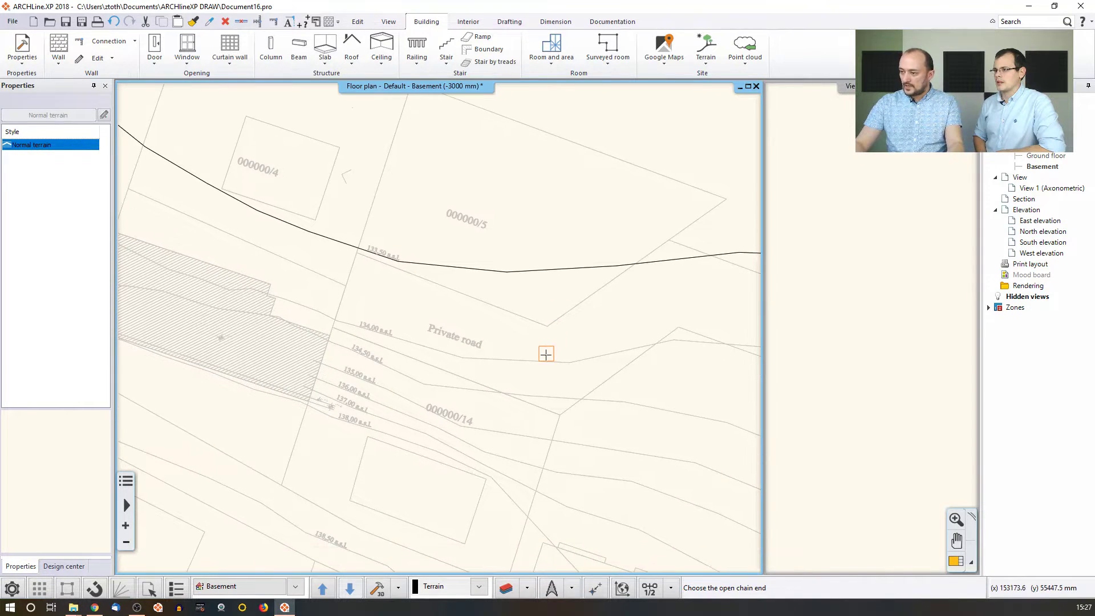
click(599, 353)
text(134)
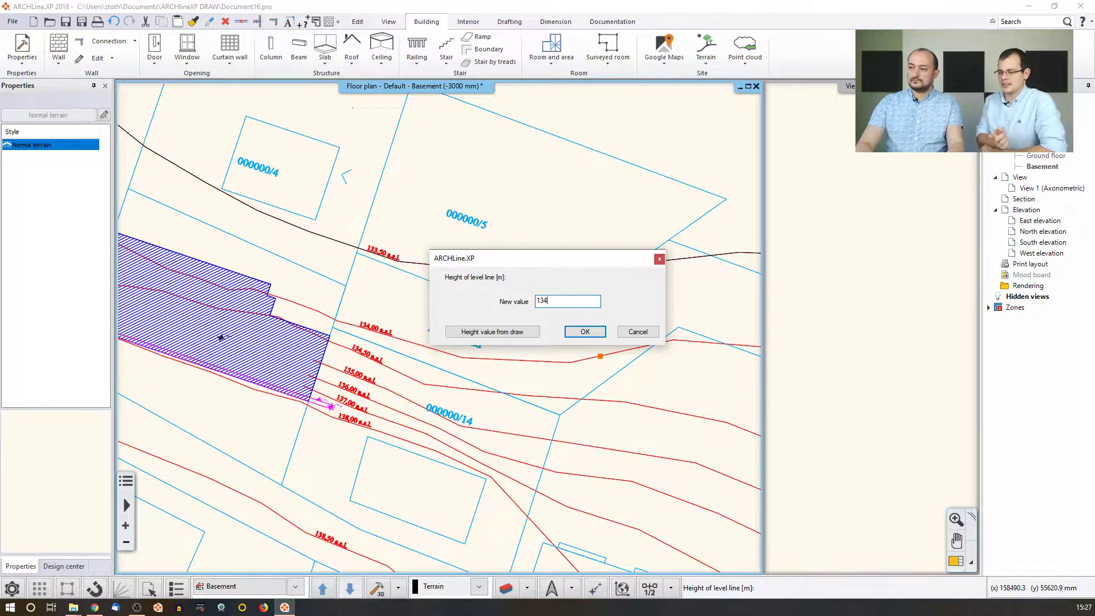
key(Return)
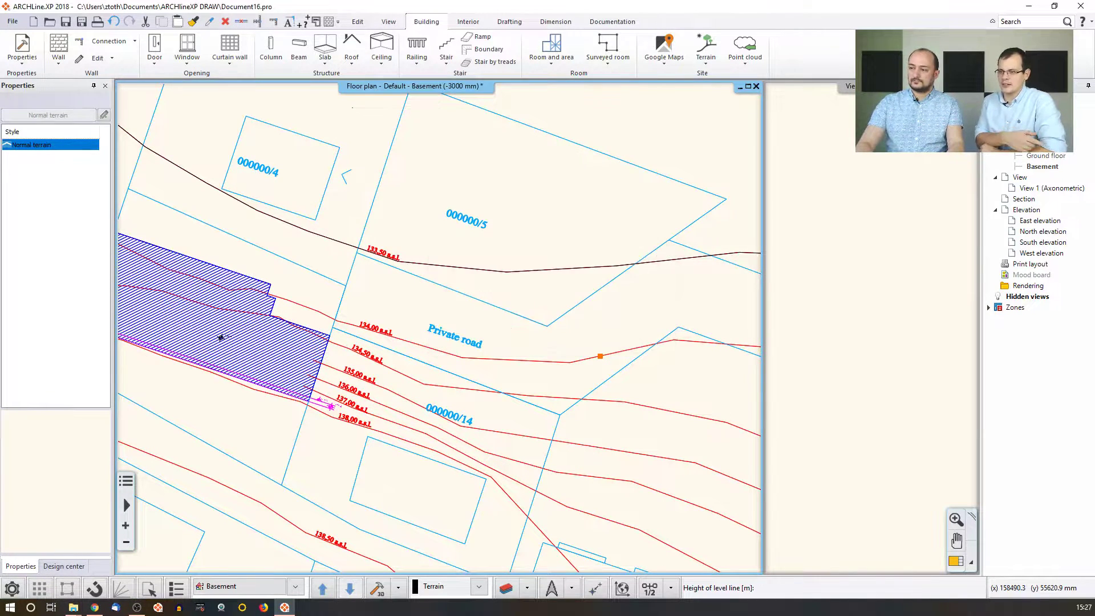
click(556, 400)
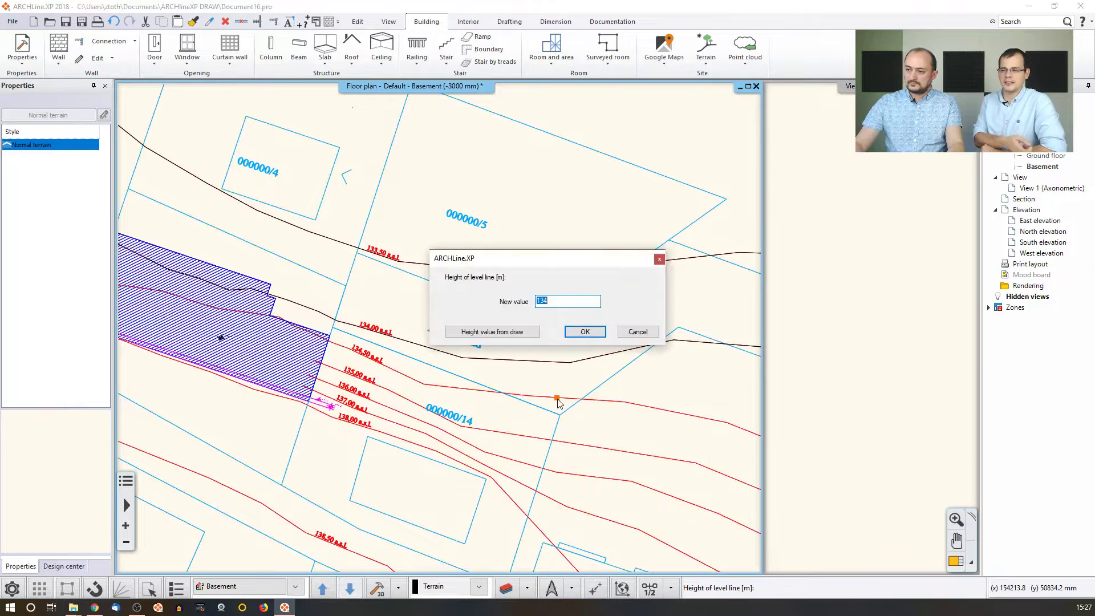
text(134.5)
key(Return)
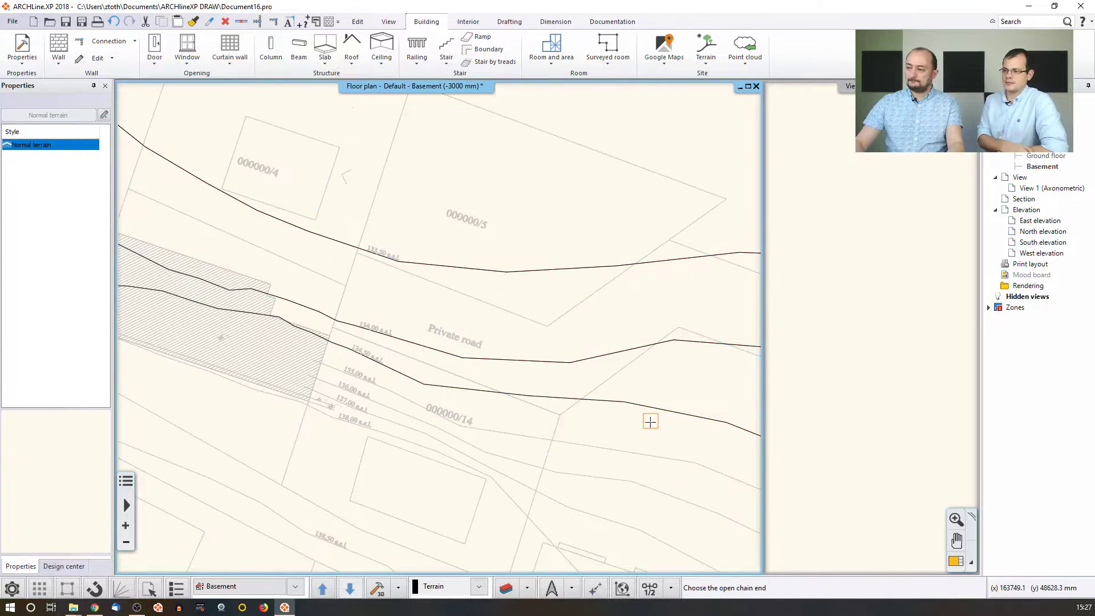
click(622, 451)
text(135)
key(Return)
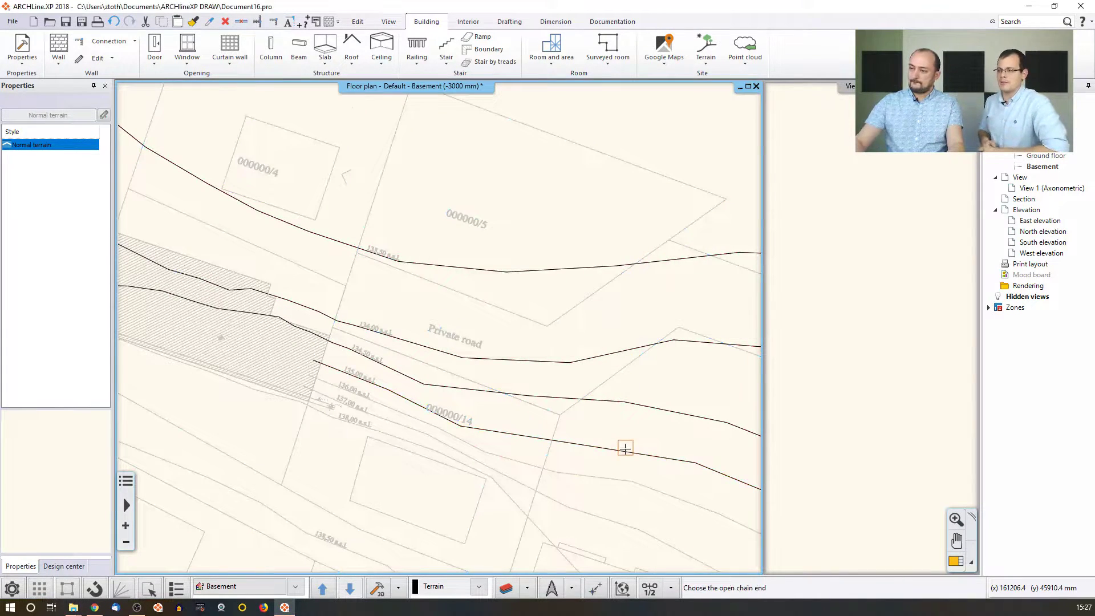
Give the remaining contours heights 136, 137, 138 and 138.5 m, then finish.
click(614, 478)
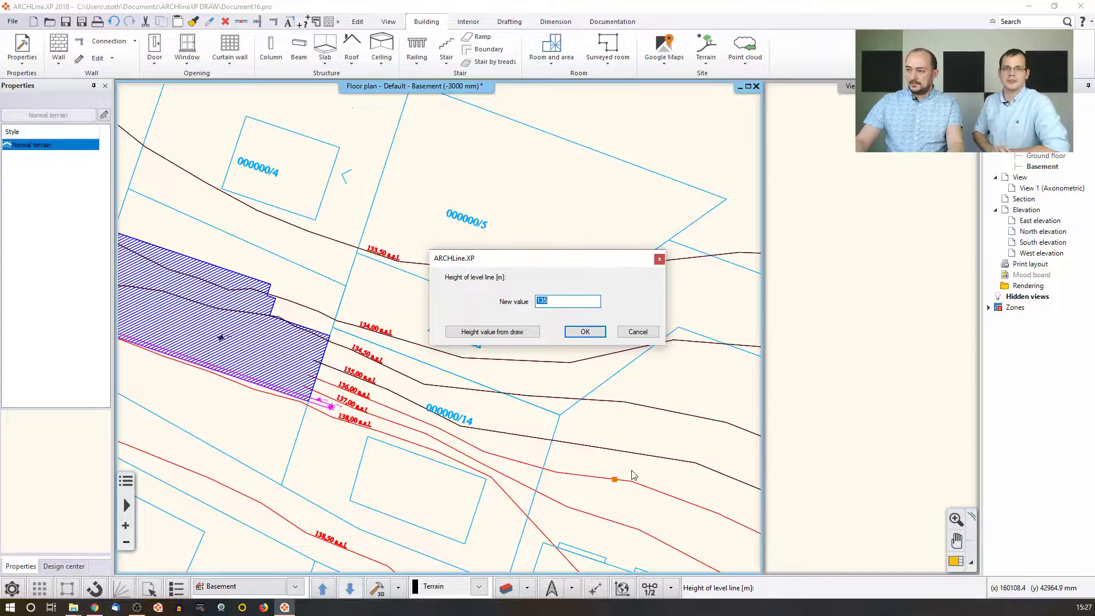
text(136)
key(Return)
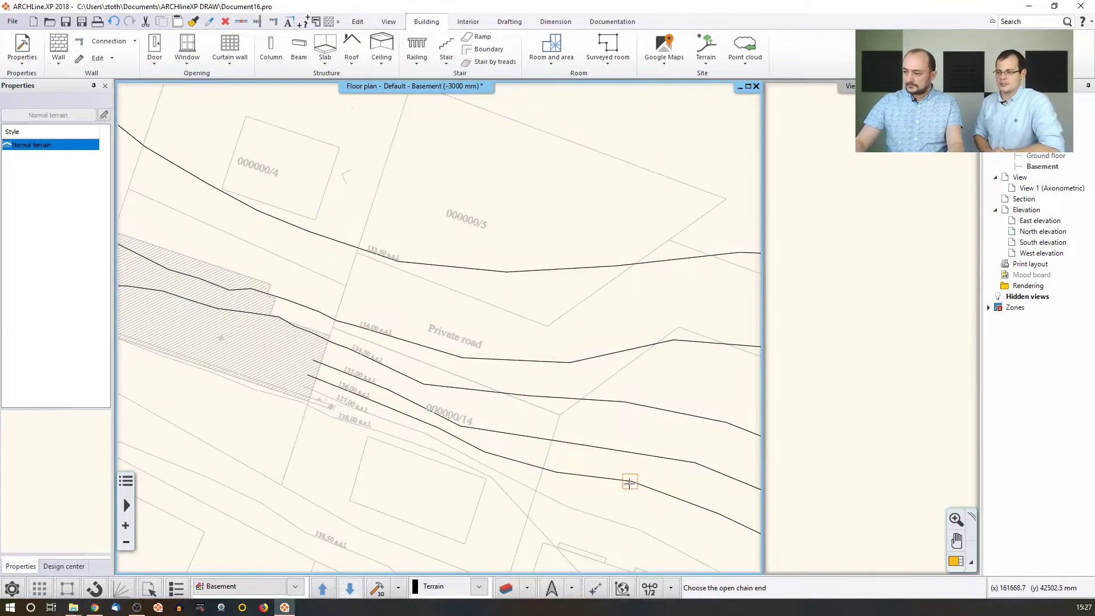
click(604, 517)
text(137)
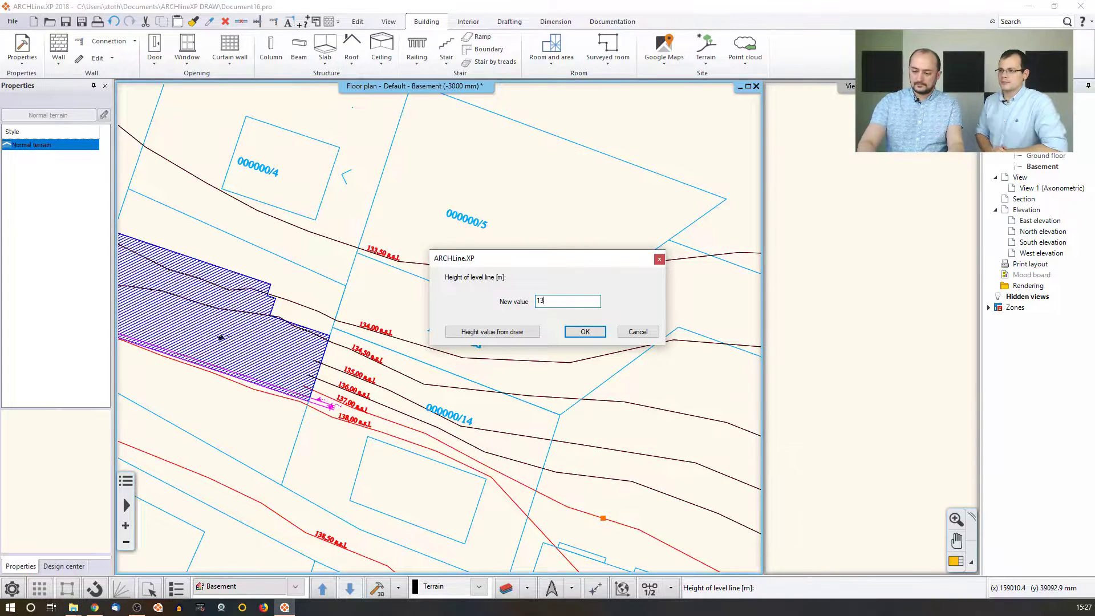
key(Return)
middle_drag(592, 514, 601, 477)
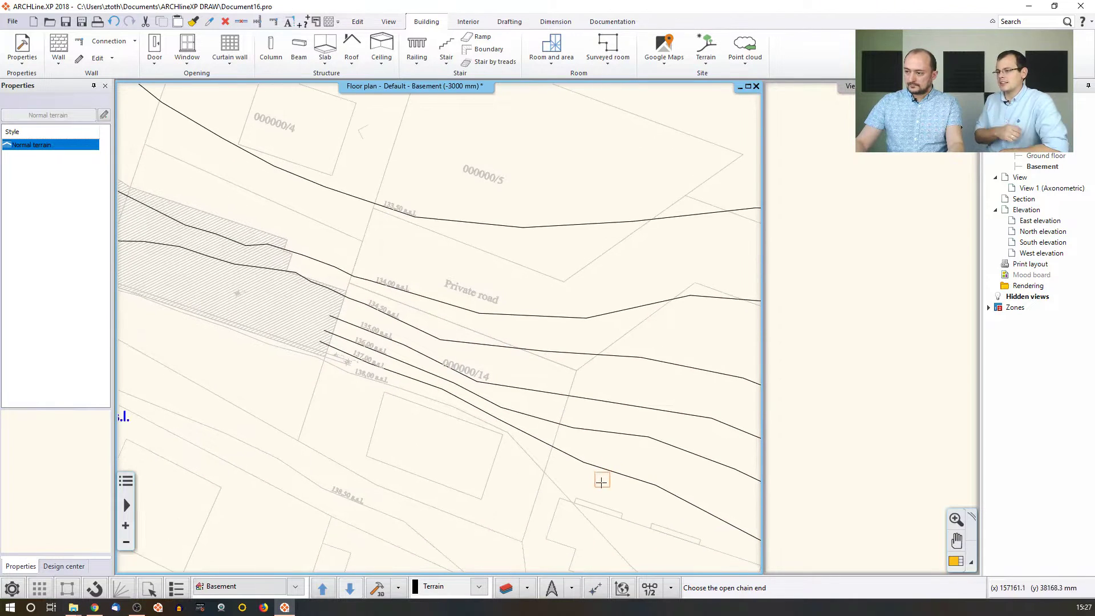
click(560, 490)
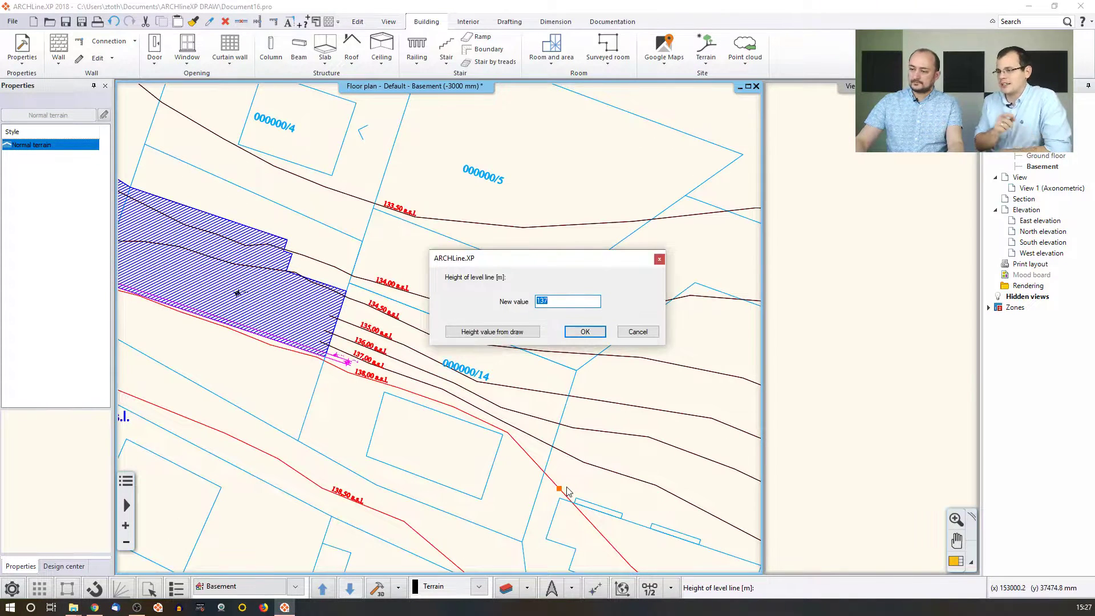
text(138)
key(Return)
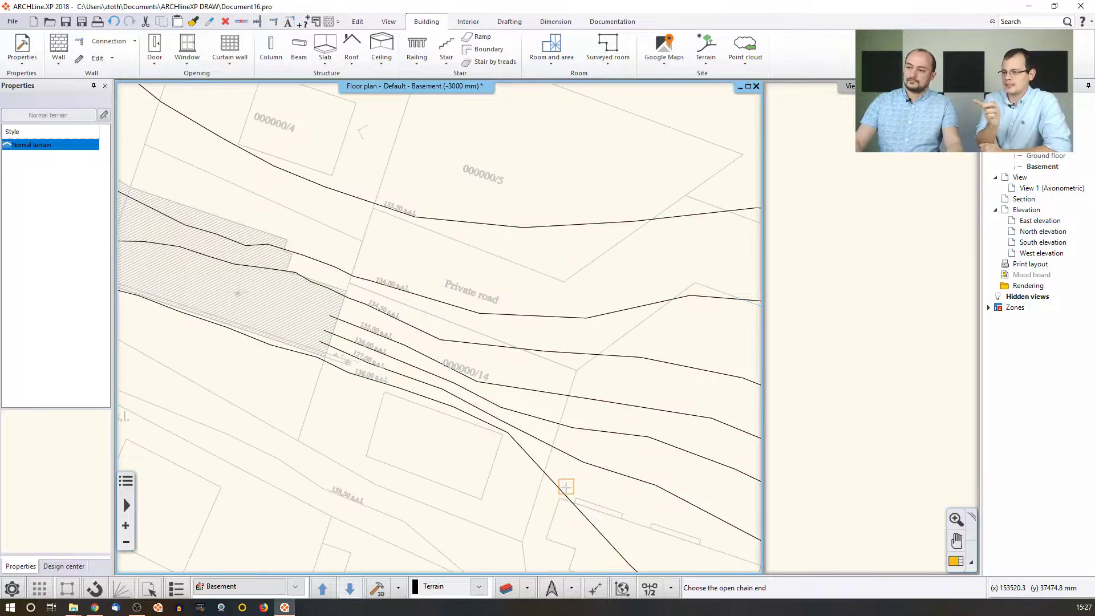
middle_drag(589, 457, 584, 415)
click(403, 485)
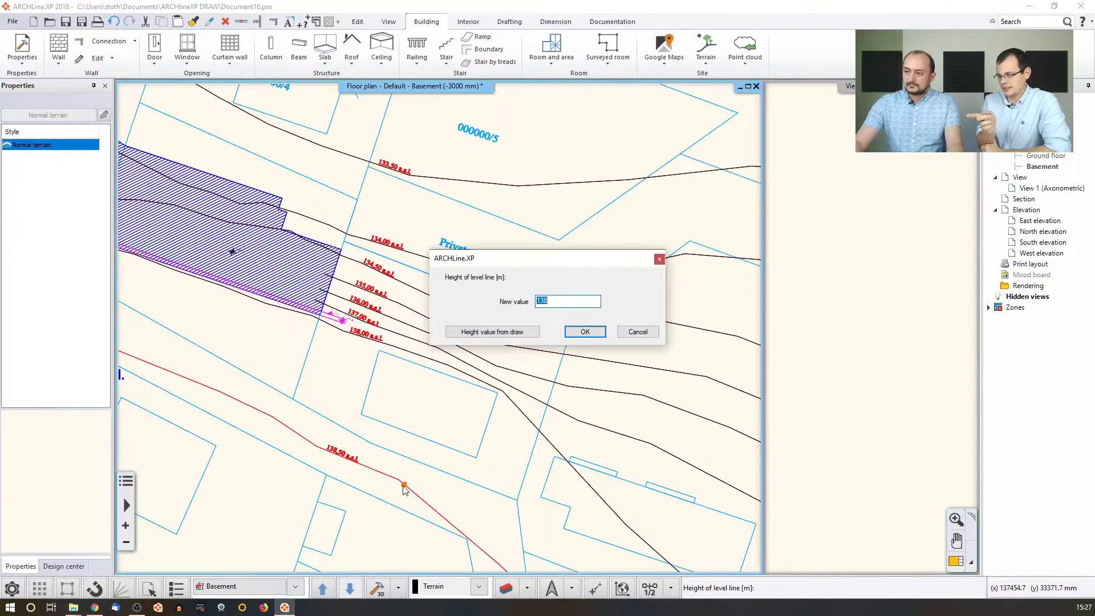
text(138.5)
key(Return)
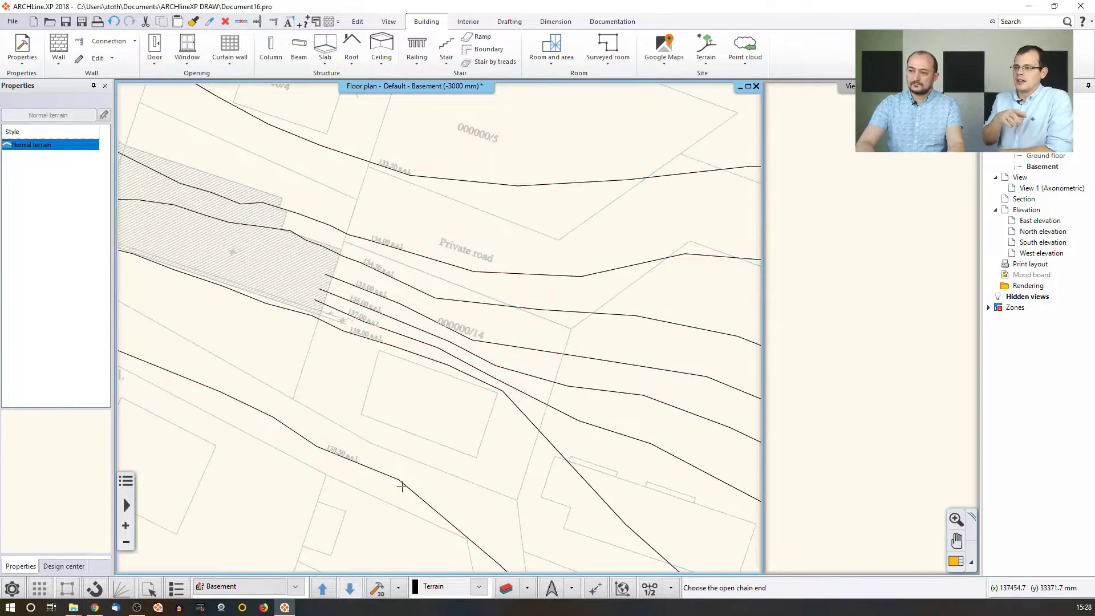
key(Return)
key(Return)
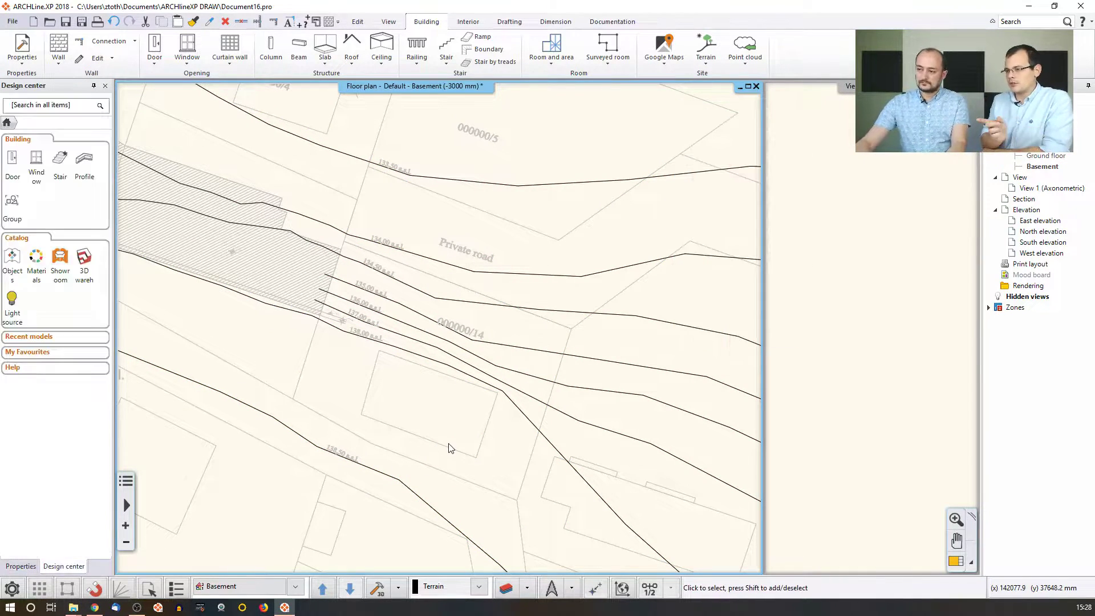
Zoom out to the whole site and generate the 3D terrain block from the level lines.
scroll(437, 422, down, 4)
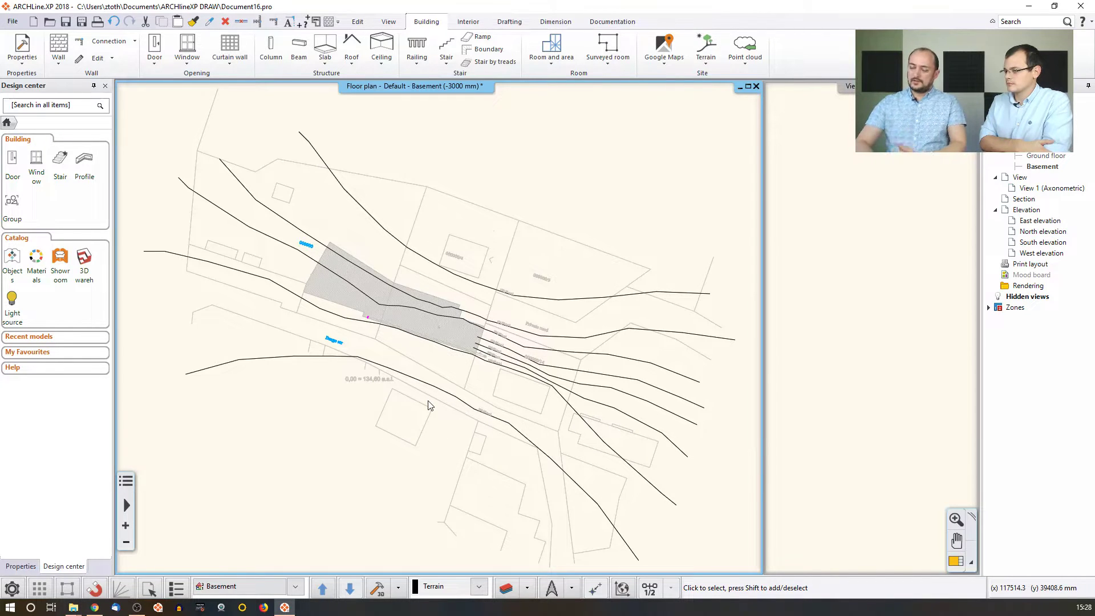
click(383, 591)
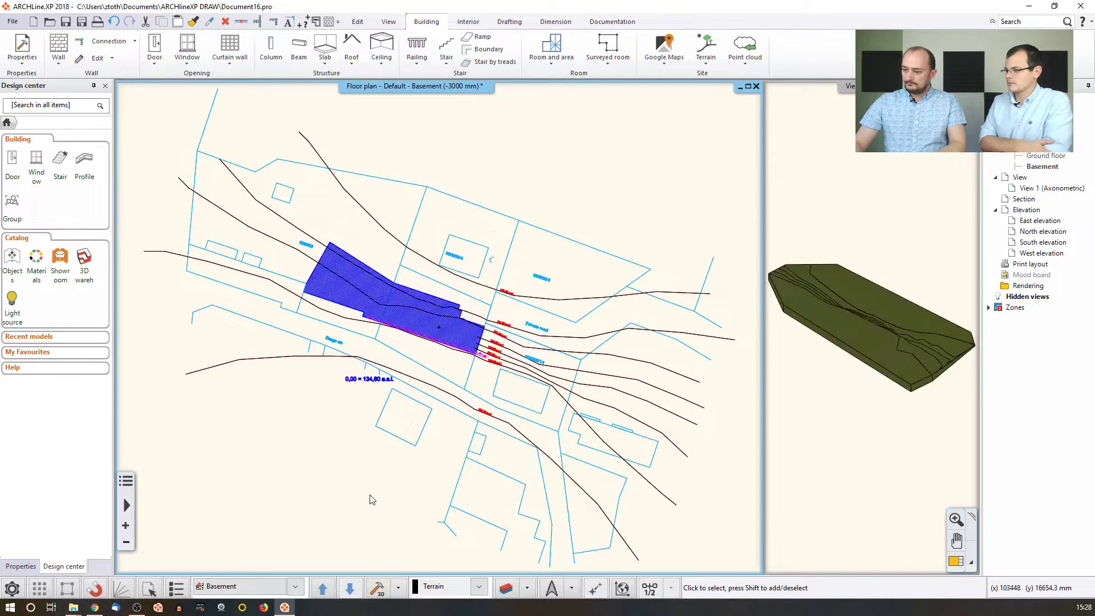
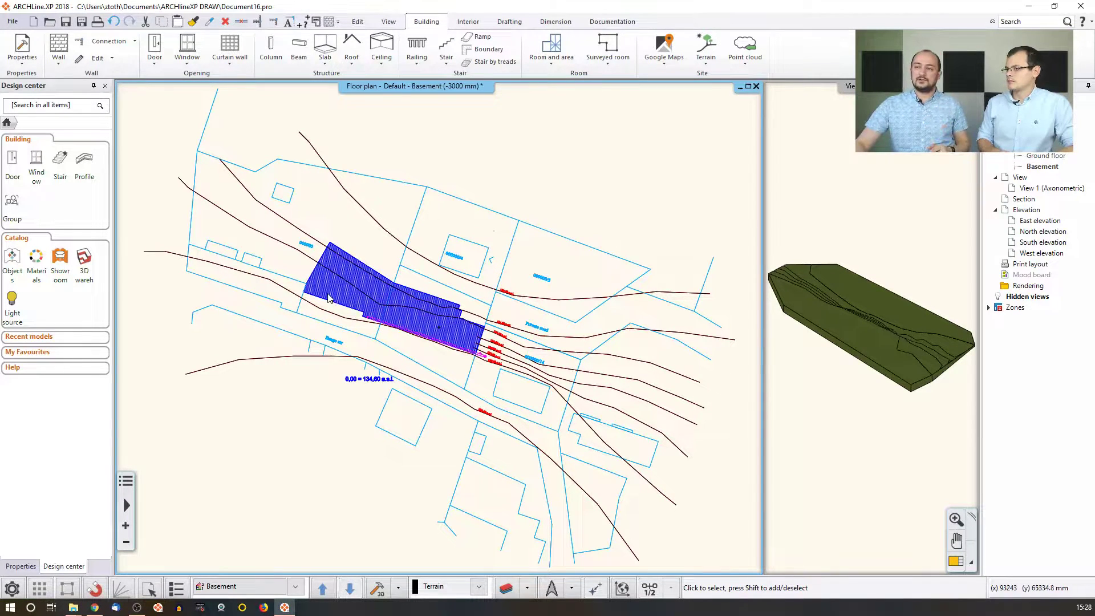
Show the Plateau submenu with its Add command in the Building > Terrain tool list.
click(708, 64)
mouse_move(733, 125)
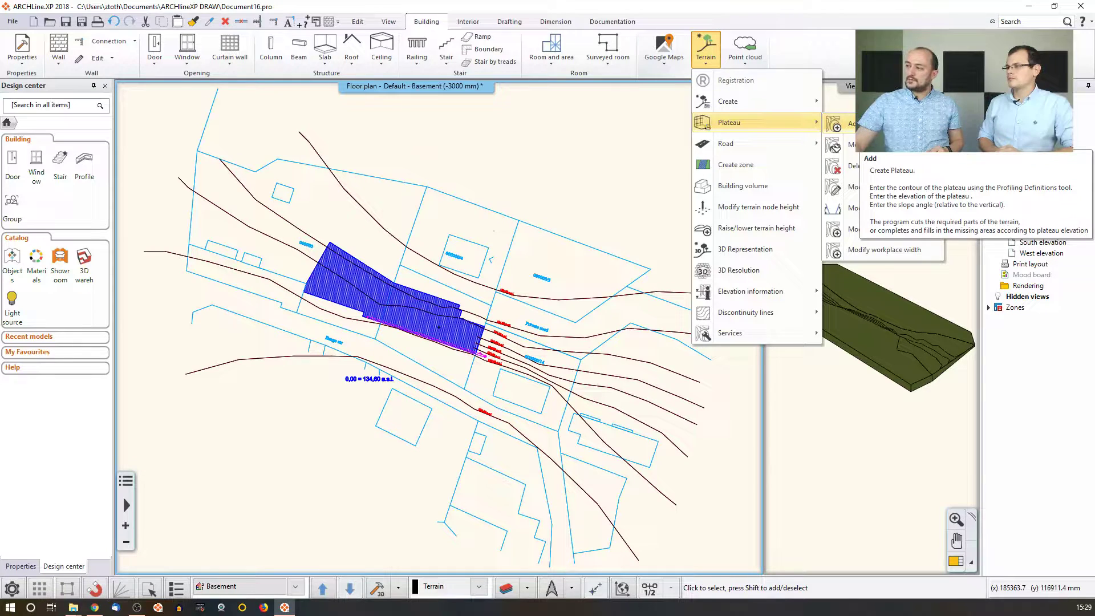
Start a new plateau and place its first outline nodes down the hatched area's right side.
click(845, 123)
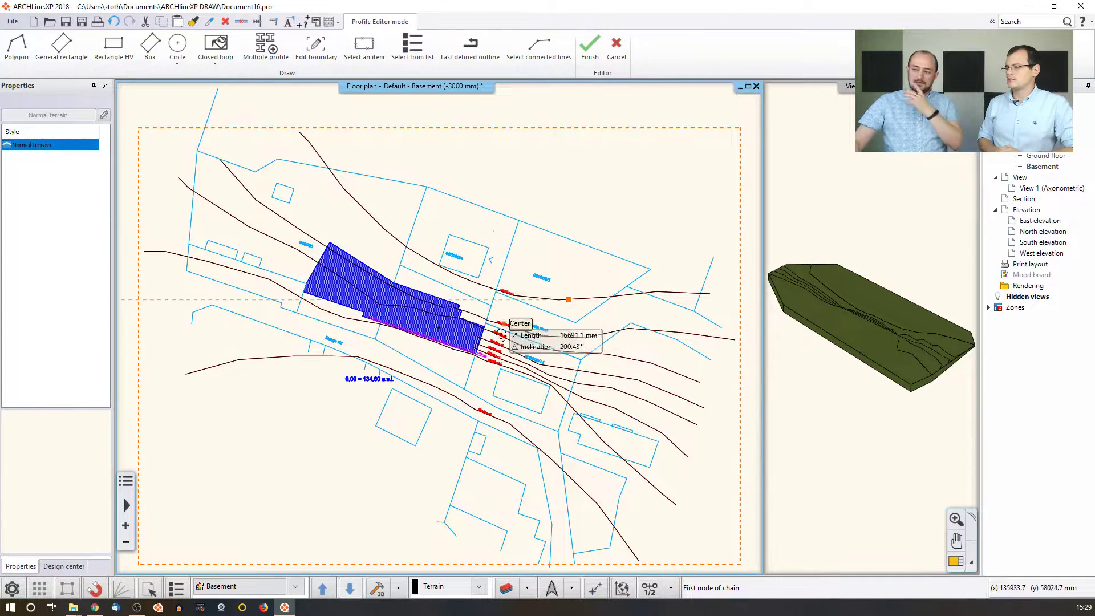
scroll(513, 351, up, 2)
click(427, 296)
scroll(431, 298, up, 2)
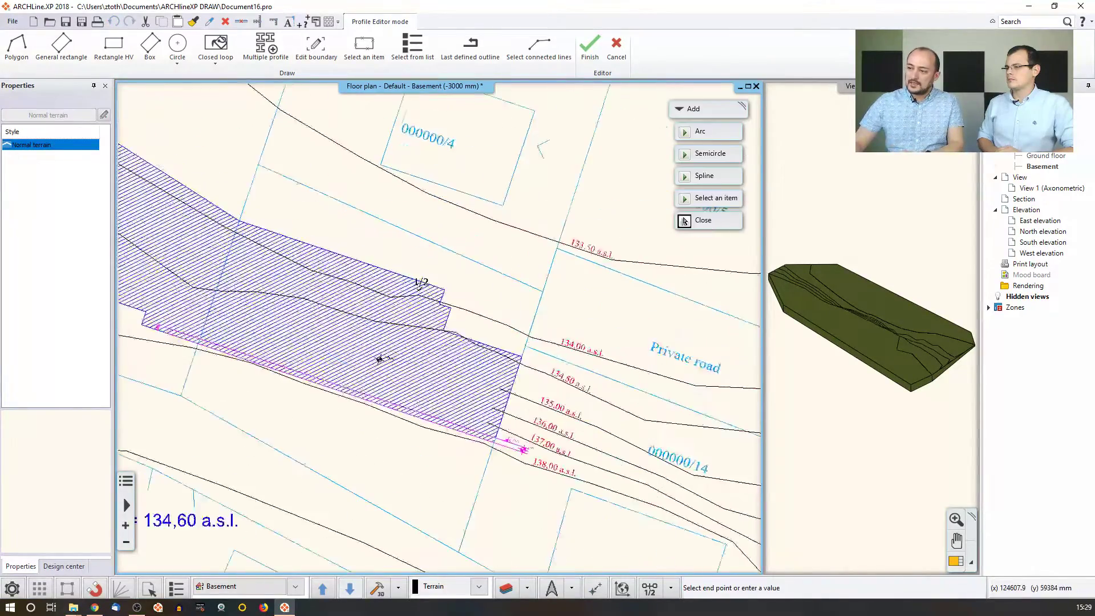
click(439, 304)
click(444, 329)
click(521, 356)
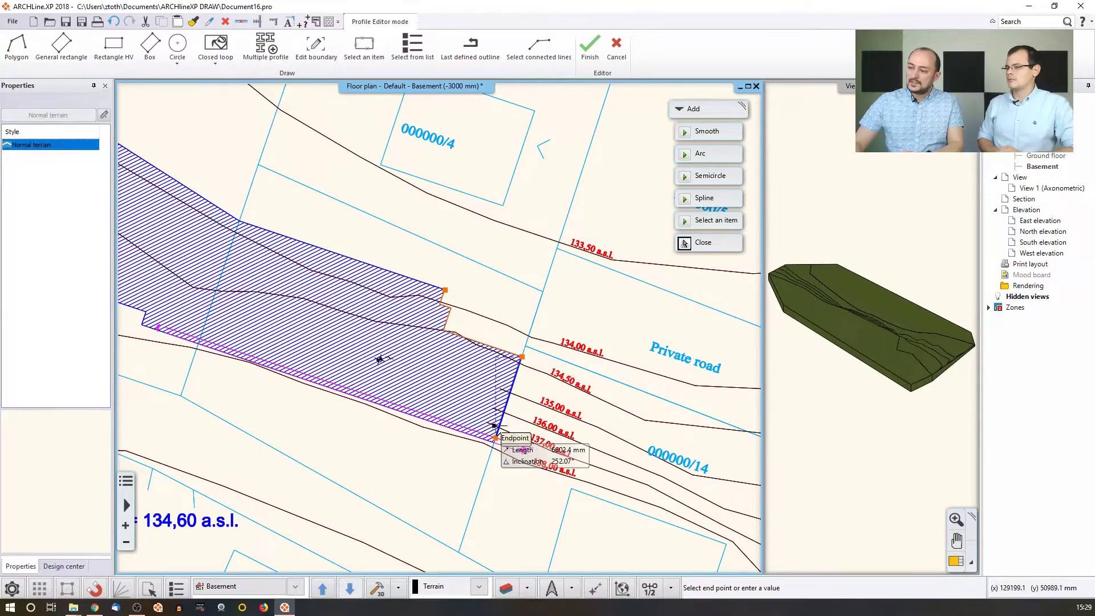
click(494, 442)
Trace the outline along the lower, left and upper edges and close it on the start point.
middle_drag(296, 393, 567, 422)
click(412, 354)
click(417, 342)
click(237, 254)
click(311, 123)
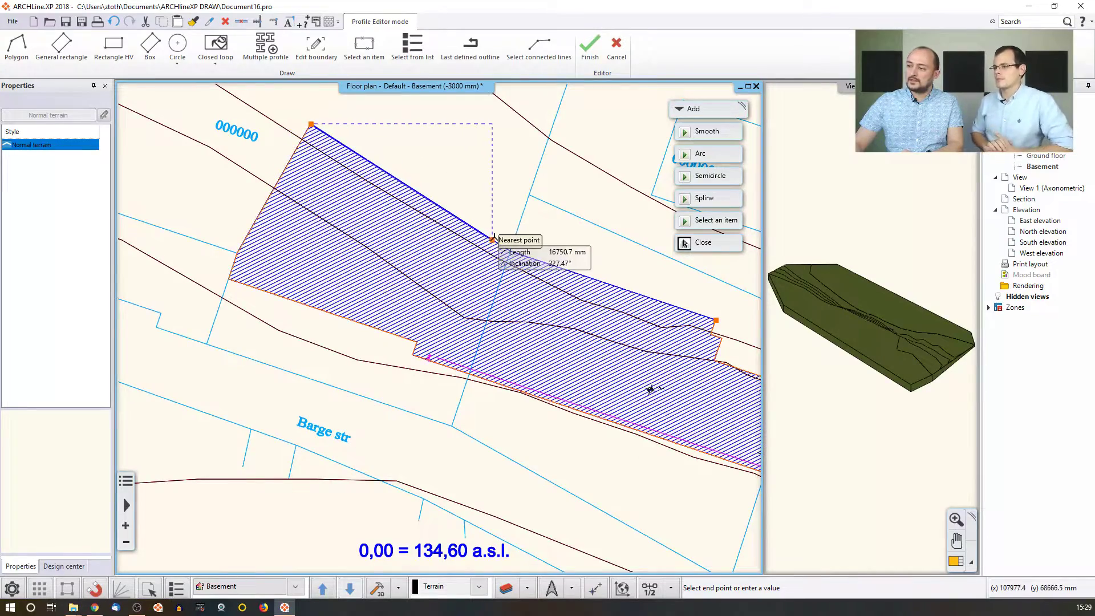
click(511, 251)
middle_drag(651, 270, 605, 263)
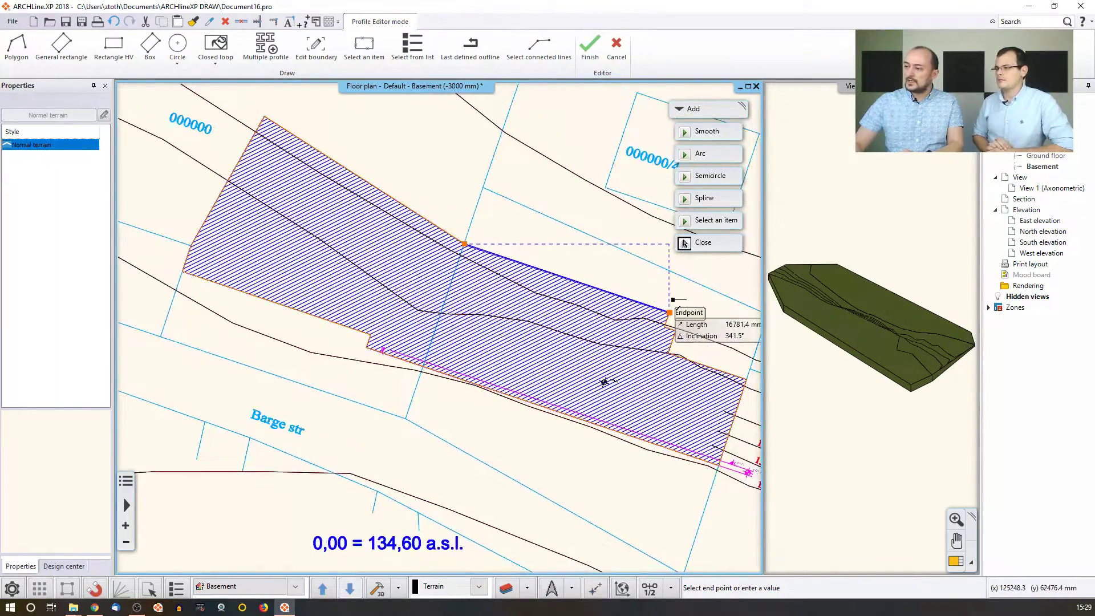
click(670, 313)
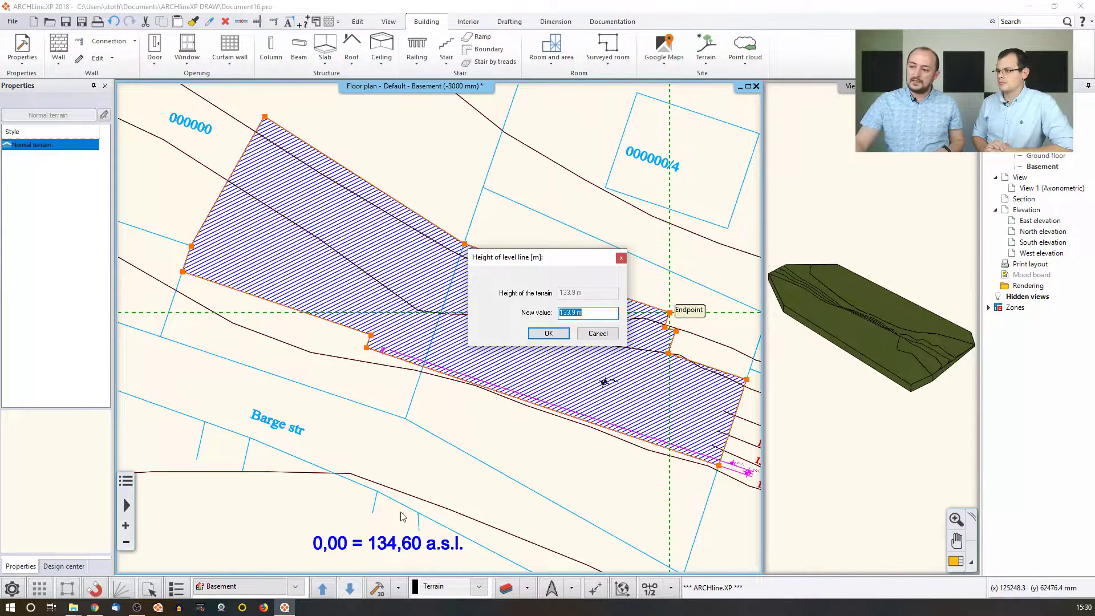
Set the plateau level line height to 134.6 m with a 45° side inclination.
drag(567, 313, 623, 317)
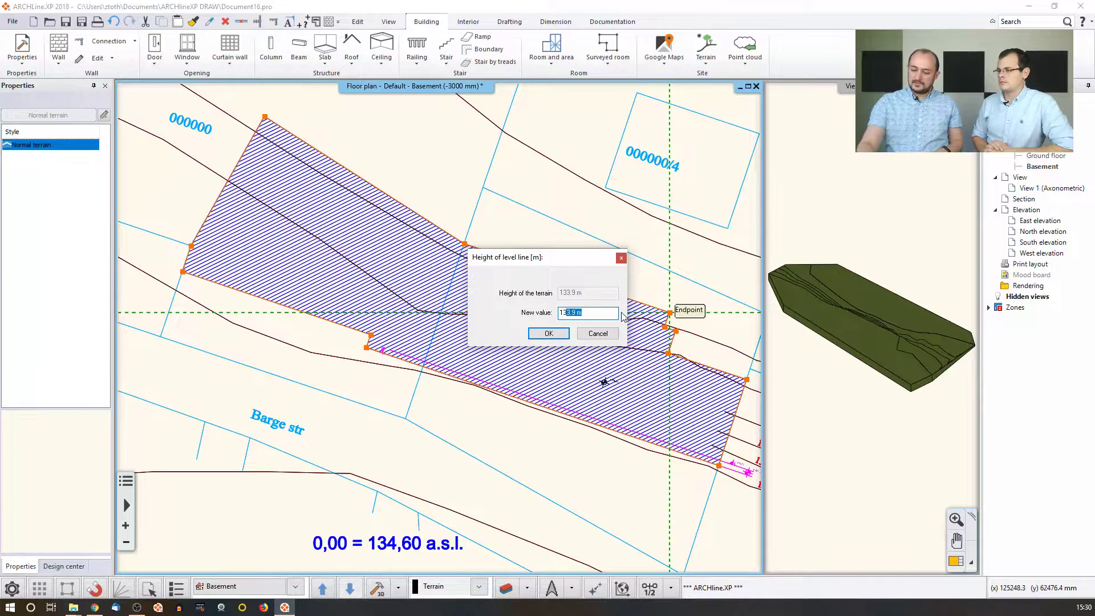
text(4.6)
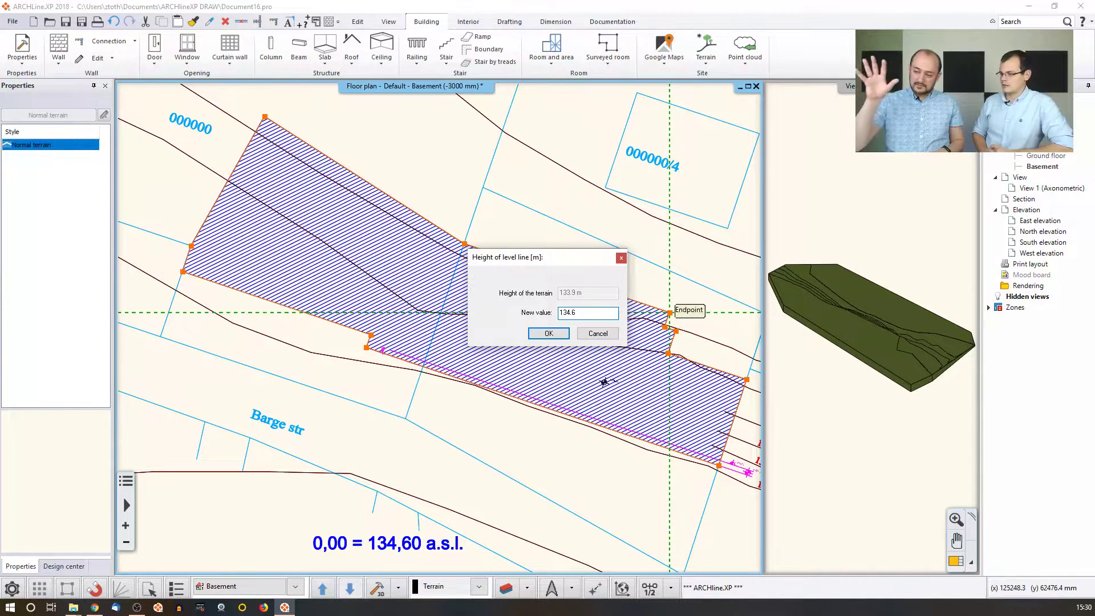
key(Return)
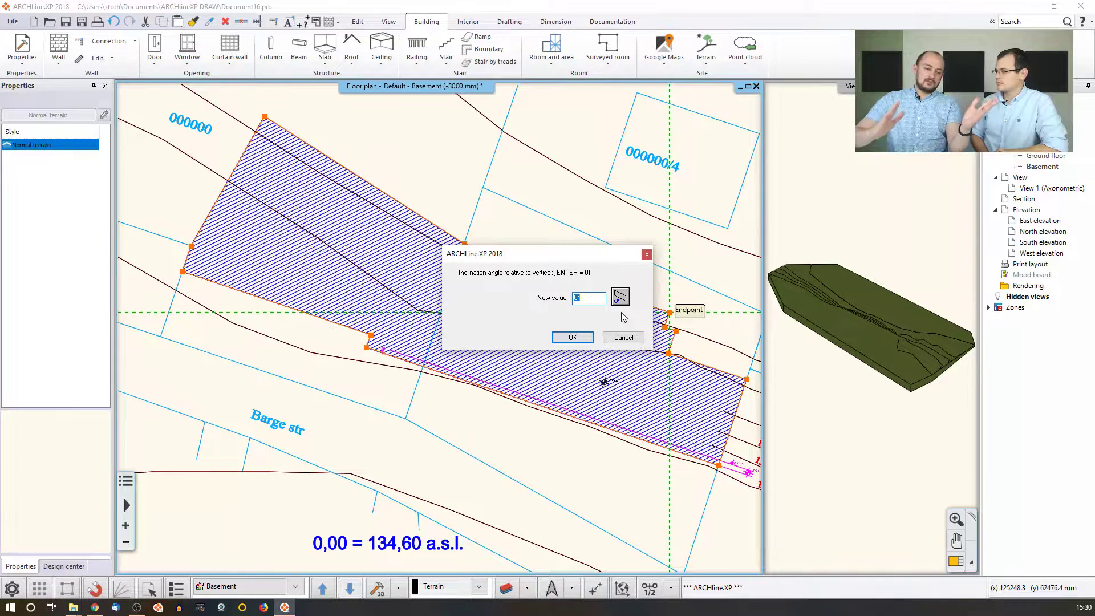
text(45)
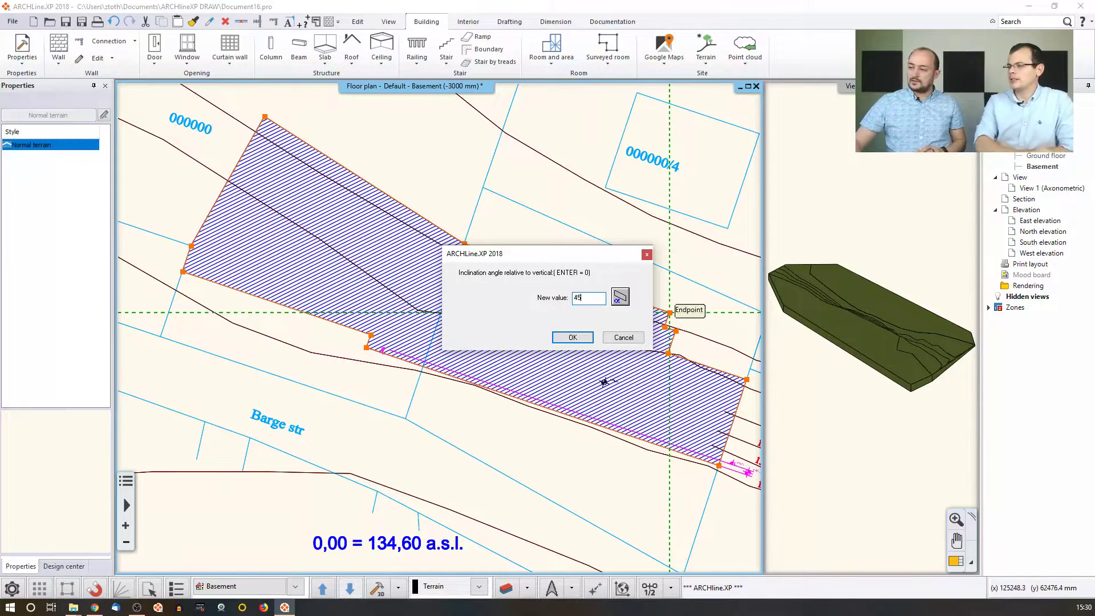
click(567, 340)
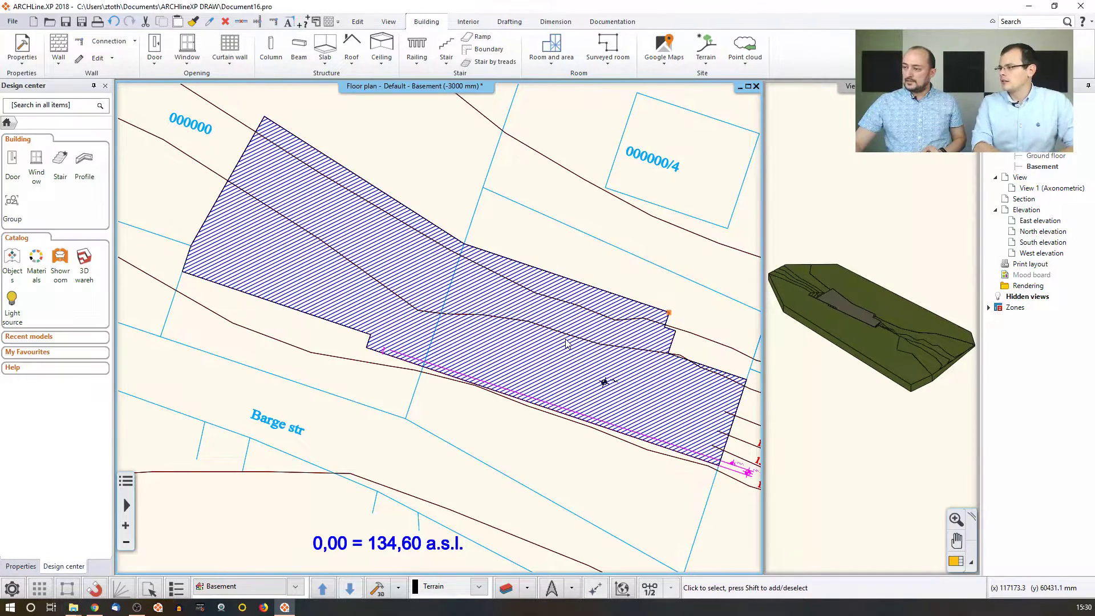
Enlarge the 3D view and orbit around the flat plateau pad and its cut slopes.
click(956, 561)
click(959, 562)
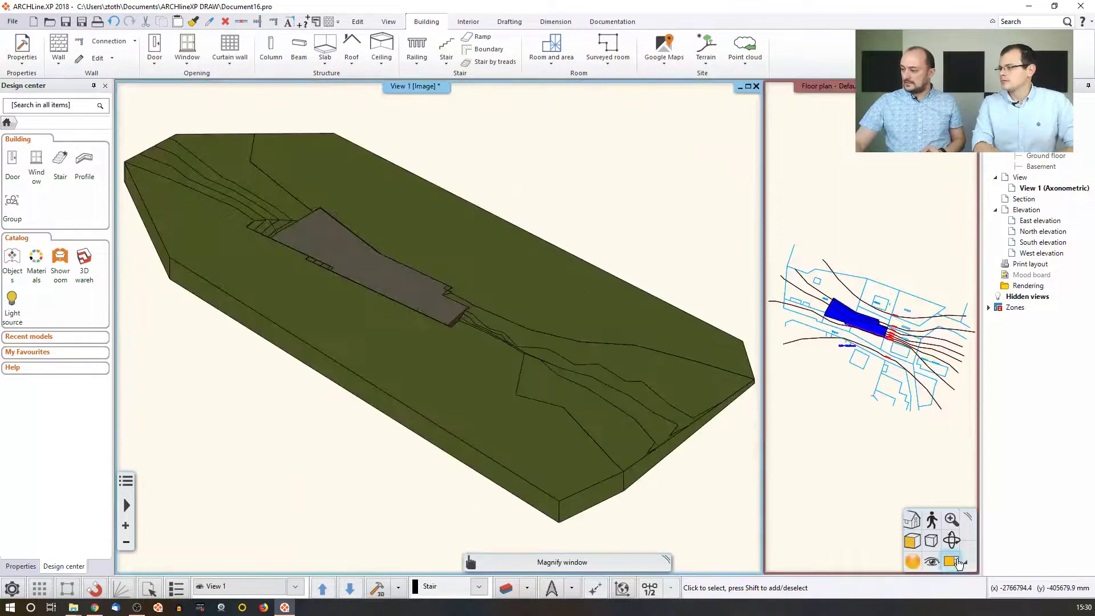
middle_drag(474, 306, 353, 305)
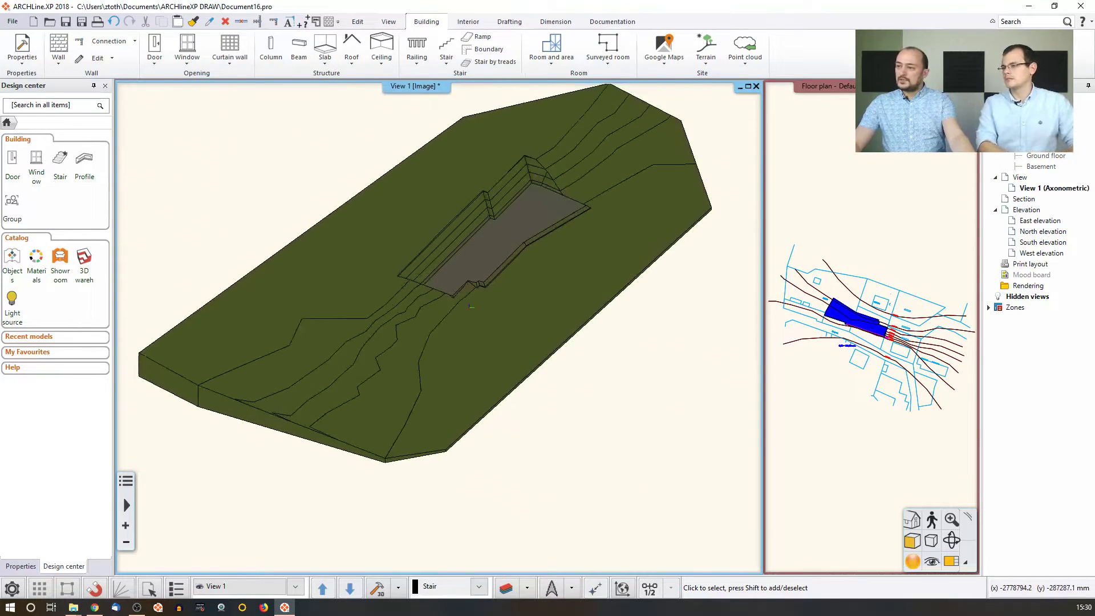
middle_drag(556, 195, 506, 213)
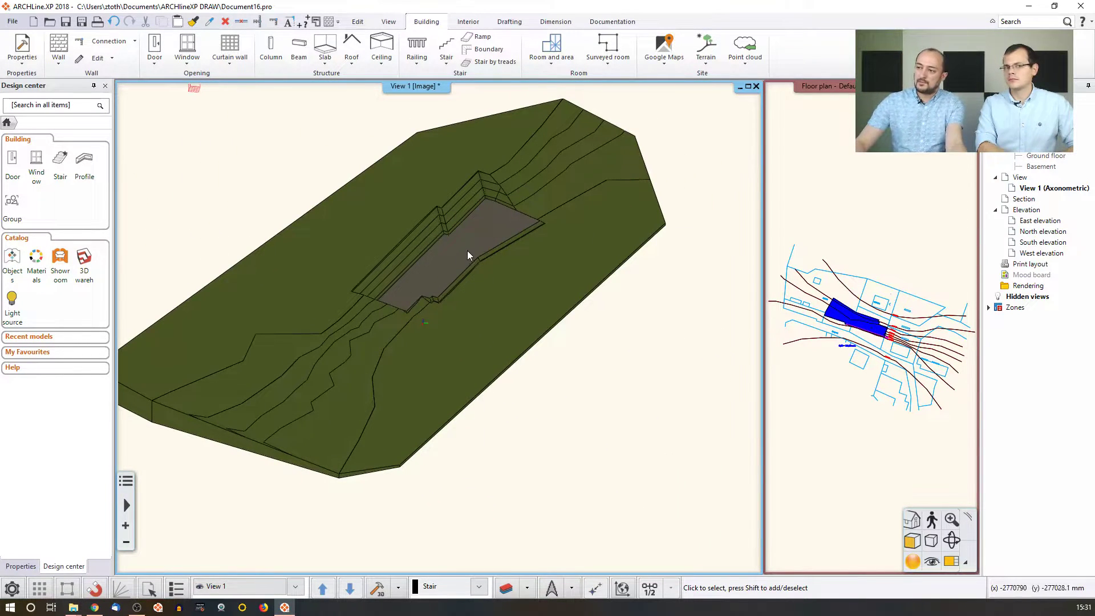
scroll(466, 246, up, 3)
middle_drag(462, 248, 434, 266)
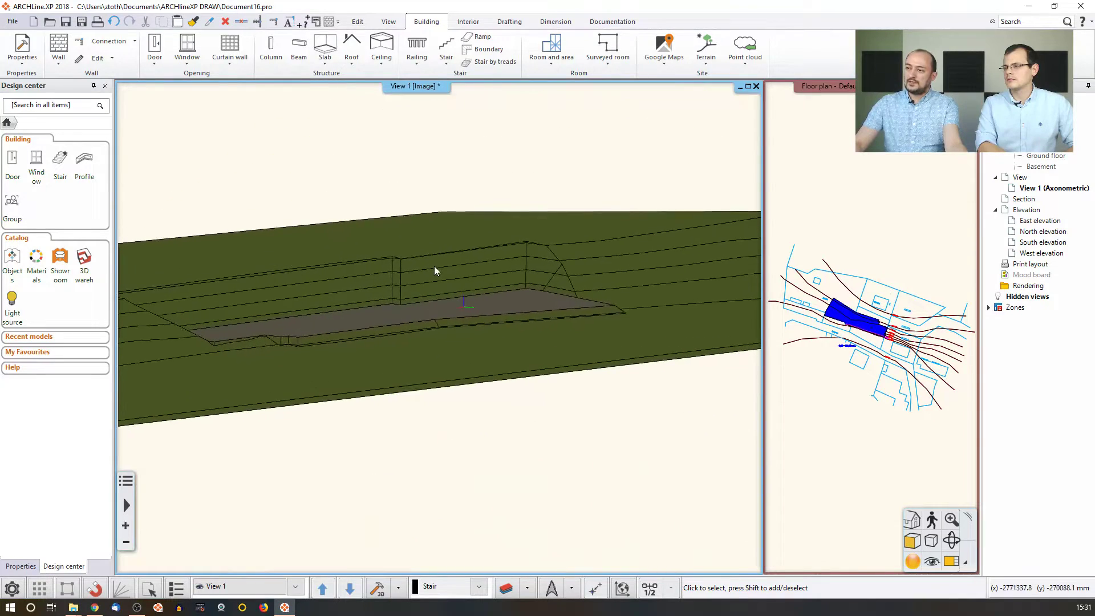
middle_drag(342, 310, 358, 228)
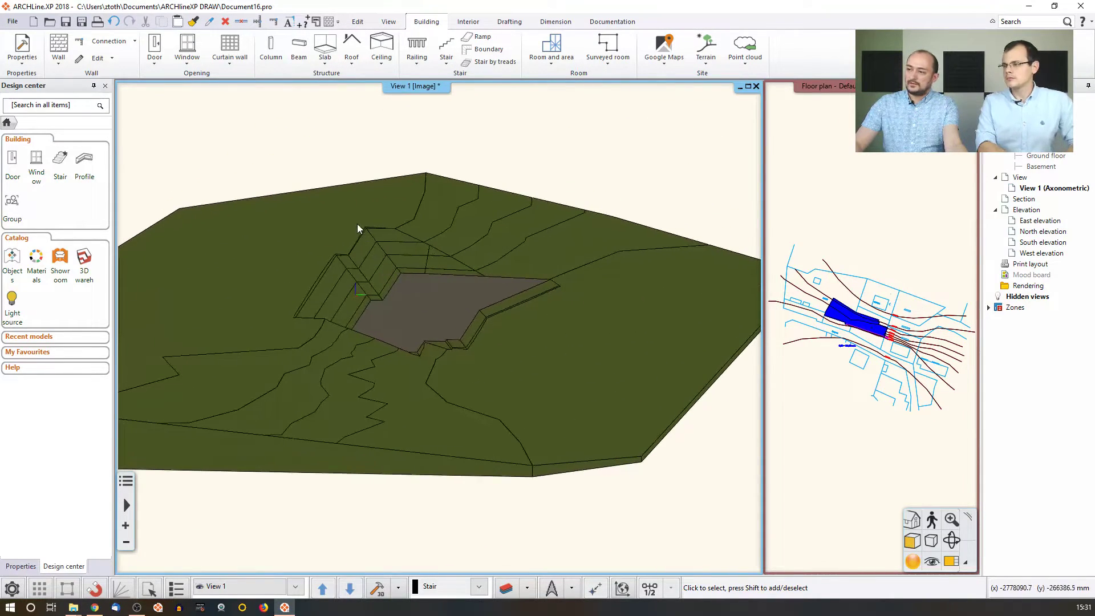
middle_drag(409, 296, 451, 310)
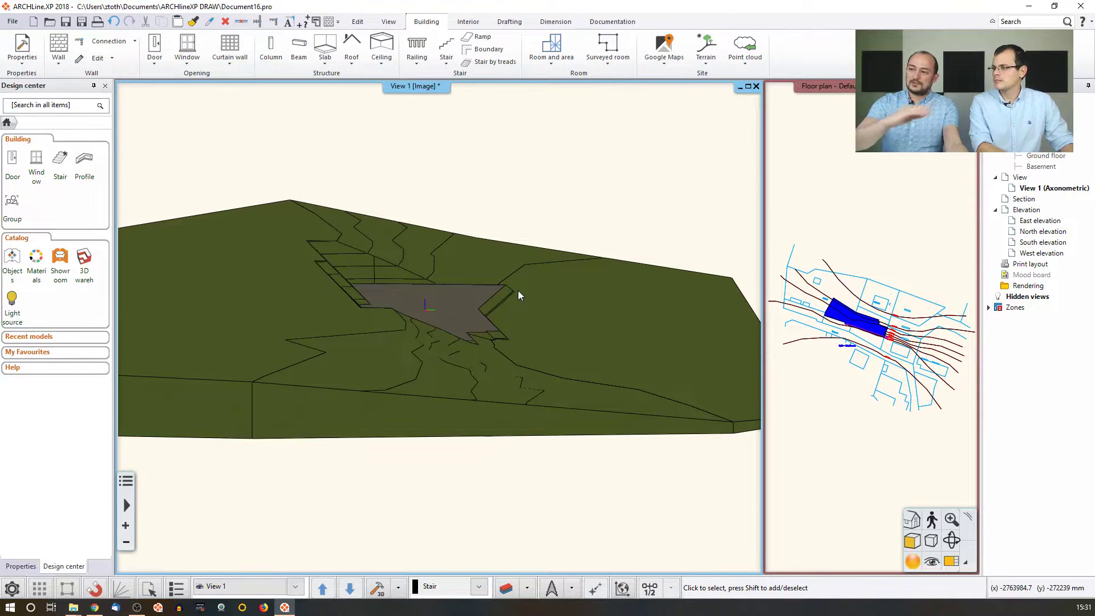
scroll(473, 289, up, 4)
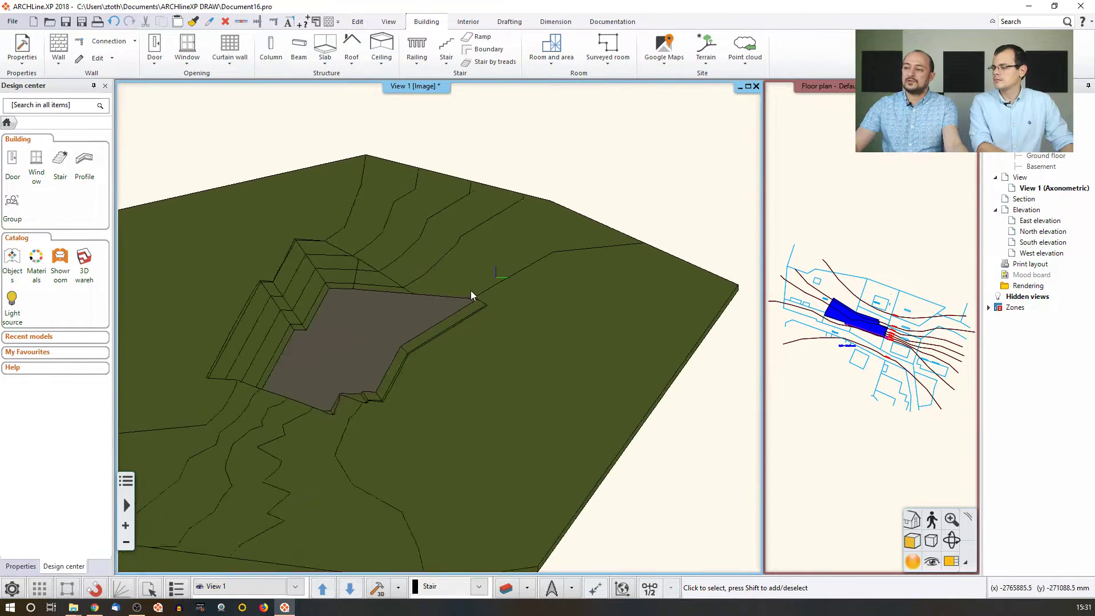
mouse_move(496, 278)
middle_down()
mouse_move(507, 276)
mouse_move(486, 289)
mouse_move(511, 288)
mouse_move(421, 298)
mouse_move(508, 292)
middle_up()
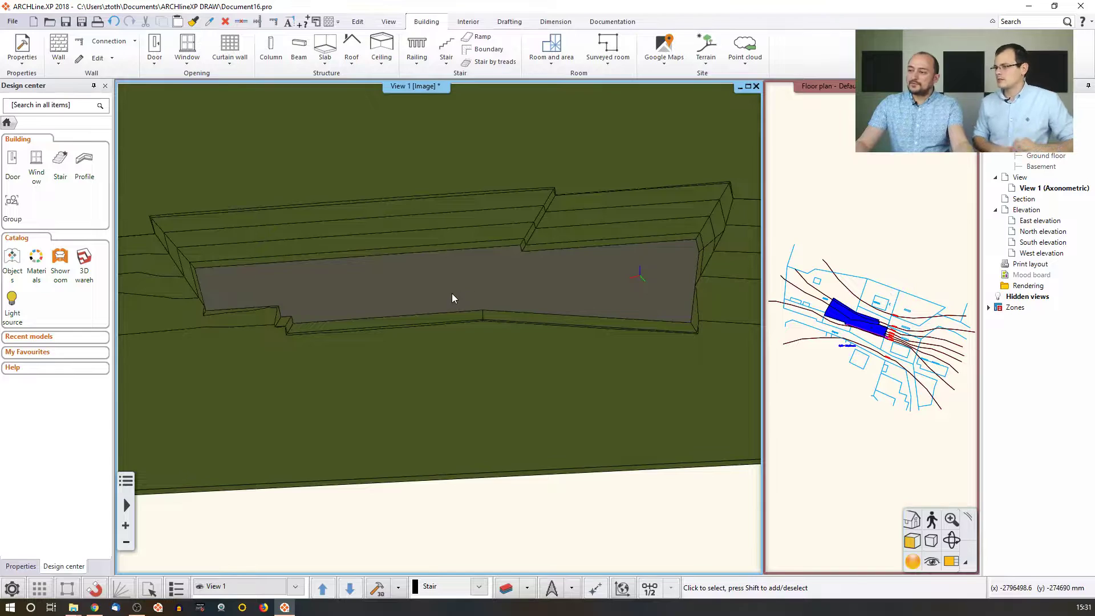
middle_drag(433, 287, 485, 270)
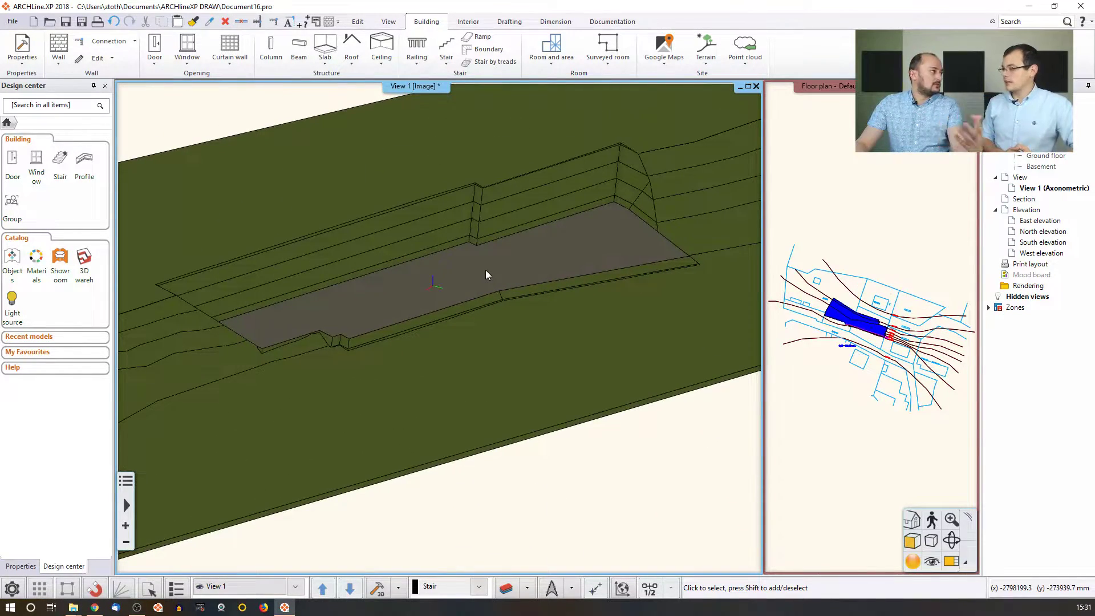
Return to the floor plan, zoom in, and pick the plateau boundary.
click(822, 330)
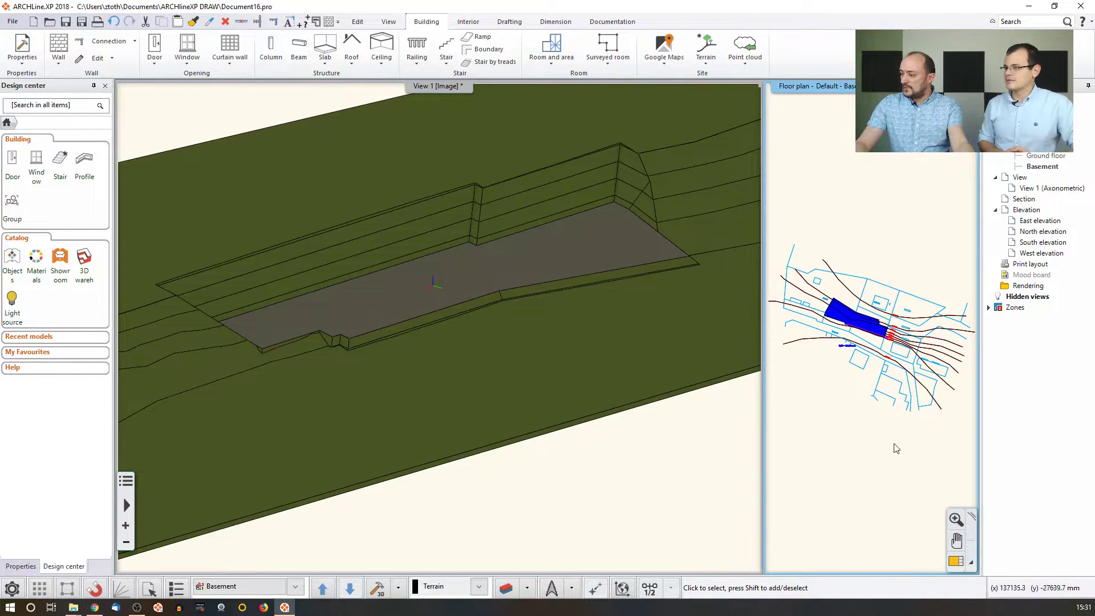
scroll(863, 340, up, 6)
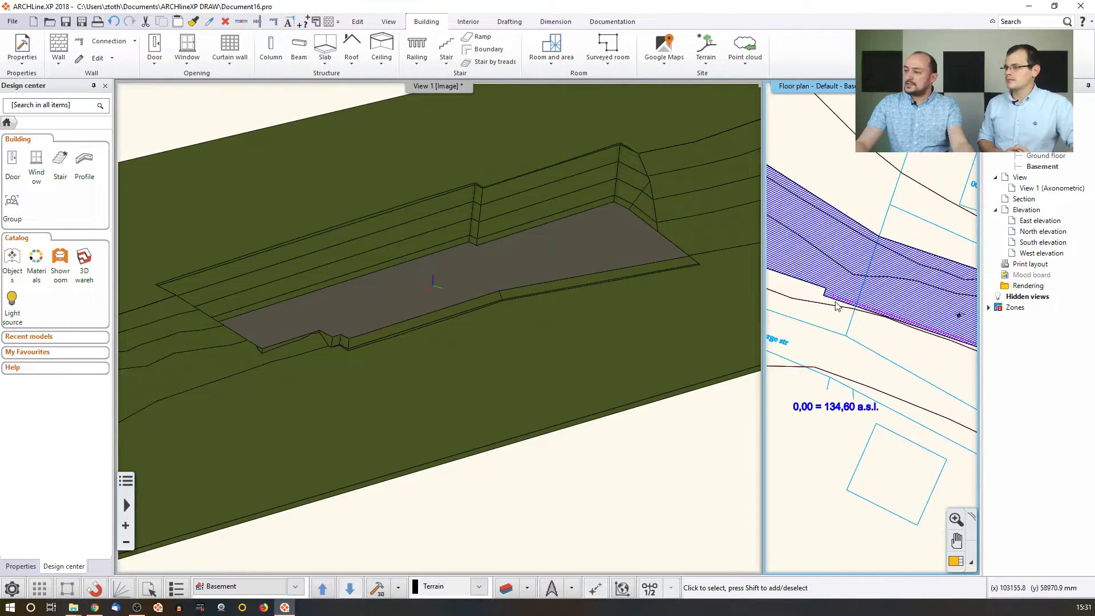
scroll(853, 327, up, 4)
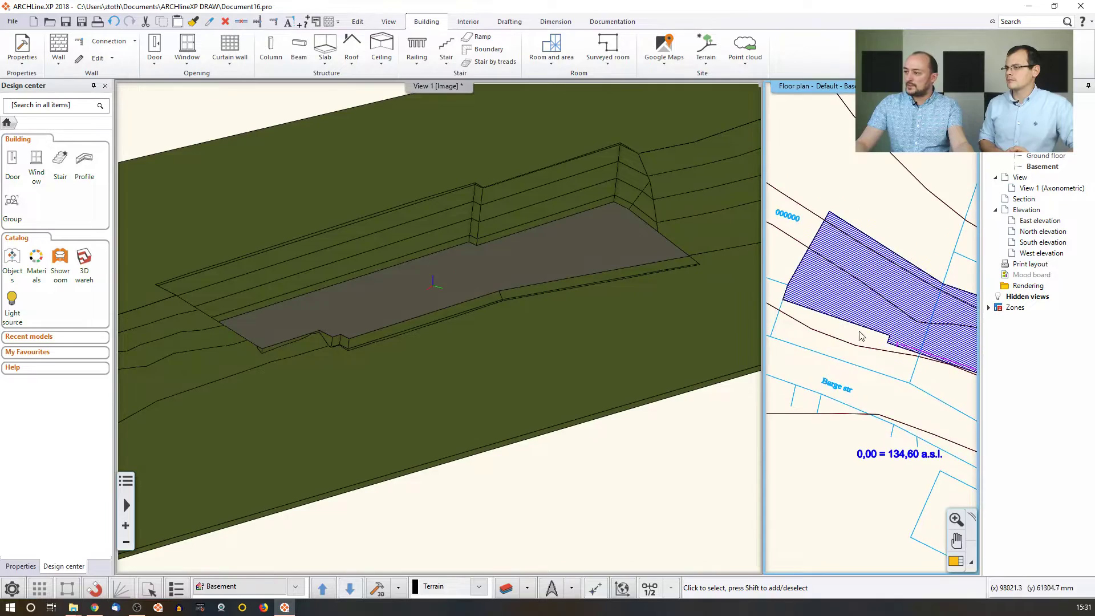
scroll(853, 327, up, 2)
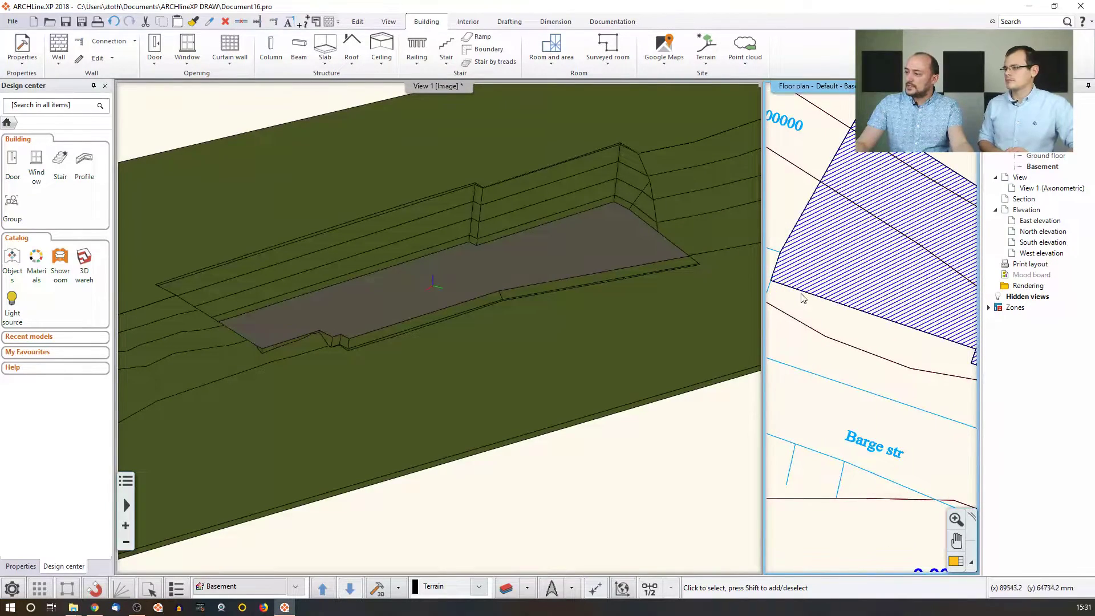
click(869, 318)
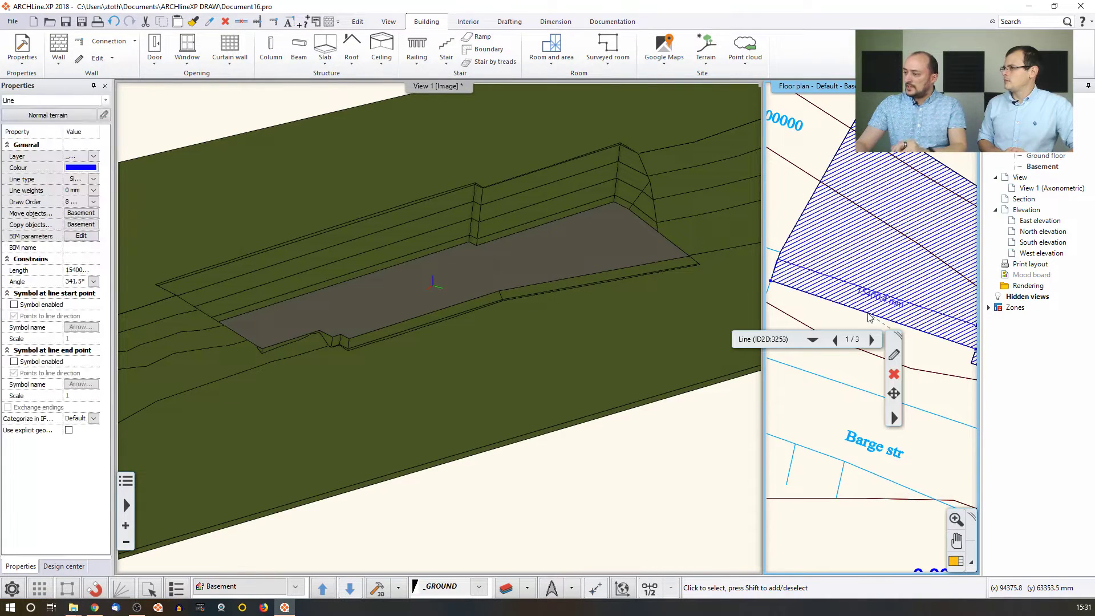
Using Plateau > Modify slope one side, set the first picked plateau side to 0°.
click(812, 340)
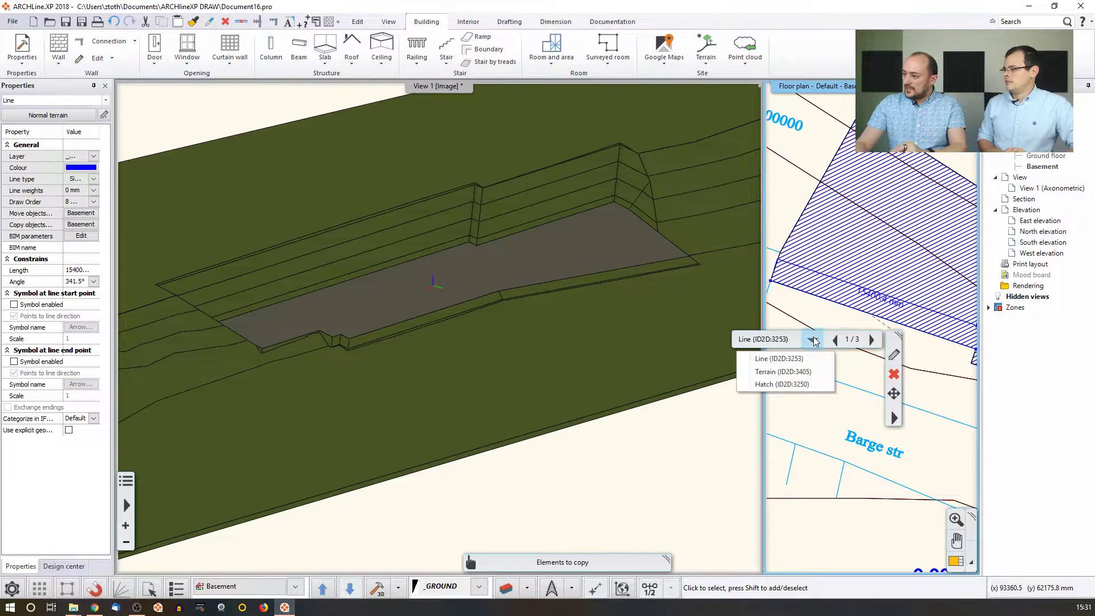
click(761, 372)
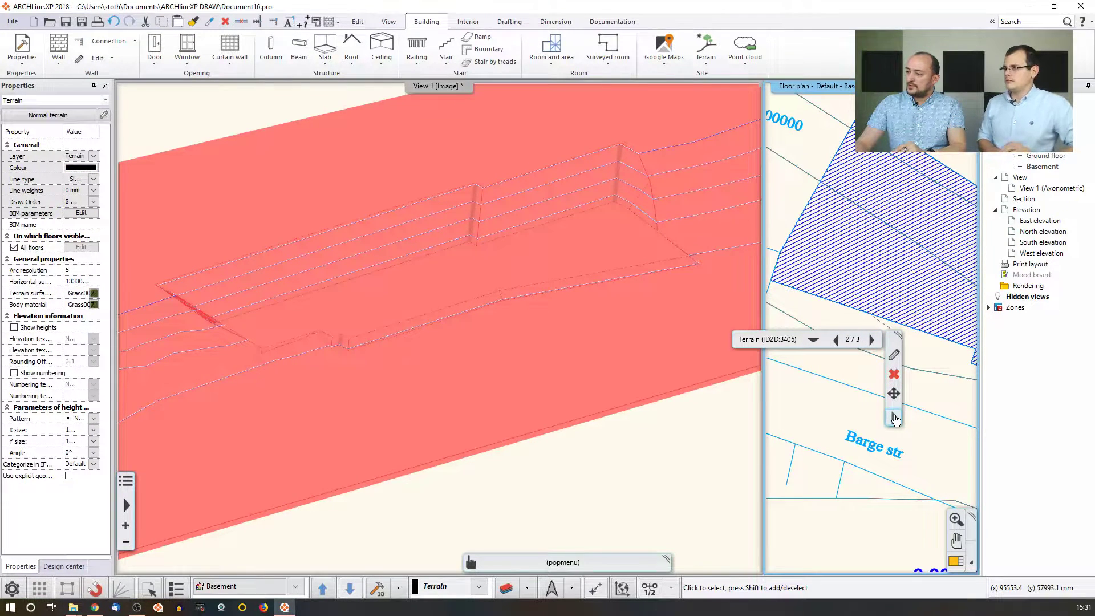
click(894, 419)
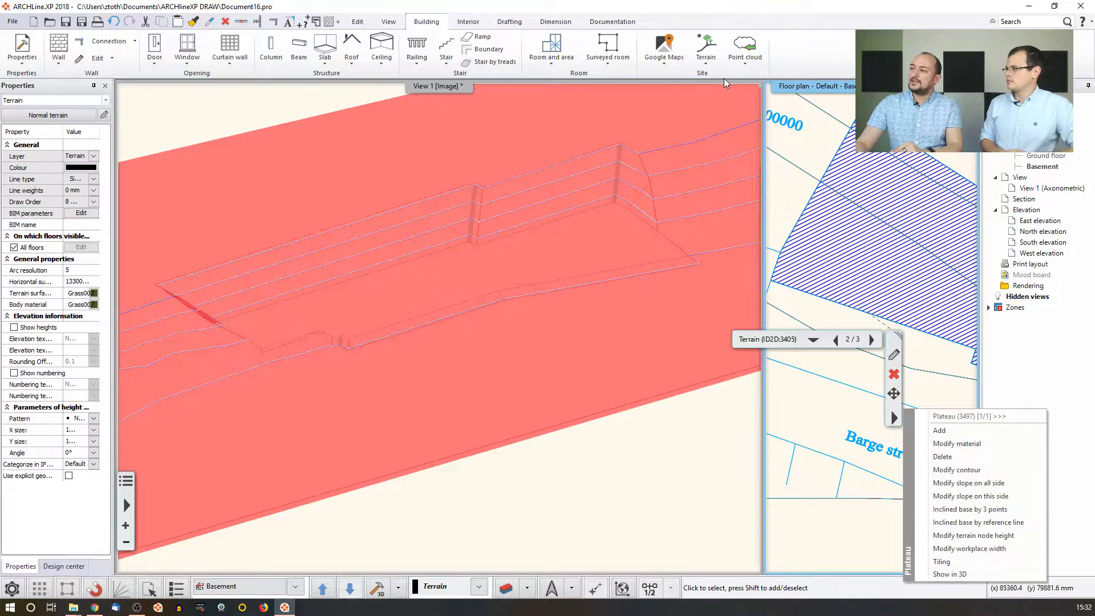
click(705, 64)
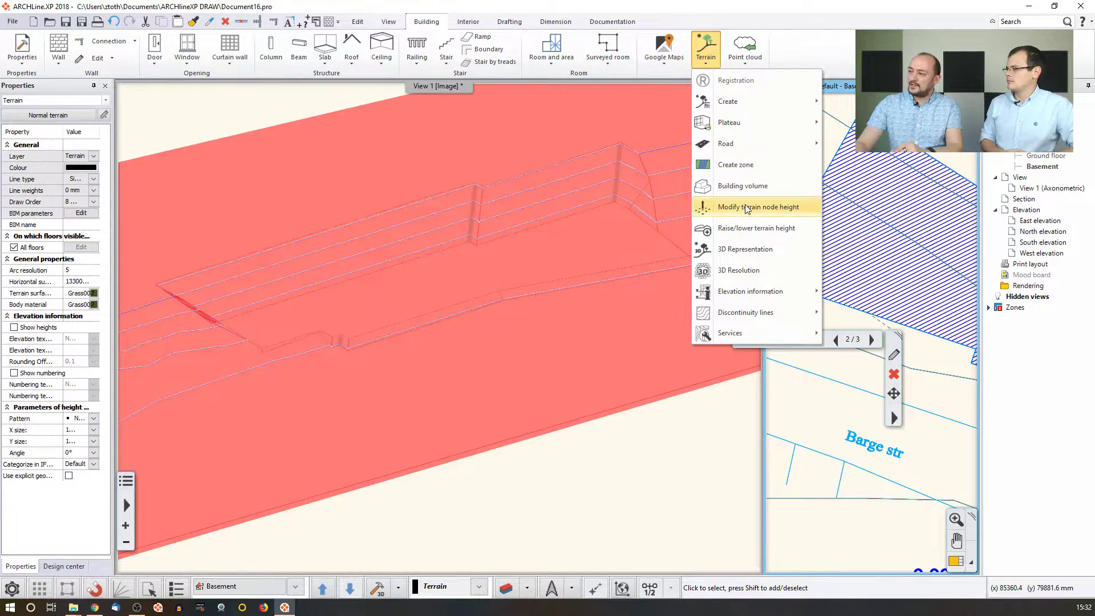
mouse_move(798, 122)
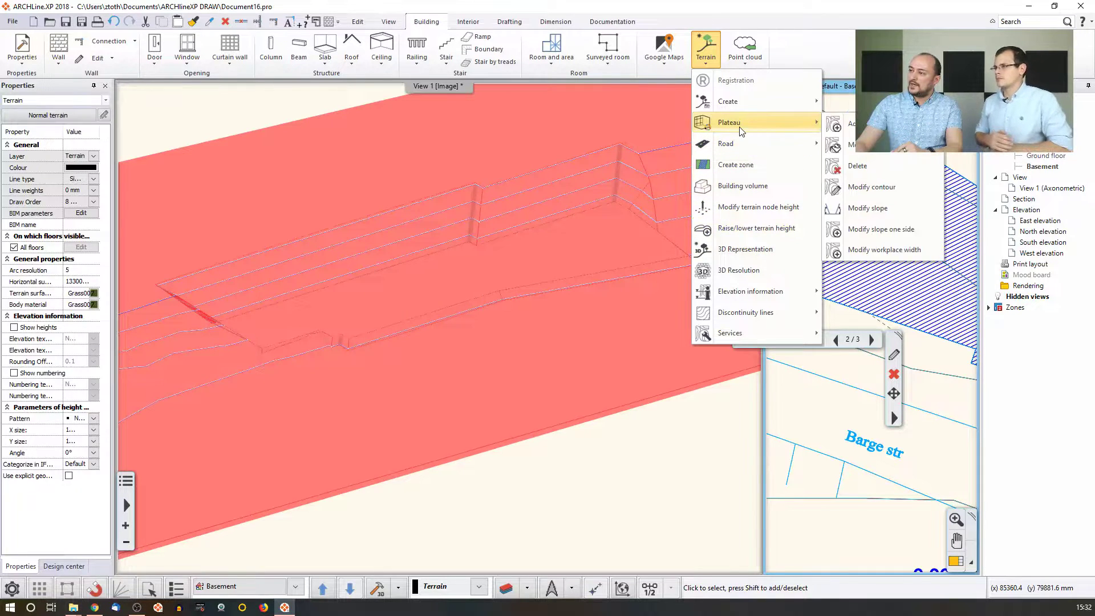
click(865, 229)
click(841, 303)
click(593, 323)
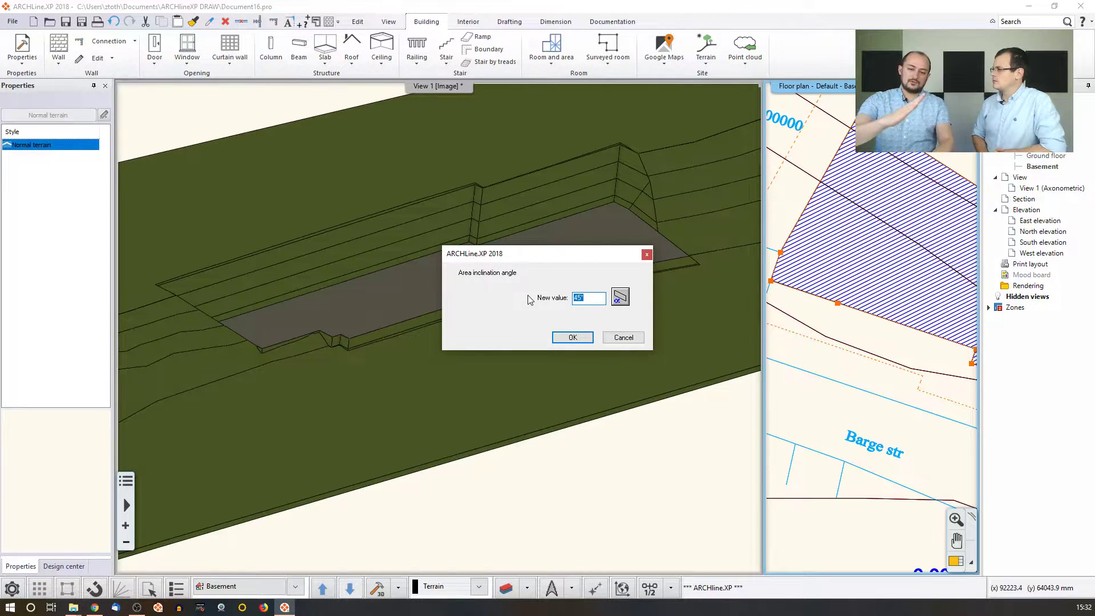
text(0)
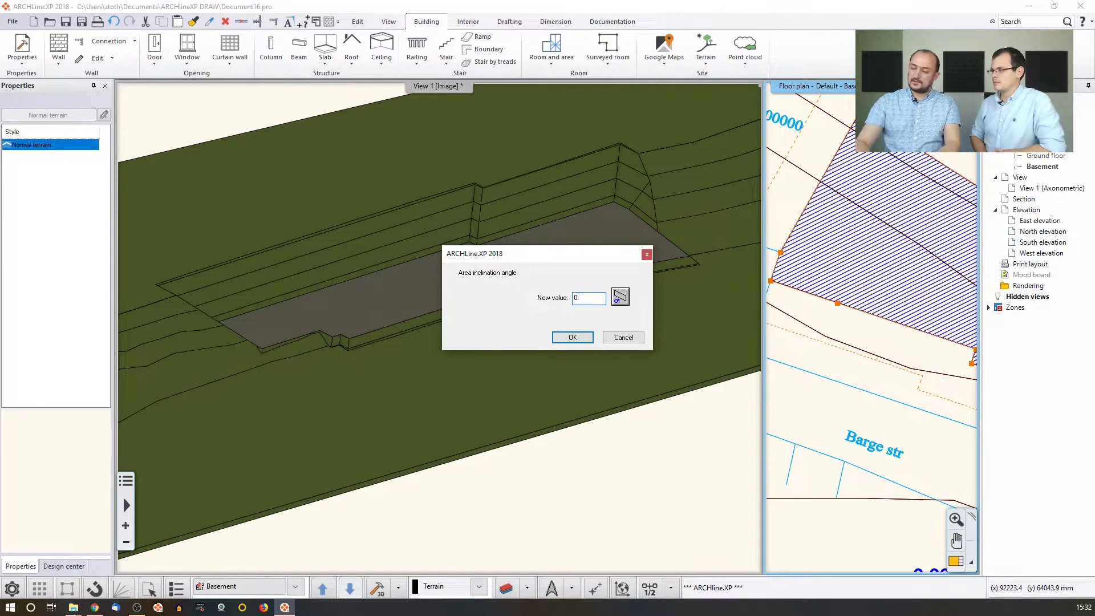
key(Return)
Give two further plateau sides a 45° slope and finish editing.
middle_drag(930, 349, 842, 306)
scroll(841, 306, up, 2)
click(852, 317)
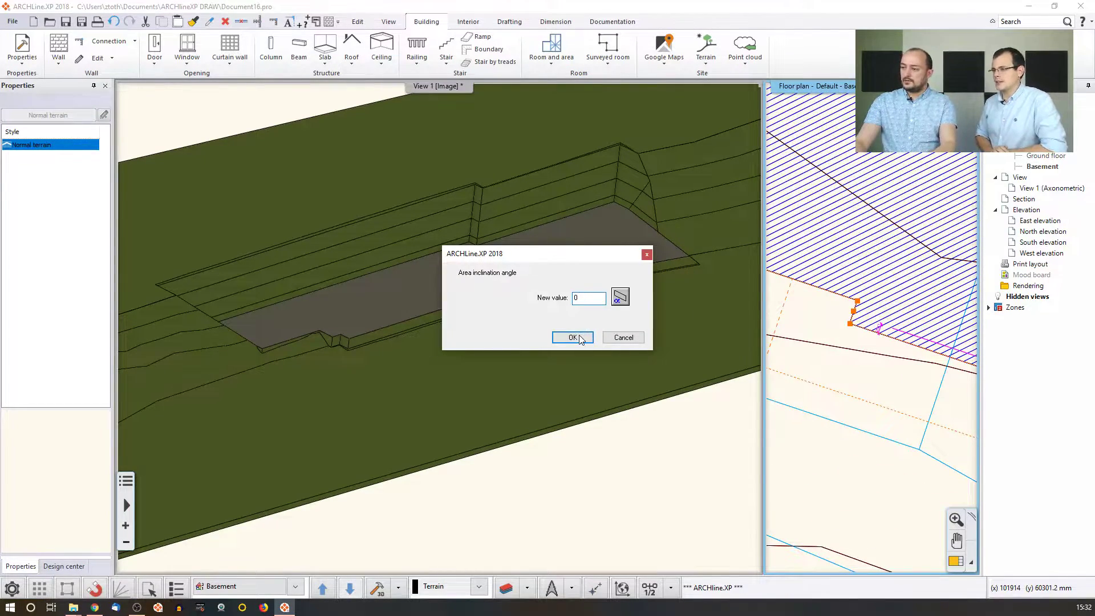
click(572, 337)
middle_drag(875, 372, 804, 345)
click(826, 318)
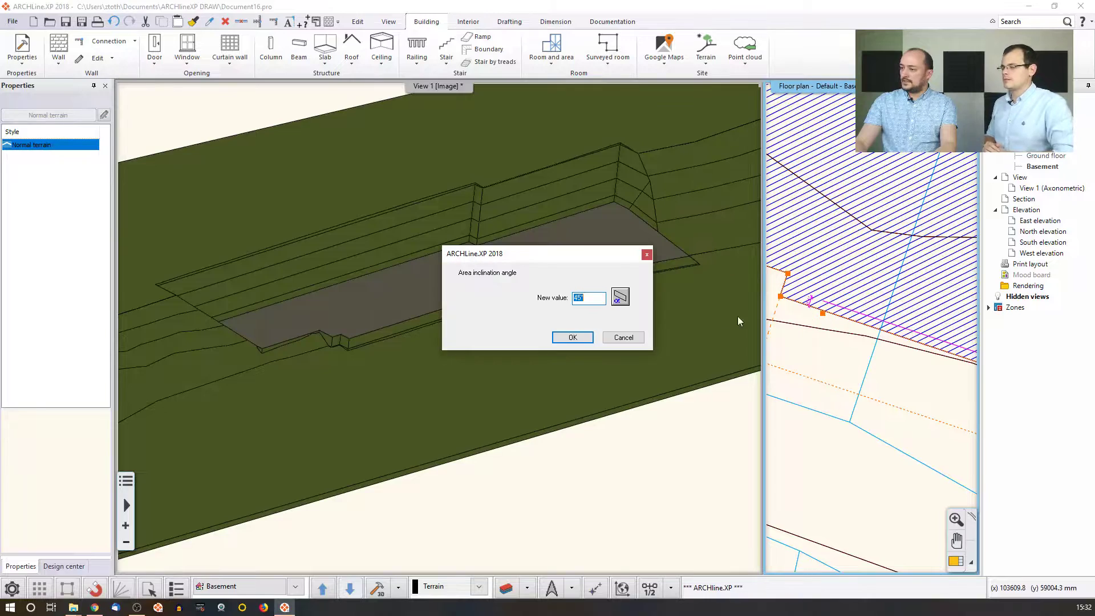
click(572, 337)
scroll(809, 300, down, 3)
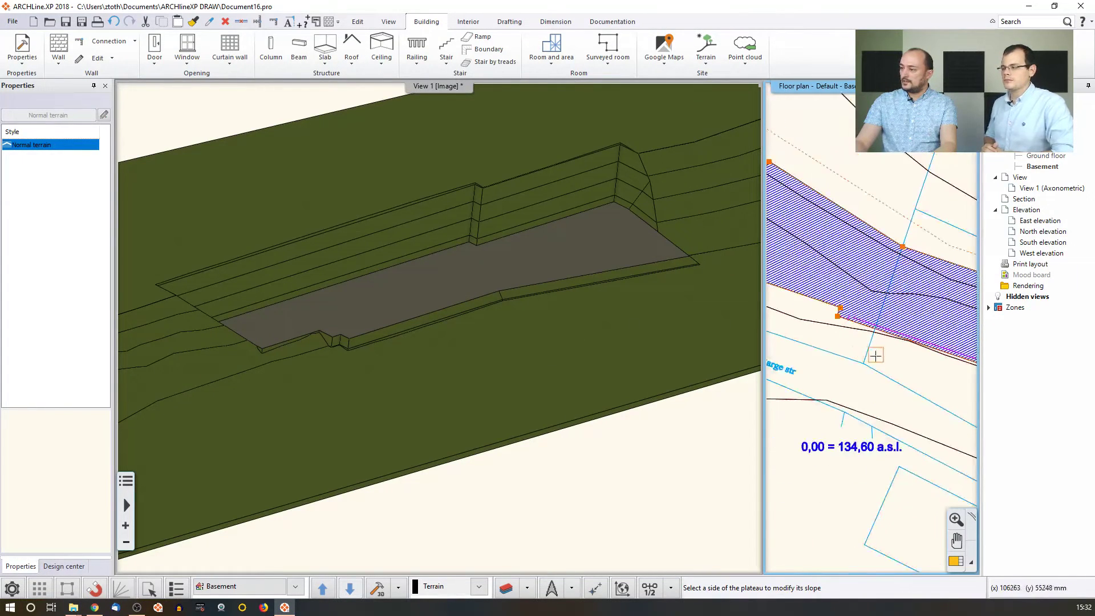
key(Return)
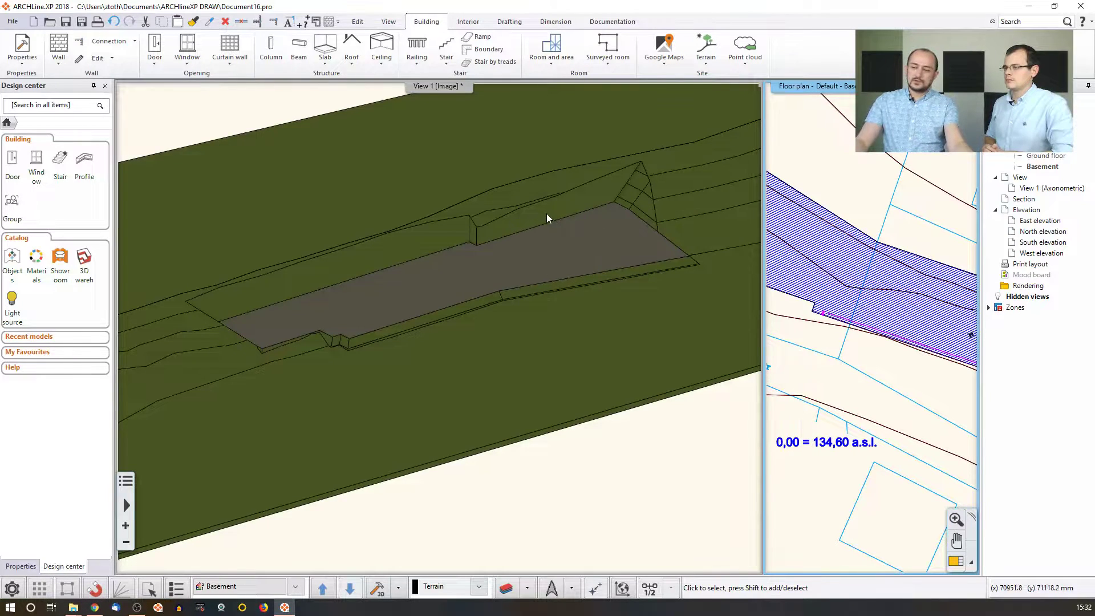
Check the plateau in the 3D terrain, then enlarge the floor plan into the main view.
middle_drag(555, 215, 492, 246)
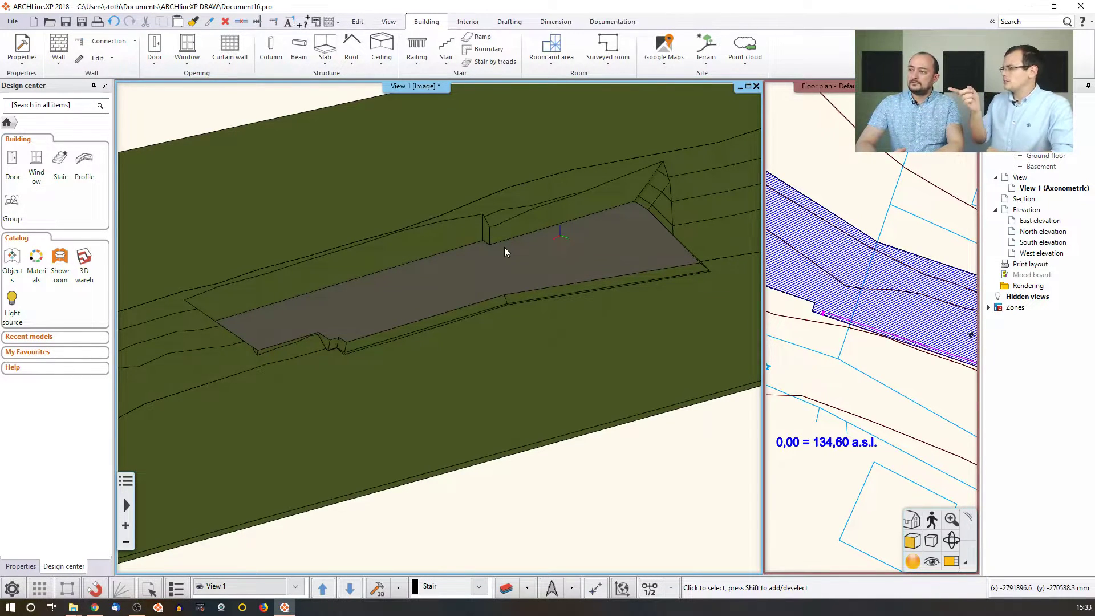
click(907, 123)
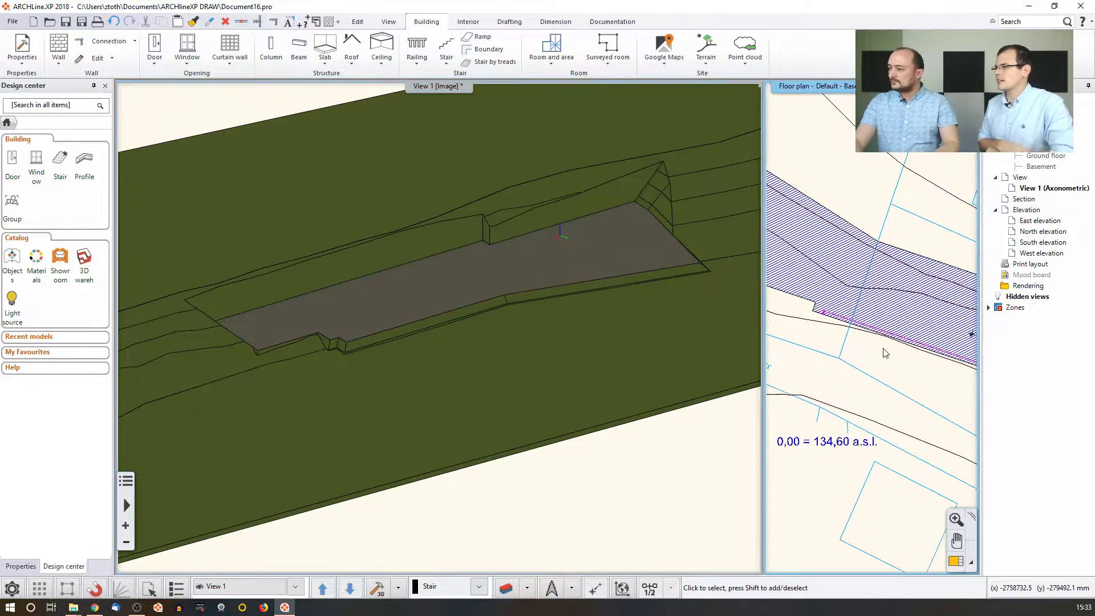
click(956, 519)
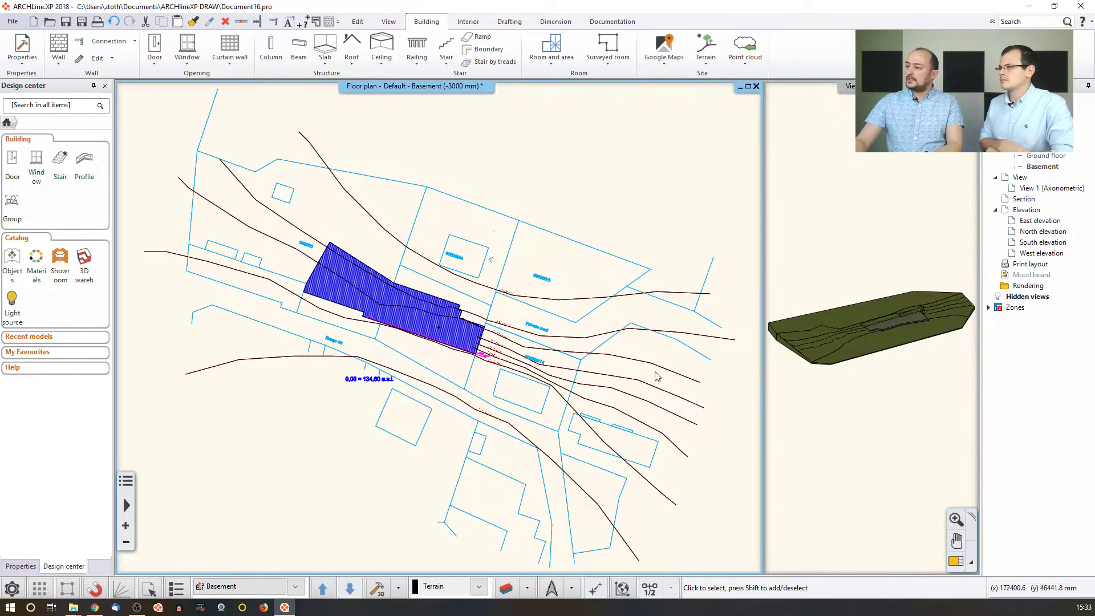
Apply the eggshell material to the plateau area with Plateau > Modify material.
click(705, 60)
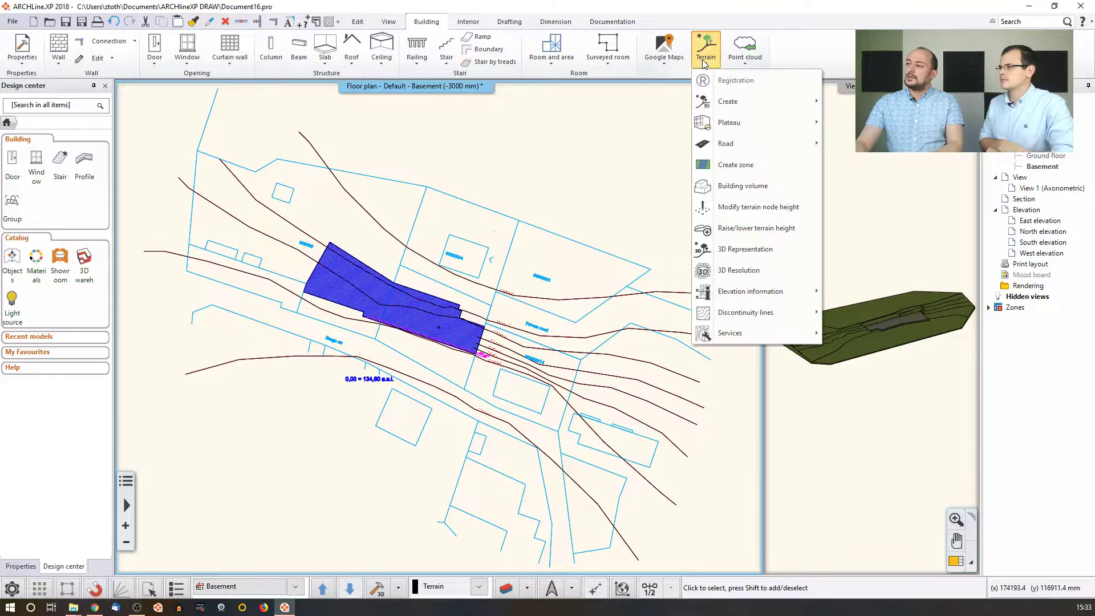
mouse_move(724, 125)
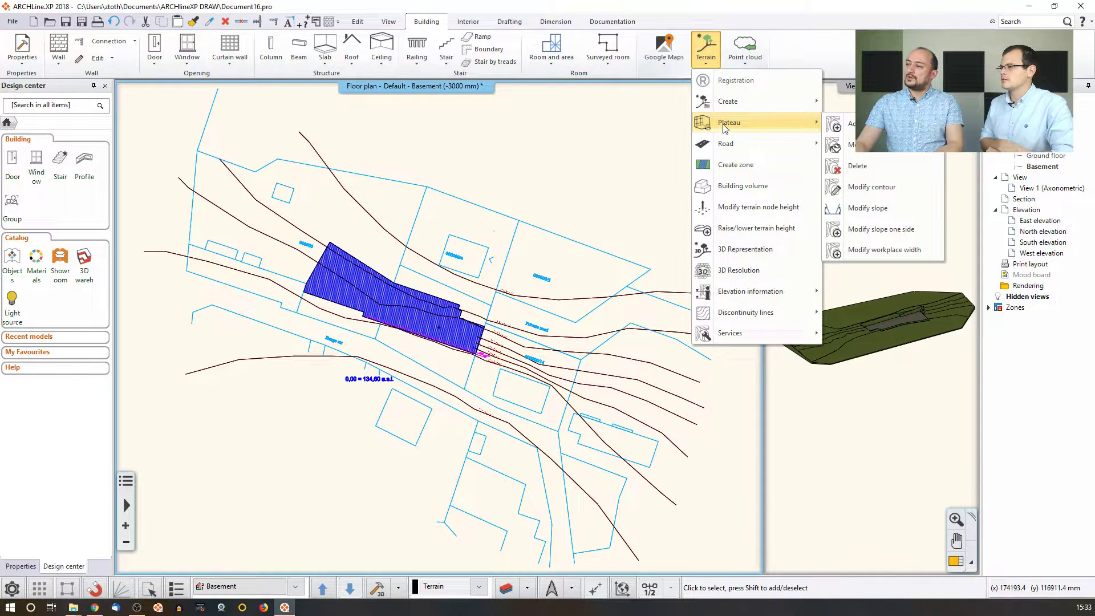
click(864, 166)
scroll(322, 275, up, 3)
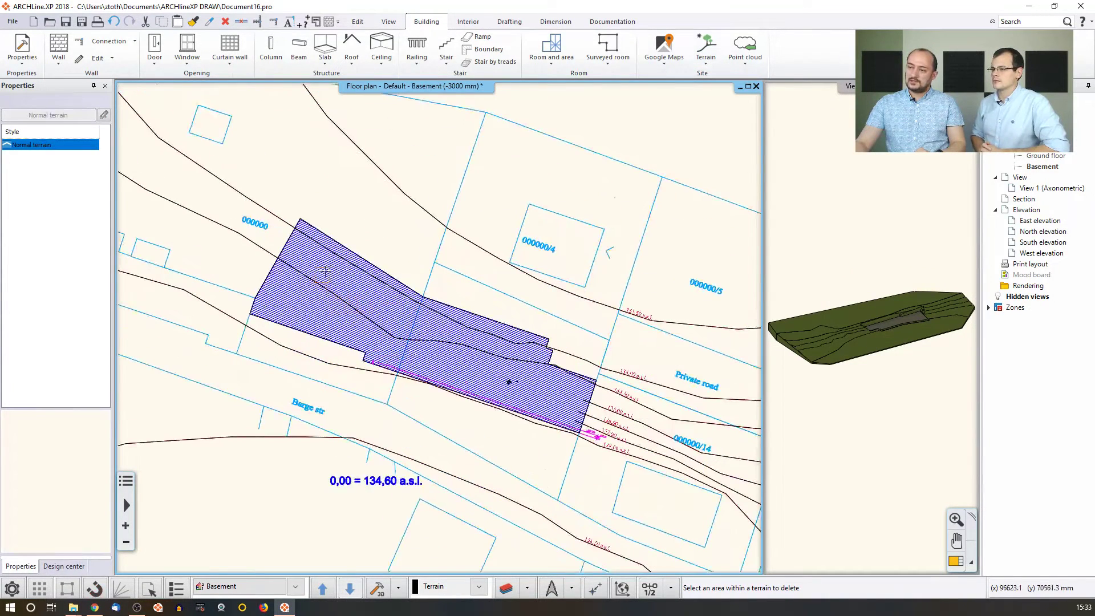
click(349, 242)
mouse_move(875, 351)
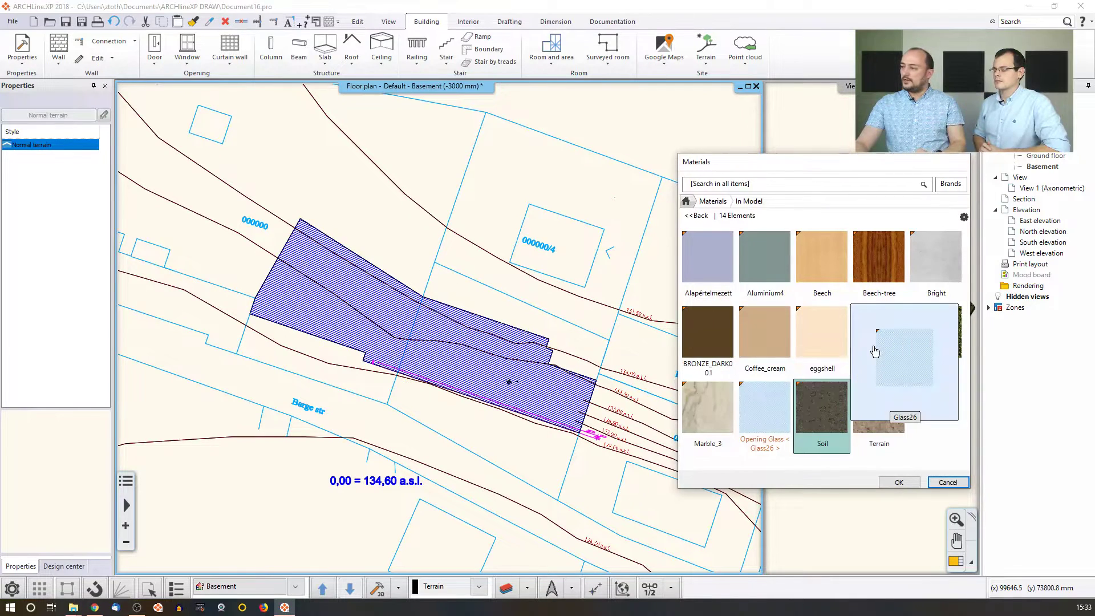
click(833, 358)
click(899, 482)
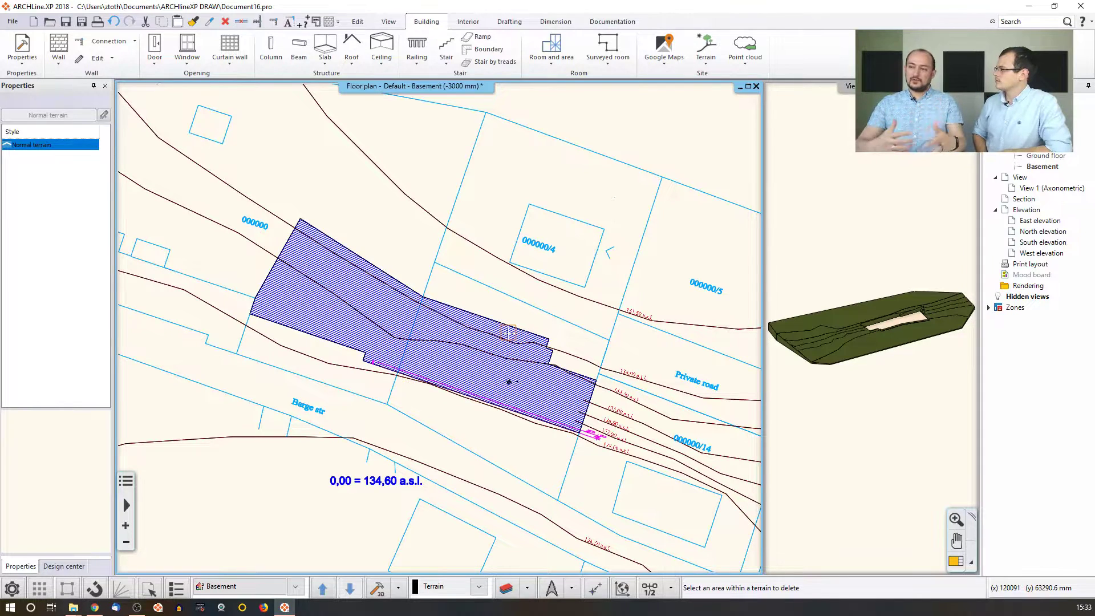
key(Escape)
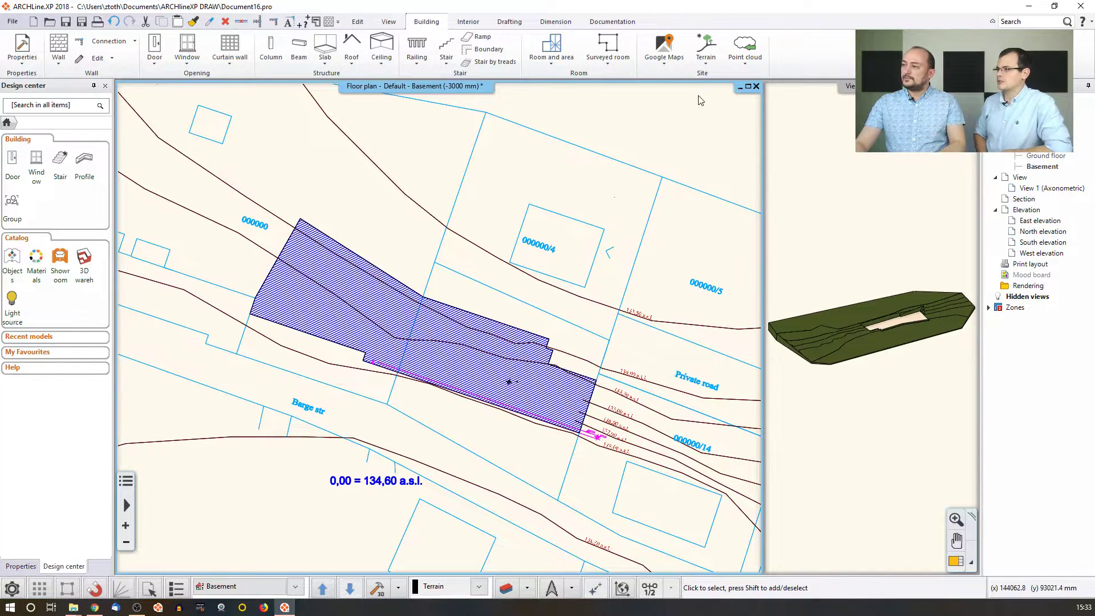
click(706, 64)
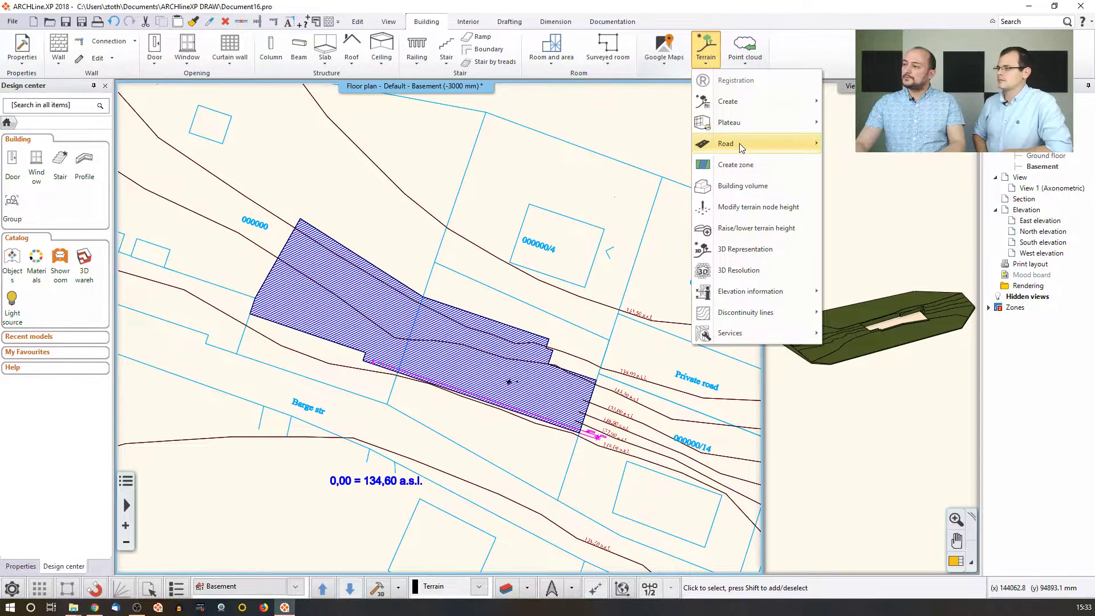
Start a road on the terrain: a straight segment from the plateau edge, then a smooth curve.
mouse_move(740, 143)
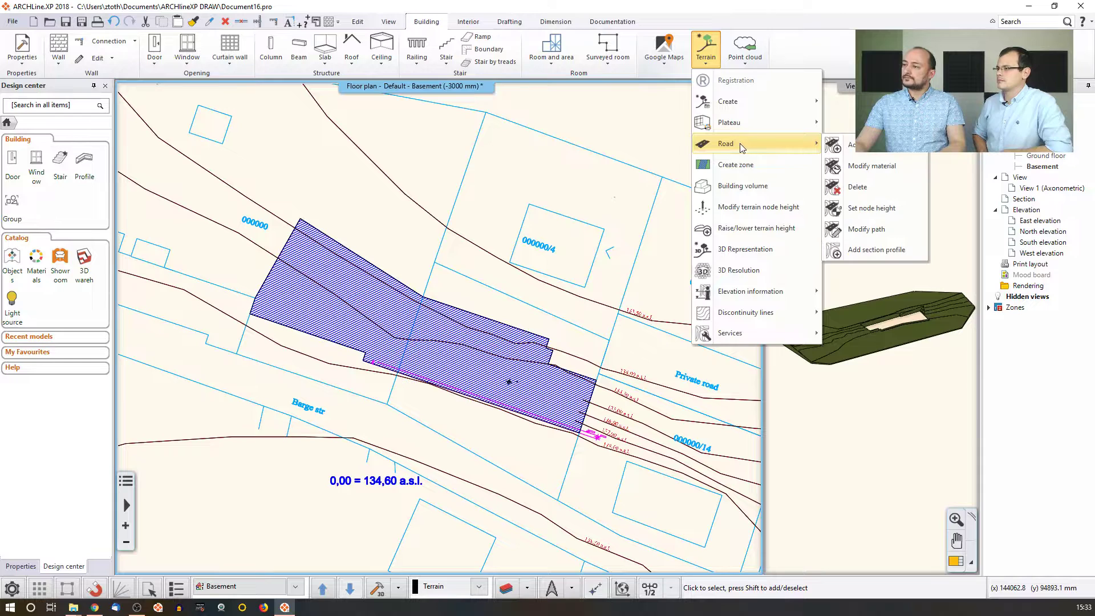
click(844, 149)
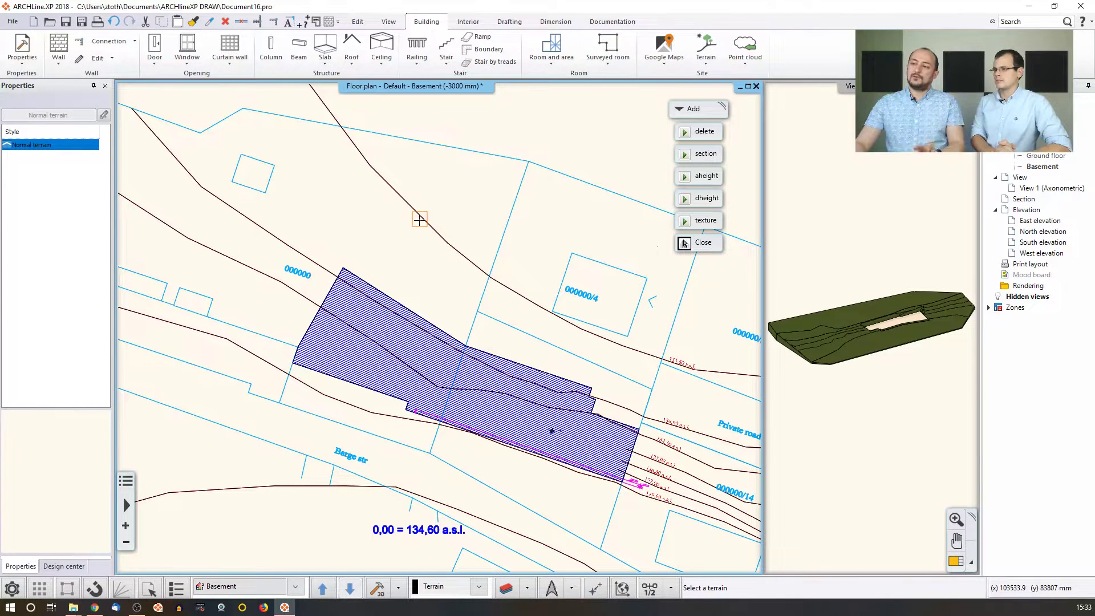
click(461, 256)
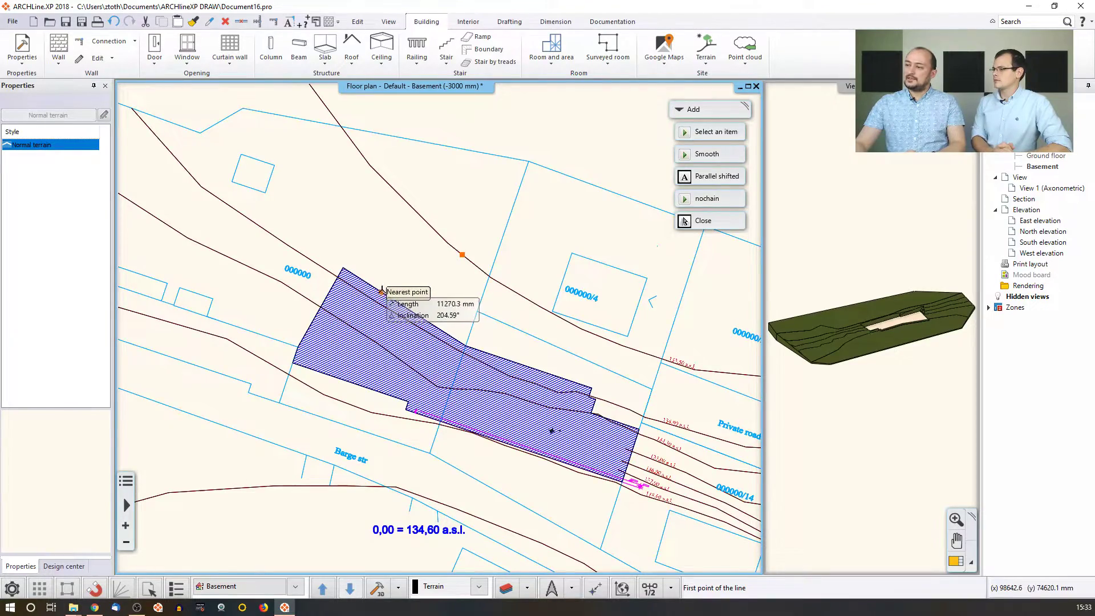
scroll(382, 291, up, 3)
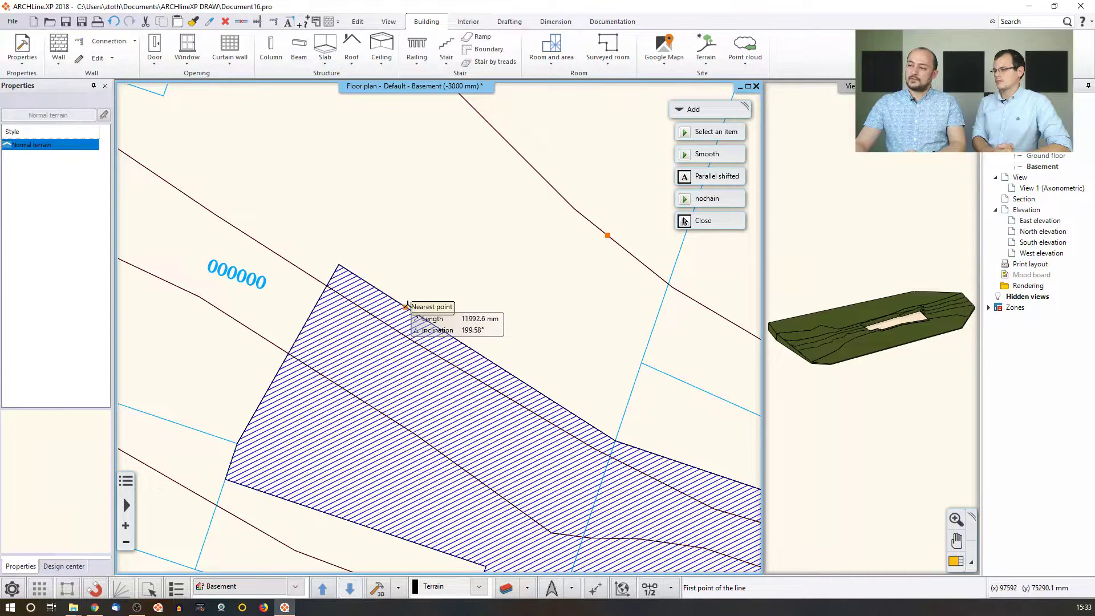
click(406, 306)
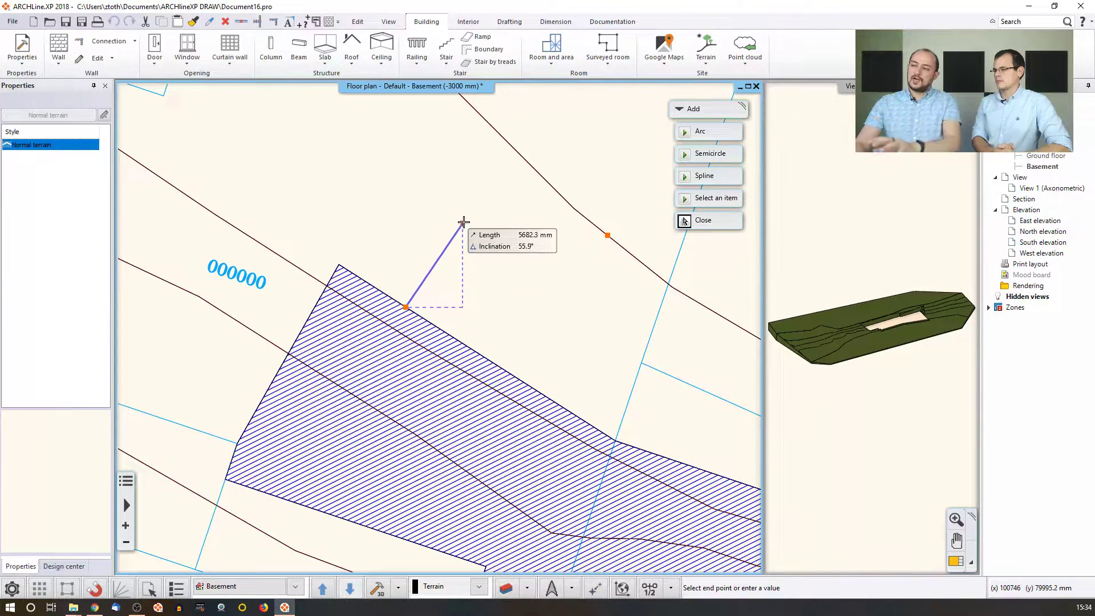
click(466, 220)
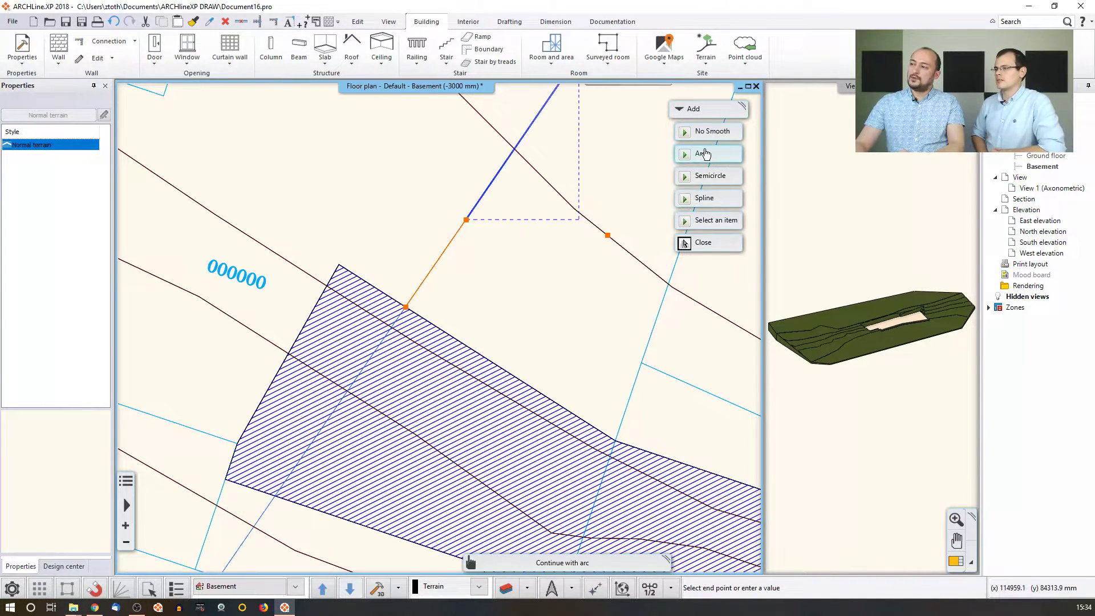
click(707, 132)
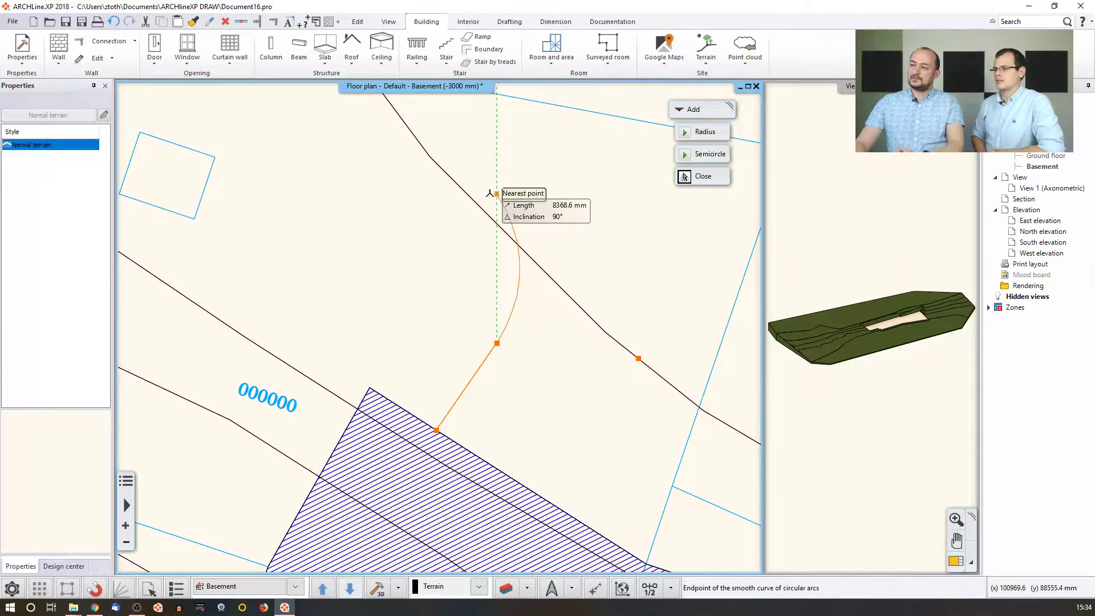
click(491, 193)
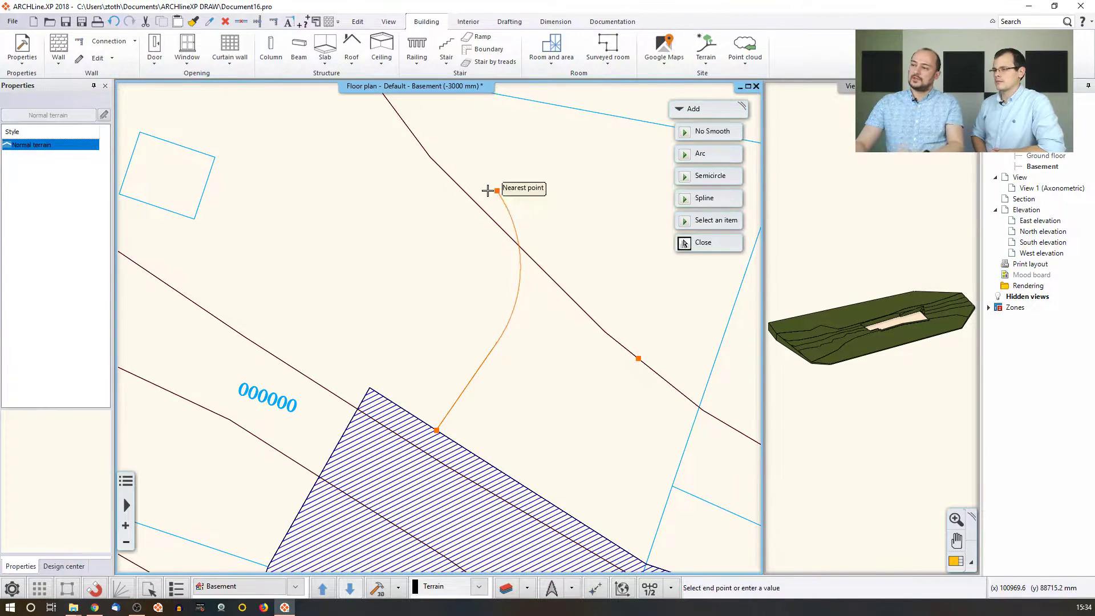
Extend the road with two circular arcs toward the upper left and finish the path.
click(693, 155)
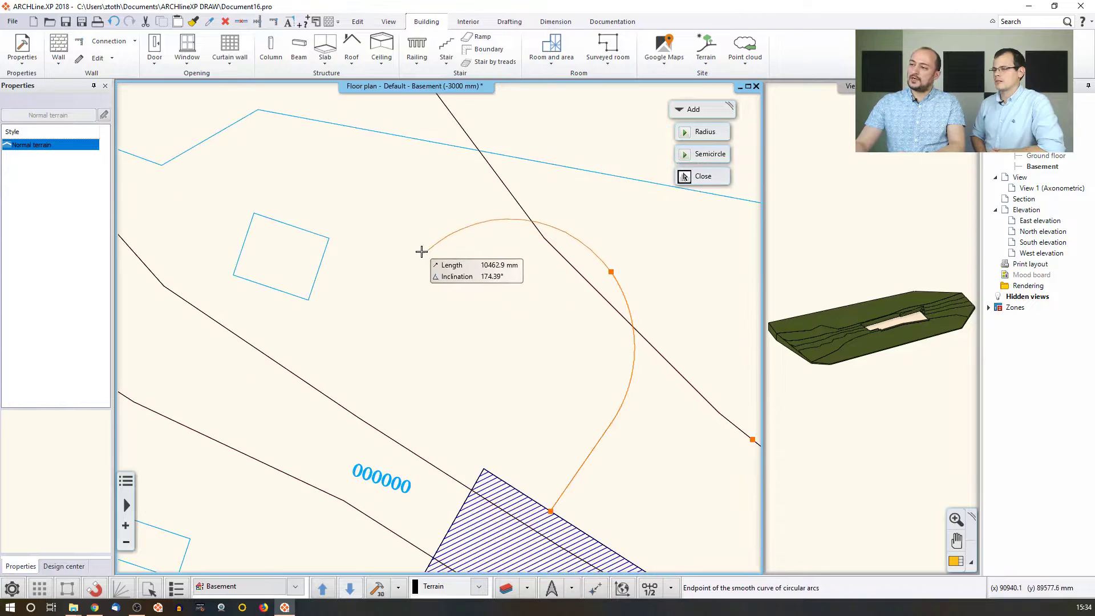
click(388, 219)
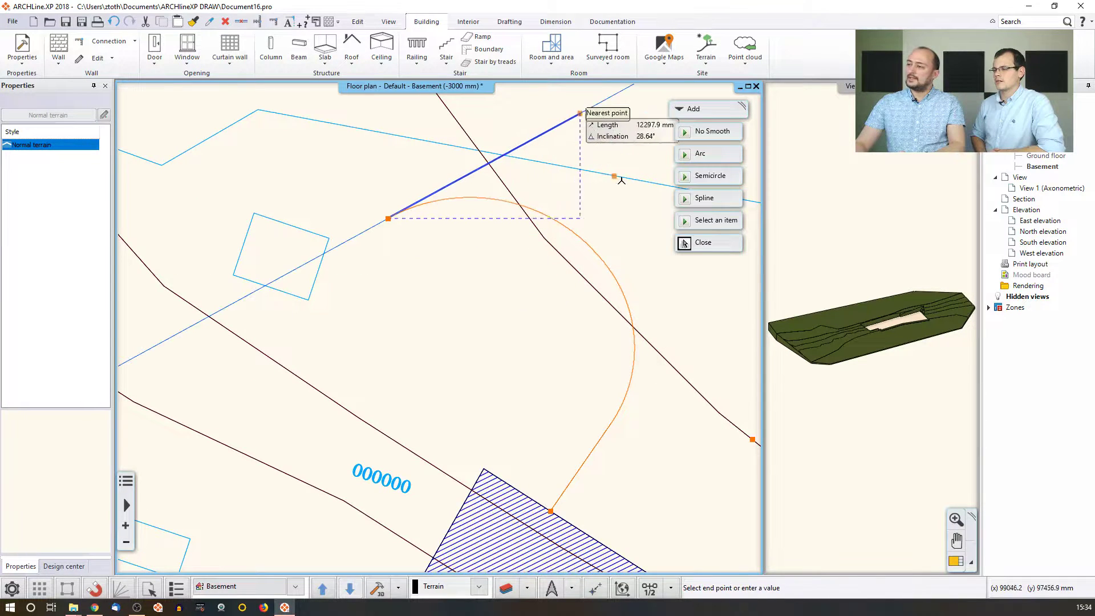
click(693, 154)
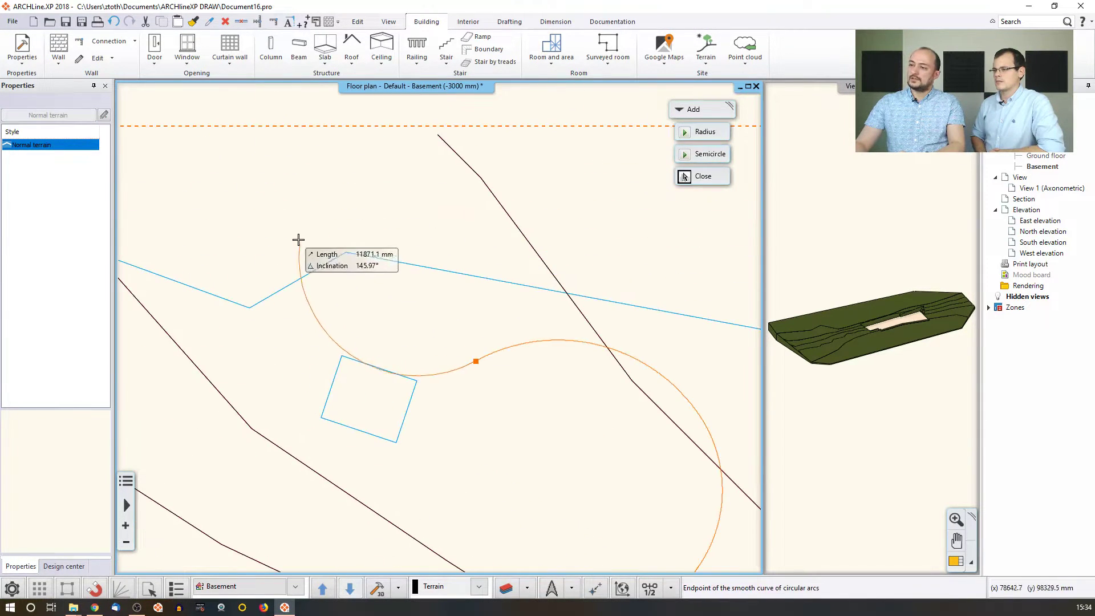
click(155, 148)
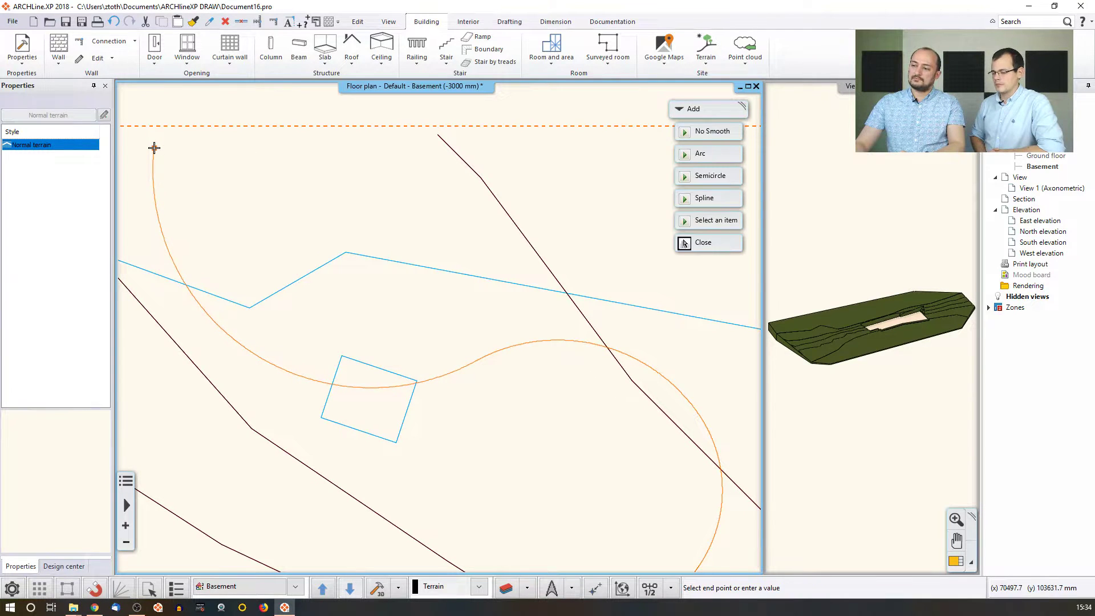
right_click(249, 232)
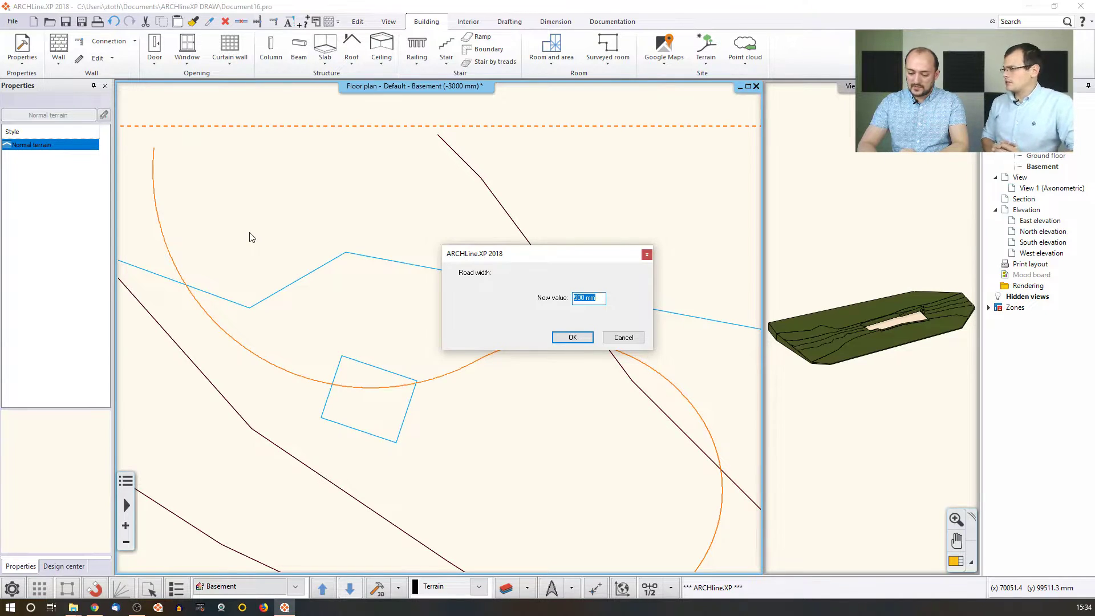
Set the road width to 3000 mm.
text(3000)
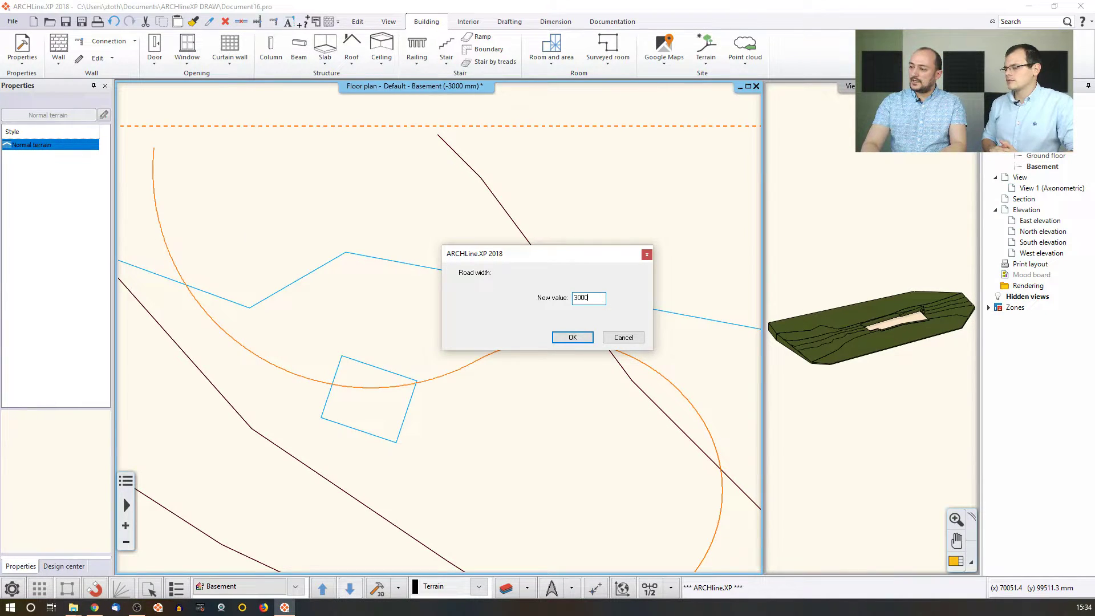
key(Return)
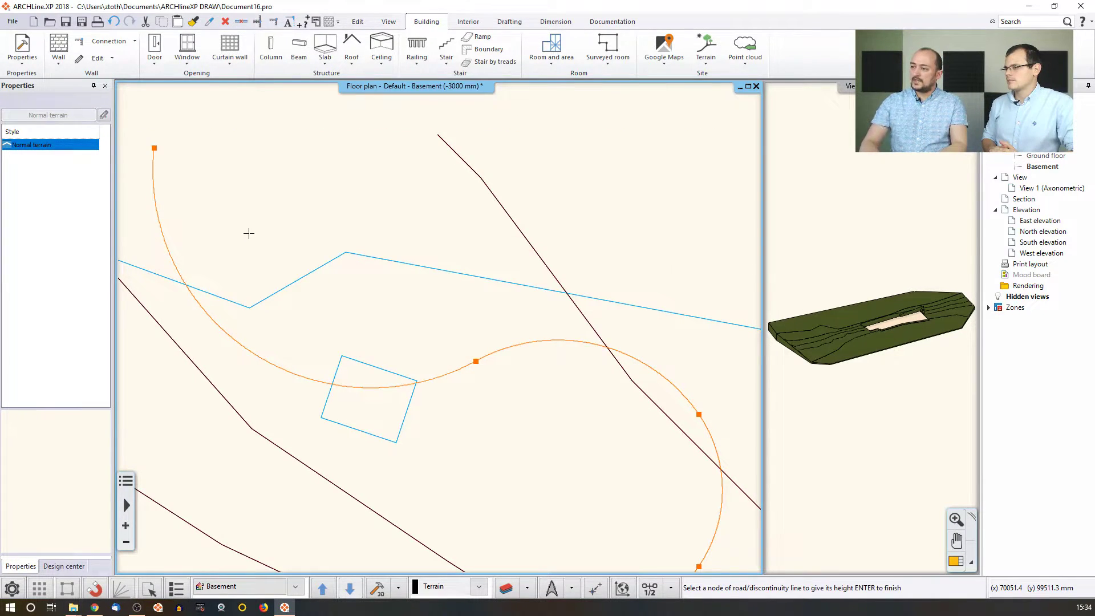
middle_drag(408, 343, 404, 282)
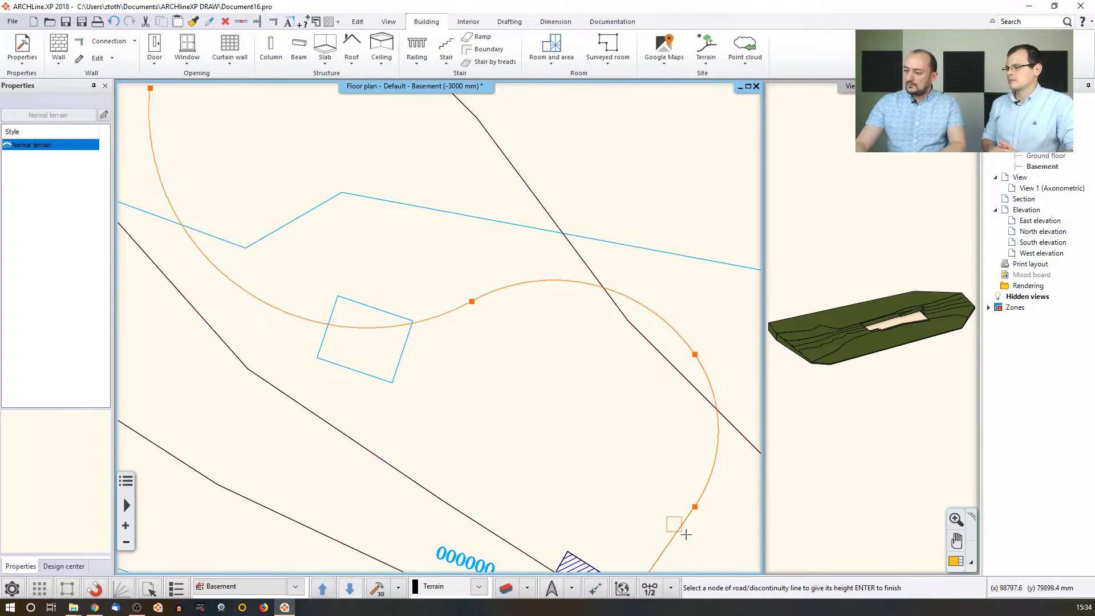
middle_drag(656, 523, 594, 385)
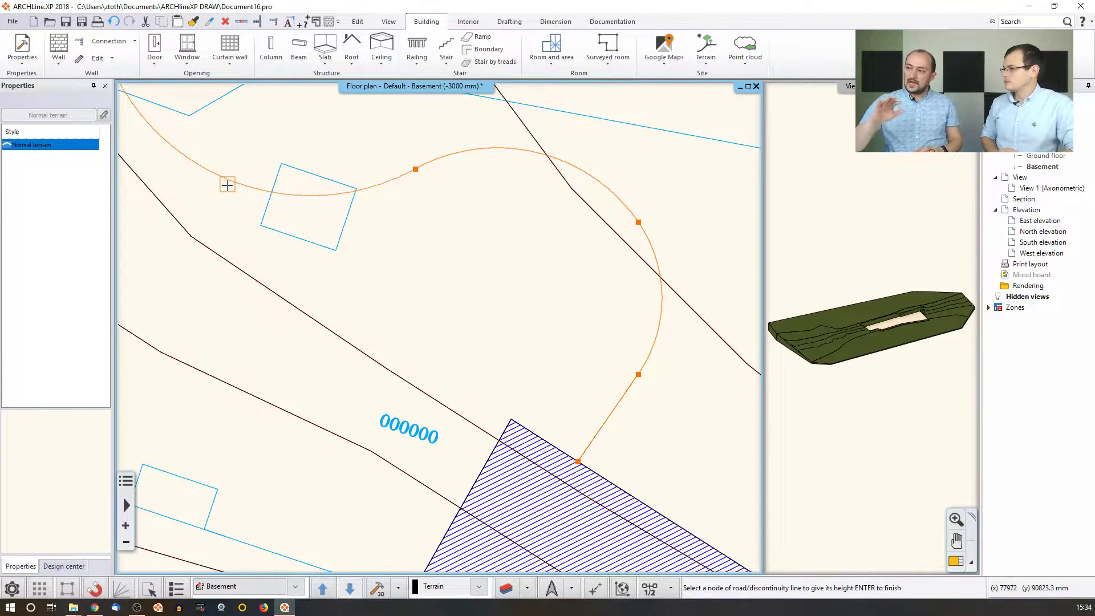
Accept the lower node's height and set the next road node to 133.5 m.
click(580, 462)
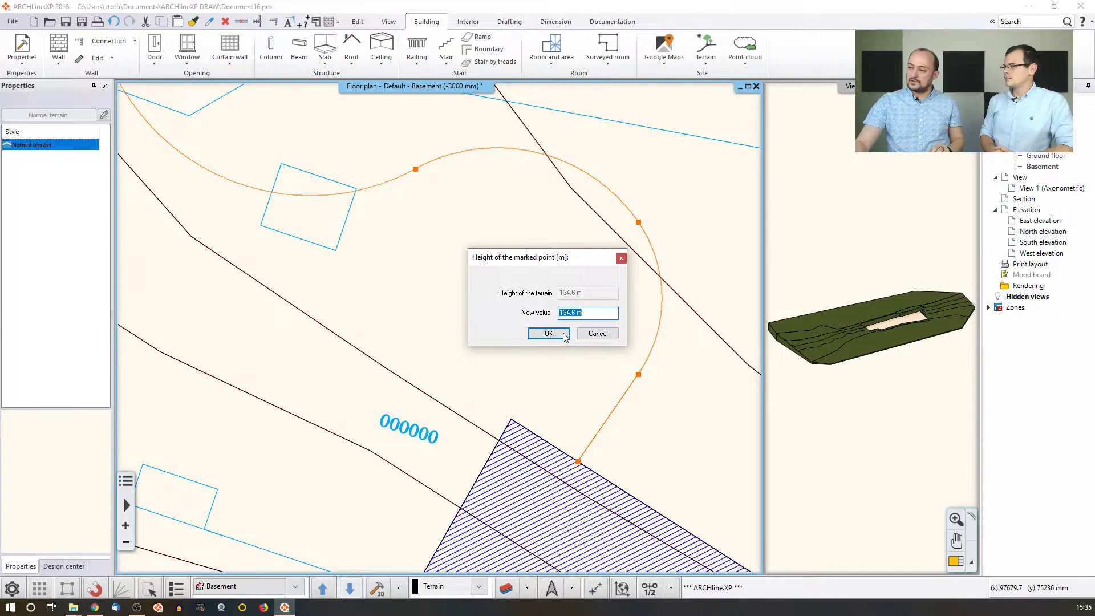
click(559, 334)
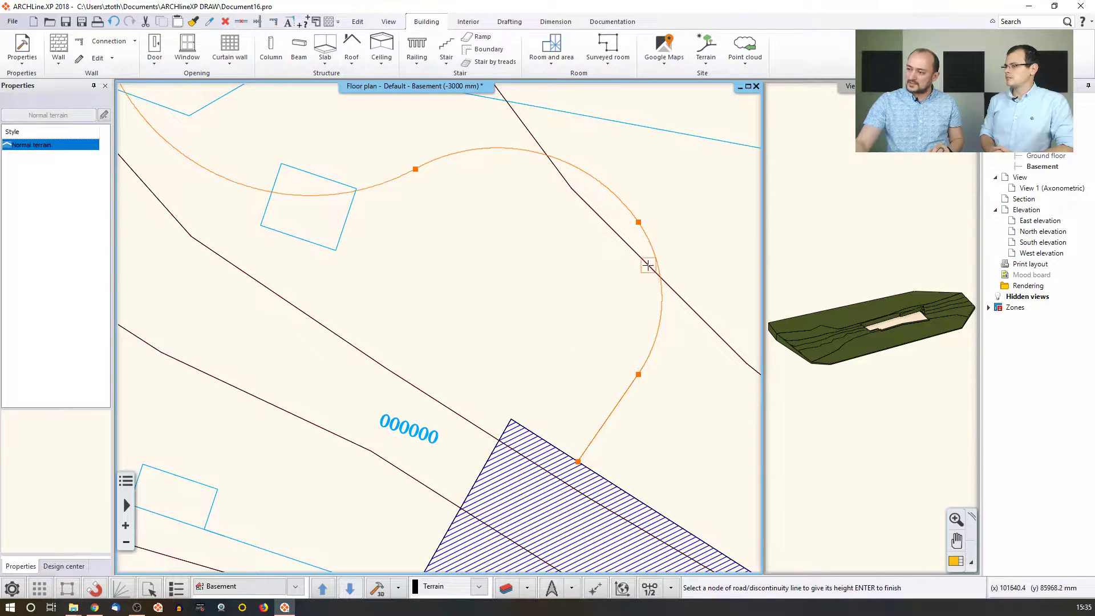
click(638, 222)
drag(567, 313, 627, 313)
text(33.5)
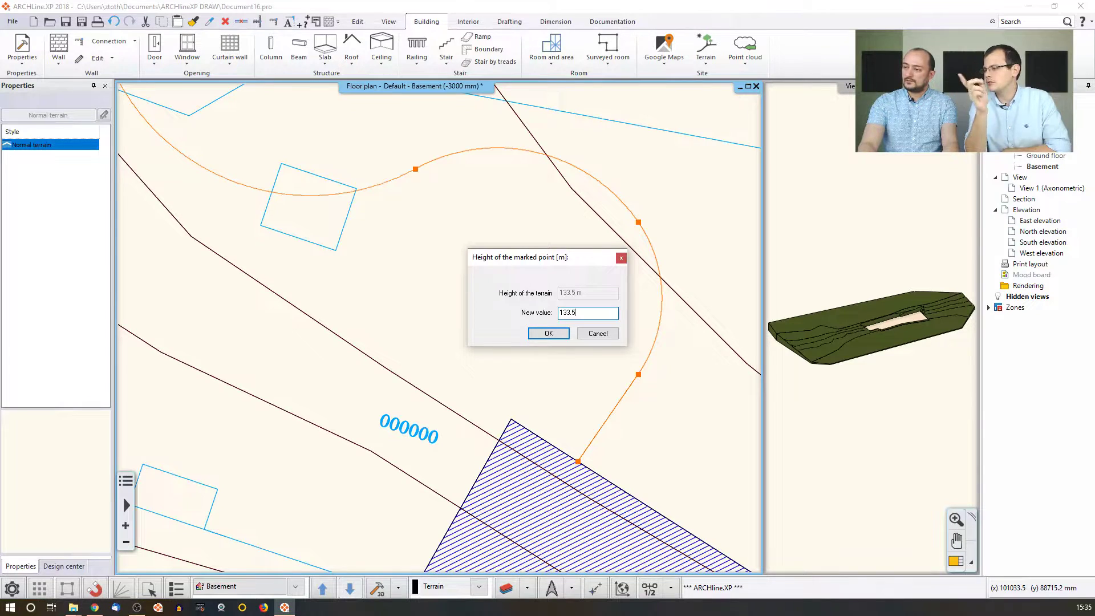
key(Return)
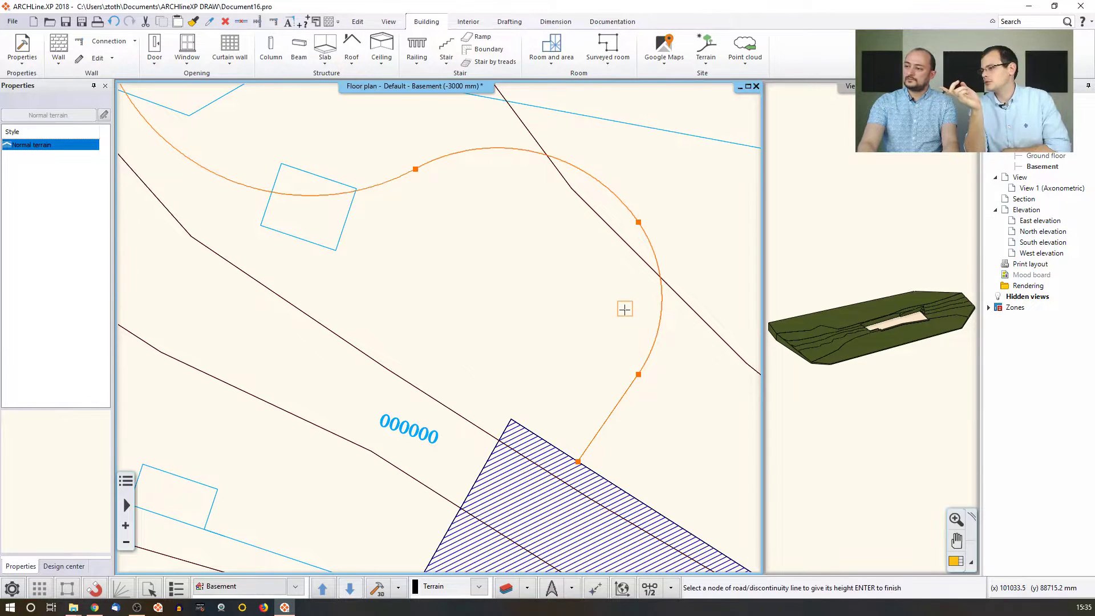
Adjust the upper curve node's height and set the far end node to 133 m.
click(416, 170)
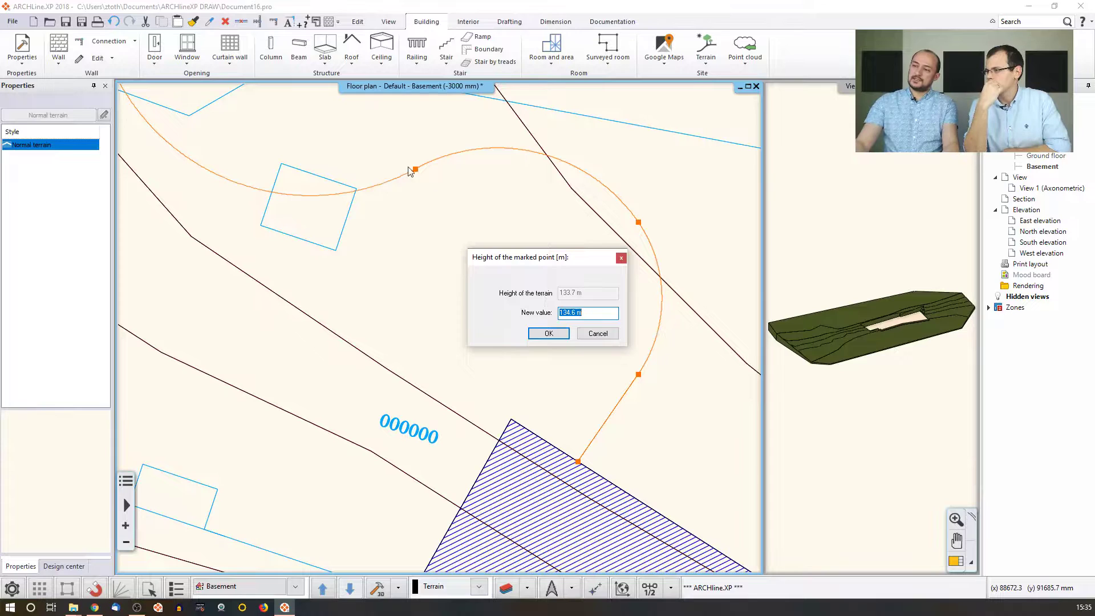
click(574, 313)
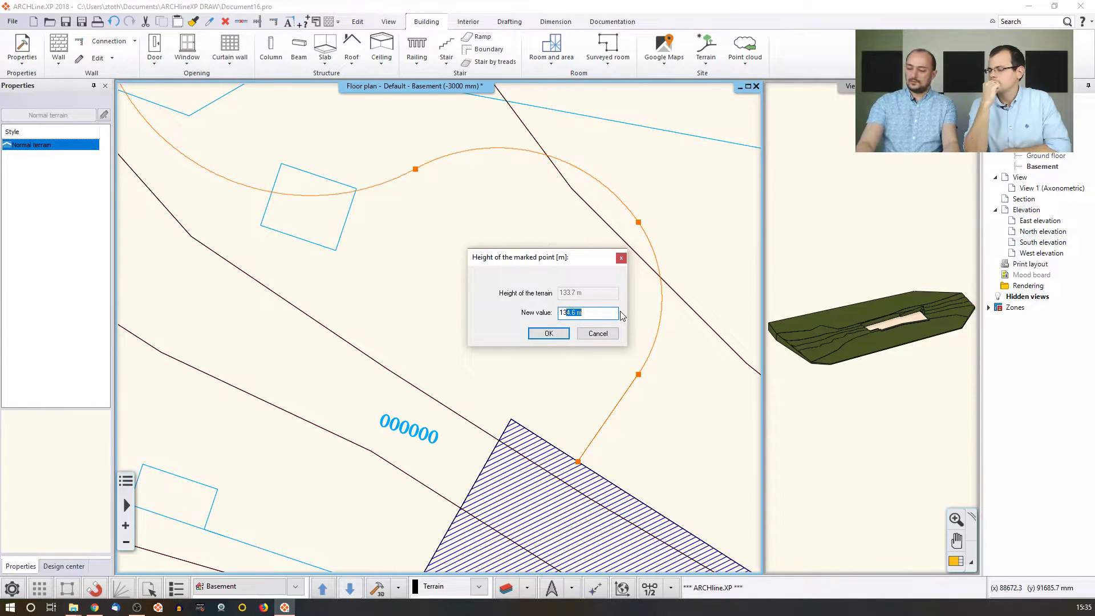
text(3.7)
key(Return)
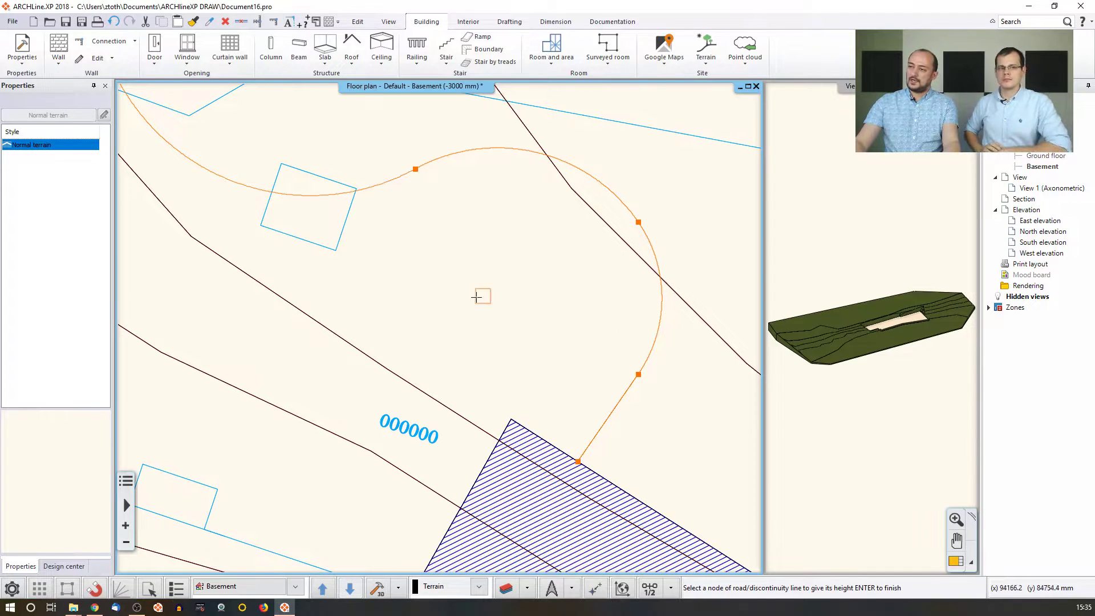
middle_drag(436, 285, 650, 376)
middle_drag(348, 120, 388, 199)
click(350, 125)
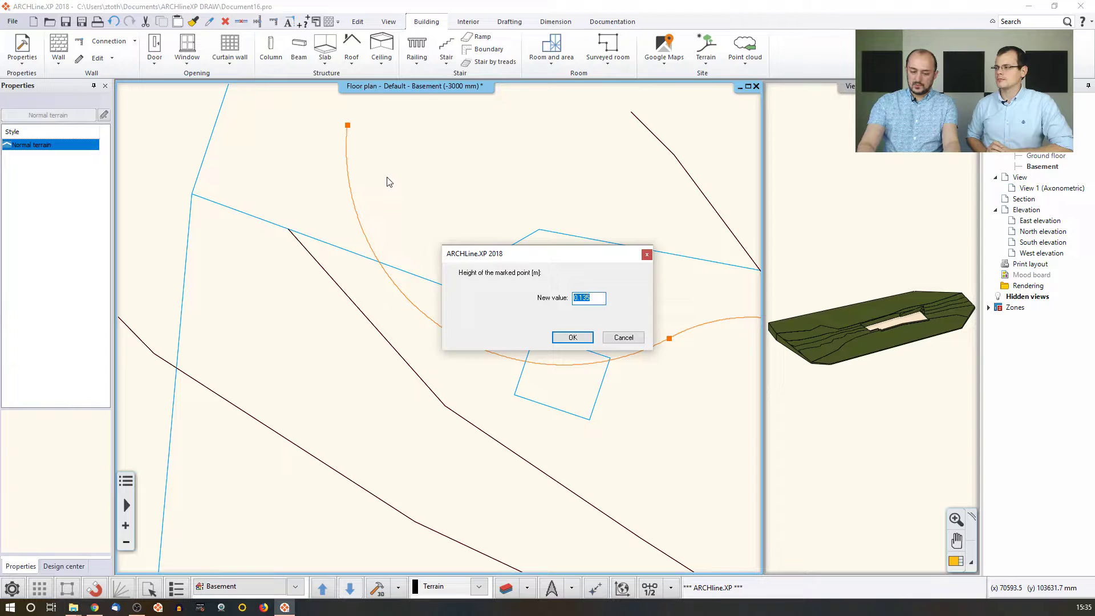
text(133)
key(Return)
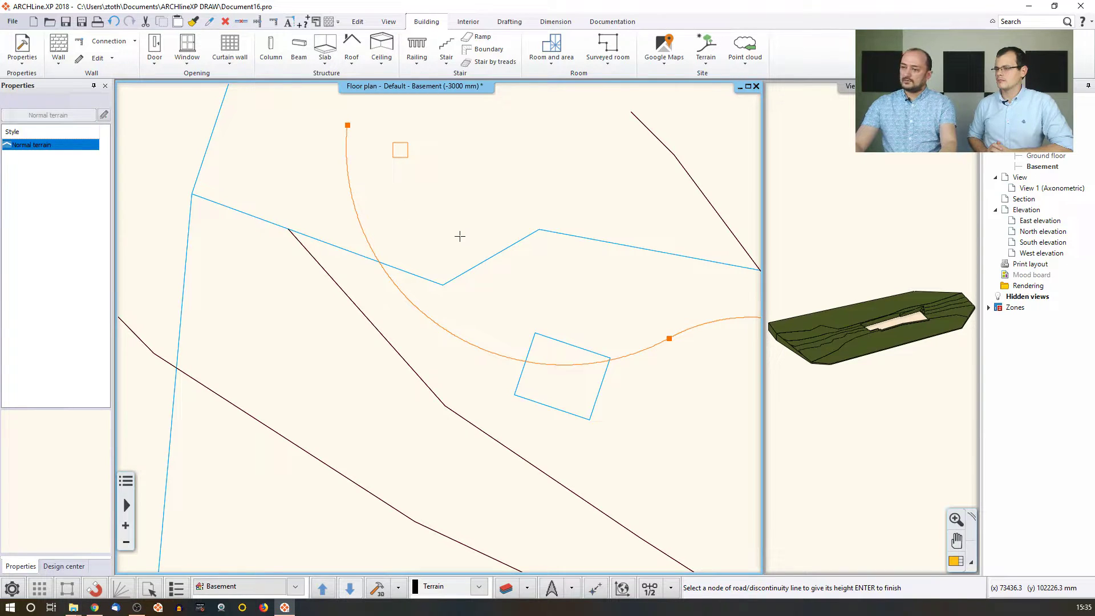
Generate the road, review it in 3D, then undo it with Ctrl+Z.
key(Return)
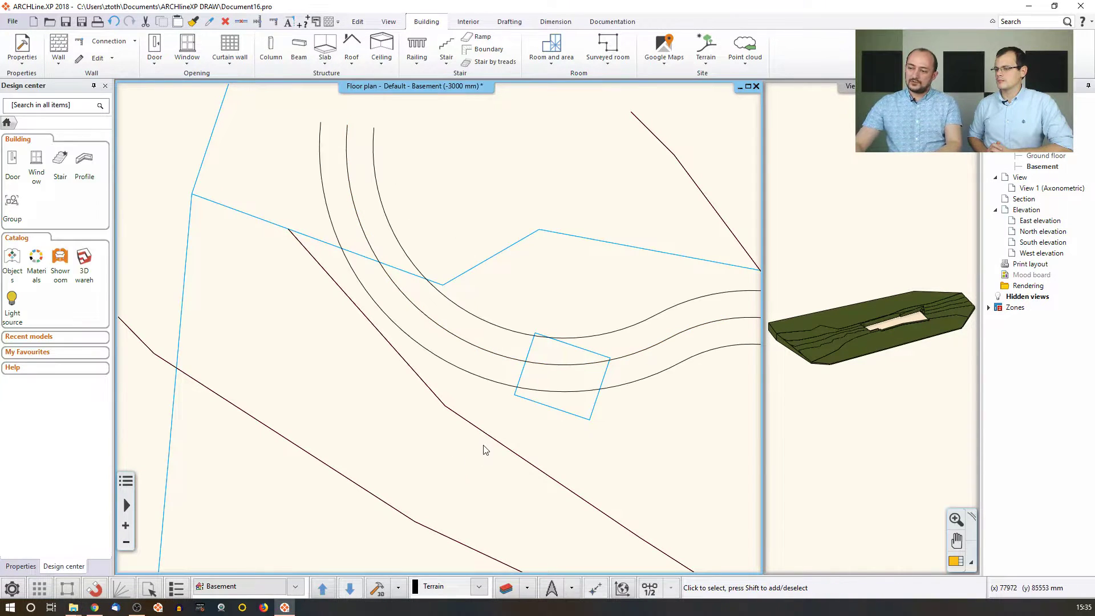
right_click(655, 397)
click(374, 589)
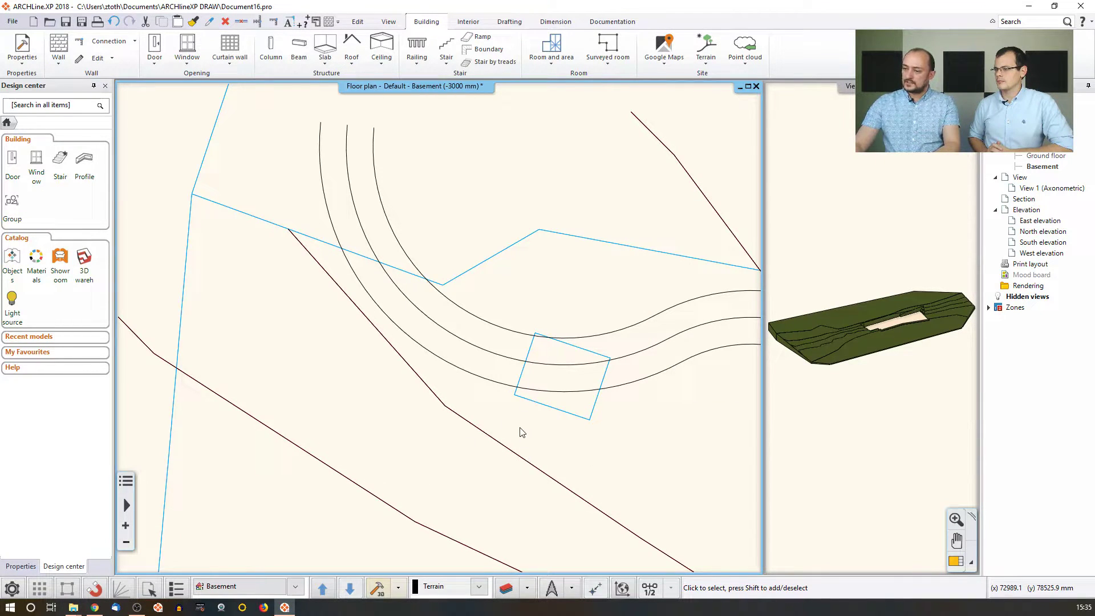
middle_drag(540, 390, 339, 370)
middle_drag(872, 264, 847, 250)
middle_drag(544, 381, 548, 381)
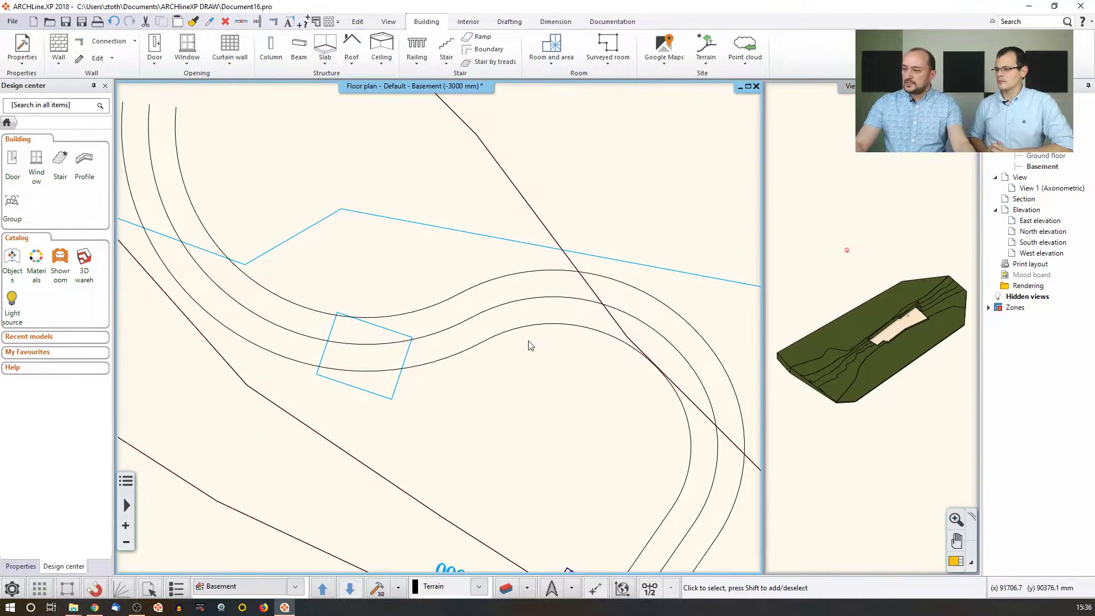
key(ctrl+z)
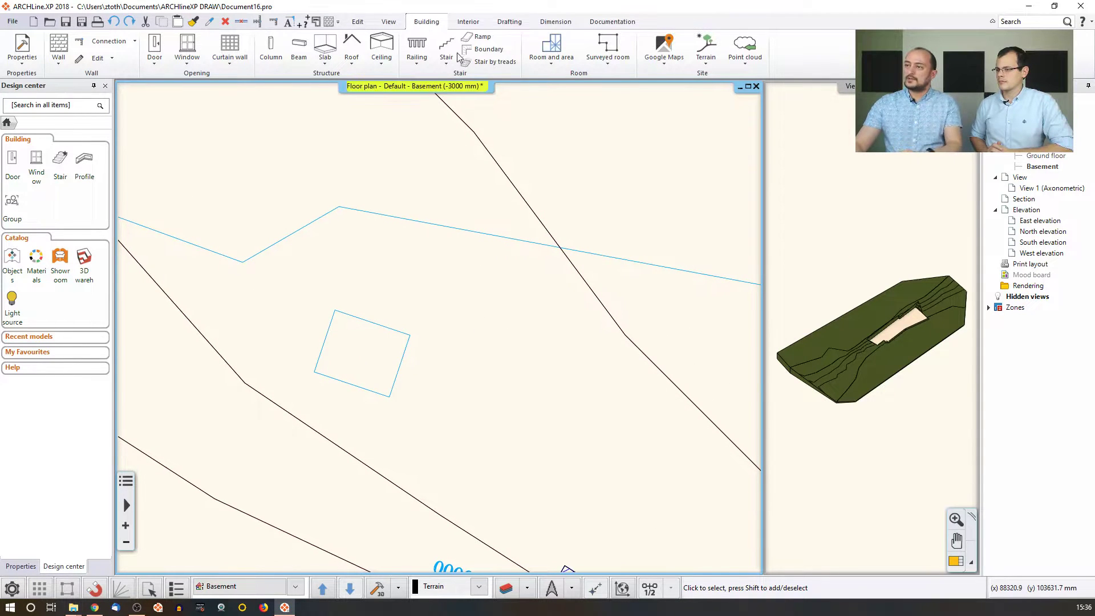
click(706, 49)
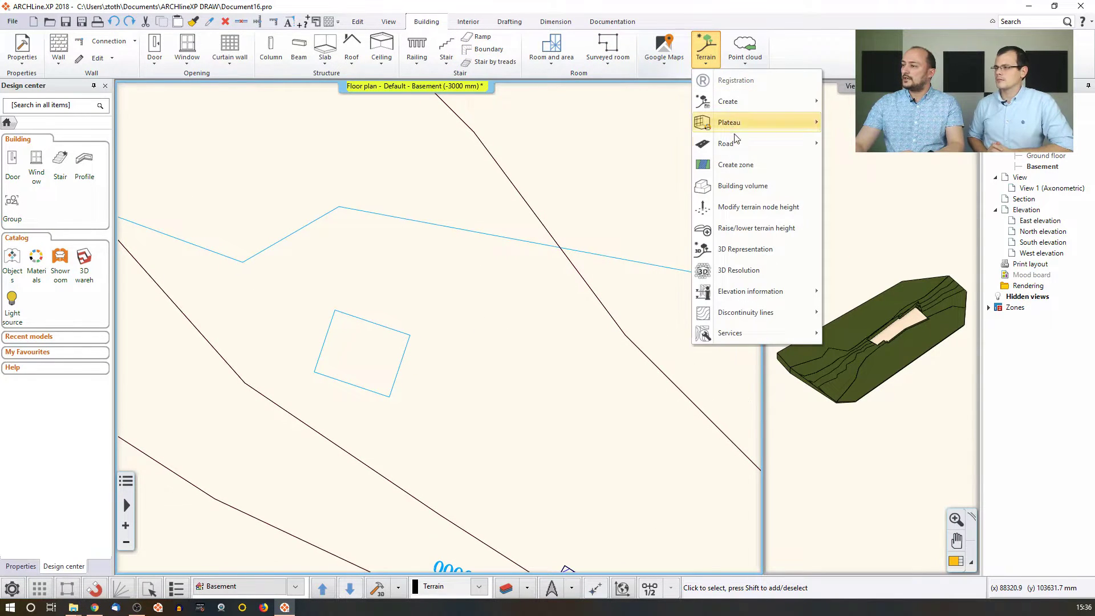
Redraw the road axis beside the hatched area: a straight segment followed by two arcs.
mouse_move(776, 146)
click(843, 145)
scroll(584, 411, down, 2)
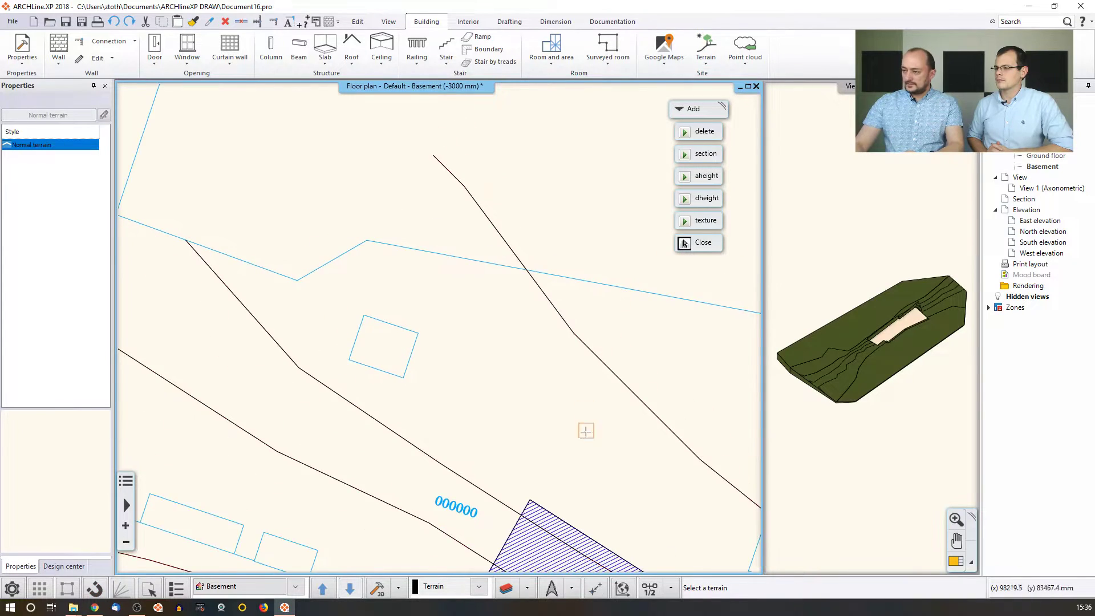
click(479, 359)
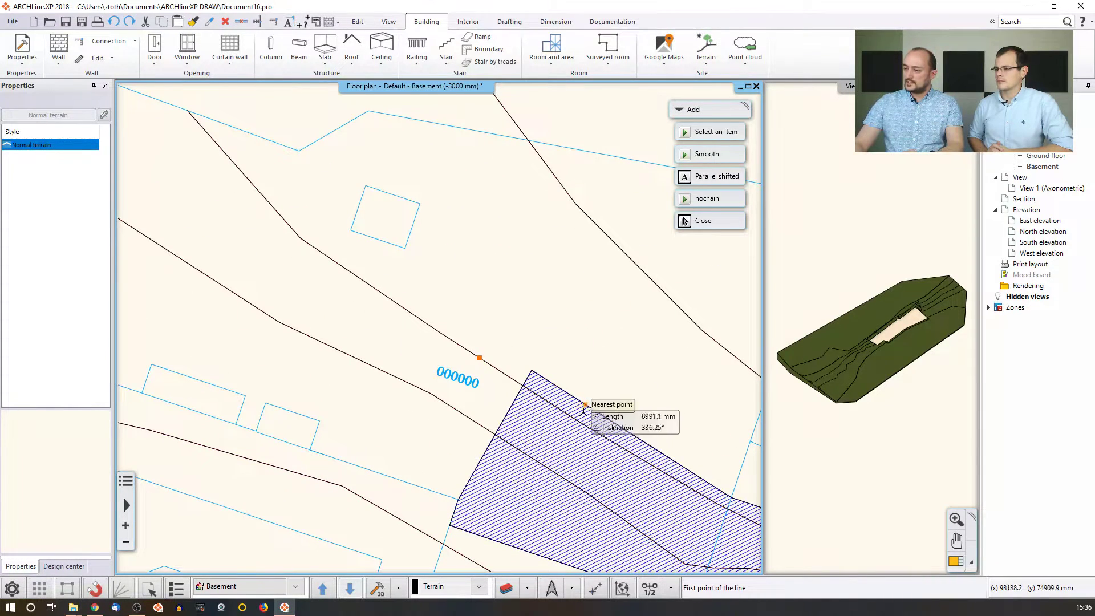
click(583, 403)
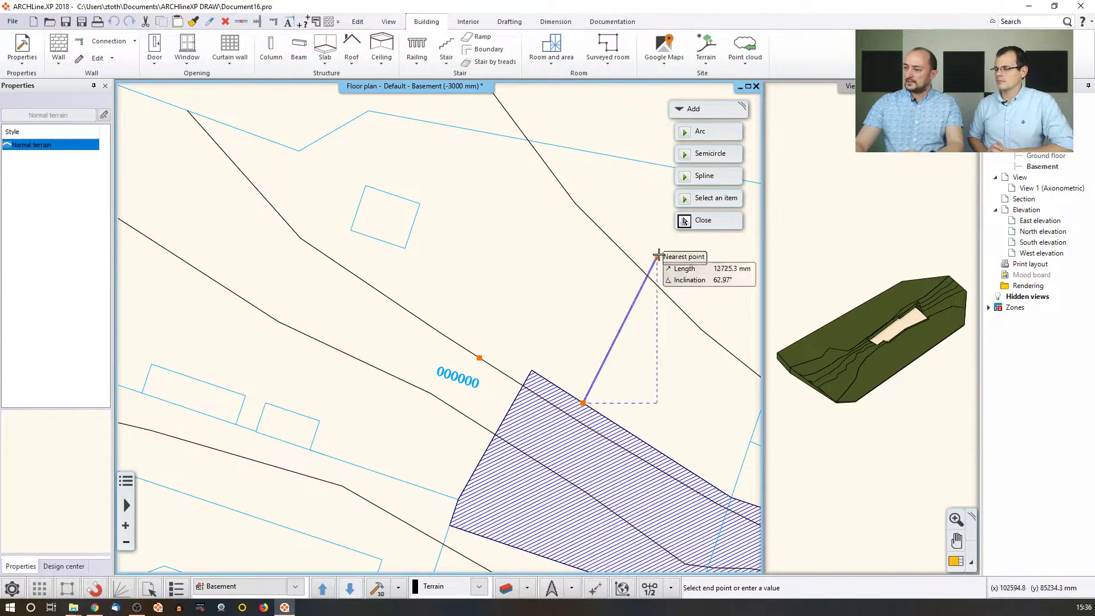
click(643, 302)
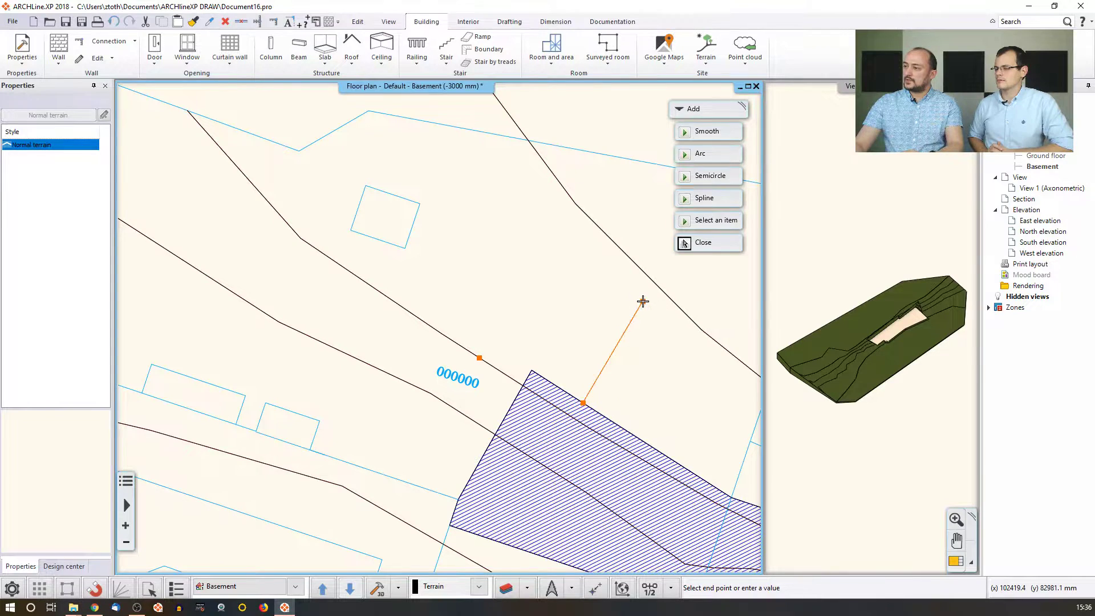
click(707, 154)
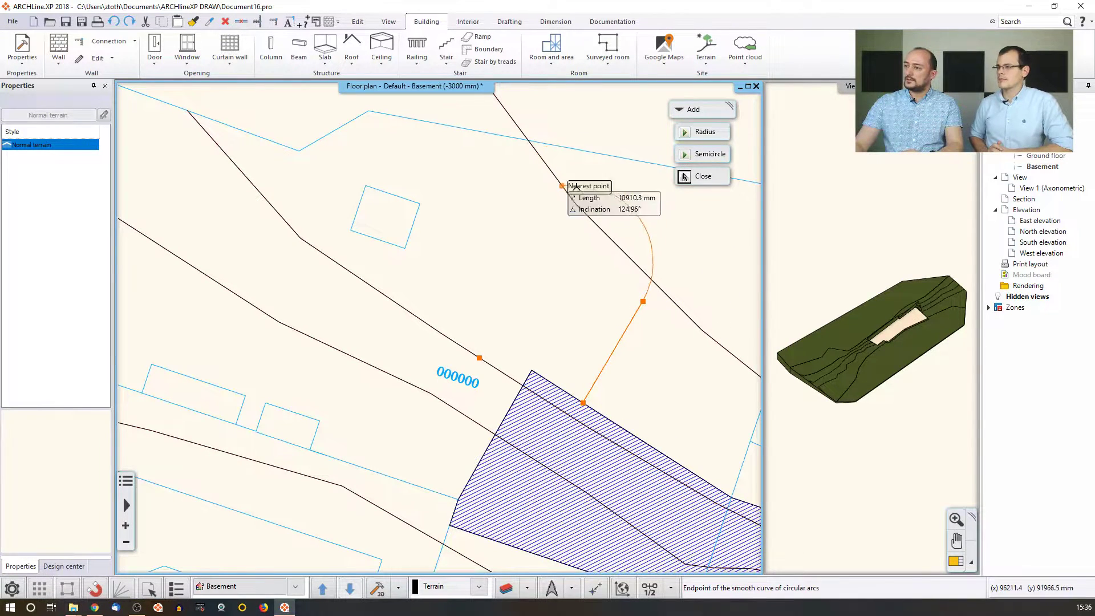
click(621, 212)
click(705, 156)
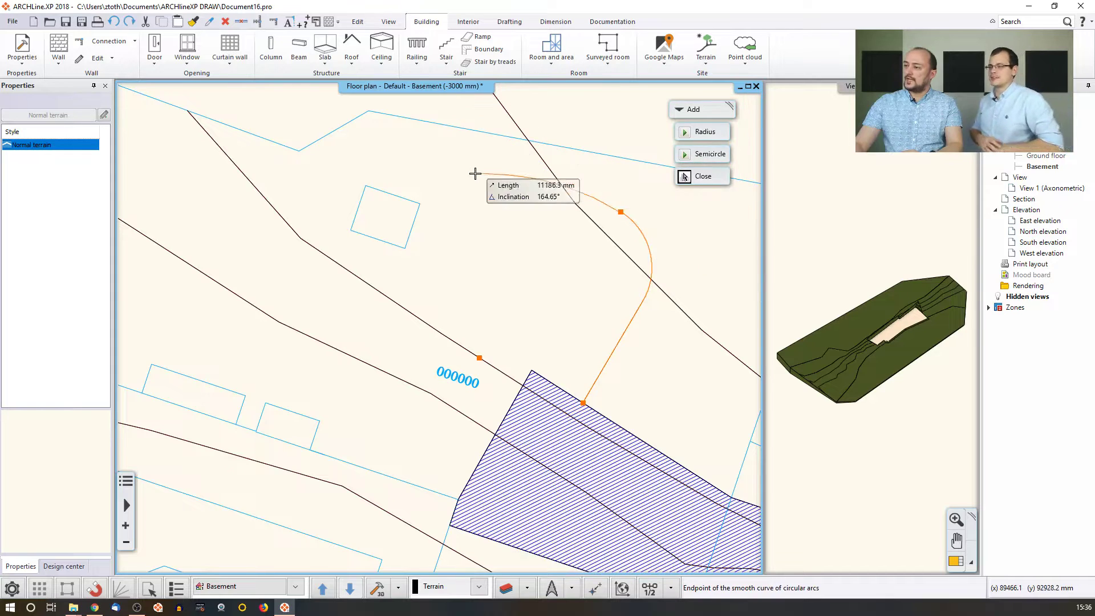
middle_drag(448, 146, 499, 254)
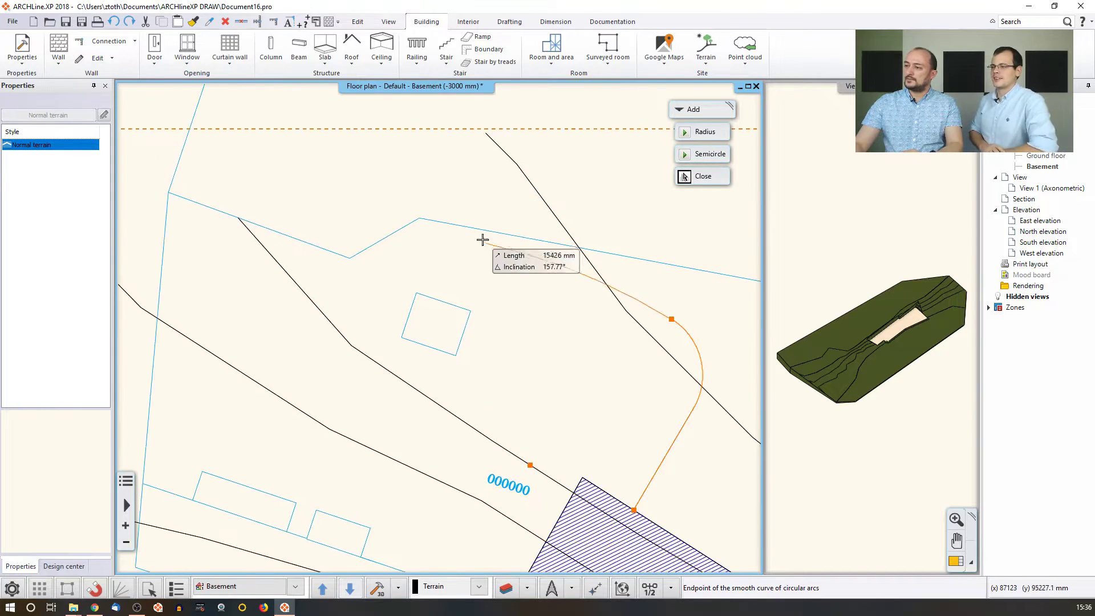
click(482, 156)
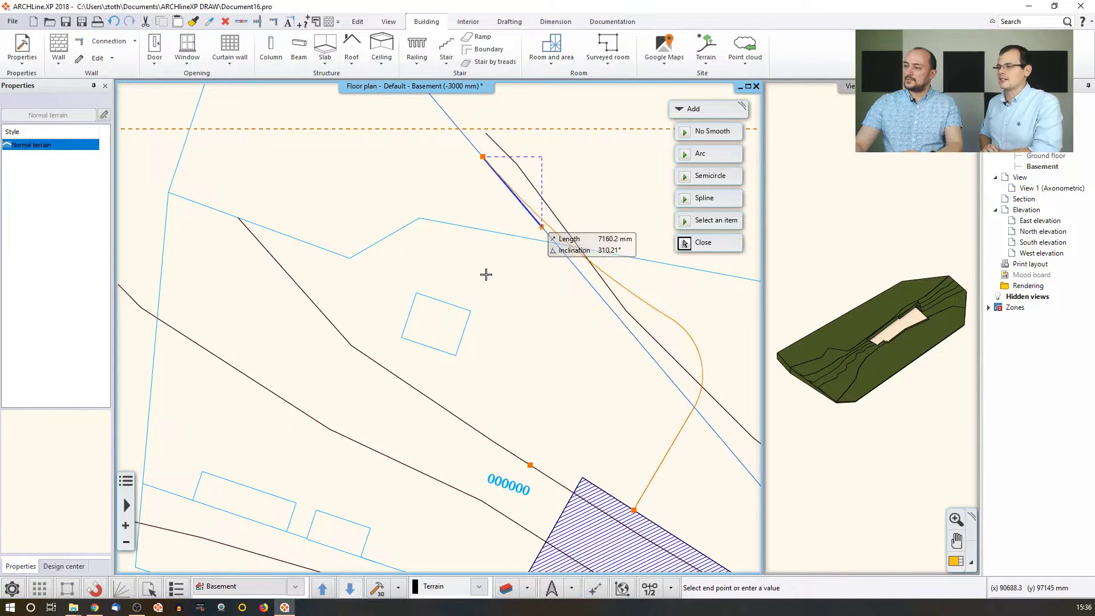
key(Return)
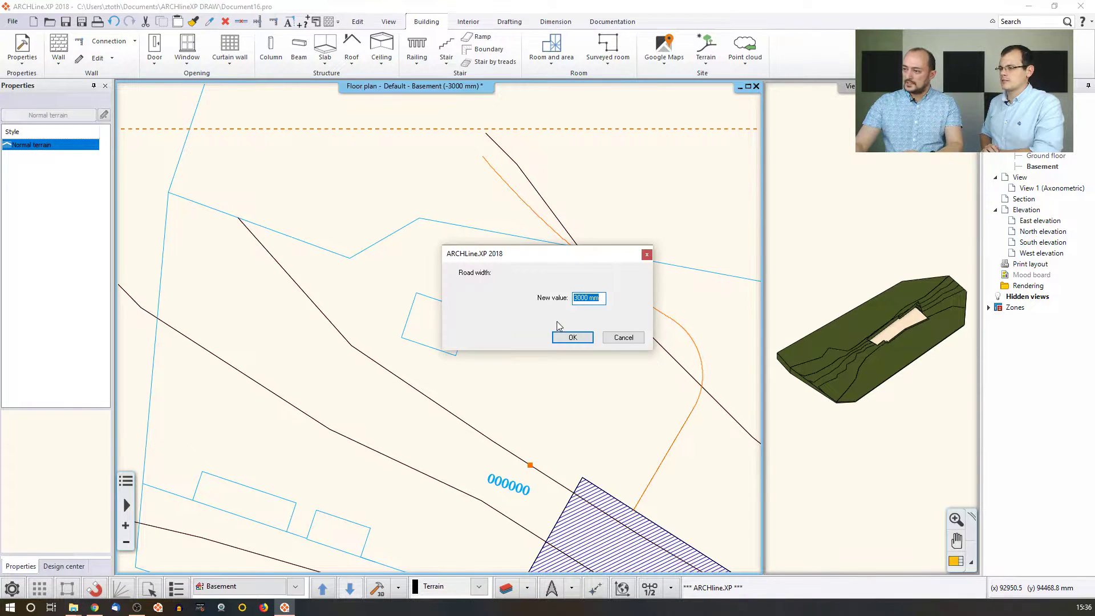
Keep the 3000 mm width, set node heights including 133.5 m, and build the road.
click(579, 339)
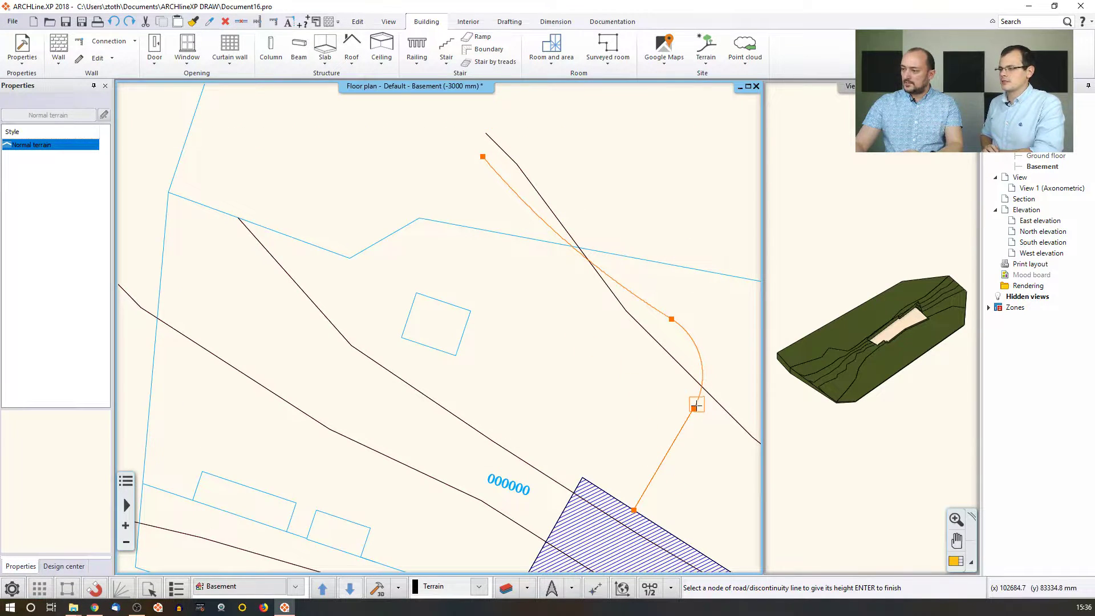
click(673, 321)
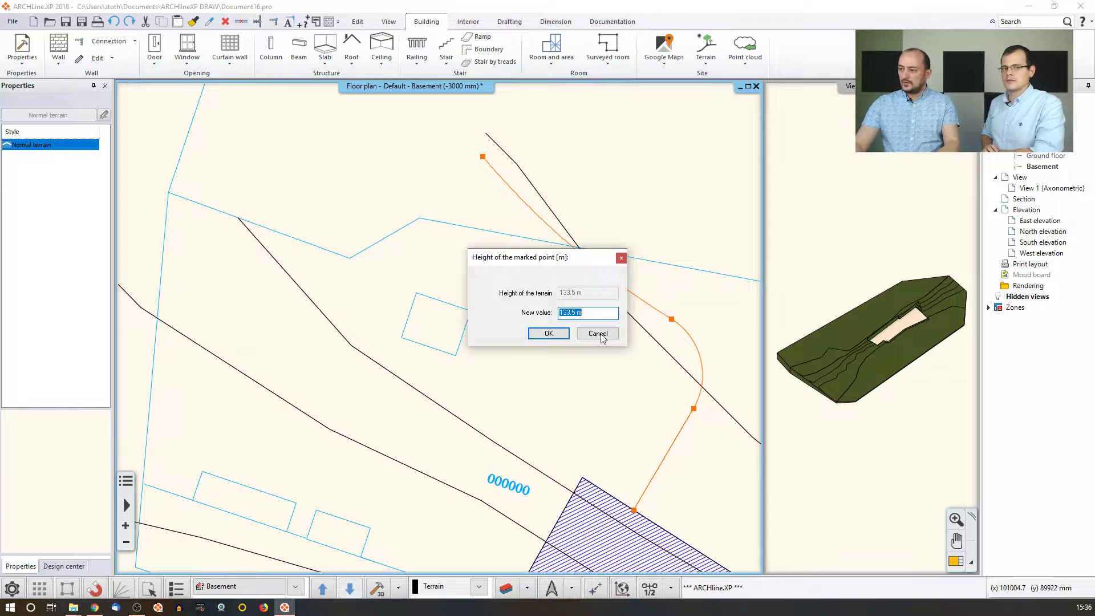
click(549, 333)
click(483, 158)
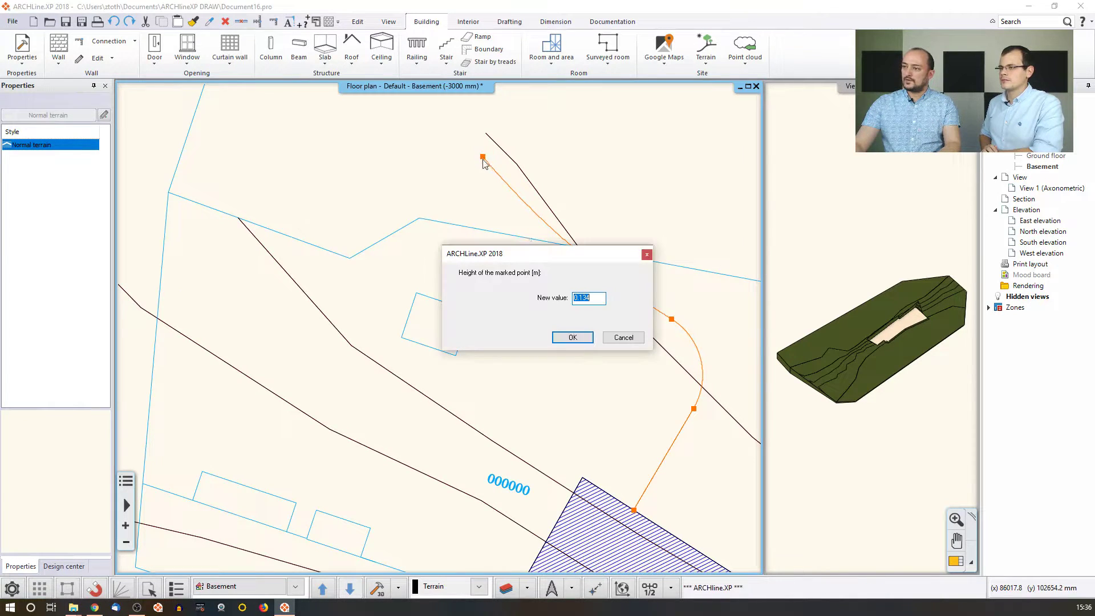
click(575, 338)
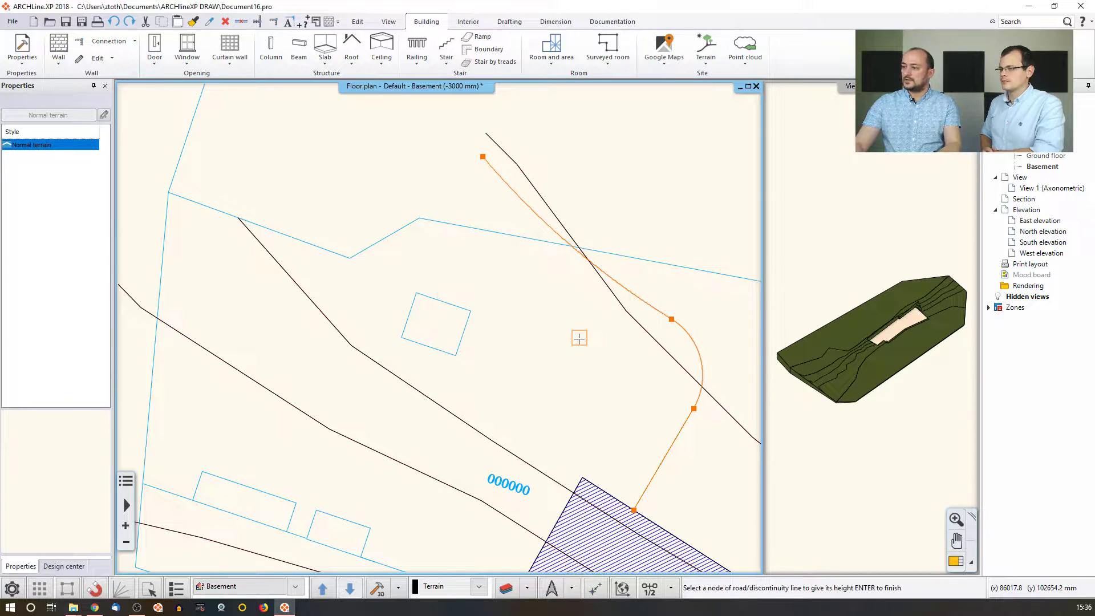
key(Return)
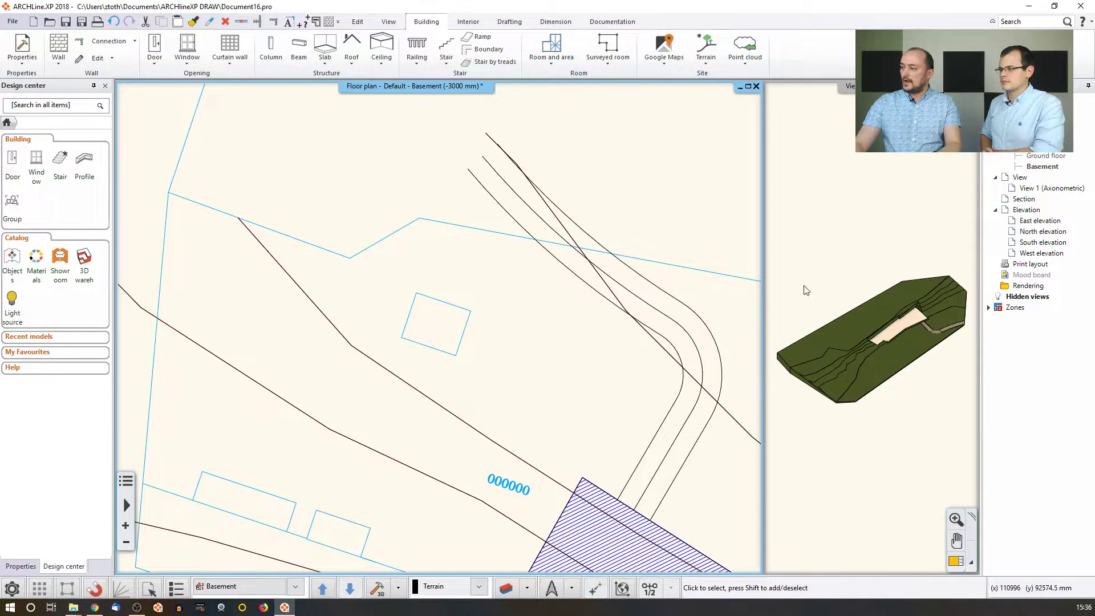
Bring the 3D view into the large pane and orbit to the driveway bend.
click(942, 383)
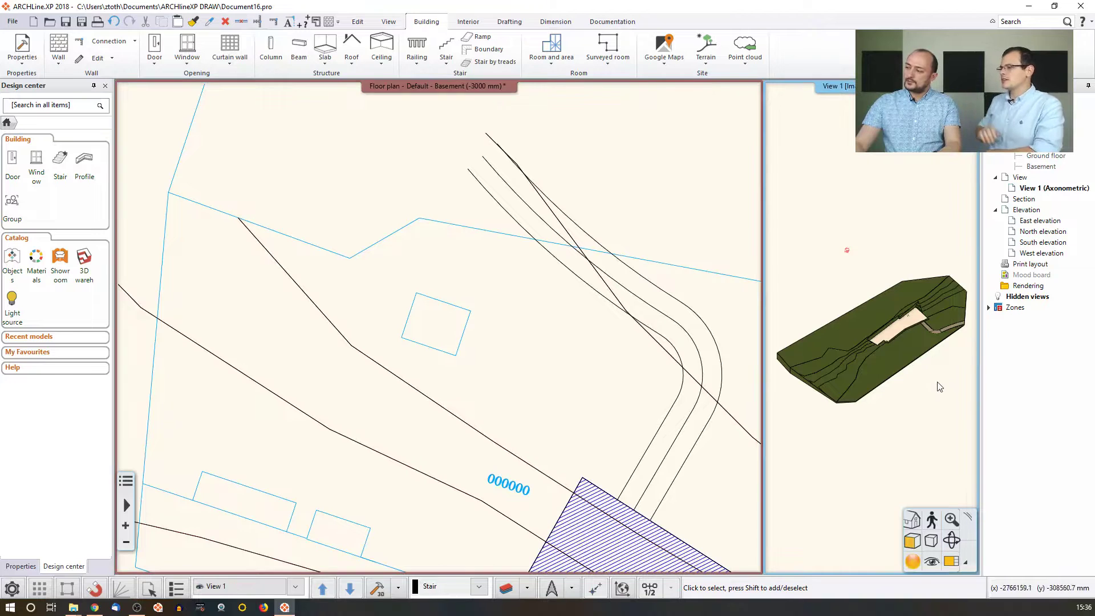
click(951, 562)
middle_drag(579, 324, 447, 293)
scroll(497, 300, up, 2)
scroll(456, 308, up, 3)
mouse_move(552, 373)
middle_down()
mouse_move(528, 372)
mouse_move(597, 379)
mouse_move(585, 347)
mouse_move(552, 362)
middle_up()
Inspect the driveway bend and the road's lower end in 3D, then bring up the Terrain commands.
scroll(552, 362, up, 4)
mouse_move(381, 354)
middle_down()
mouse_move(371, 346)
mouse_move(430, 356)
mouse_move(368, 350)
middle_up()
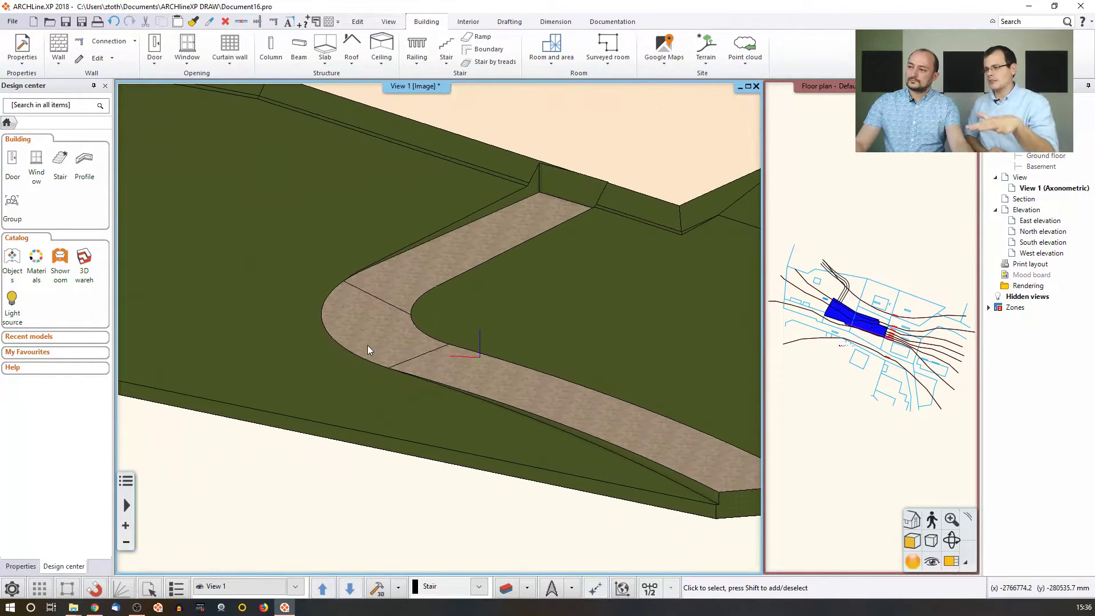
middle_drag(436, 357, 392, 313)
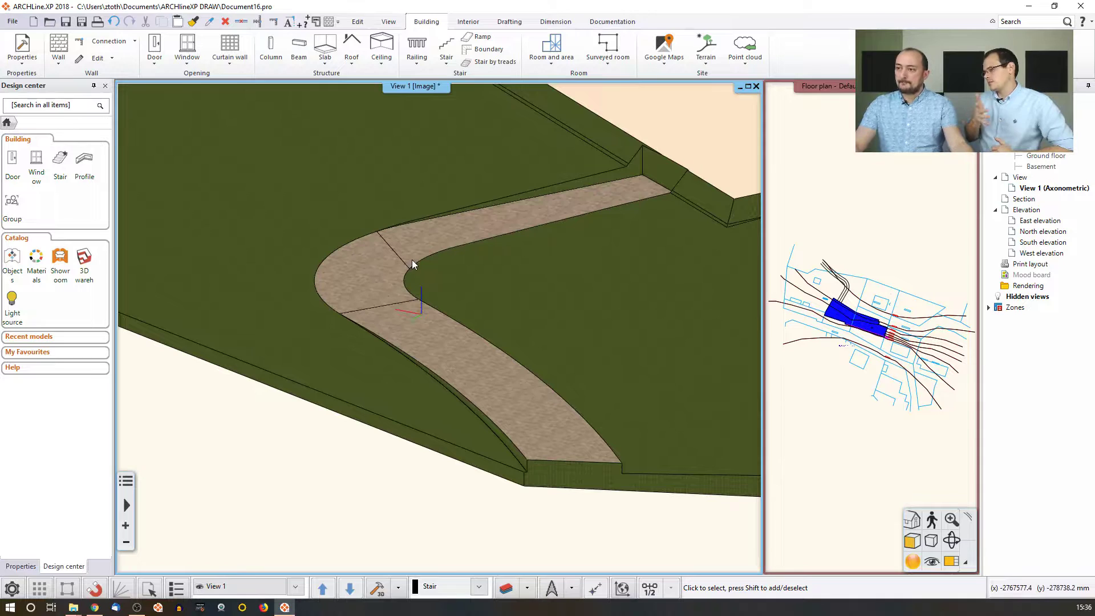
middle_drag(409, 268, 434, 280)
click(841, 283)
scroll(844, 283, up, 4)
middle_drag(843, 282, 867, 315)
scroll(861, 316, up, 2)
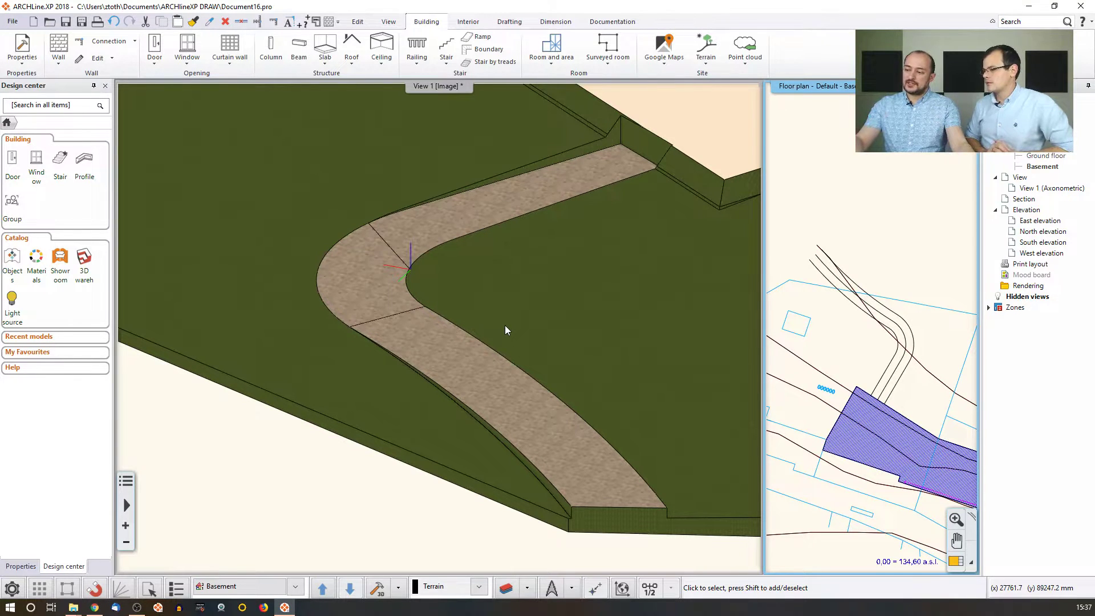
middle_drag(607, 530, 509, 459)
scroll(510, 458, up, 2)
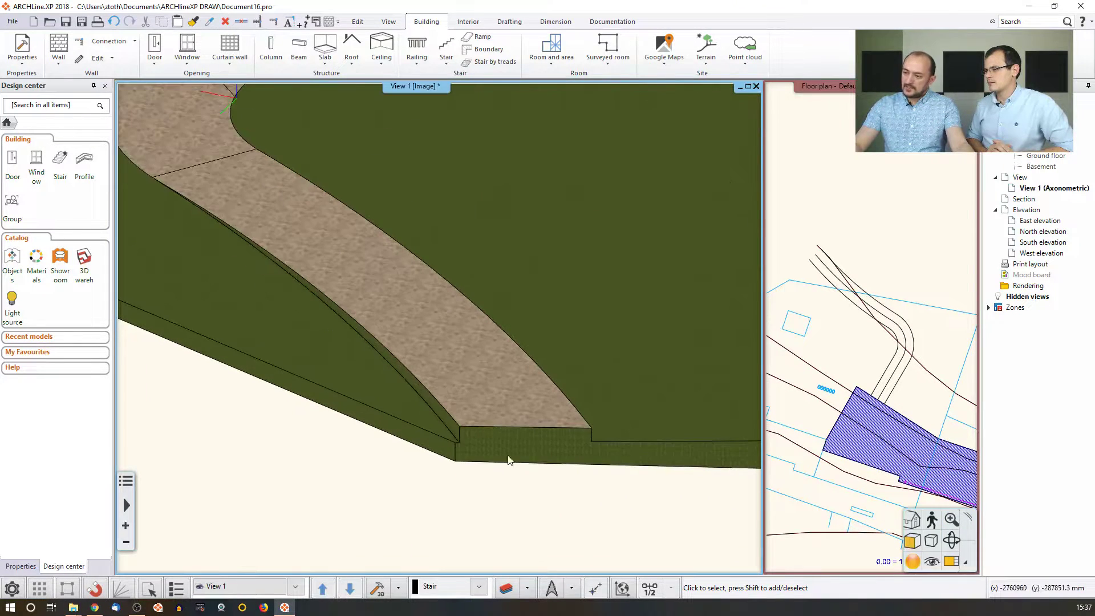
scroll(509, 459, up, 2)
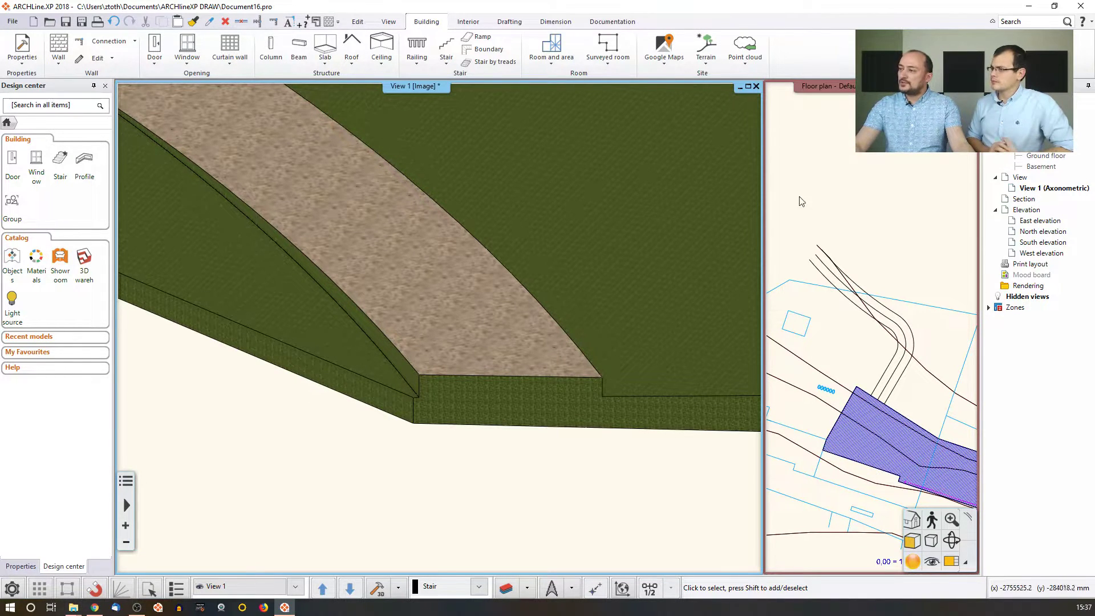
click(706, 57)
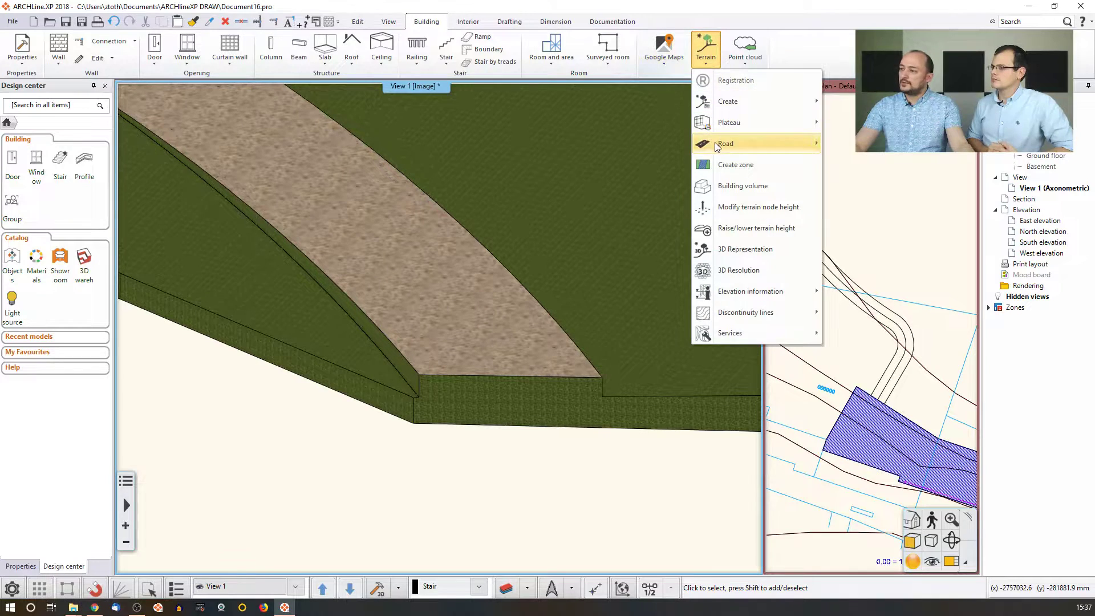
Start a road section profile, then cancel it.
mouse_move(714, 143)
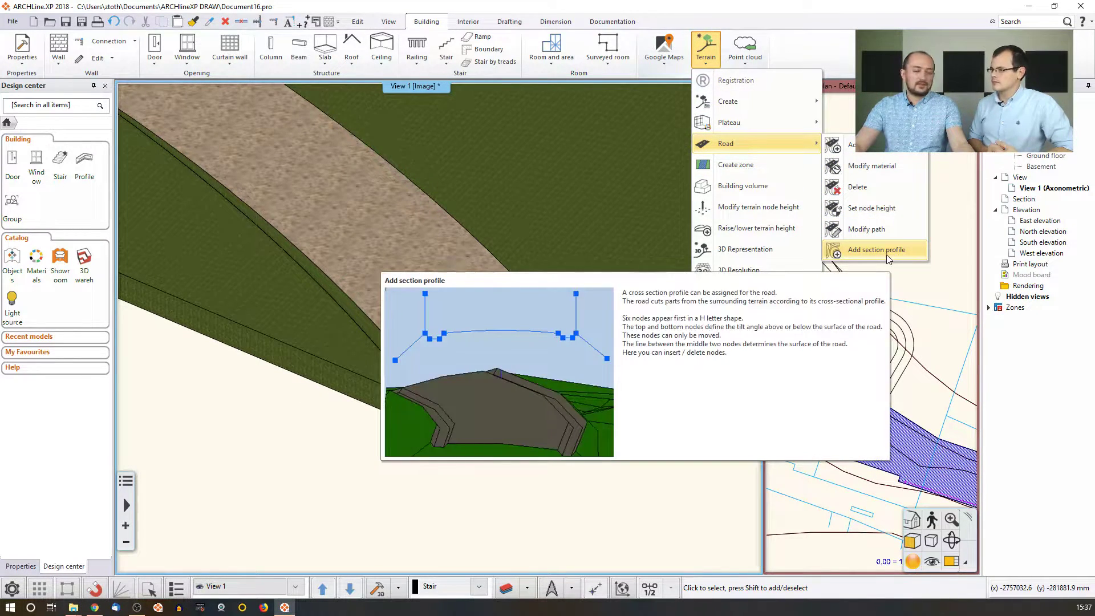
click(894, 258)
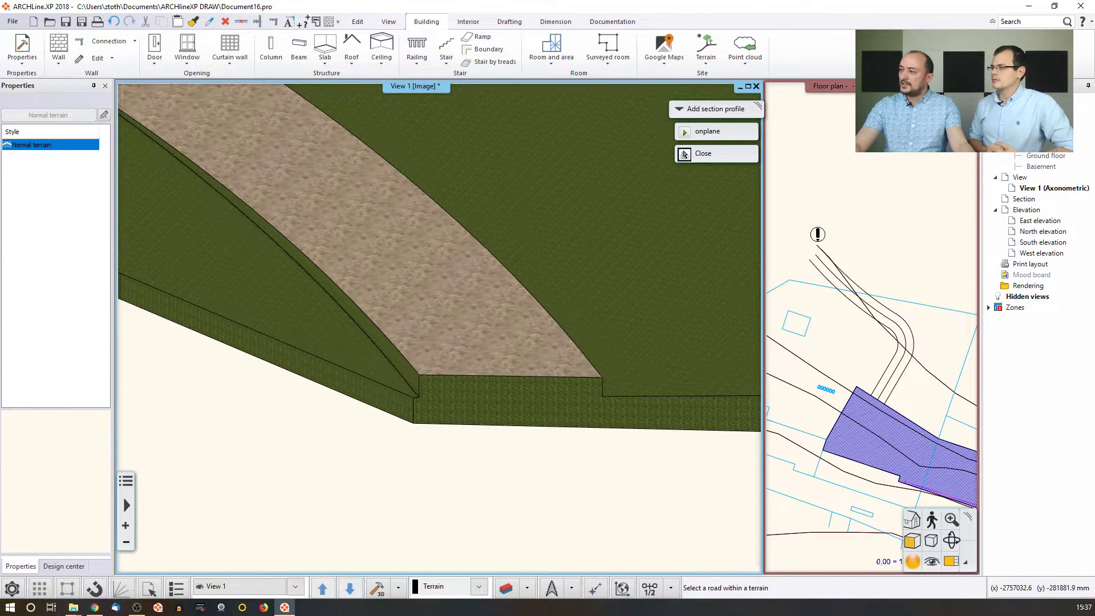
click(684, 154)
Swap the floor plan into the main pane and frame the road's upper end.
click(951, 561)
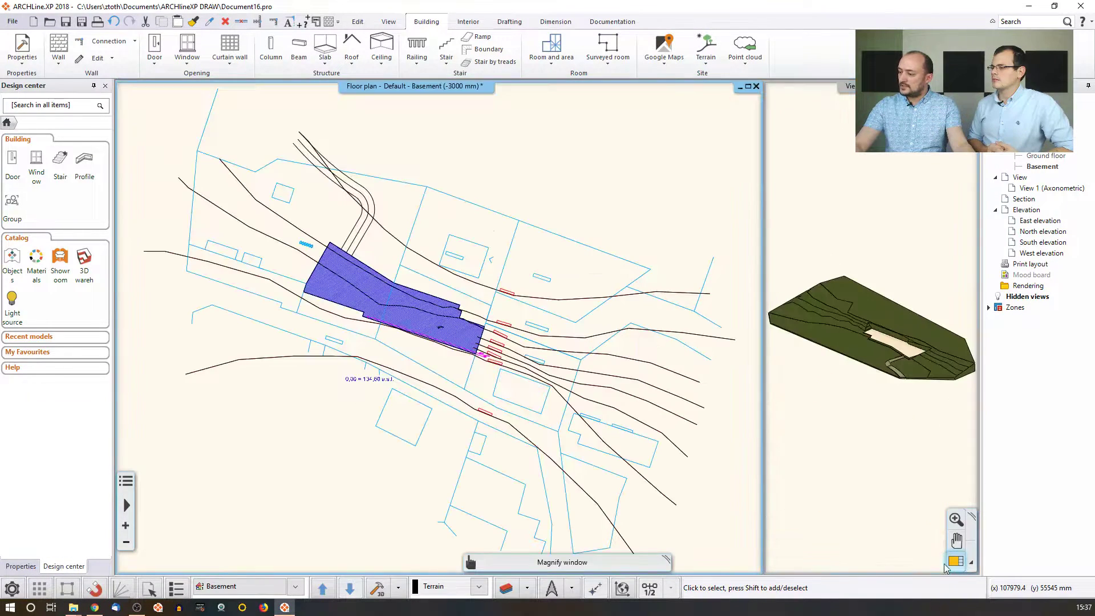
mouse_move(371, 146)
middle_down()
mouse_move(360, 146)
mouse_move(407, 276)
mouse_move(470, 296)
middle_up()
scroll(470, 296, up, 2)
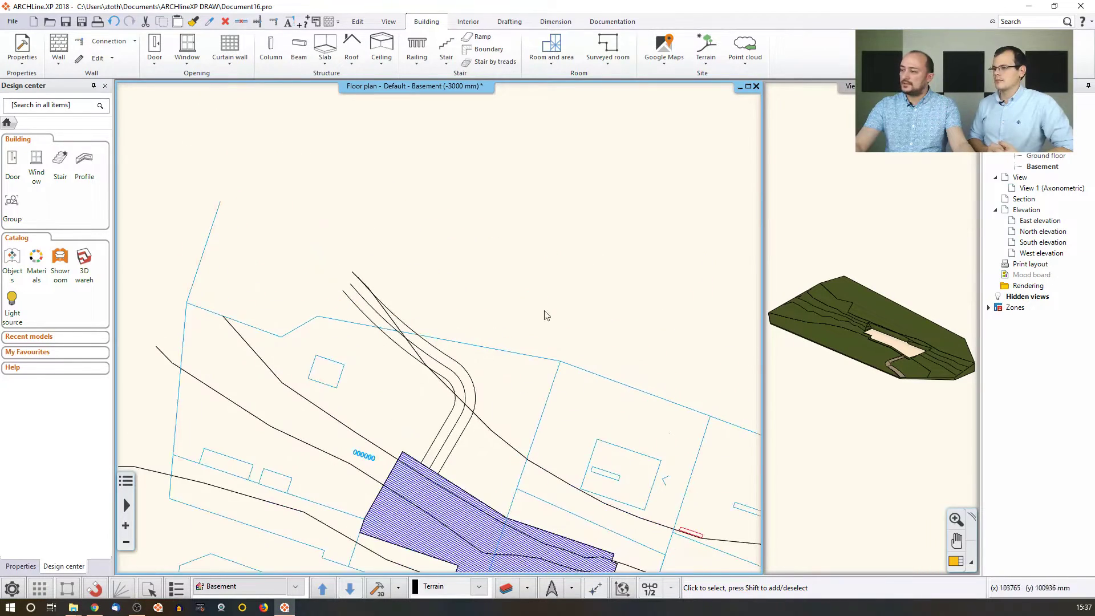
click(889, 304)
scroll(888, 305, up, 5)
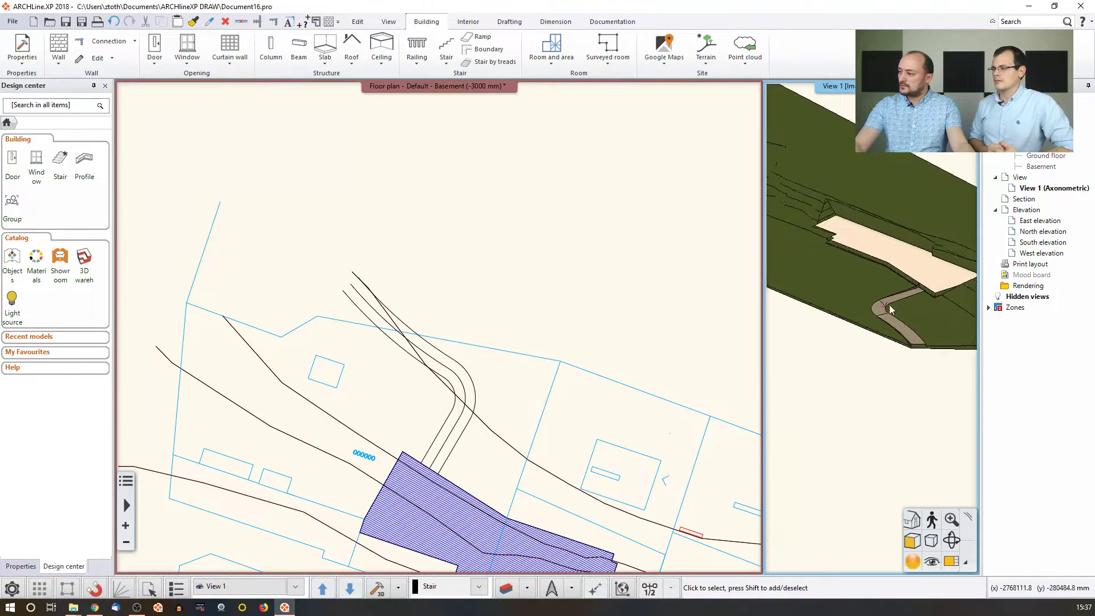
click(529, 322)
Start Terrain > Road > Add section profile with its first point at the road's upper end.
click(707, 50)
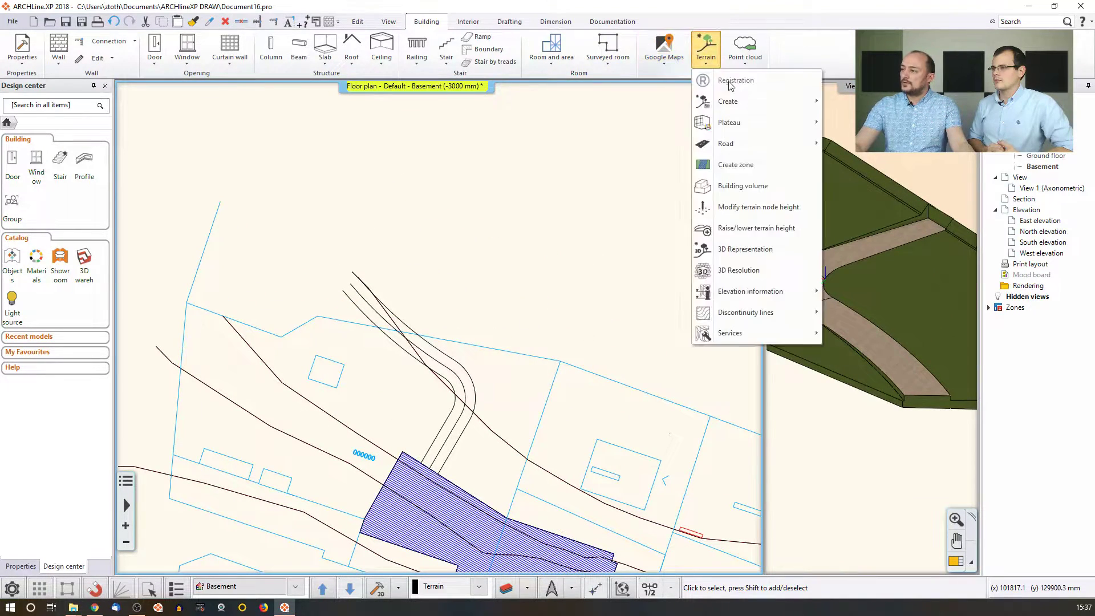
mouse_move(727, 144)
click(890, 255)
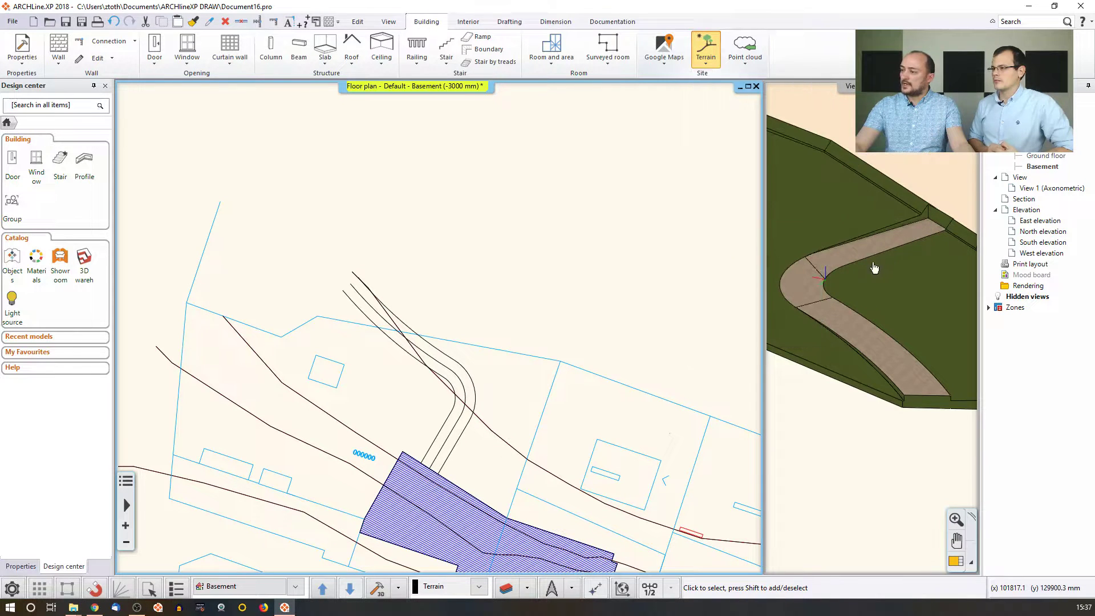
click(359, 293)
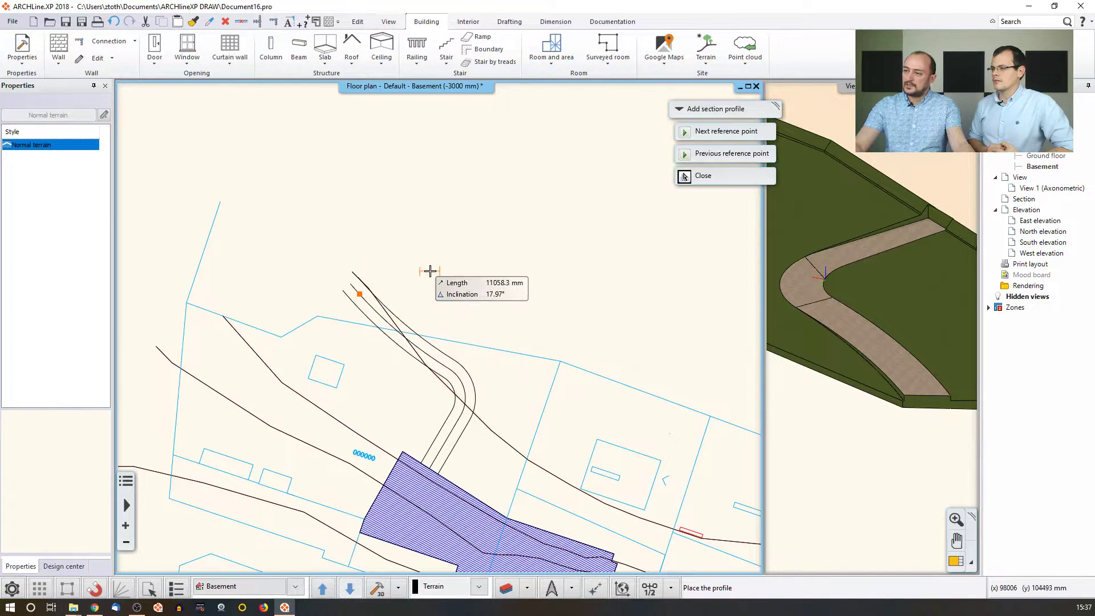
scroll(432, 271, up, 4)
Place the section profile and turn its flat top edge into a shallow arc.
click(402, 329)
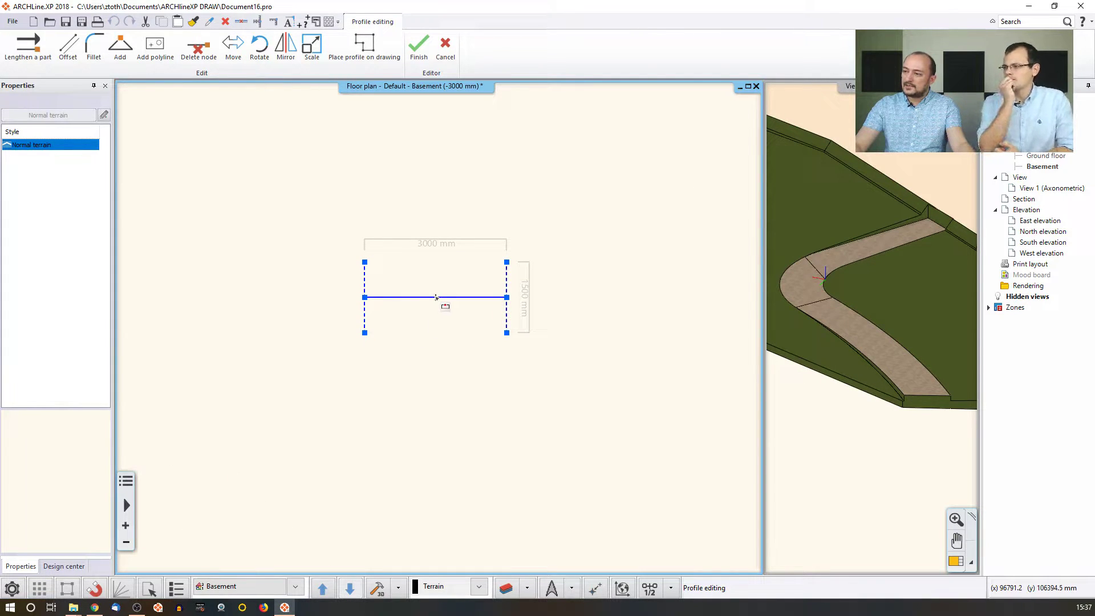
right_click(436, 297)
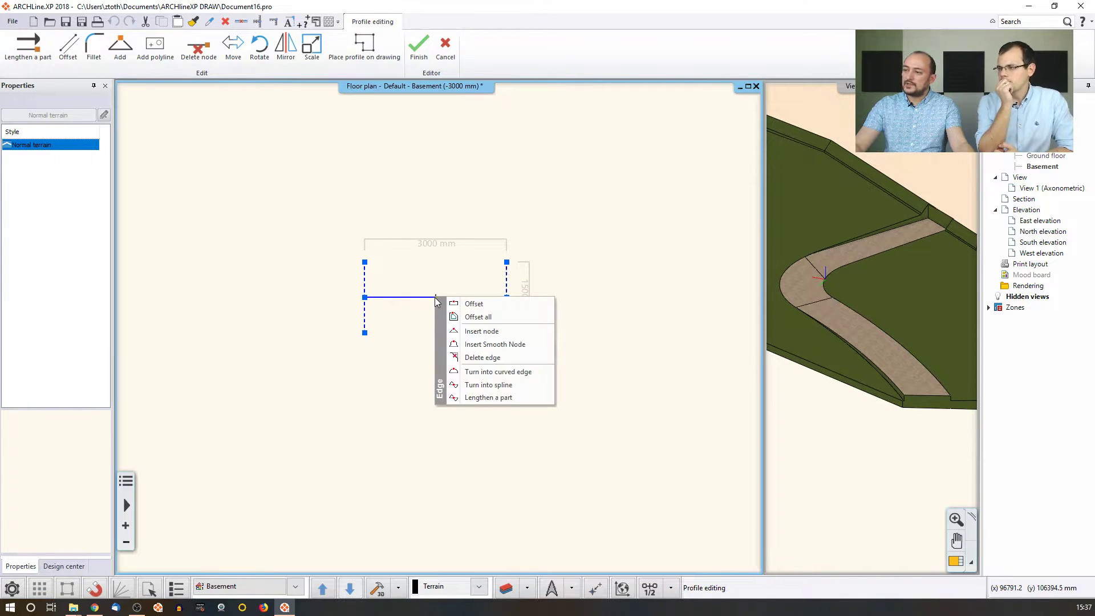
click(467, 374)
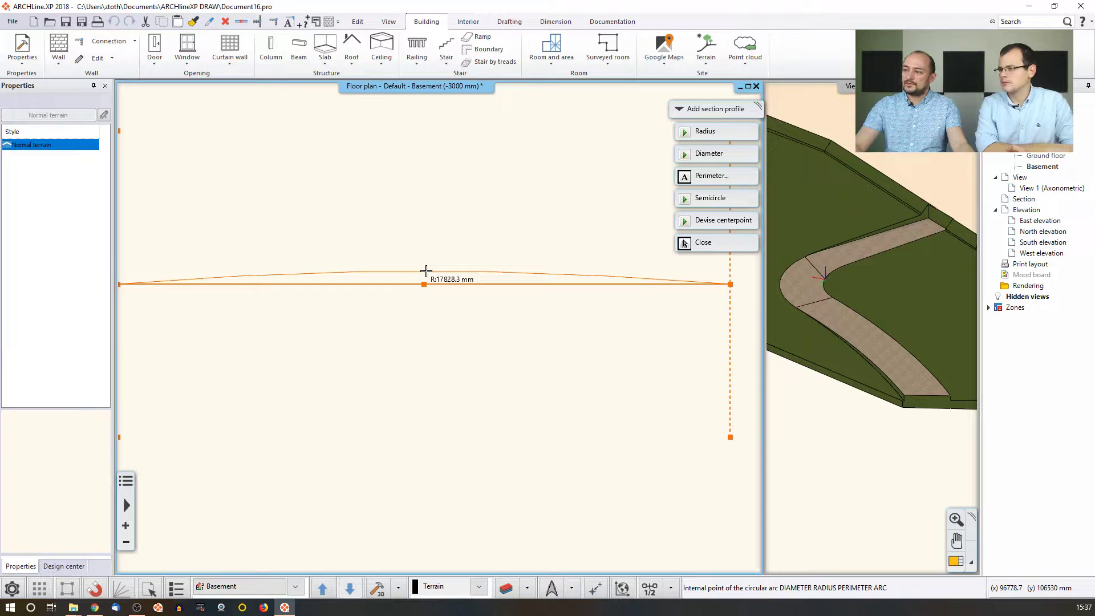
click(426, 271)
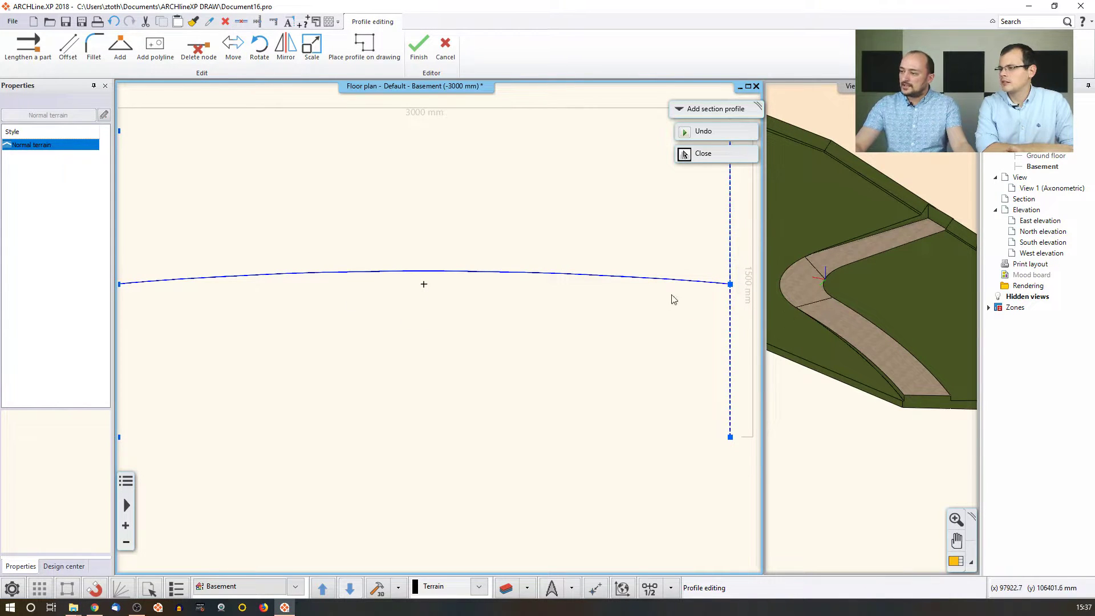
Insert new nodes near both ends of the curved profile edge.
right_click(696, 281)
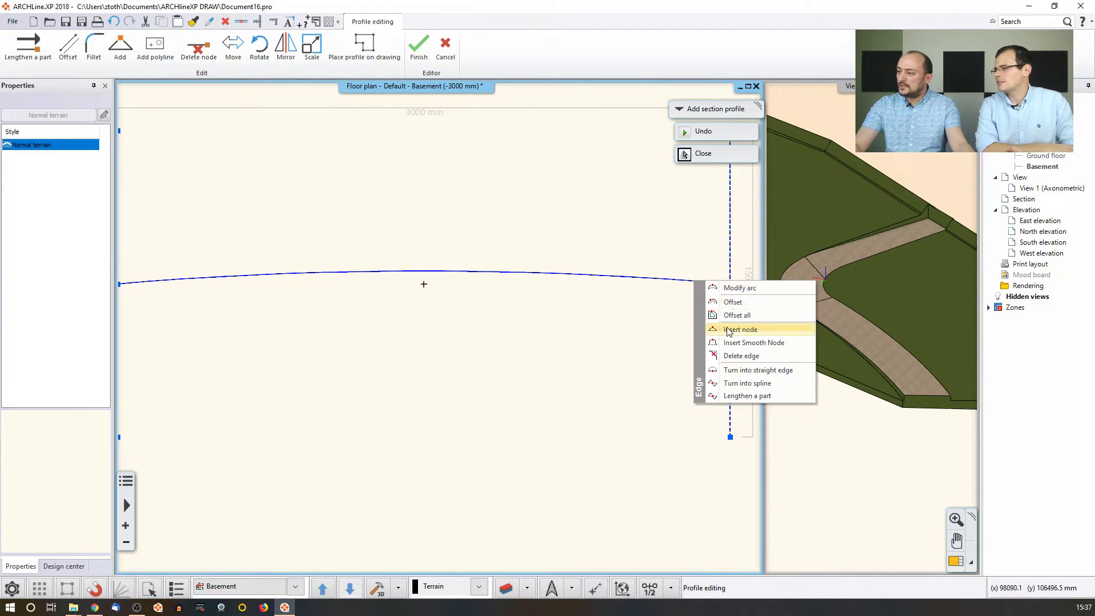
click(732, 329)
click(688, 283)
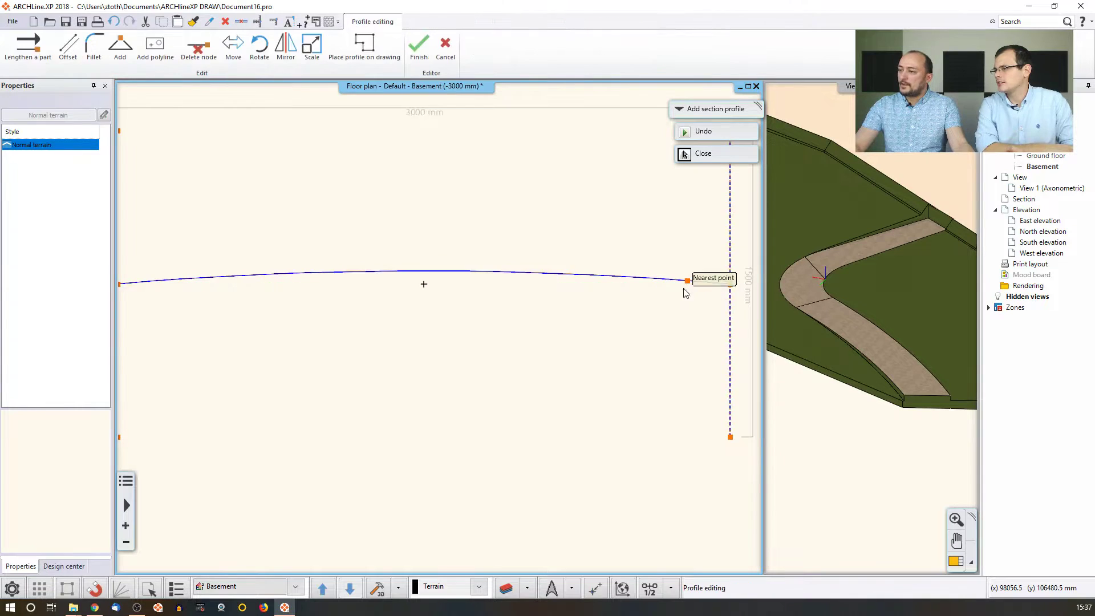
right_click(316, 268)
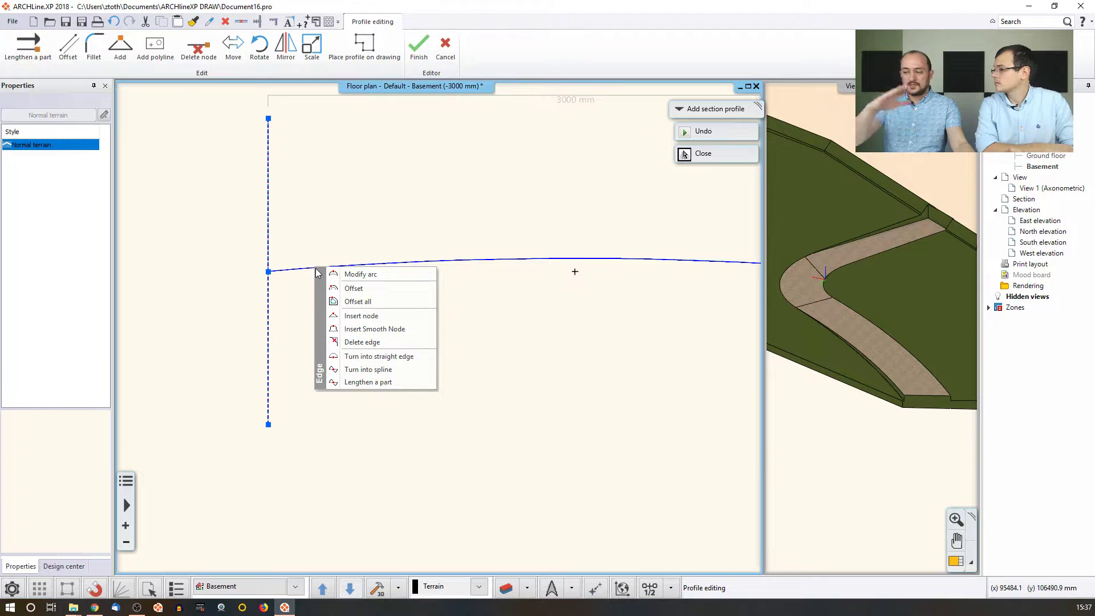
click(361, 316)
click(326, 266)
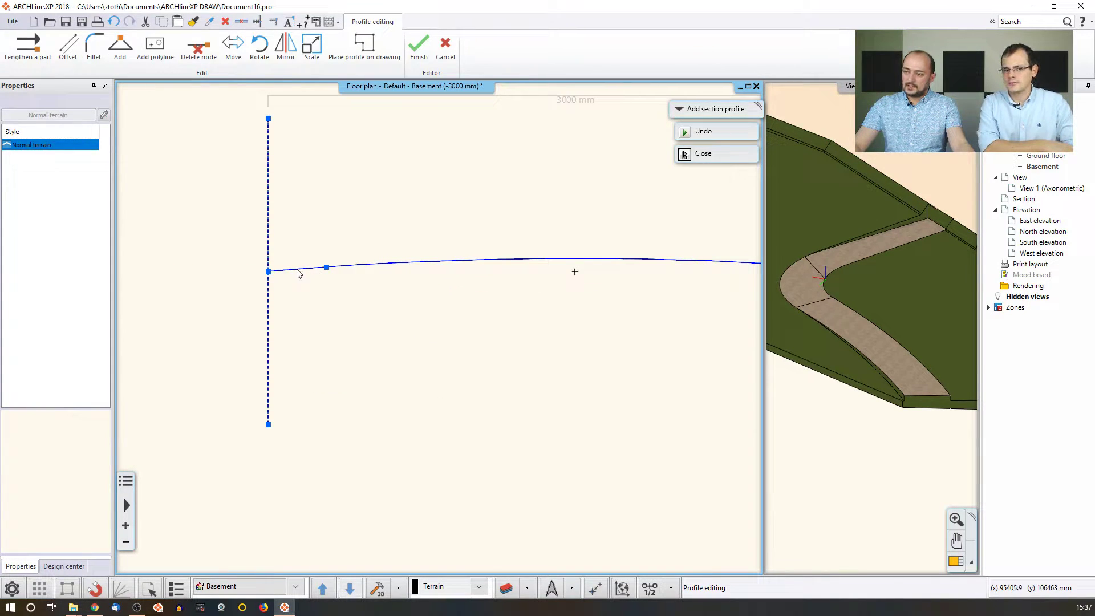
Bend the short left and right end segments into small arcs and apply the profile to the road.
right_click(299, 271)
click(313, 290)
click(303, 288)
middle_drag(743, 285, 527, 290)
right_click(645, 275)
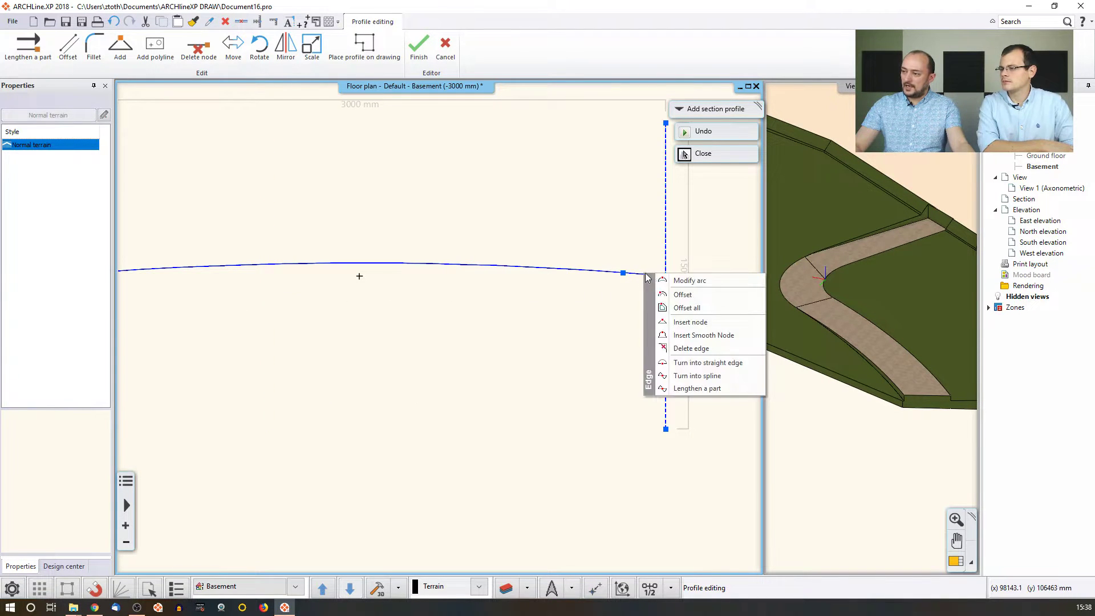
click(673, 279)
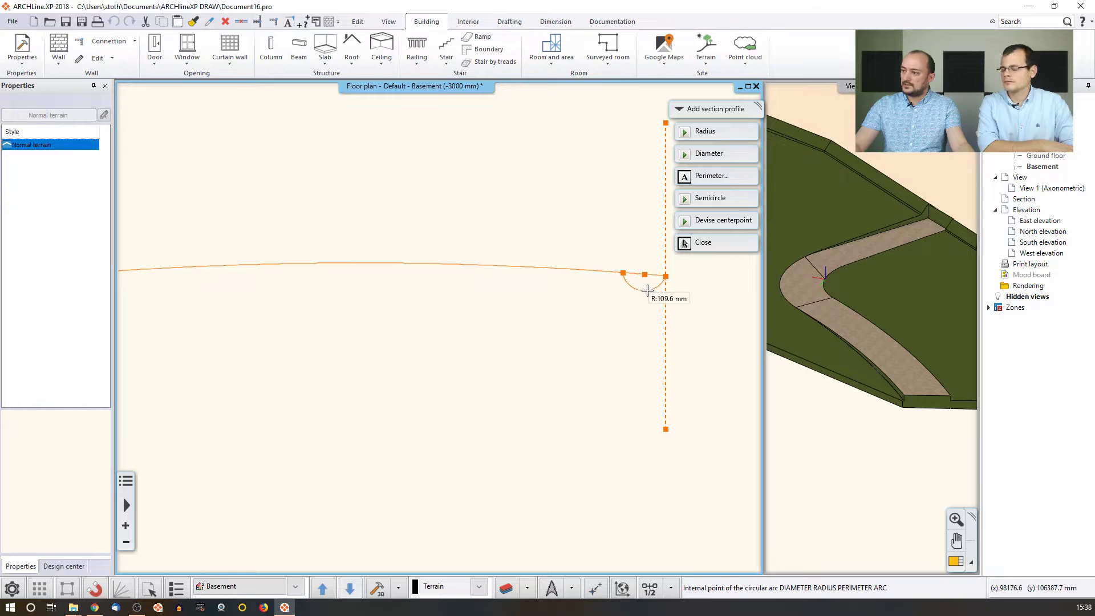
click(654, 296)
scroll(445, 306, down, 3)
middle_drag(446, 321, 463, 321)
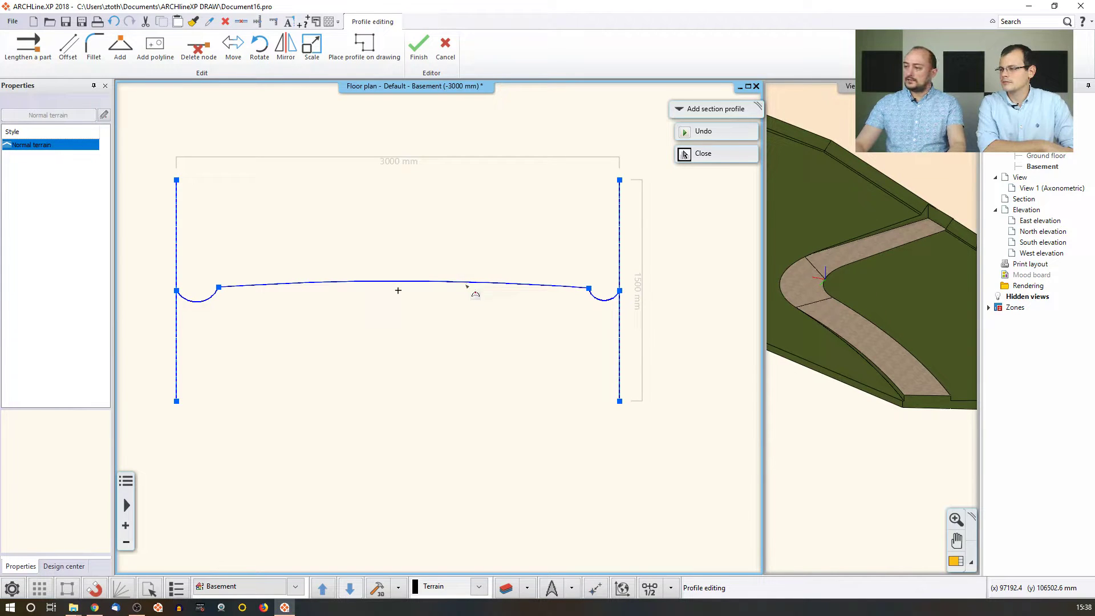
key(Return)
Pan and orbit the 3D view around the road's U-shaped bend, then return to the floor plan.
click(906, 324)
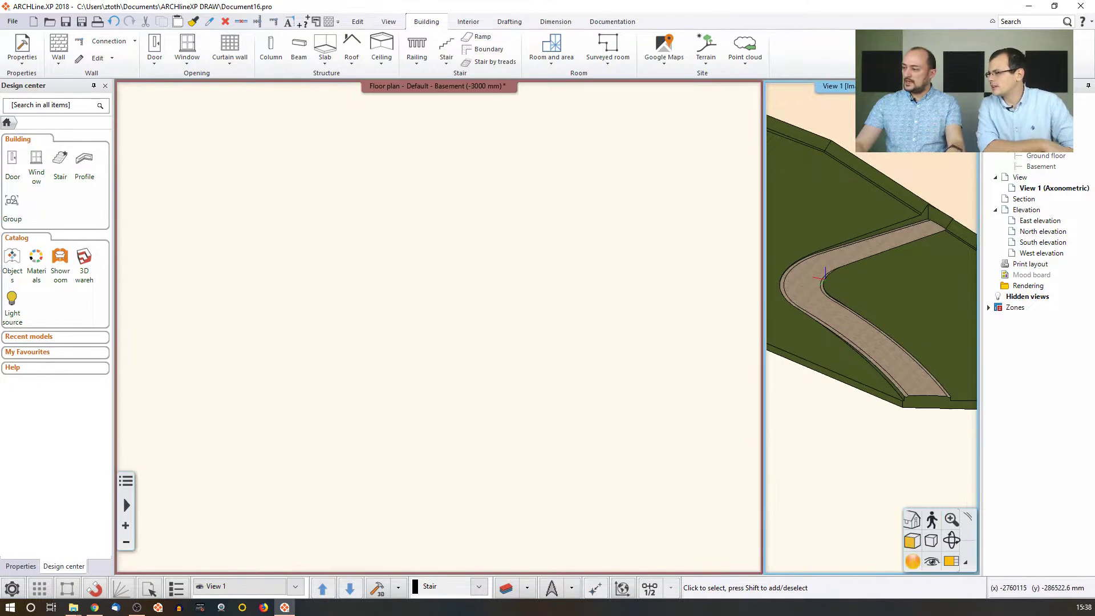
scroll(912, 365, up, 5)
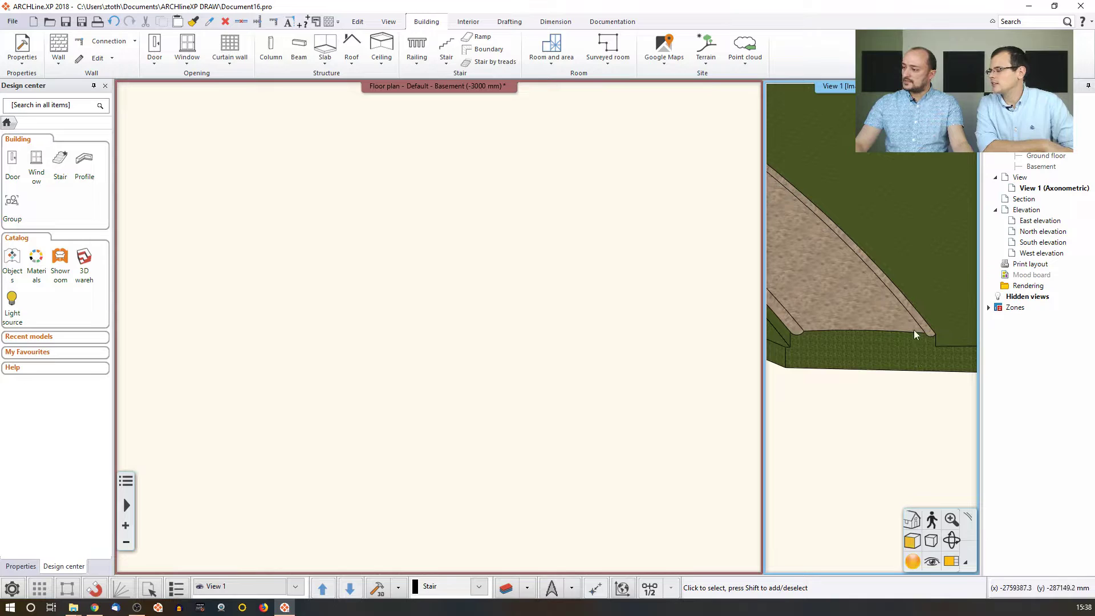
middle_drag(835, 306, 936, 362)
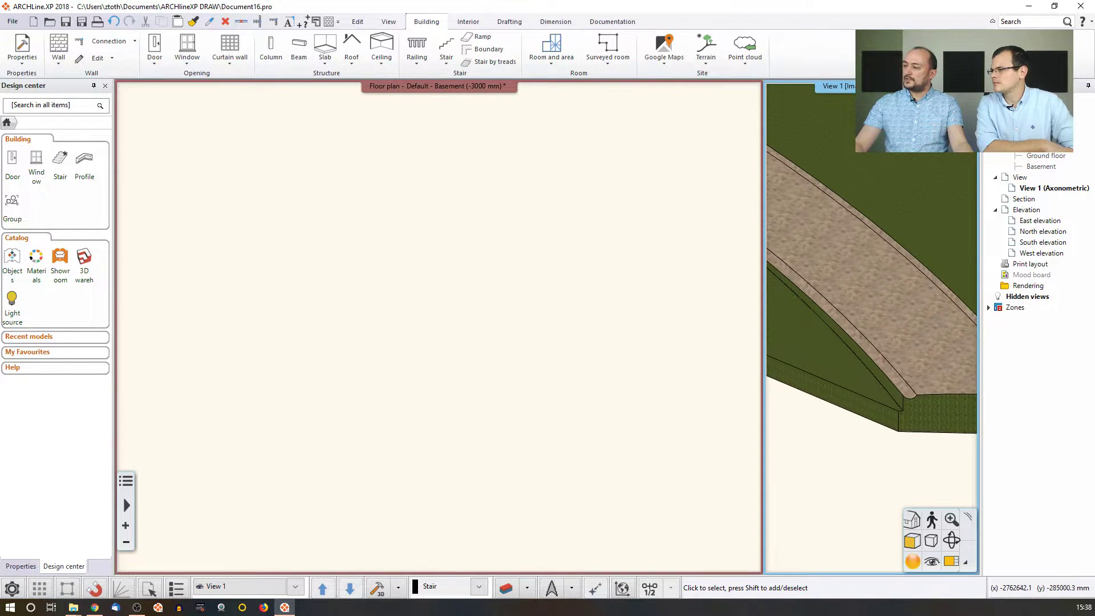
middle_drag(877, 299, 944, 334)
middle_drag(844, 240, 904, 355)
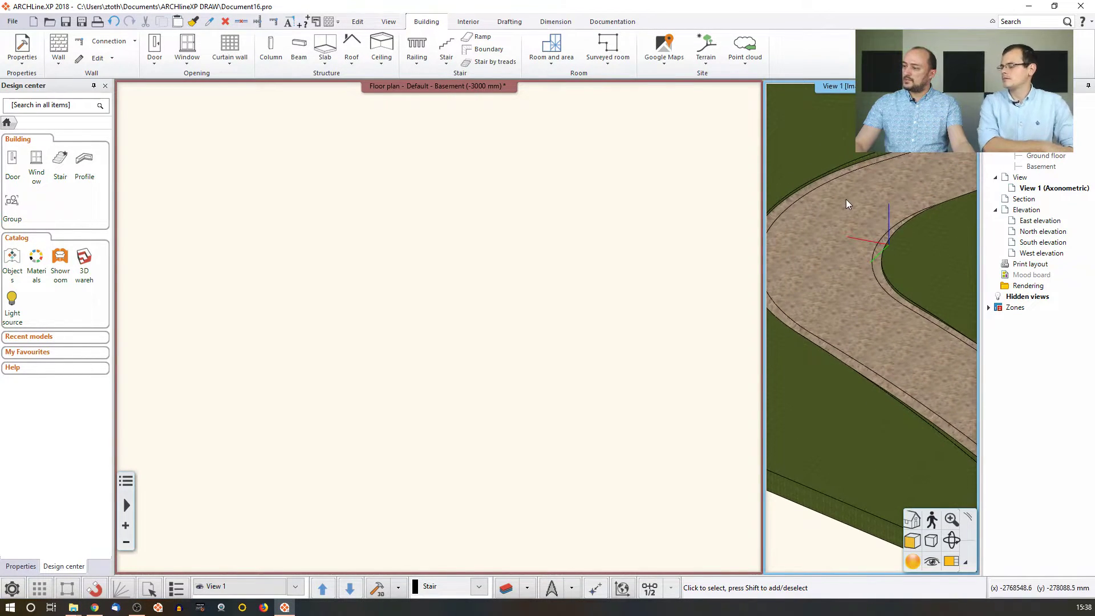
shift+middle_drag(842, 208, 844, 254)
scroll(873, 241, down, 3)
click(665, 287)
scroll(636, 296, down, 4)
Assign the Soil material to the road surface through Modify material.
scroll(306, 177, up, 4)
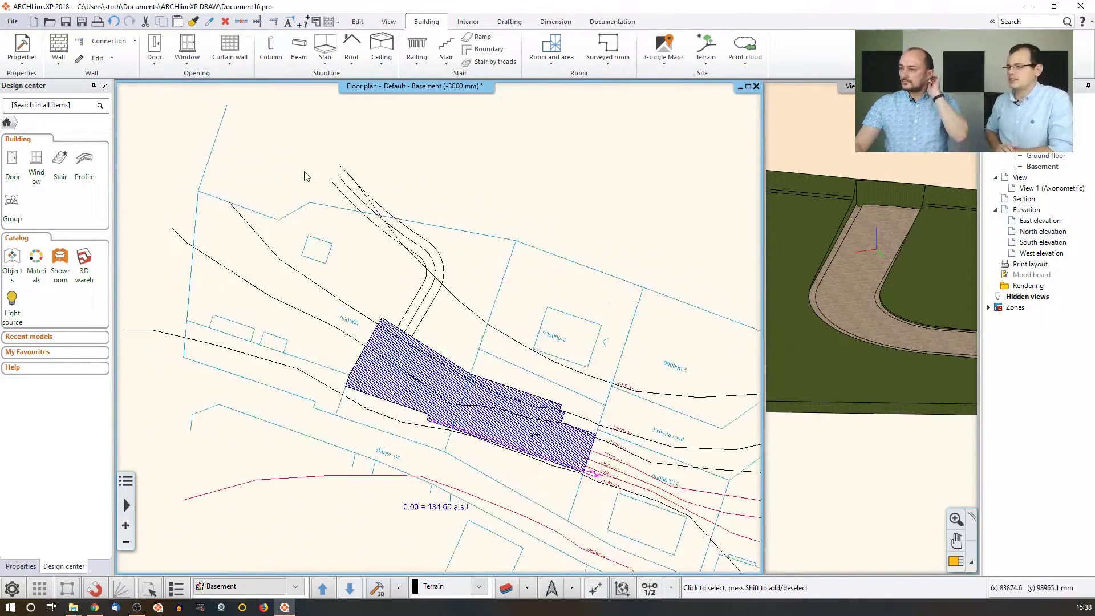
middle_drag(339, 173, 410, 229)
click(411, 231)
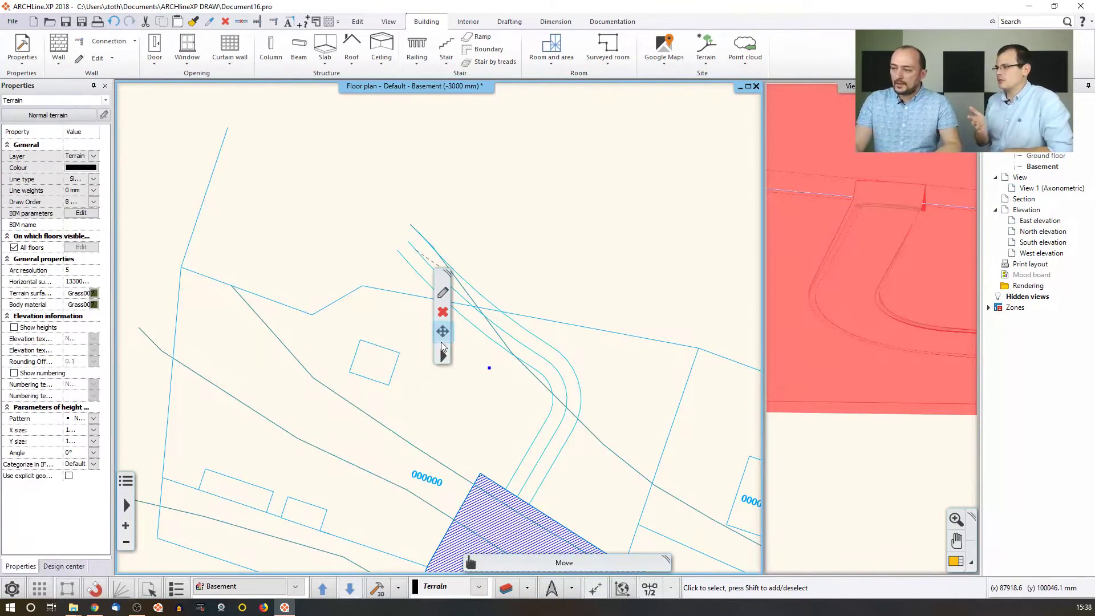
click(444, 356)
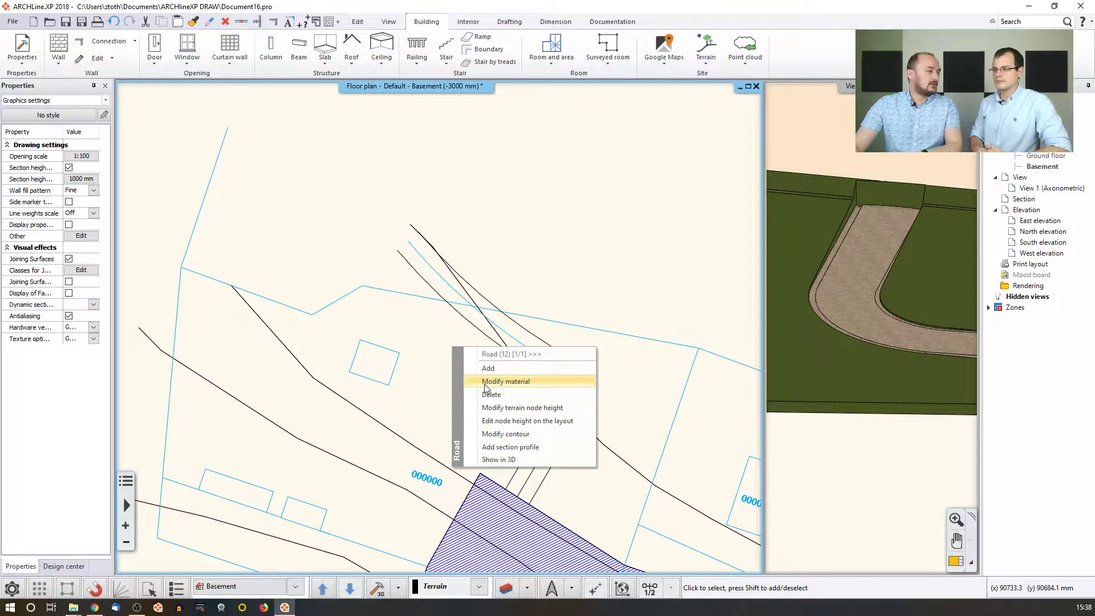
click(486, 382)
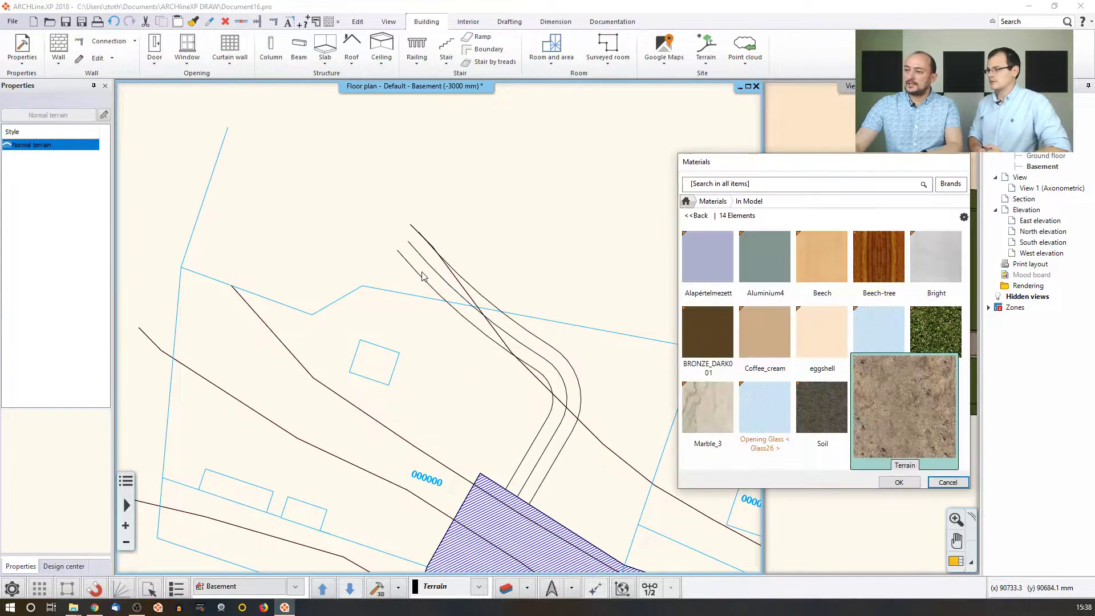
mouse_move(821, 441)
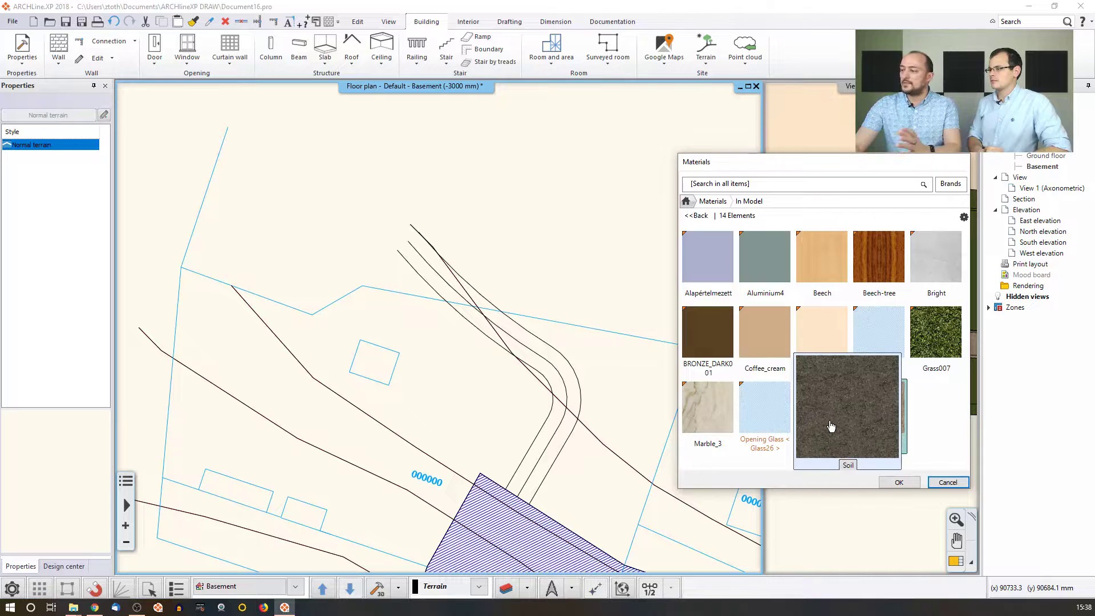
click(831, 427)
click(888, 484)
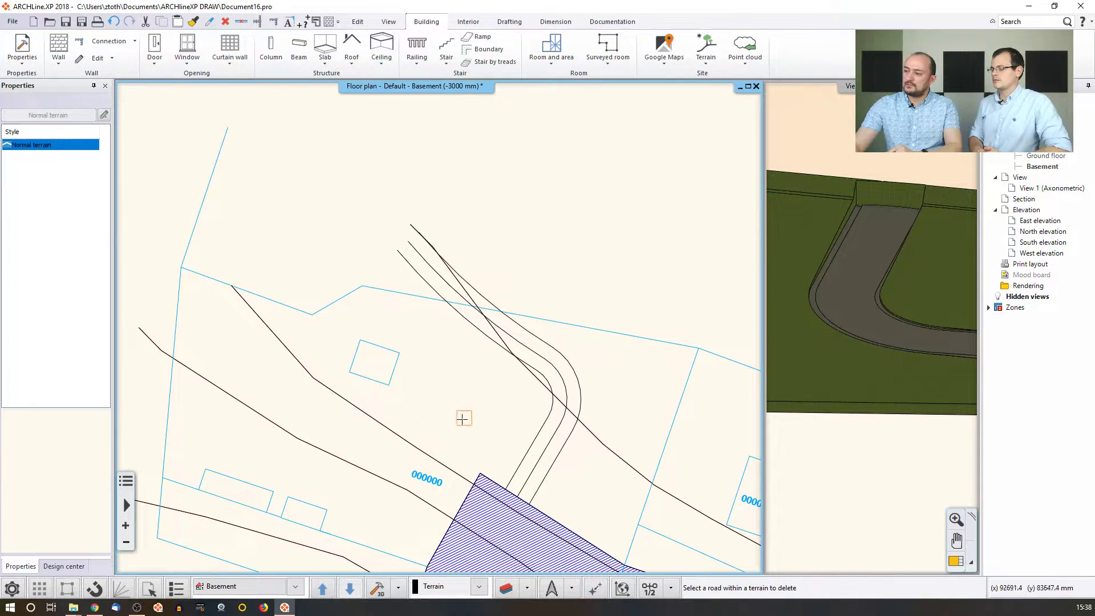
key(Escape)
Start Edit node height for the road and place its height profile on the plan.
right_click(470, 324)
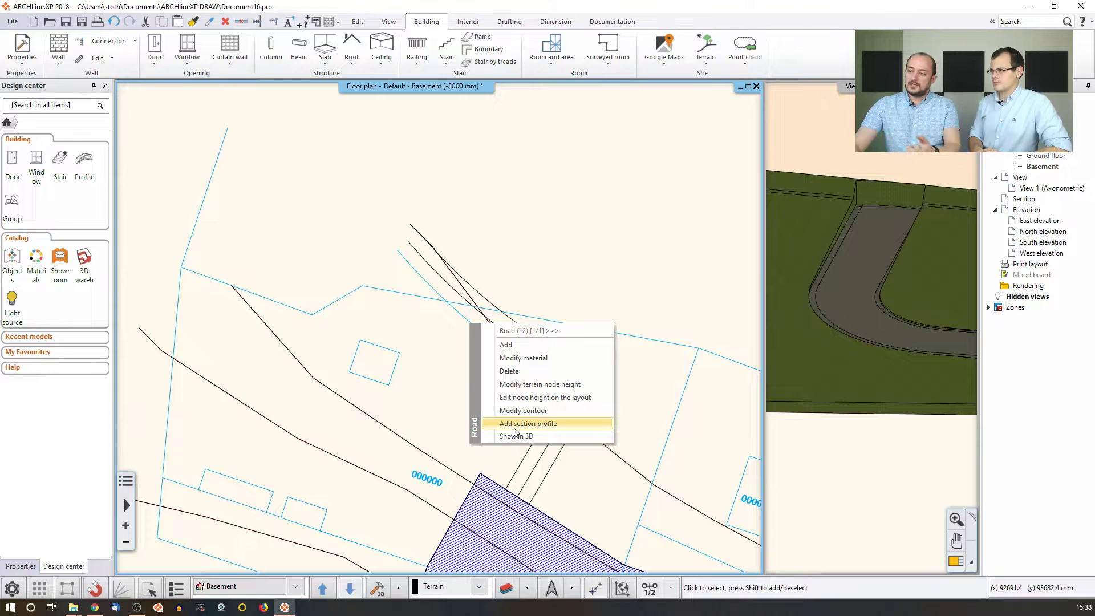
click(523, 398)
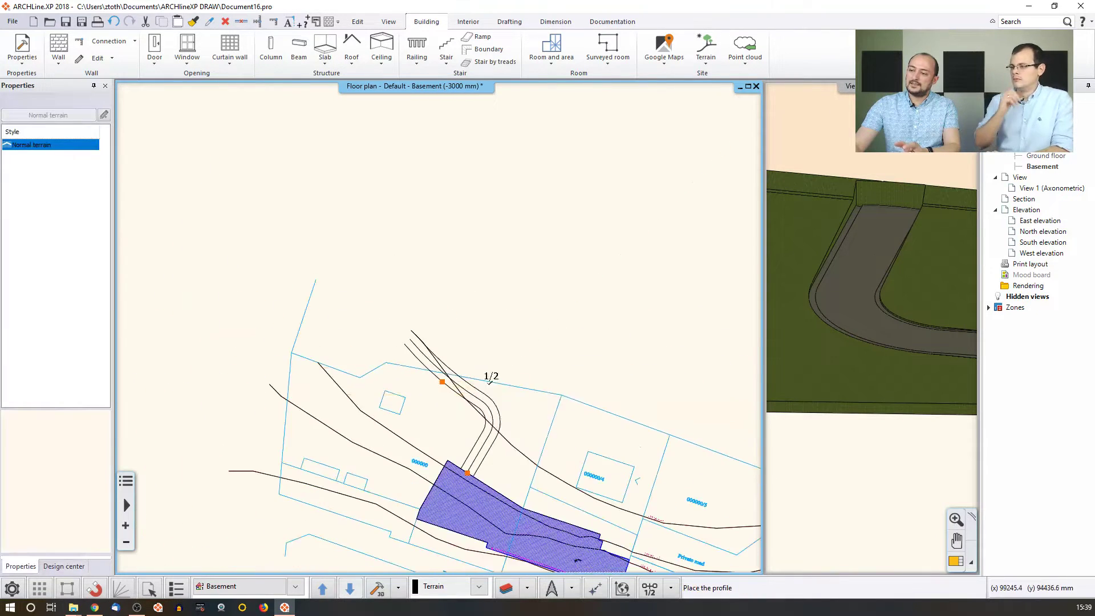
scroll(490, 349, down, 2)
click(443, 237)
scroll(465, 290, up, 3)
scroll(457, 294, up, 4)
Move the first two profile nodes up to the upper terrain level and finish the profile edit.
right_click(332, 278)
click(365, 282)
click(329, 243)
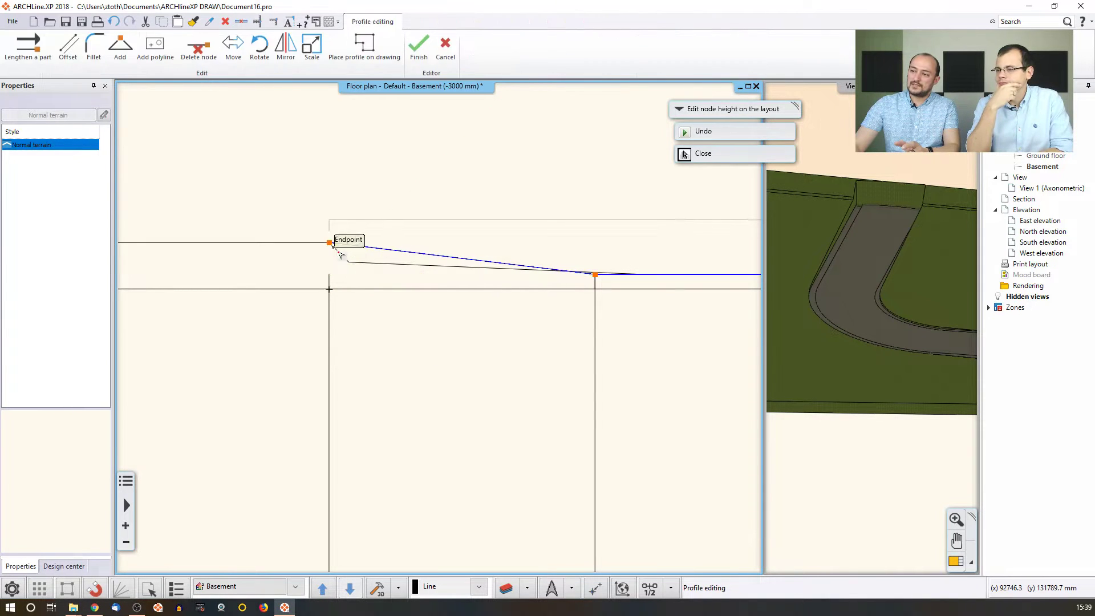
right_click(604, 284)
click(631, 287)
click(595, 260)
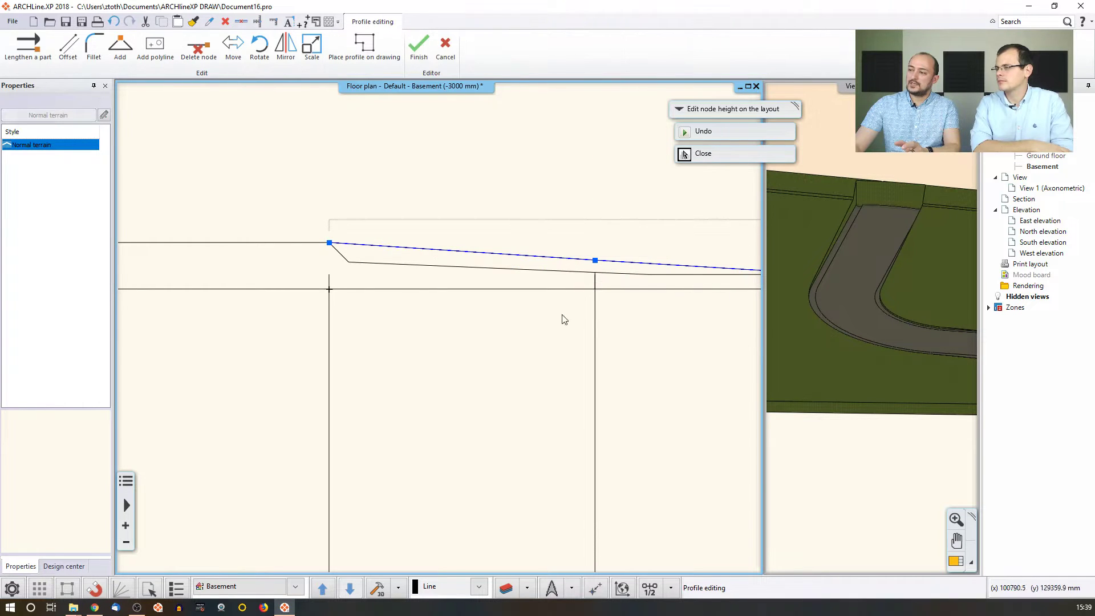
middle_drag(536, 333, 350, 337)
scroll(350, 337, down, 2)
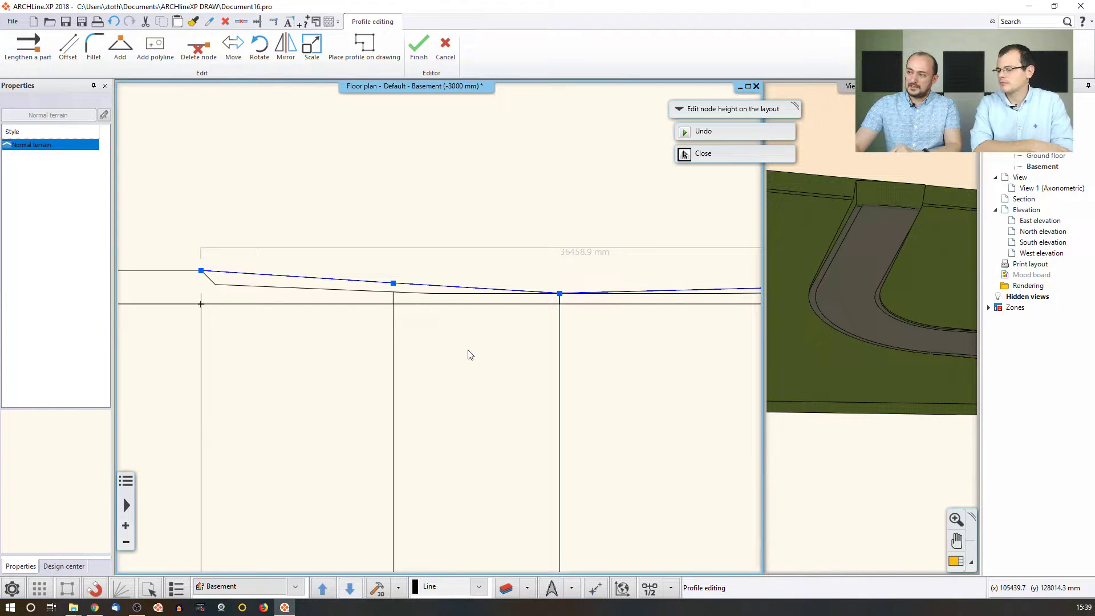
key(Return)
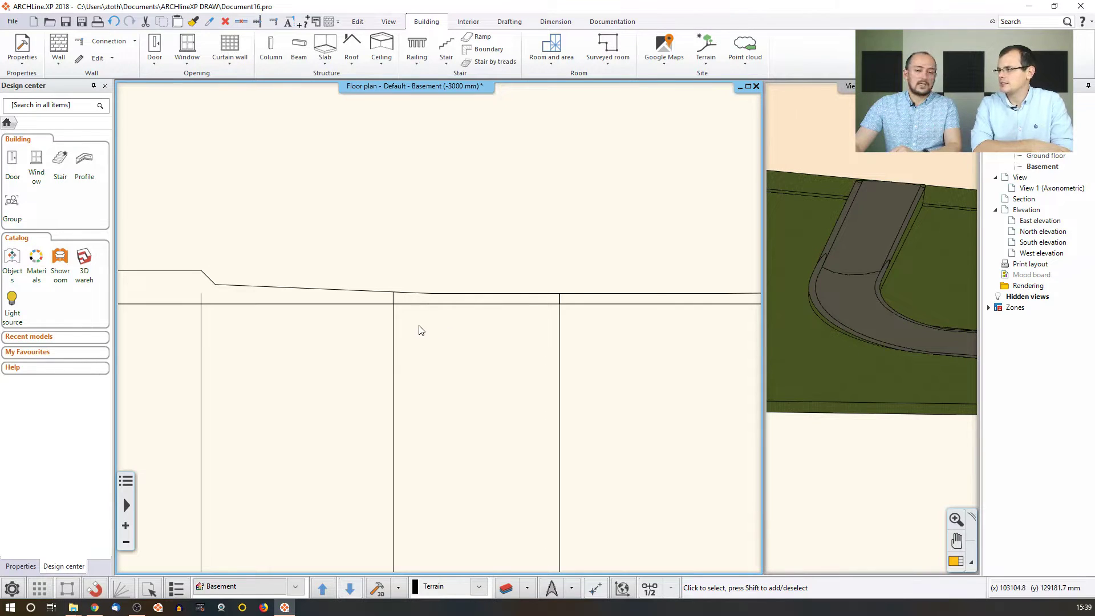
Delete the placed road profile drawing and zoom to the full site extents.
scroll(420, 331, down, 3)
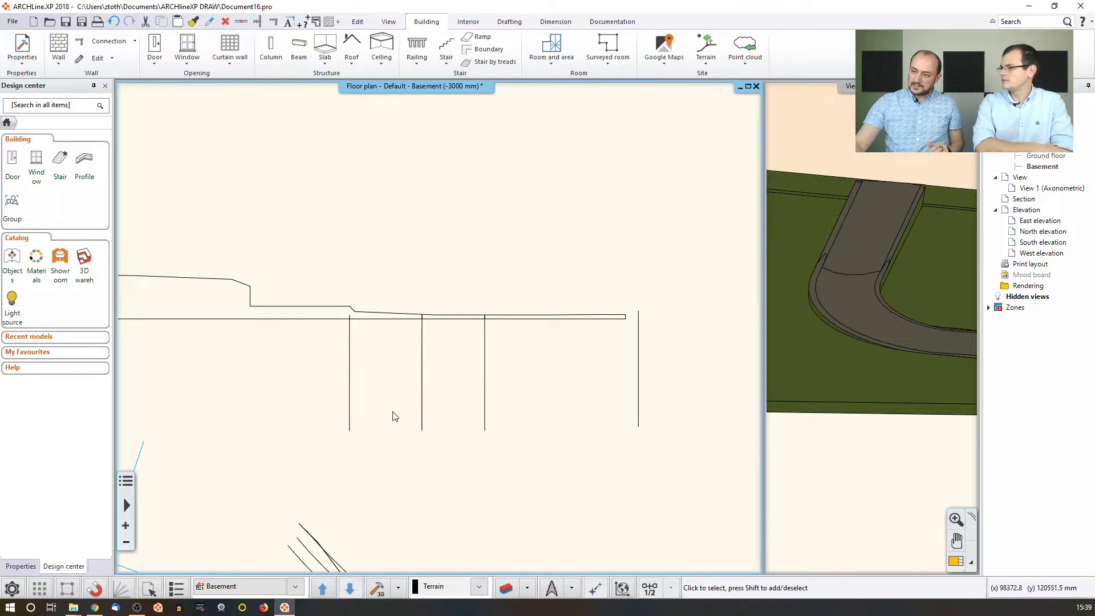
click(351, 325)
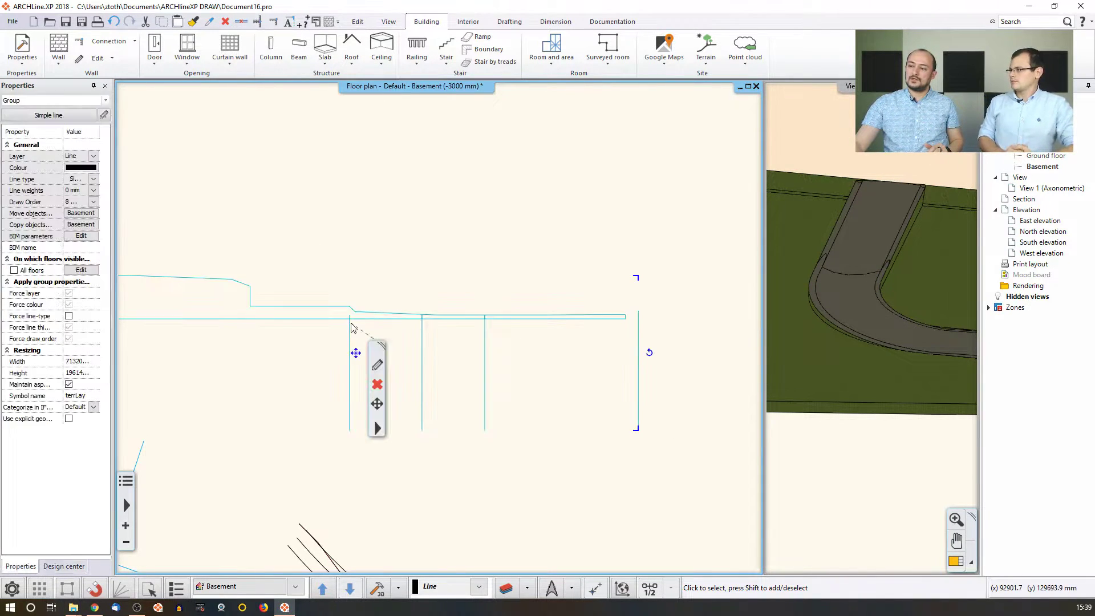
key(Delete)
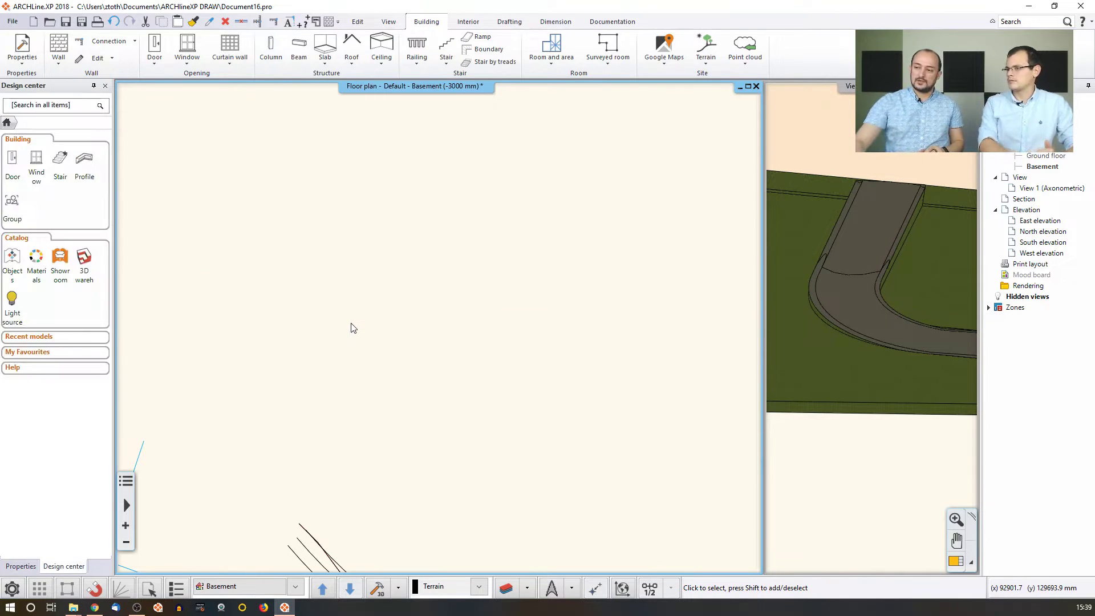
middle_click(349, 323)
middle_click(349, 323)
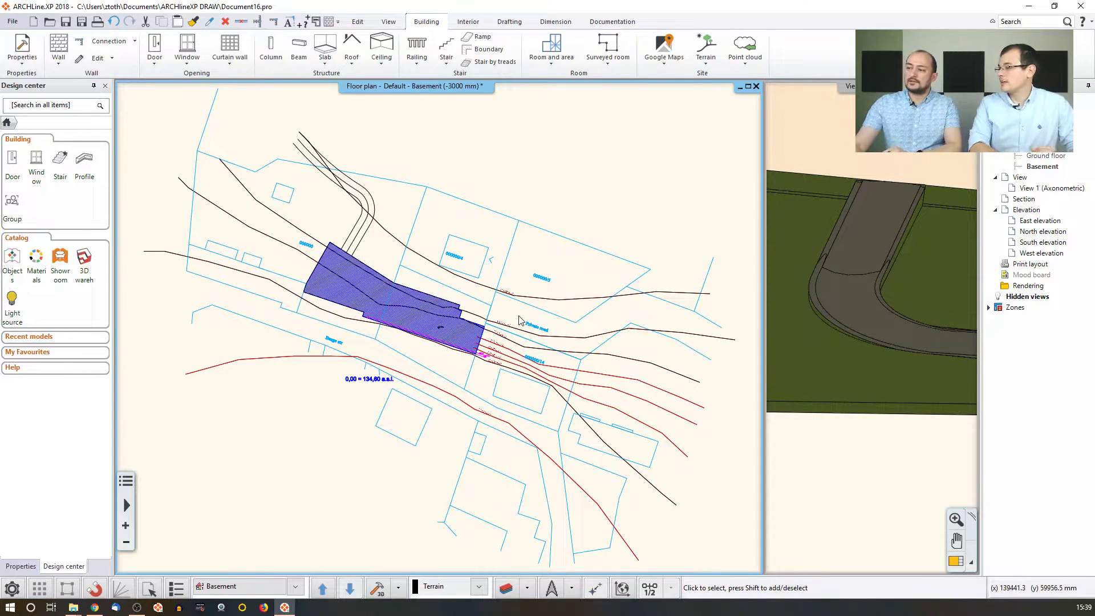
Outline a four-corner terrain zone on the parcel to the right of the driveway.
click(706, 51)
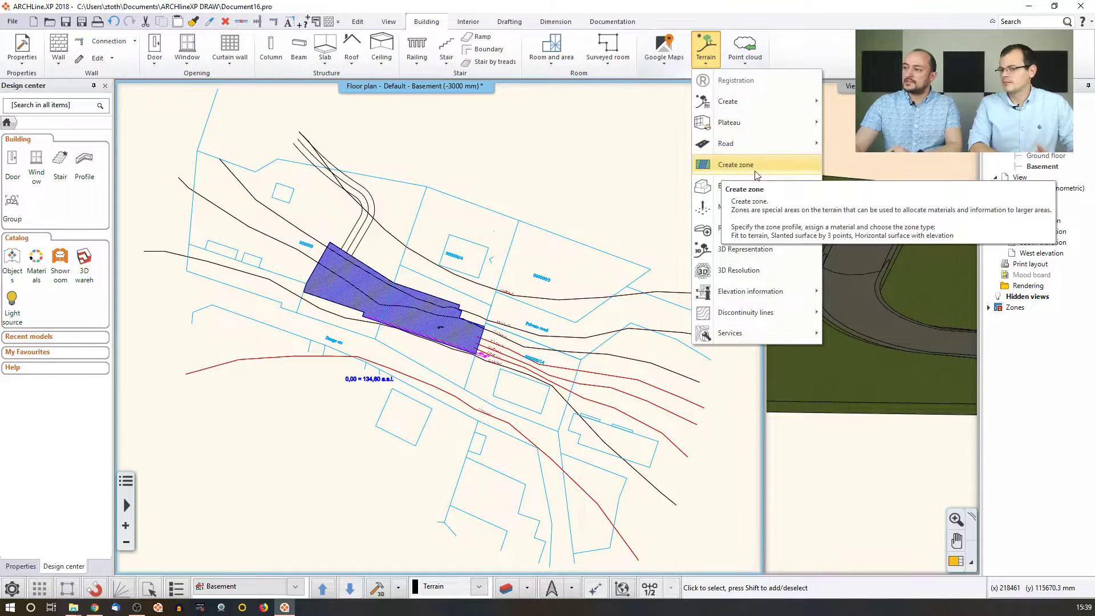
click(740, 167)
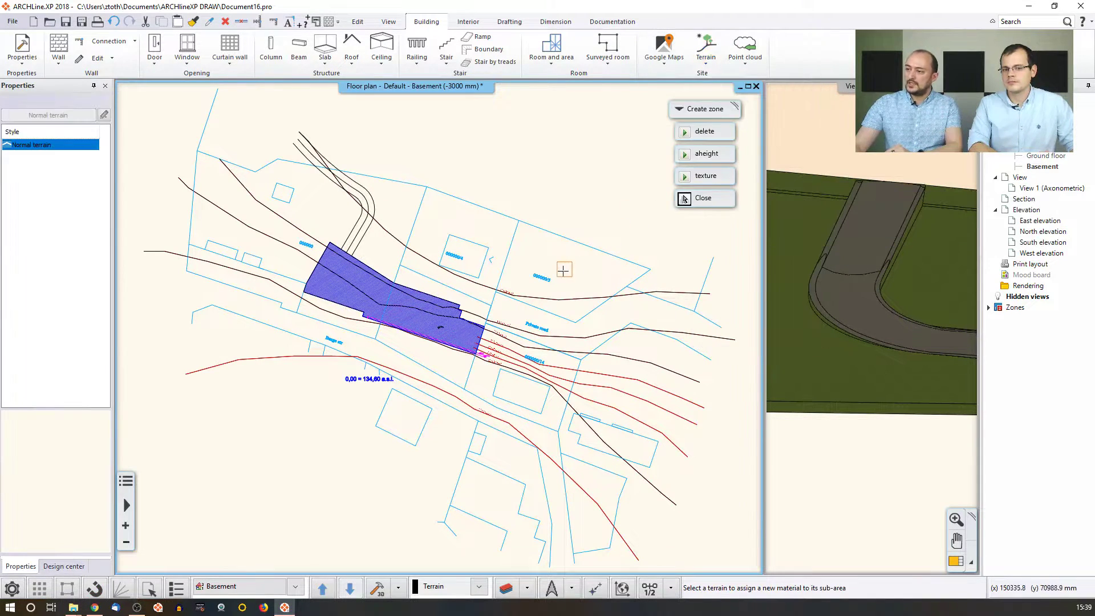
click(570, 298)
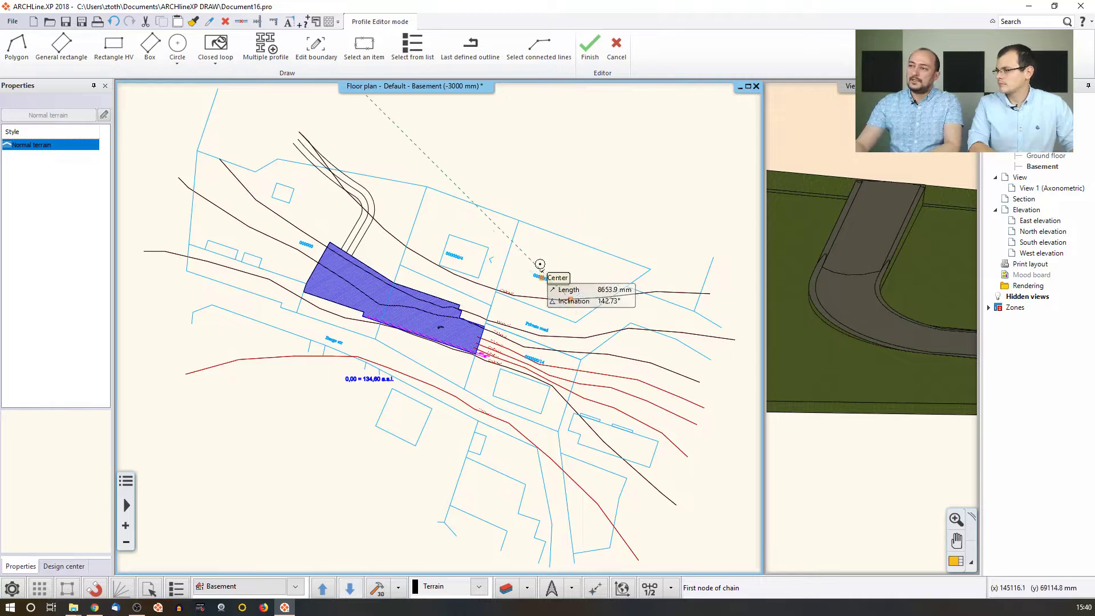
click(519, 220)
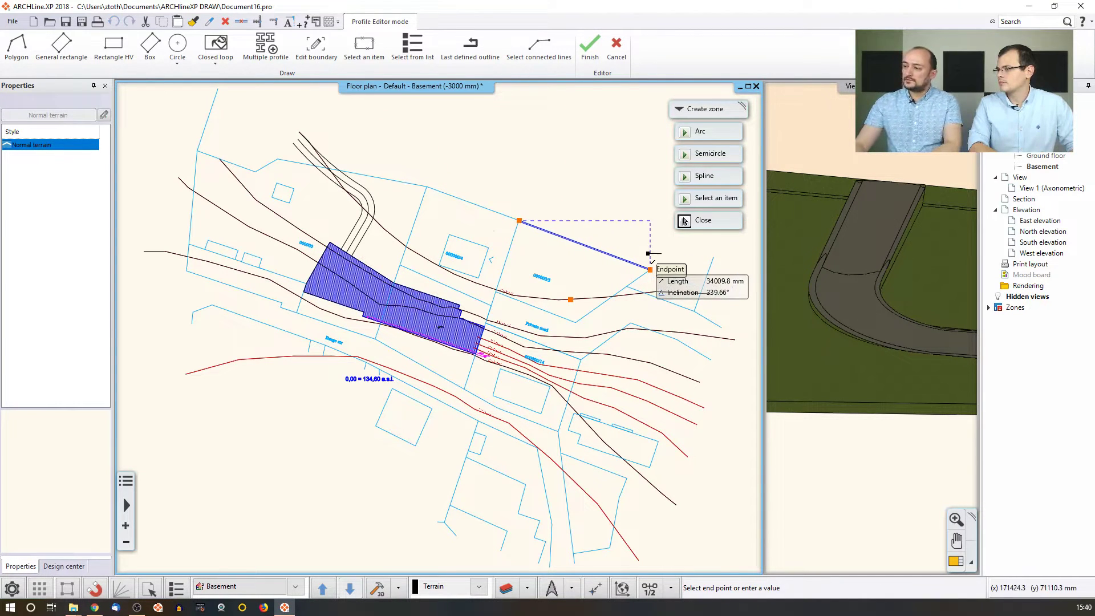
click(650, 269)
click(576, 323)
click(496, 292)
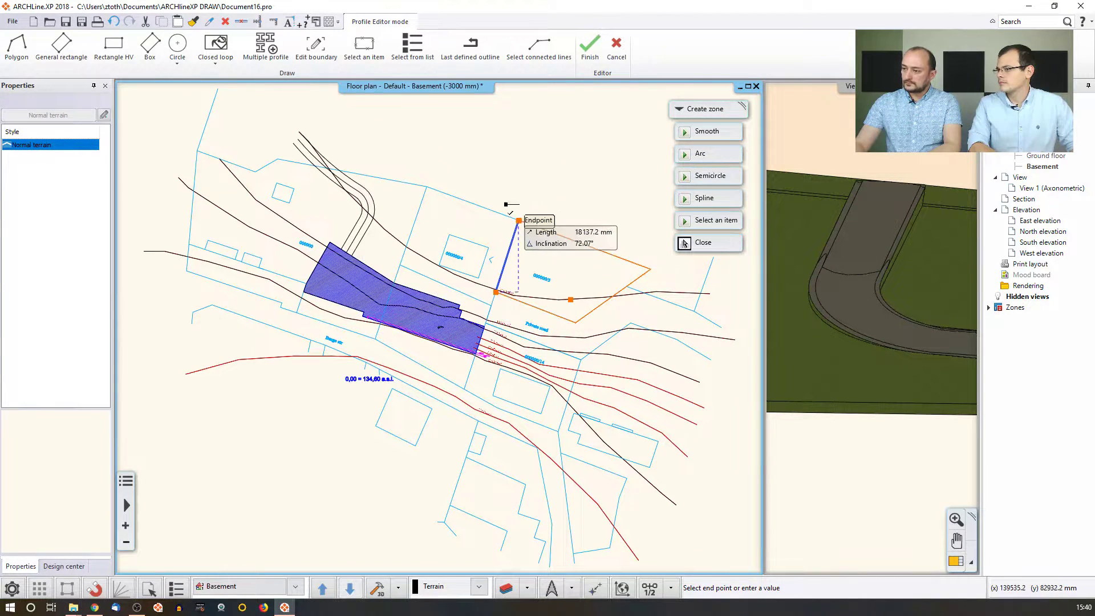
click(684, 243)
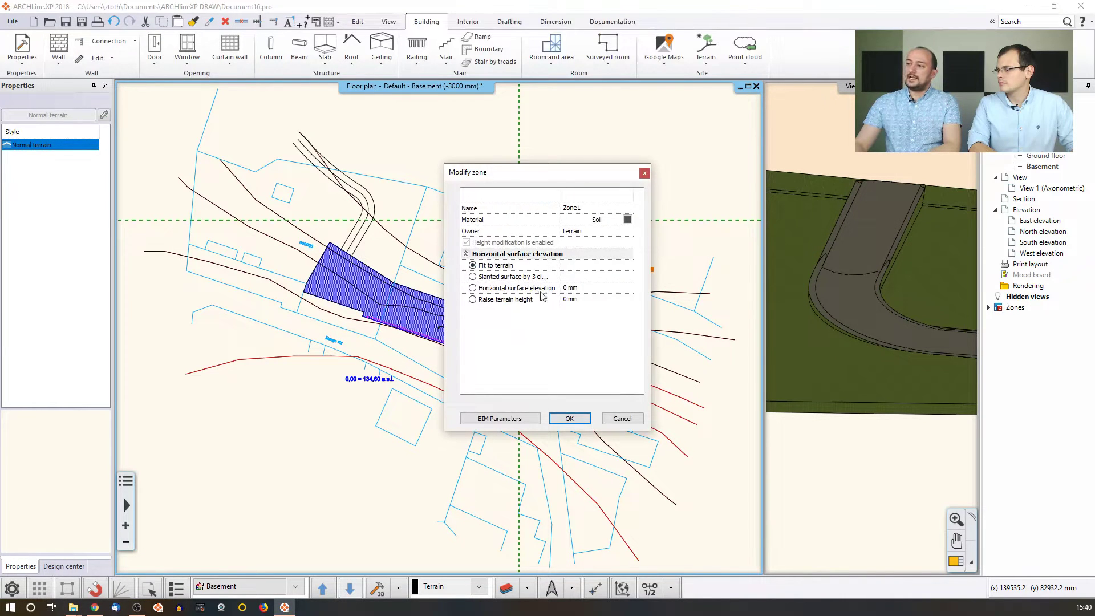
Replace Zone 1's Soil material with eggshell from the Materials dialog.
click(627, 221)
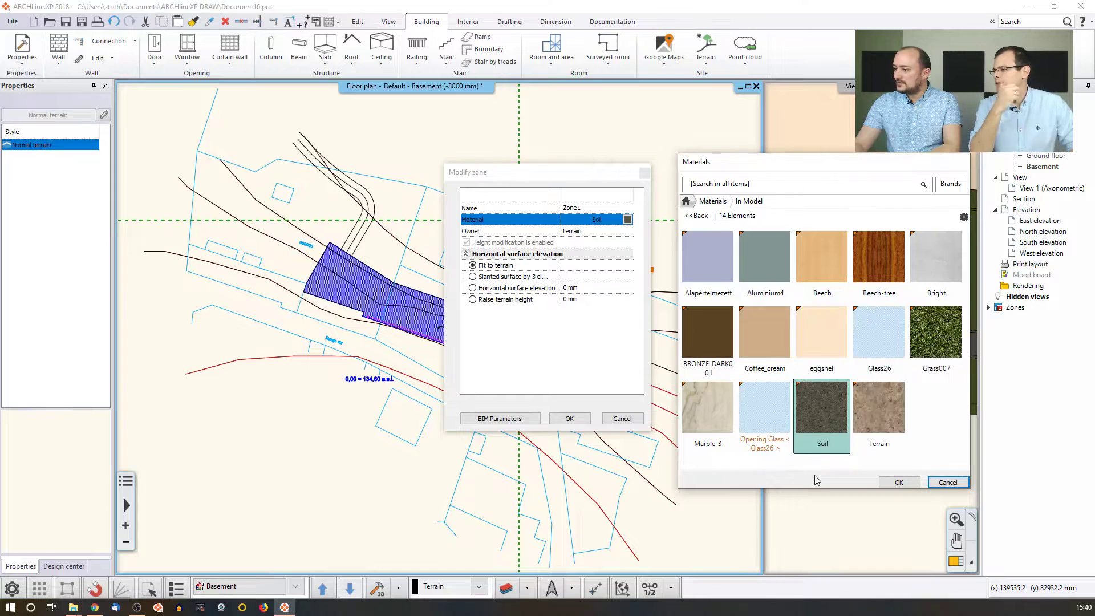
mouse_move(833, 356)
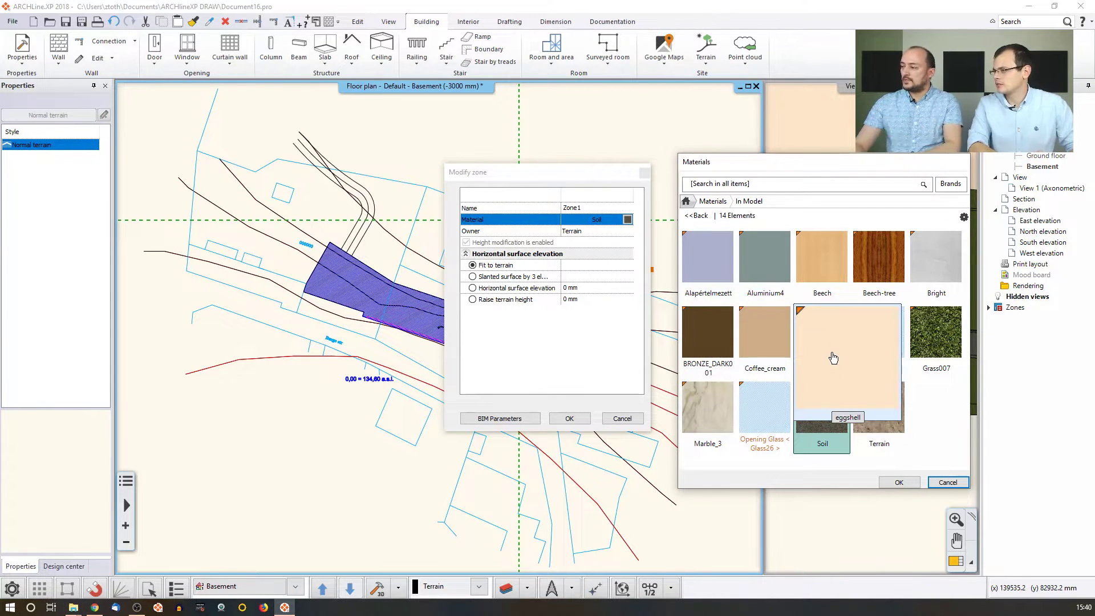
click(832, 357)
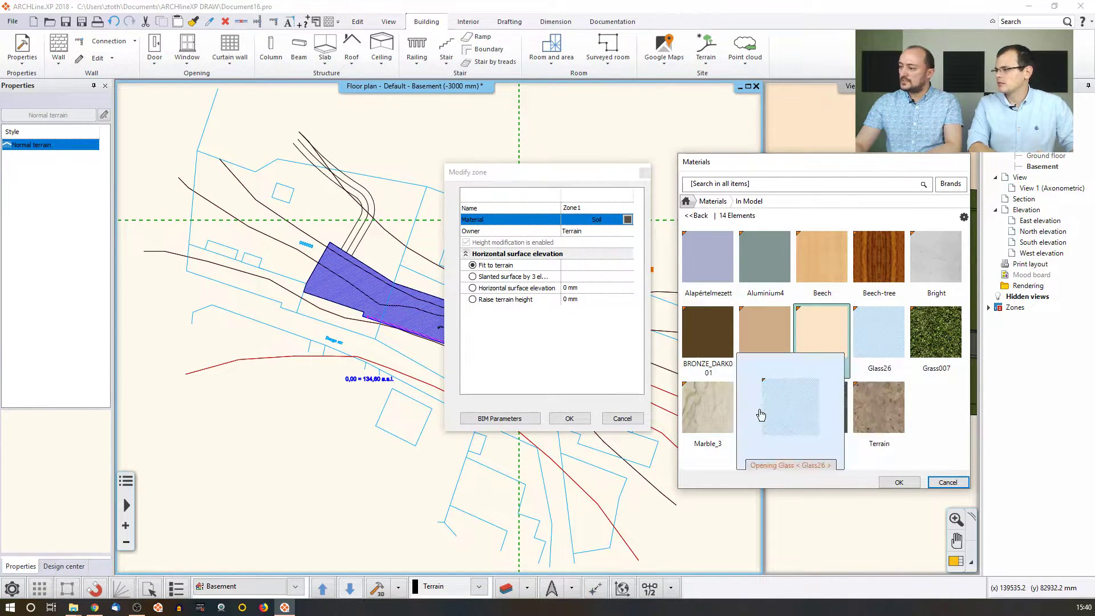
click(899, 483)
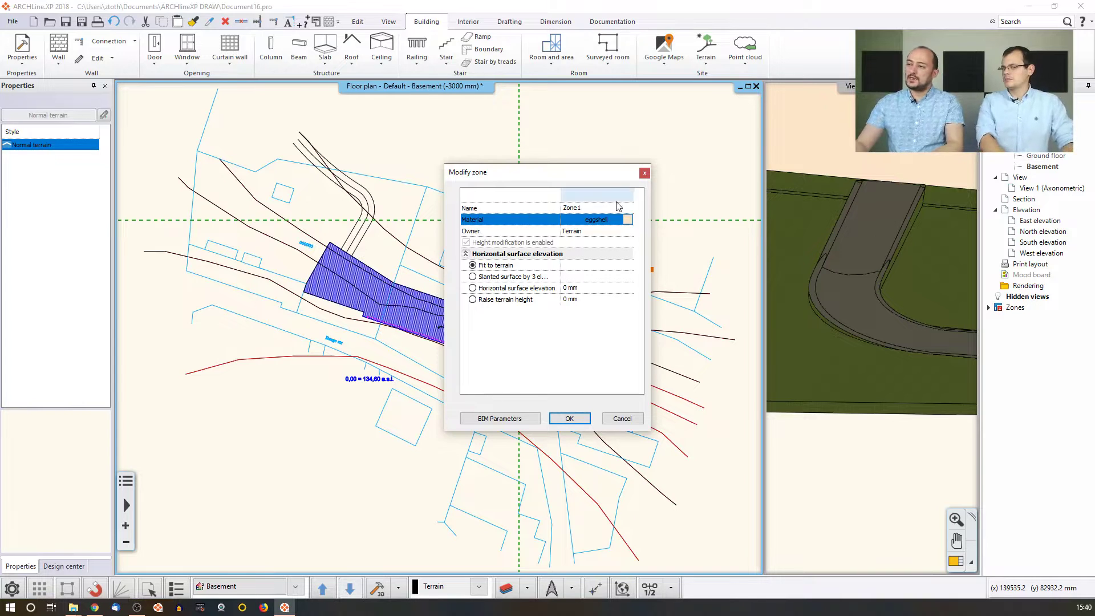
click(591, 208)
Rename the zone to Garden and make it a horizontal surface at elevation 134600.
click(525, 212)
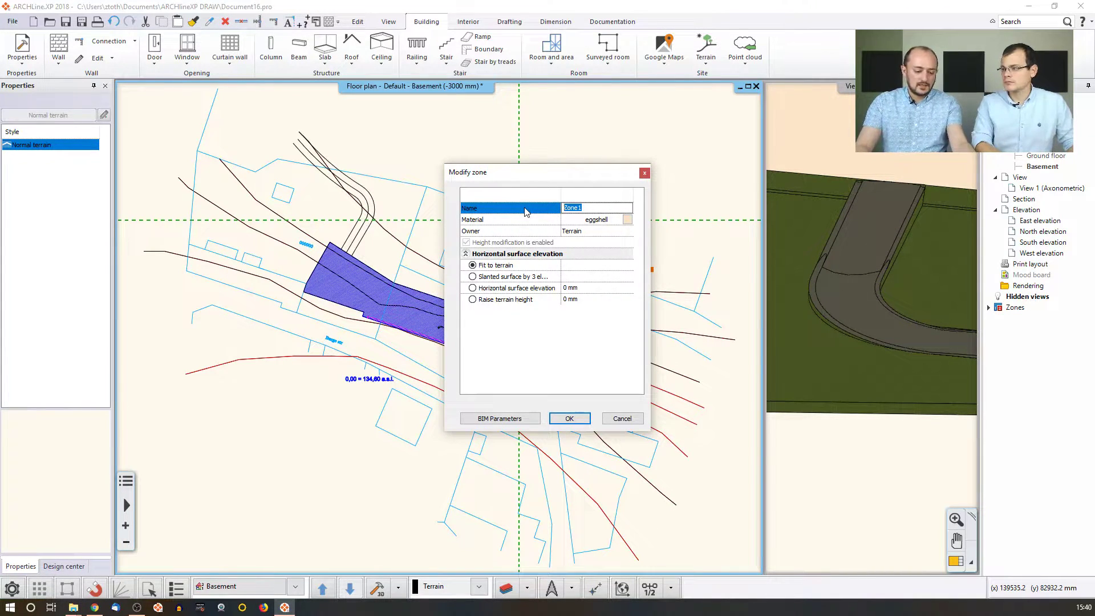
text(Garden)
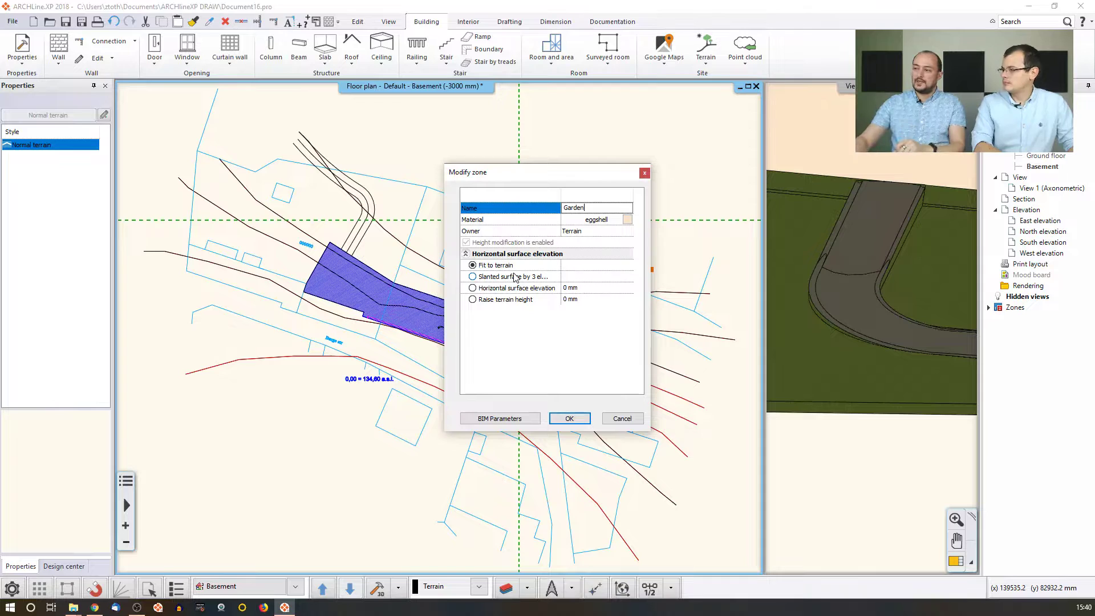
click(475, 277)
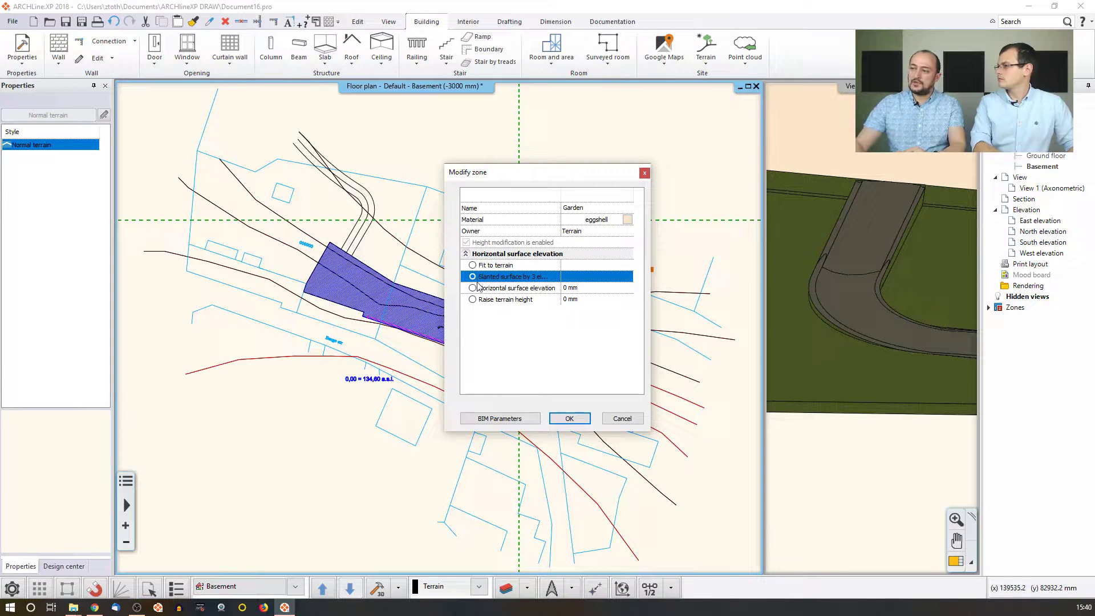
click(474, 288)
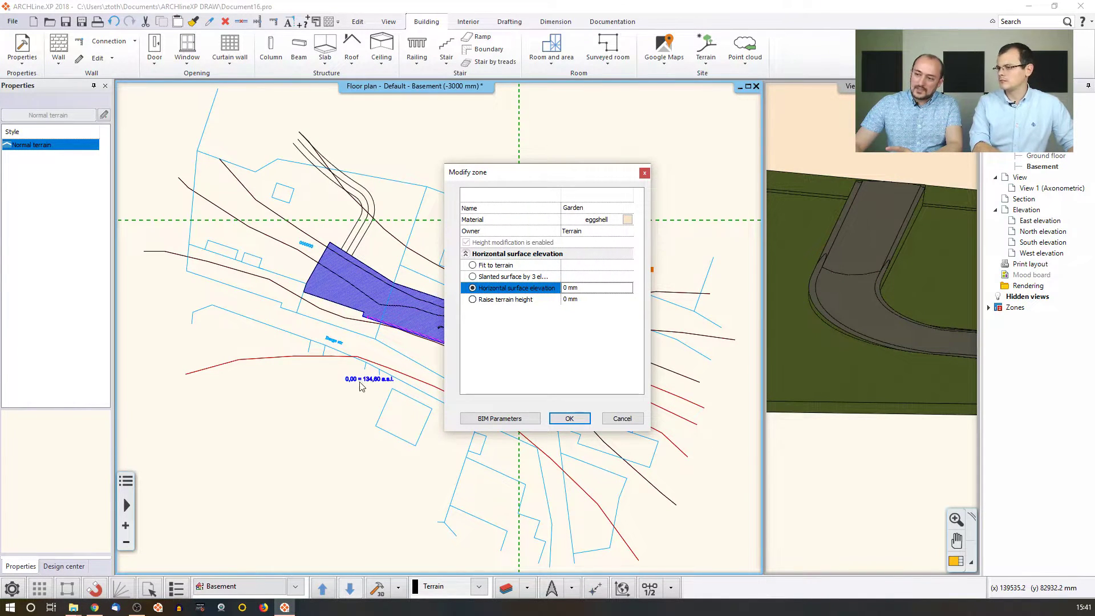
click(594, 289)
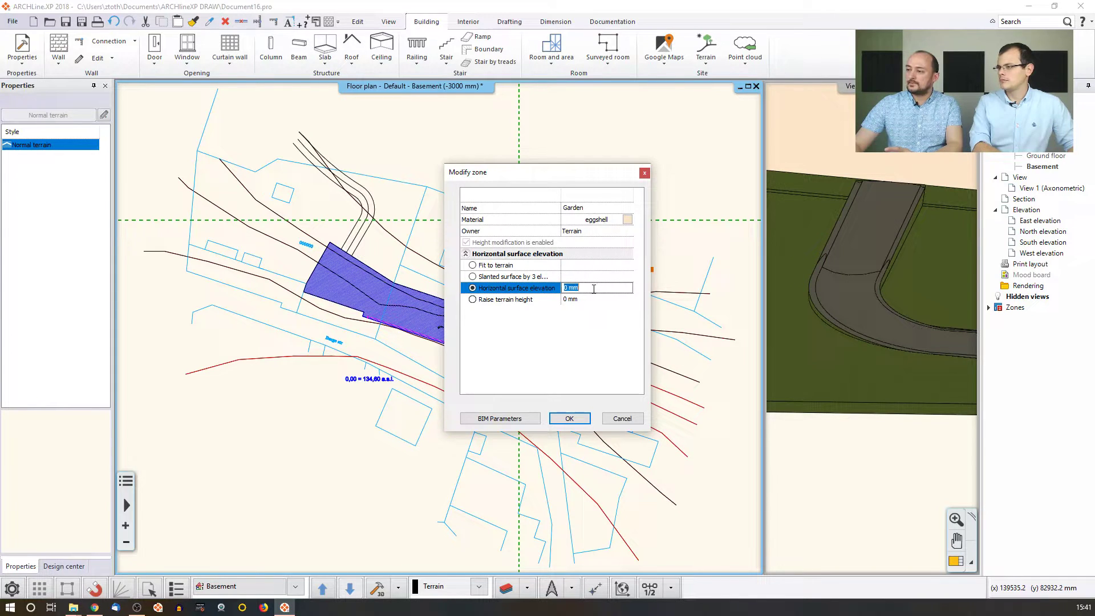
text(1346000)
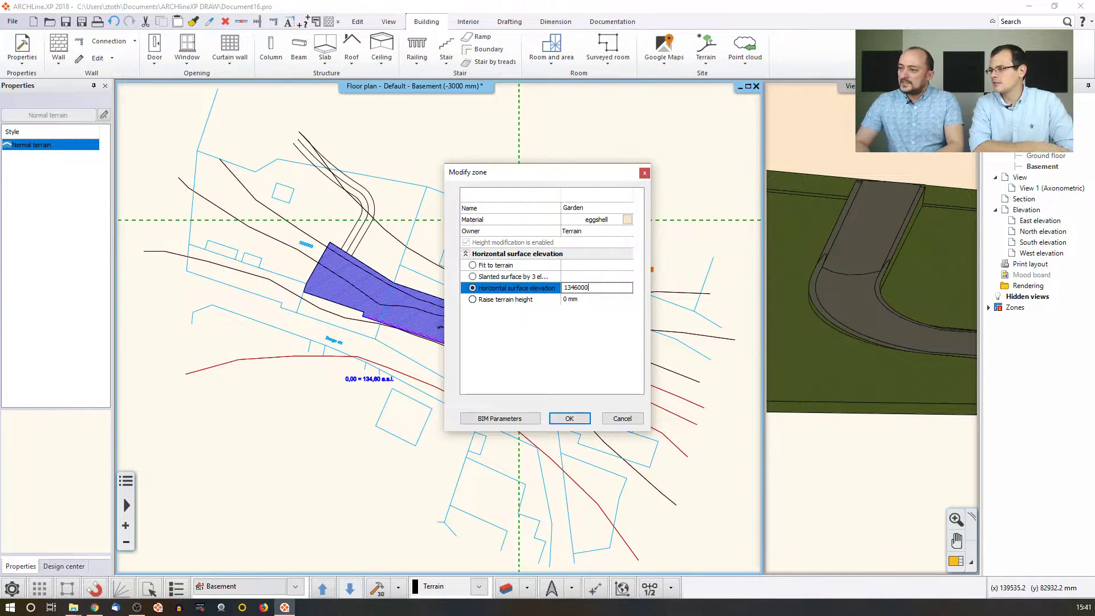
key(BackSpace)
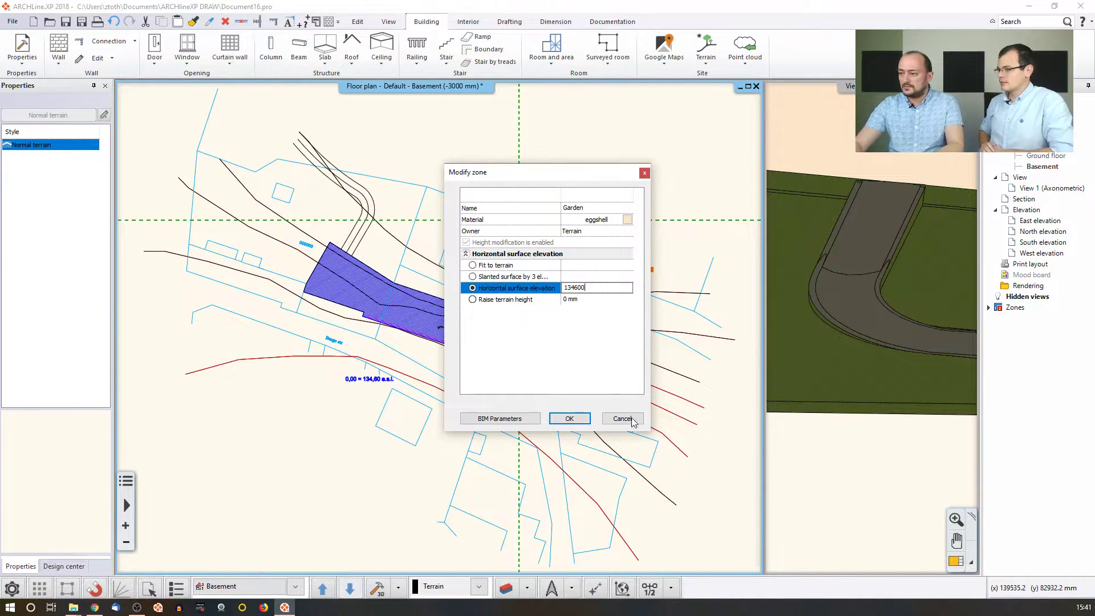
Confirm the Garden zone and orbit the 3D view to check the flat eggshell pad.
click(569, 418)
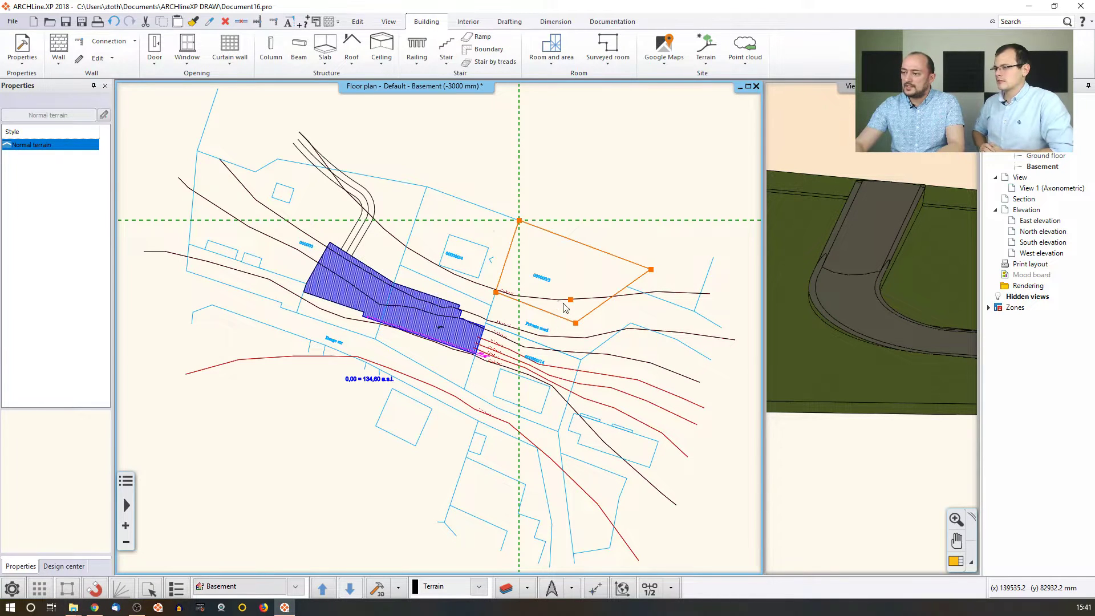
click(544, 228)
click(859, 345)
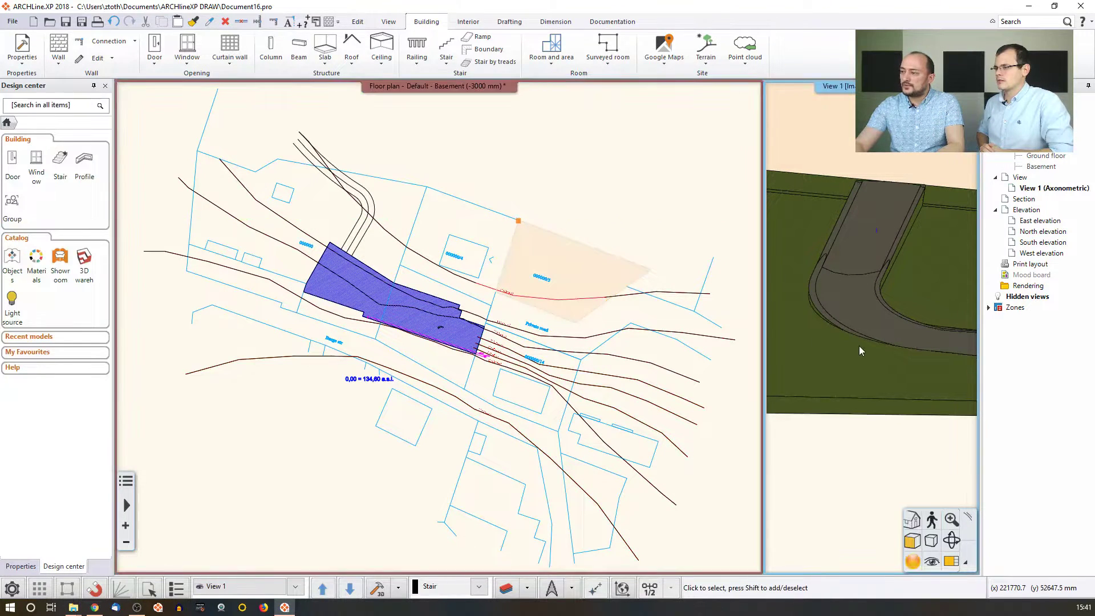
scroll(851, 354, up, 5)
middle_drag(855, 339, 812, 342)
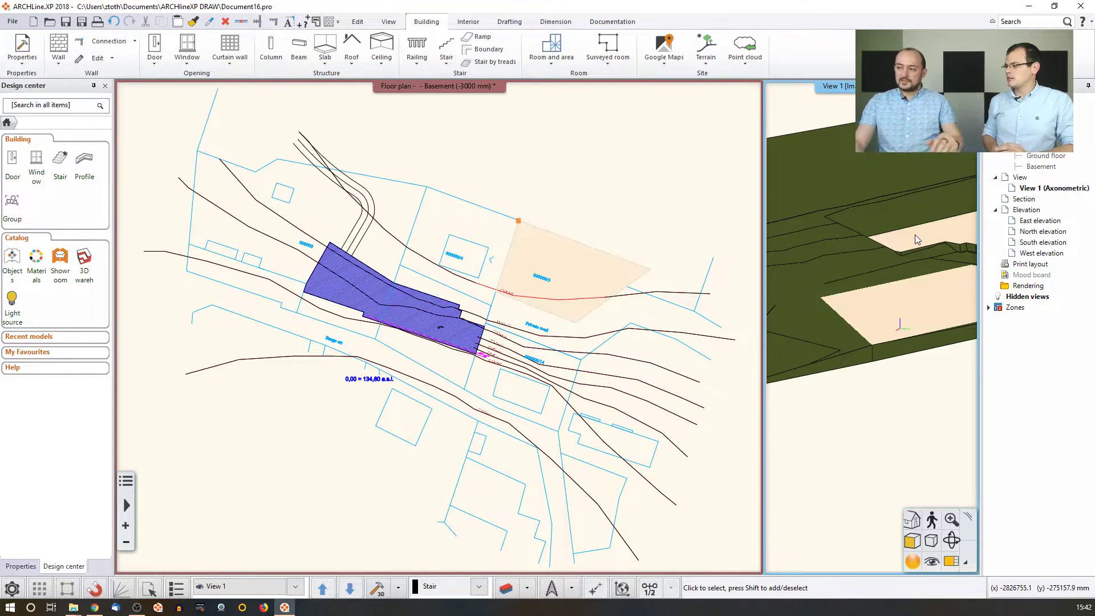
middle_drag(569, 329, 483, 334)
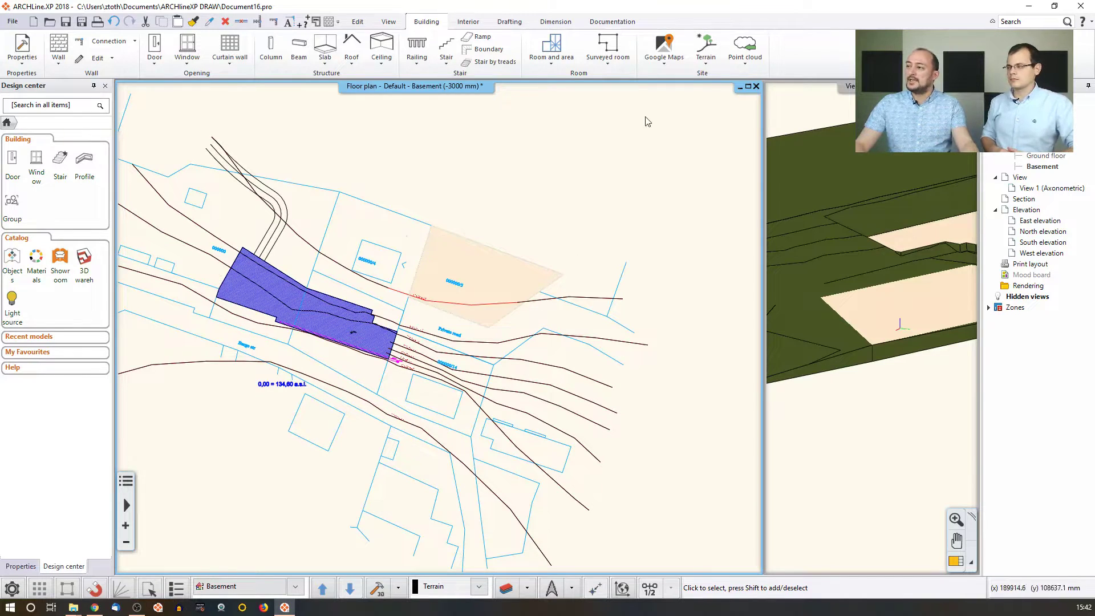
Start a new terrain zone and trace its outline from the red contour along the private road.
click(706, 50)
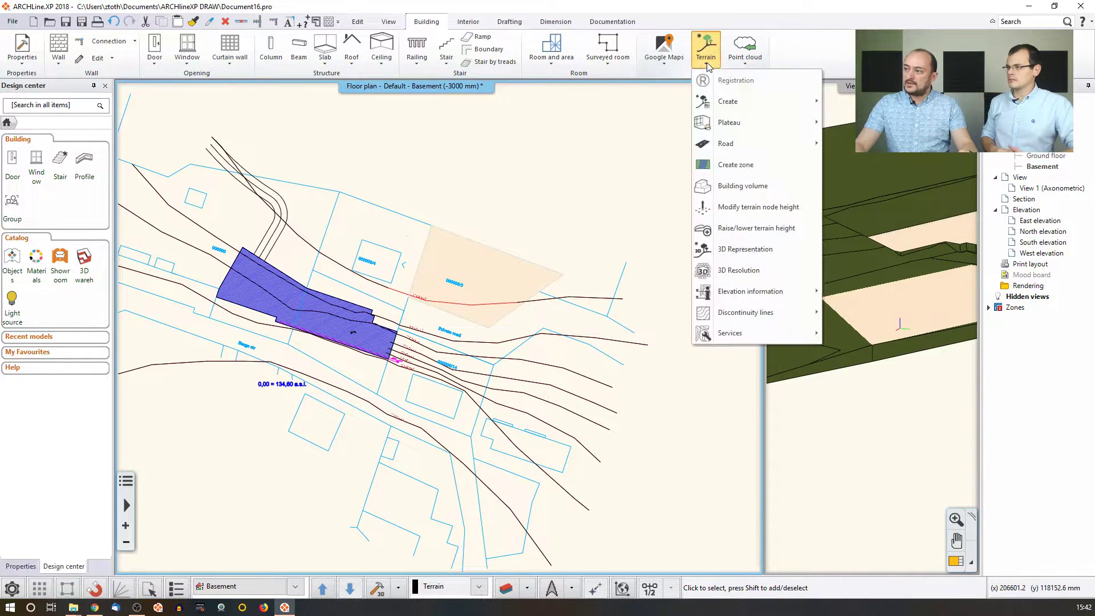
click(735, 164)
click(604, 297)
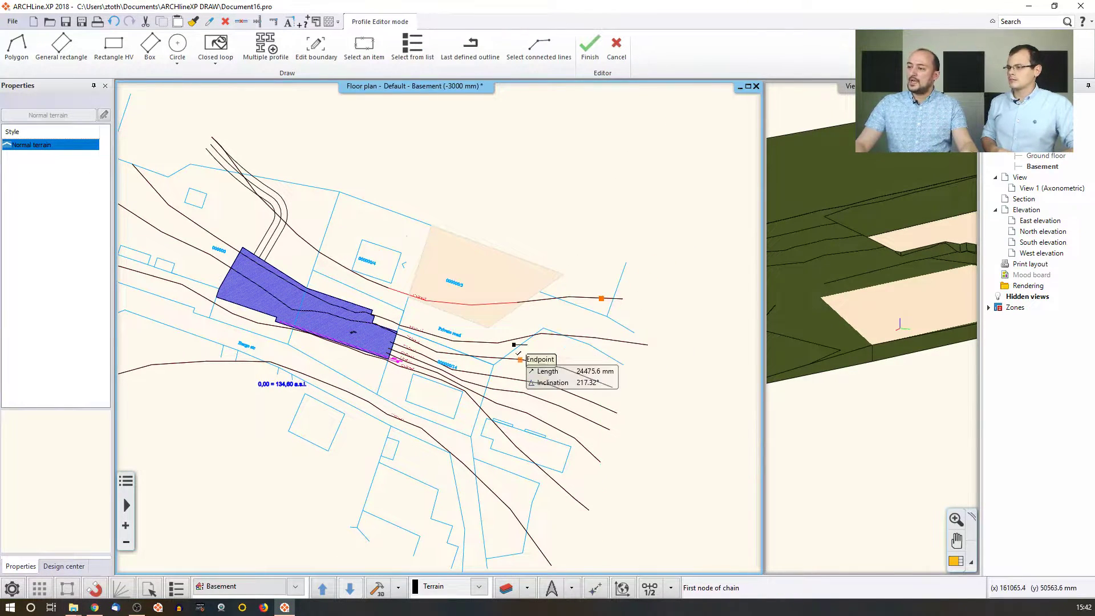
scroll(520, 345, up, 3)
click(307, 243)
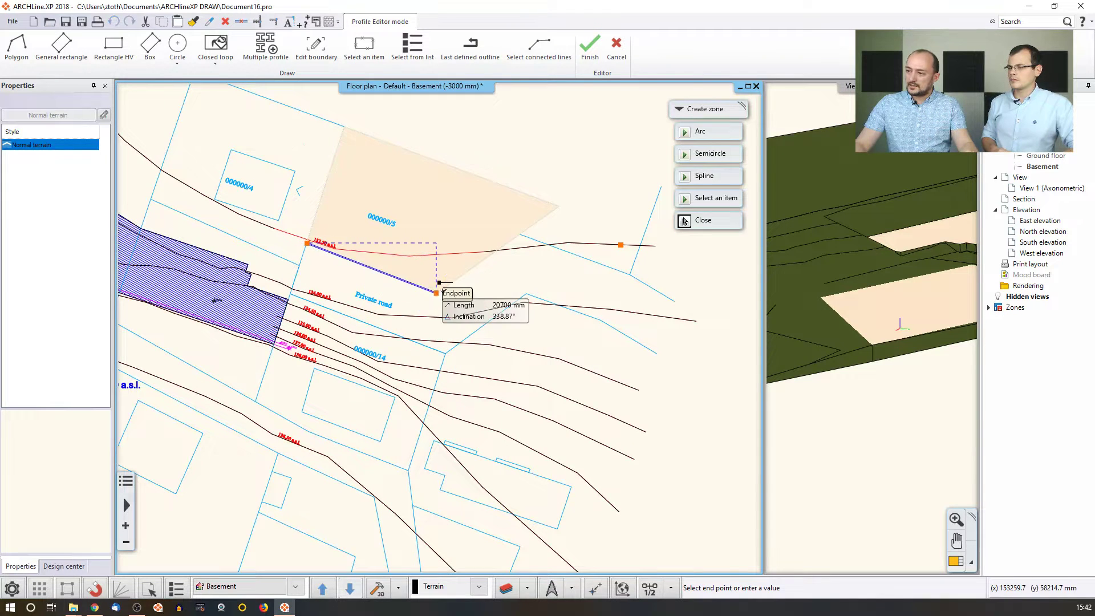
click(437, 293)
click(519, 234)
click(630, 275)
Continue the zone outline around the road's end, back past the hatched area, and close it.
click(675, 300)
click(657, 354)
click(527, 293)
click(446, 353)
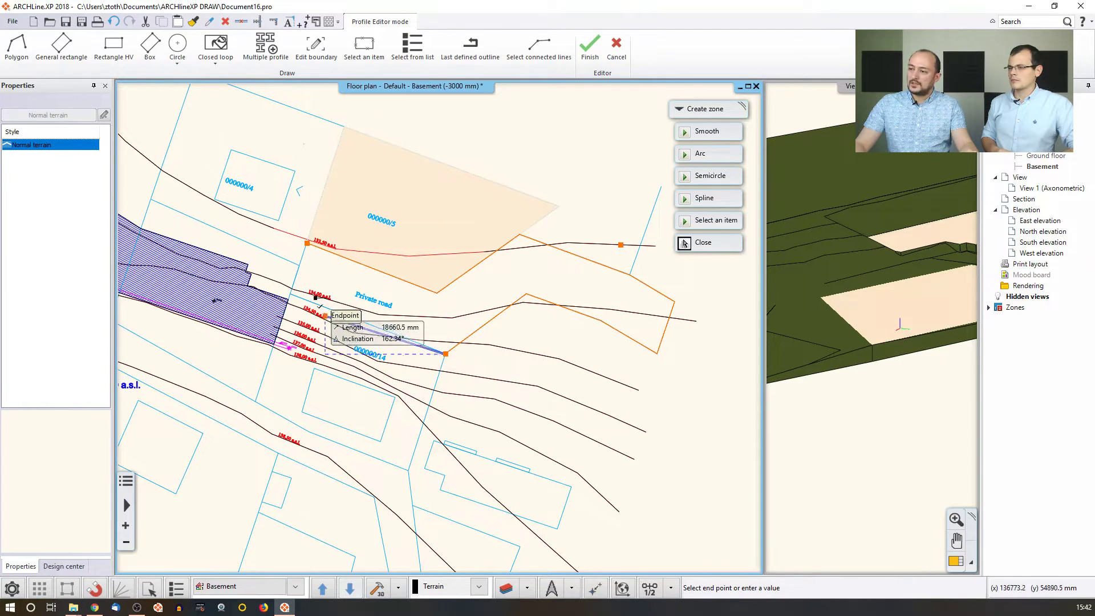
click(291, 292)
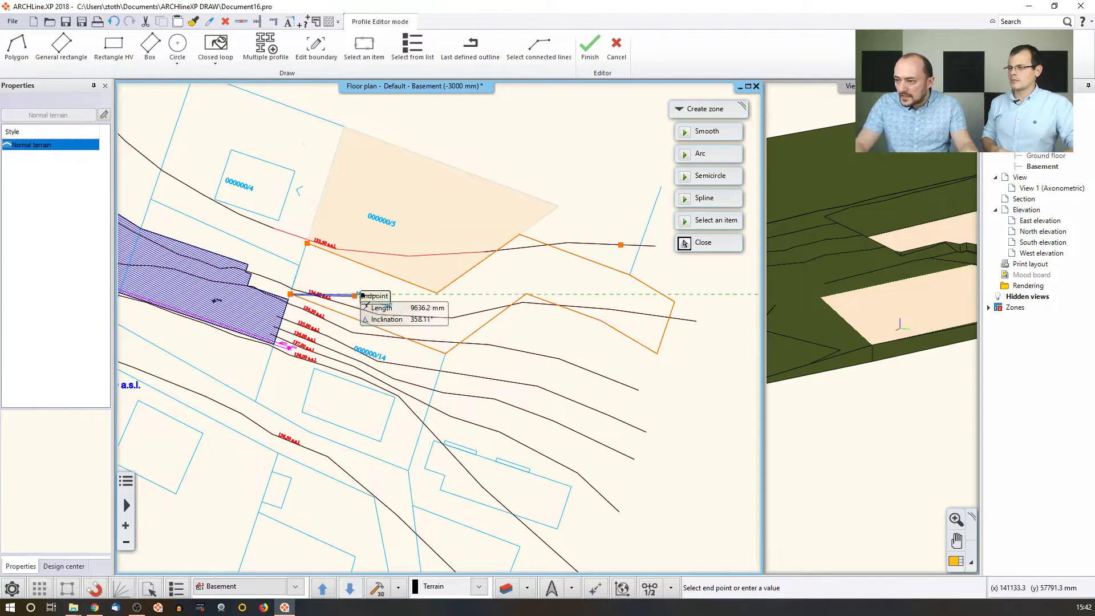
click(307, 243)
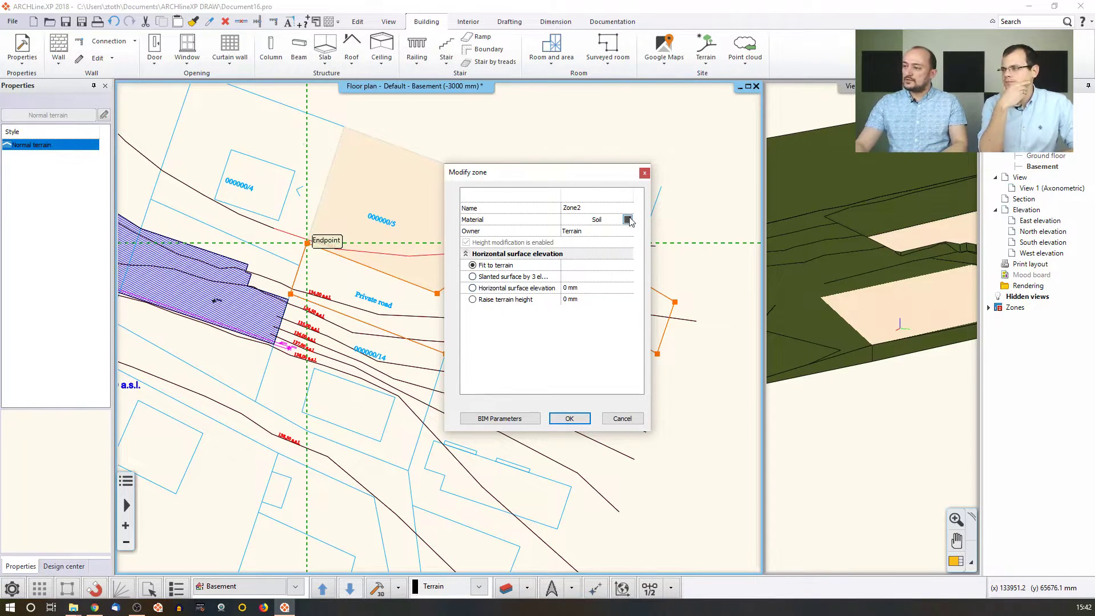
Name the second zone 'Driveway', confirm it, and return to the 3D window.
click(589, 208)
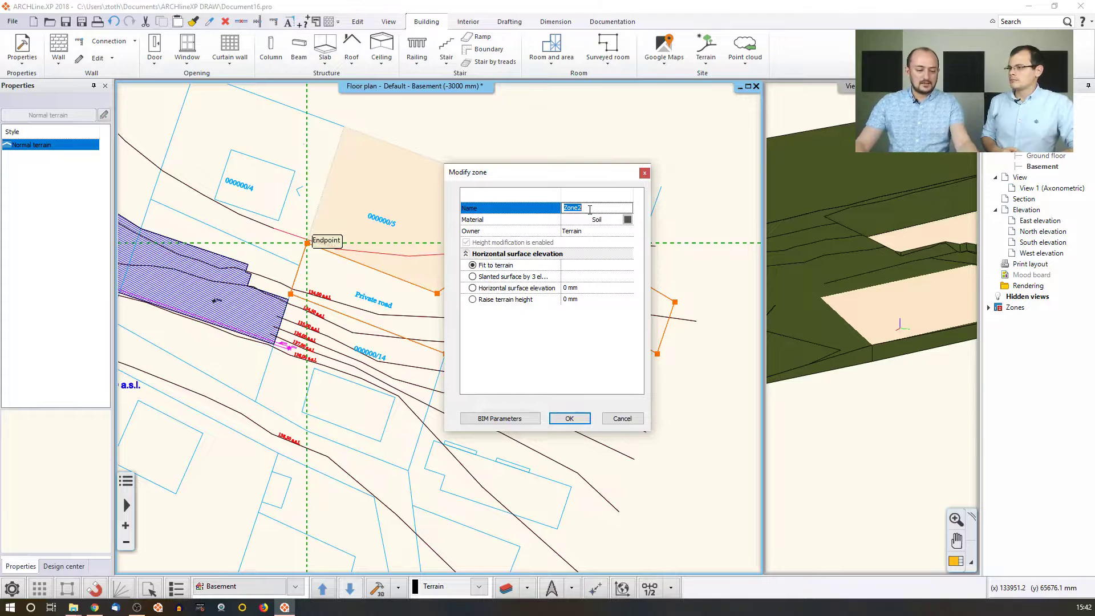
text(Driveway)
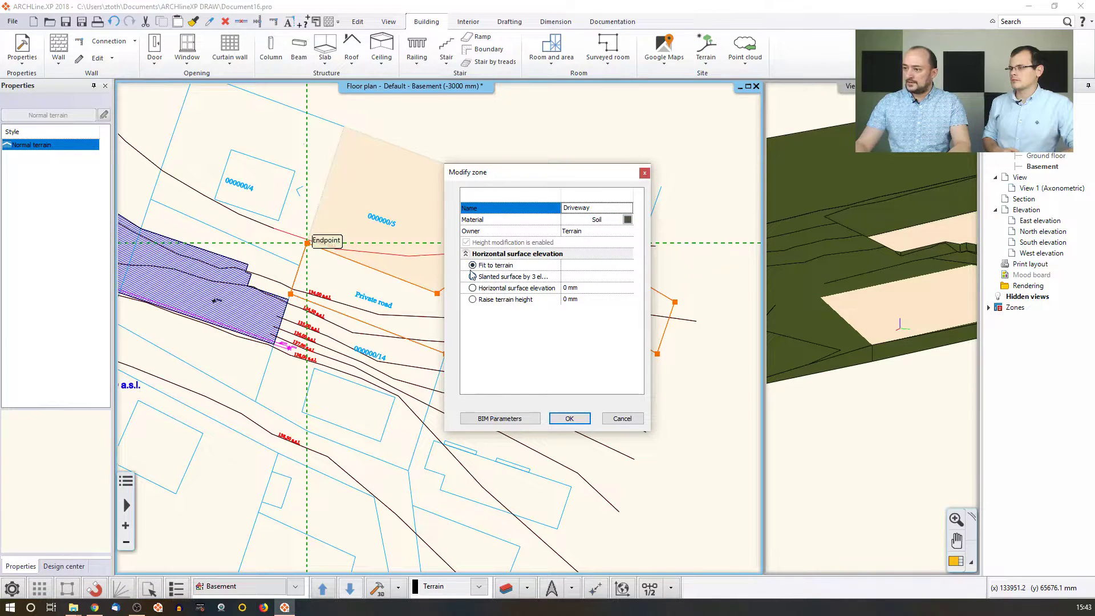
click(570, 419)
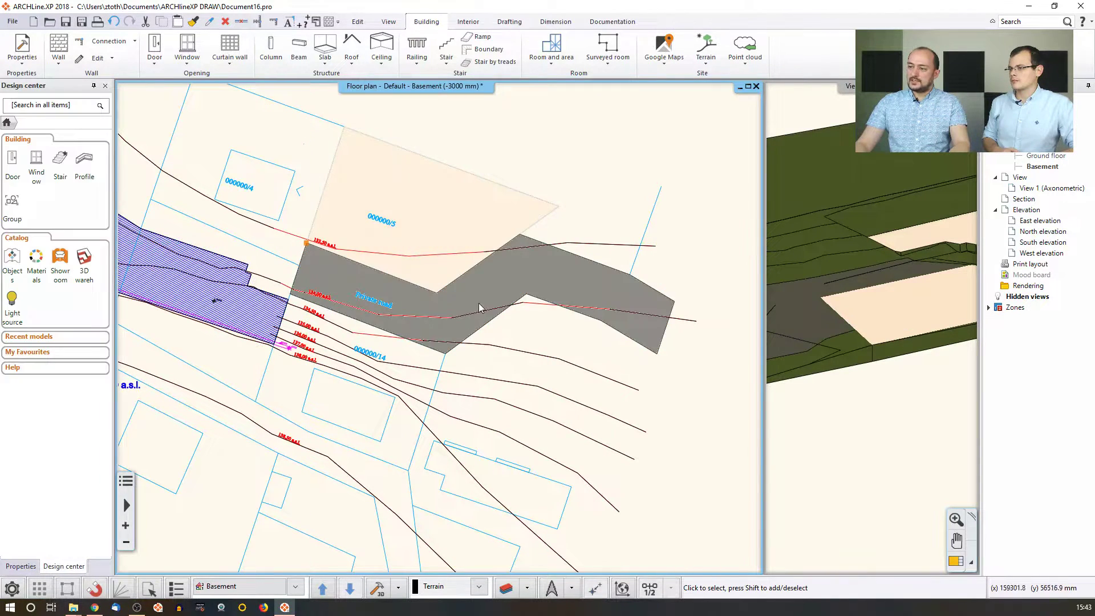
click(865, 293)
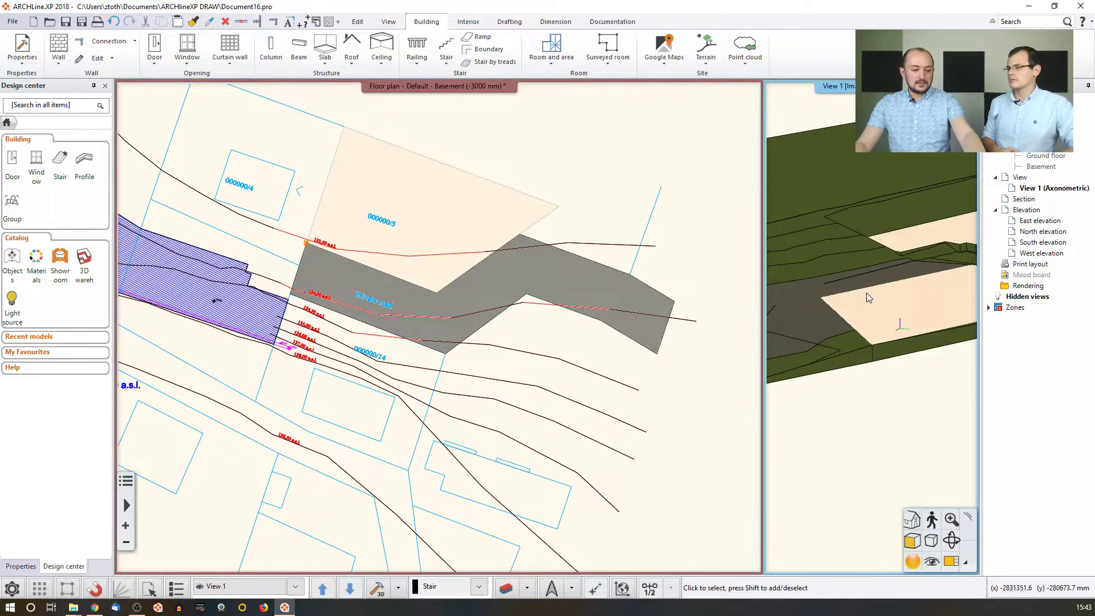
key(ctrl+F10)
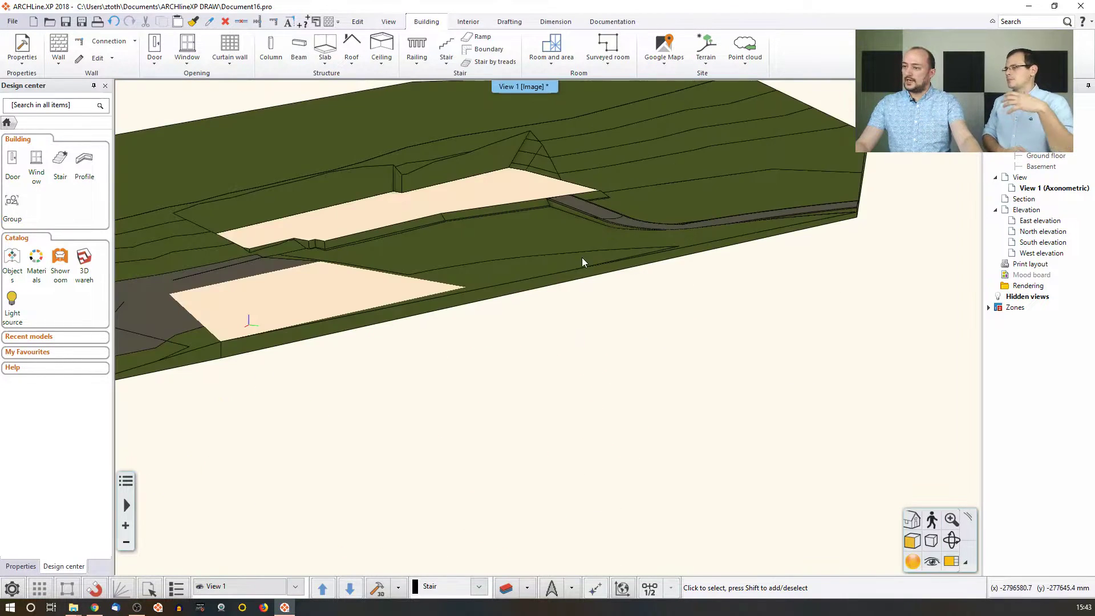
middle_click(582, 258)
middle_click(582, 258)
scroll(576, 345, up, 5)
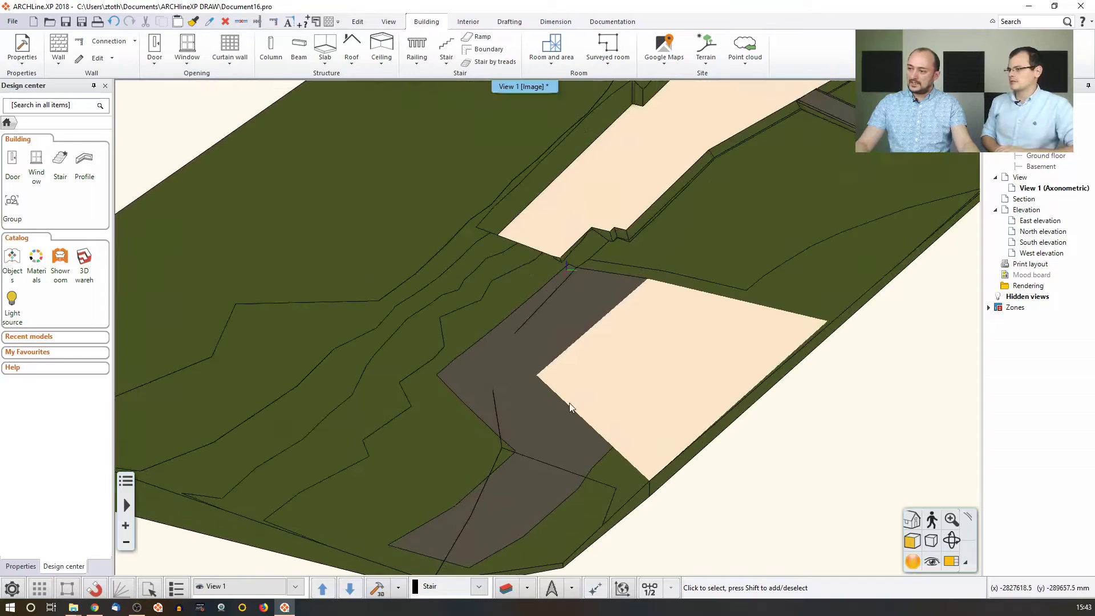
middle_drag(582, 349, 484, 357)
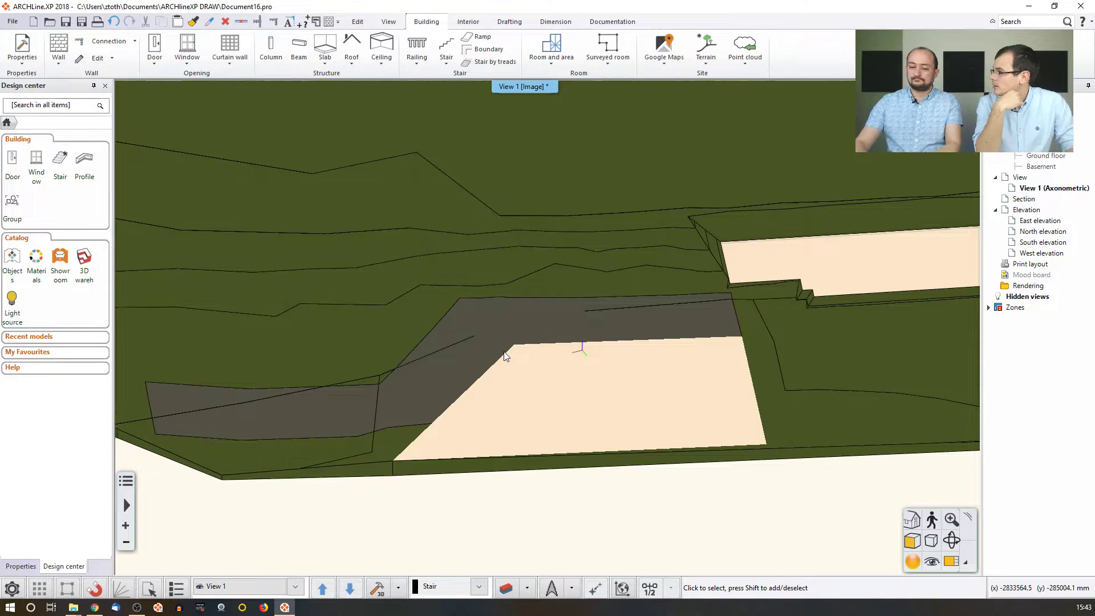
click(949, 560)
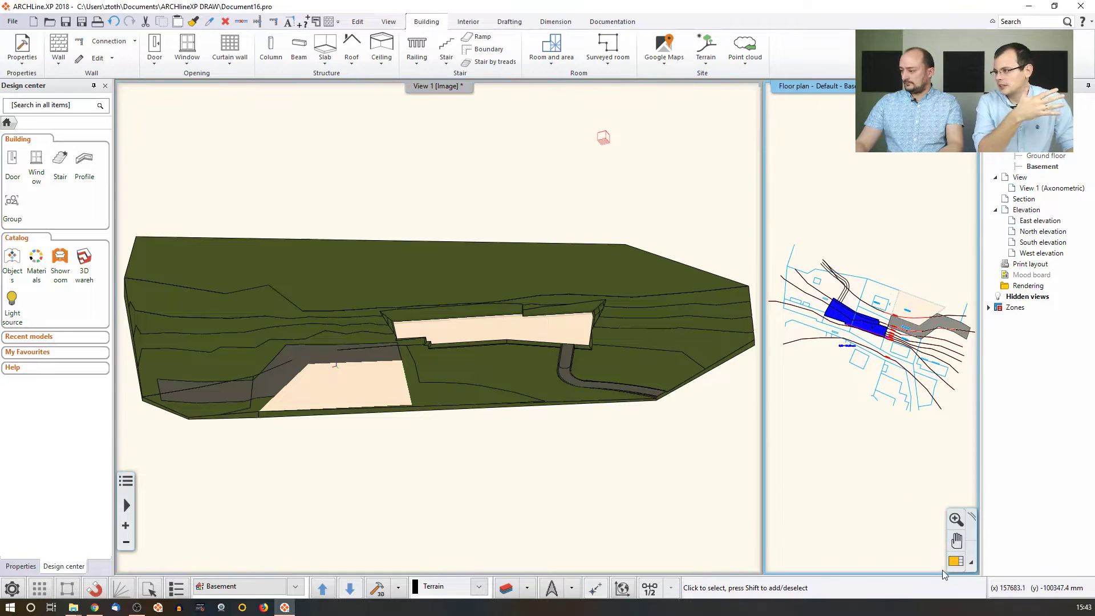
click(956, 561)
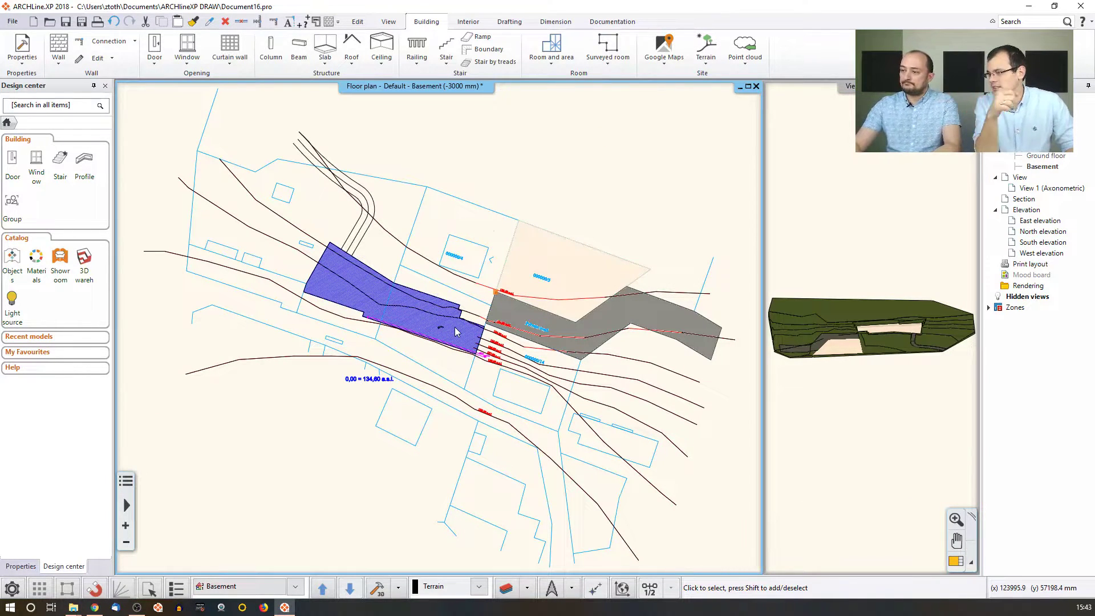
scroll(456, 332, up, 4)
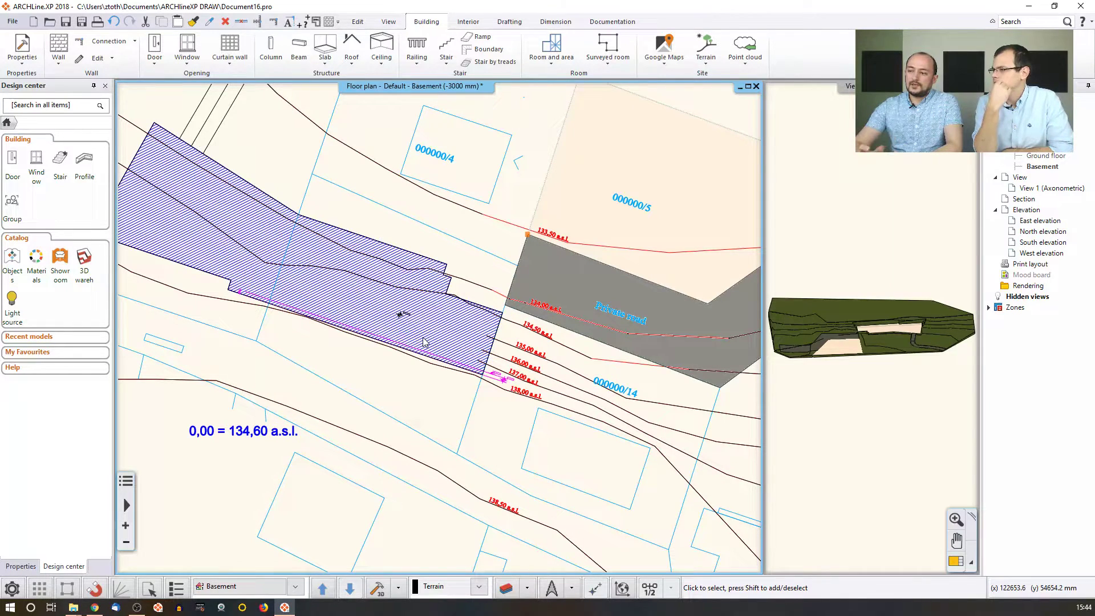
middle_drag(426, 342, 448, 267)
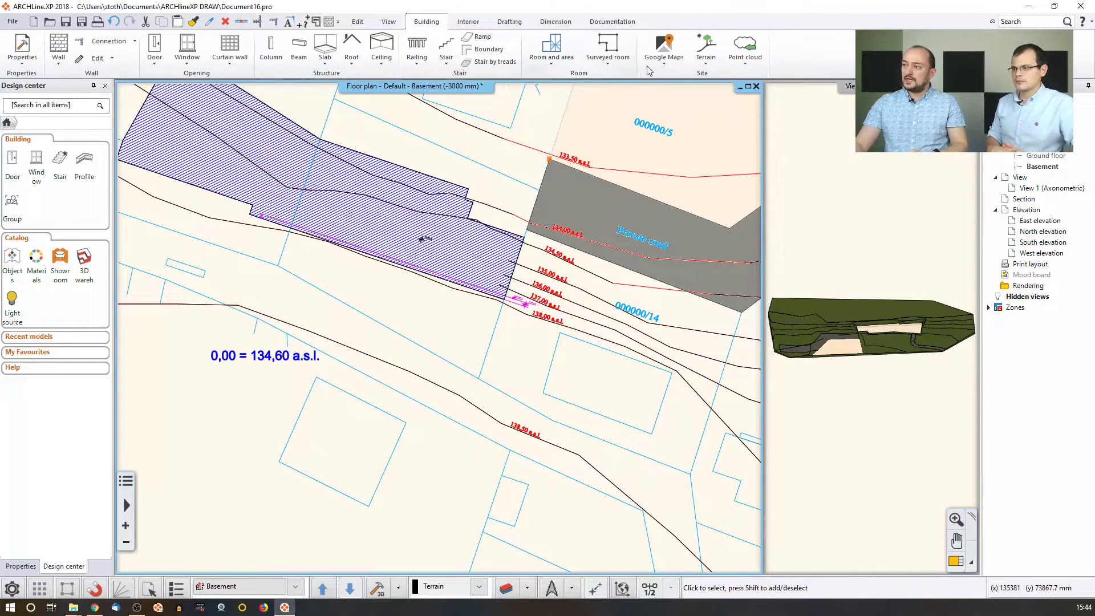
Draw a four-corner building volume footprint below the 0,00 label, closing it at the first corner.
click(706, 65)
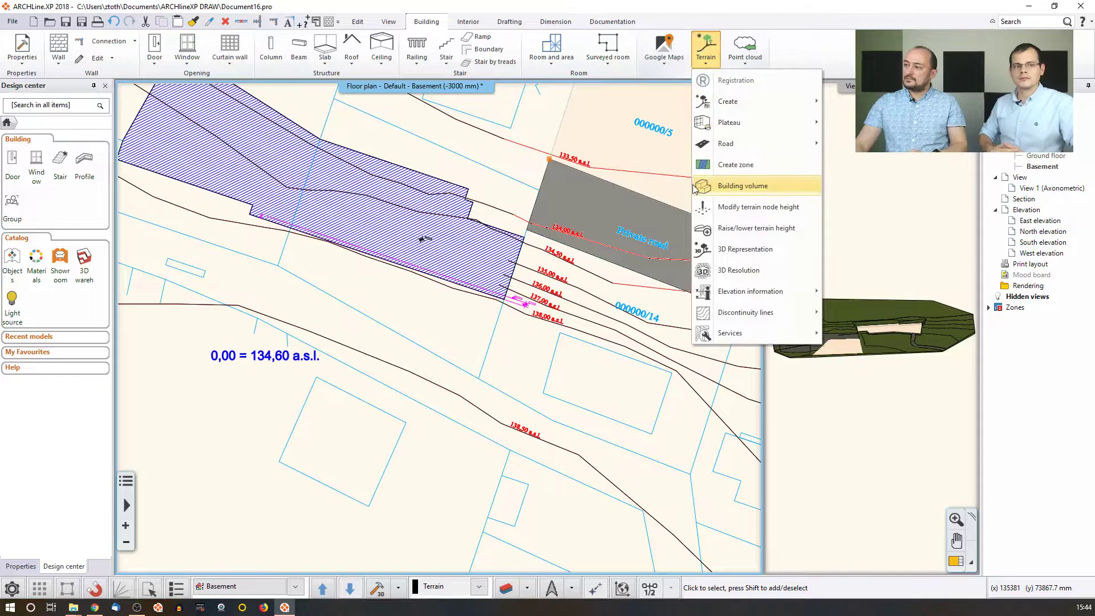
click(761, 186)
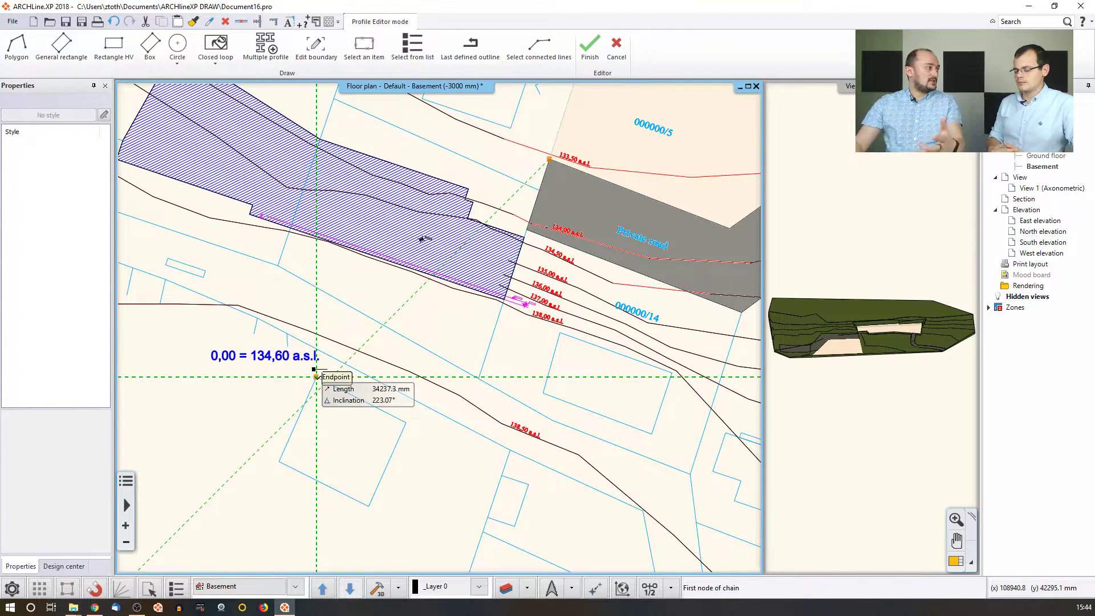
click(316, 377)
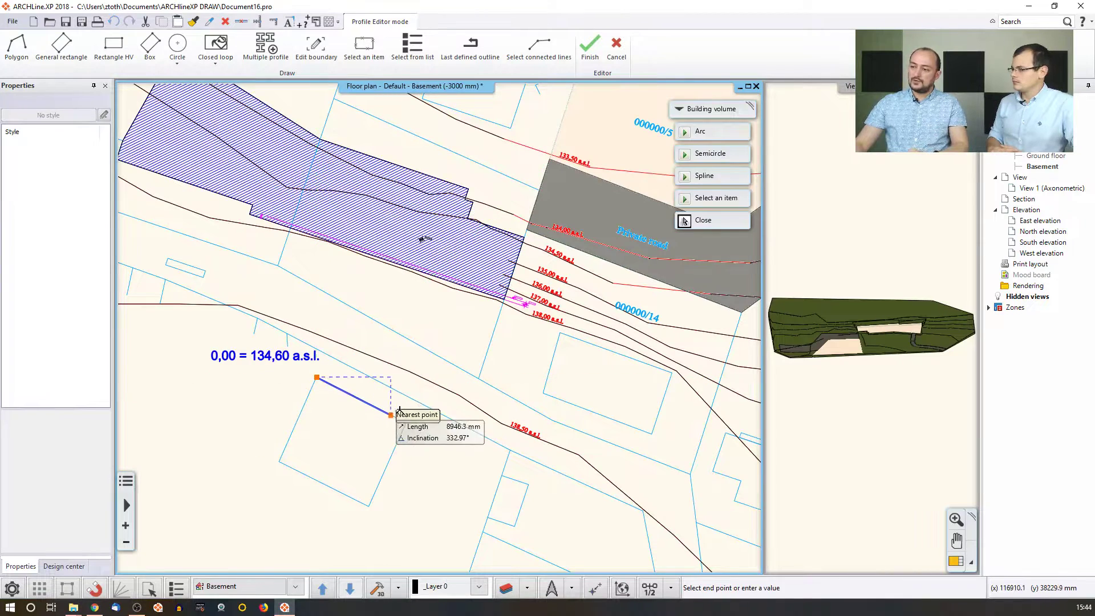
click(406, 422)
click(369, 506)
click(278, 461)
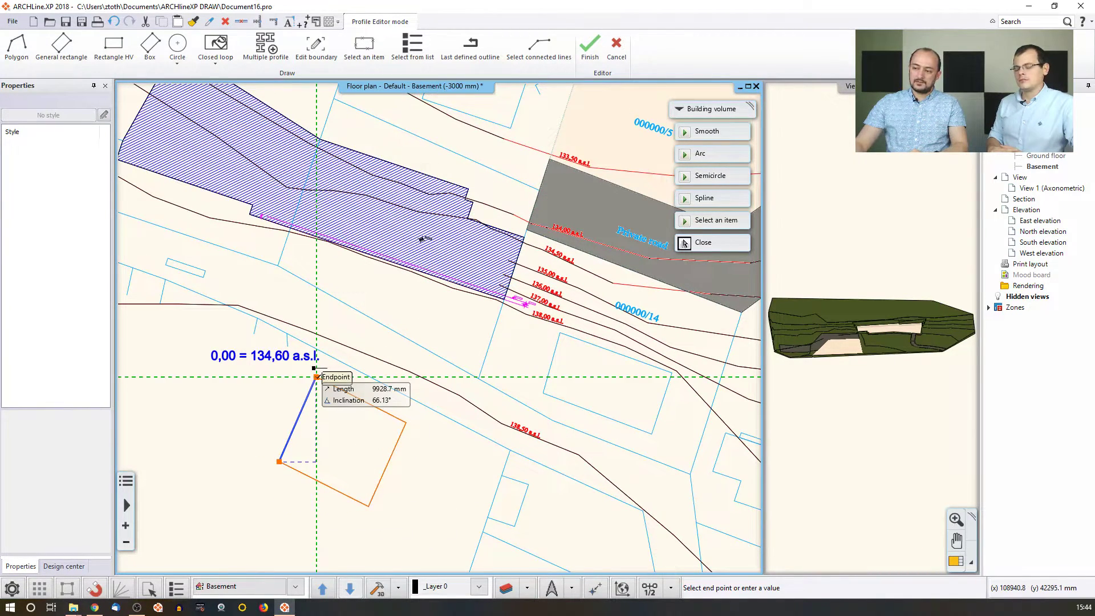
click(317, 377)
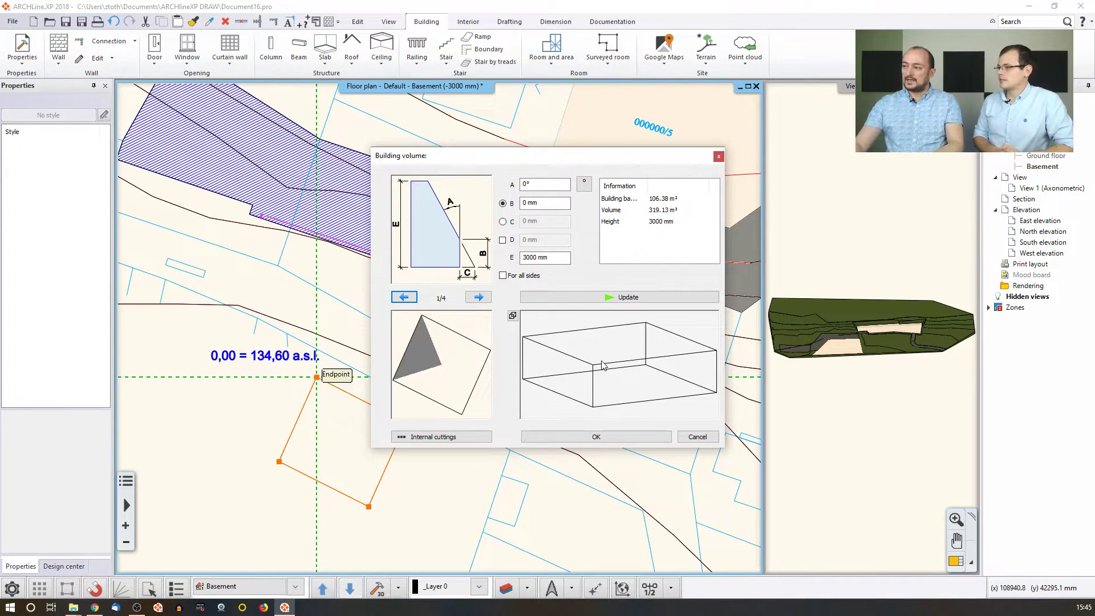
Set roof slope 45°, total height 8000 mm and wall height 3000 mm, then update the preview.
click(542, 185)
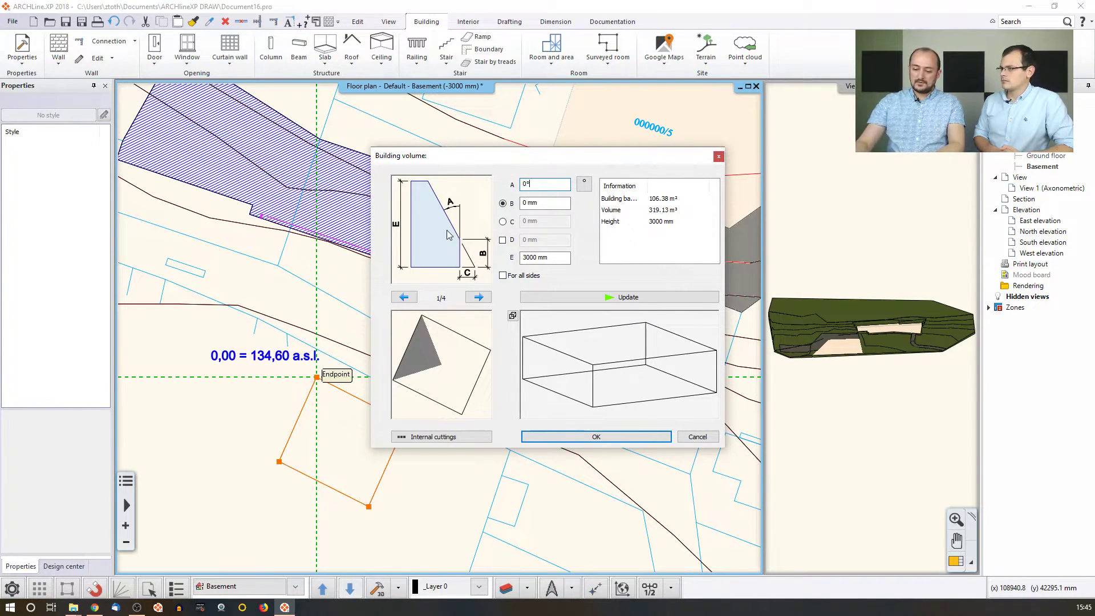
drag(539, 185, 520, 186)
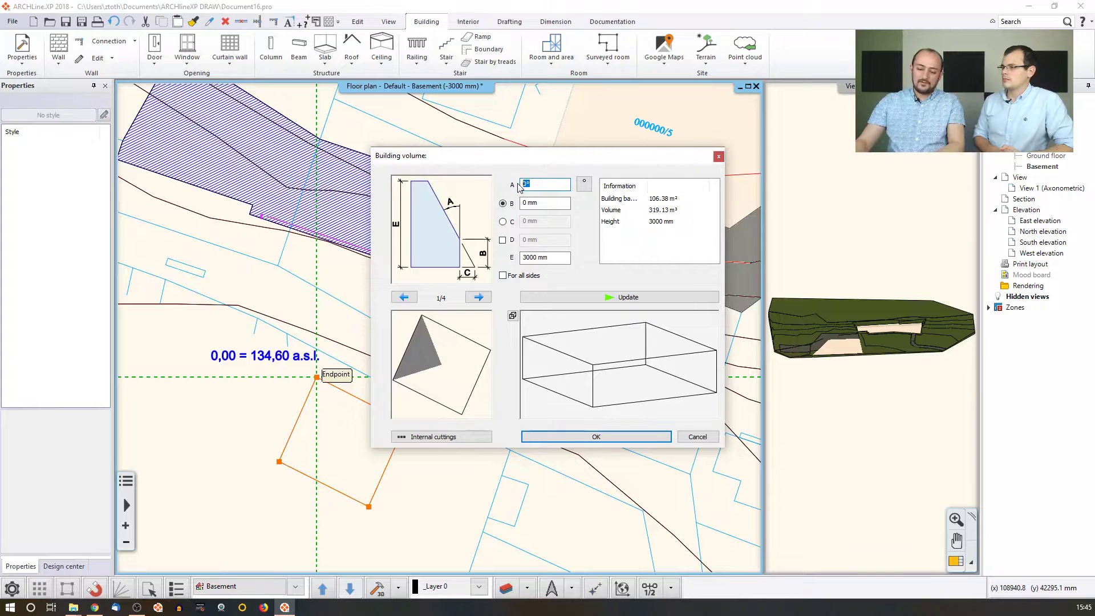
text(45)
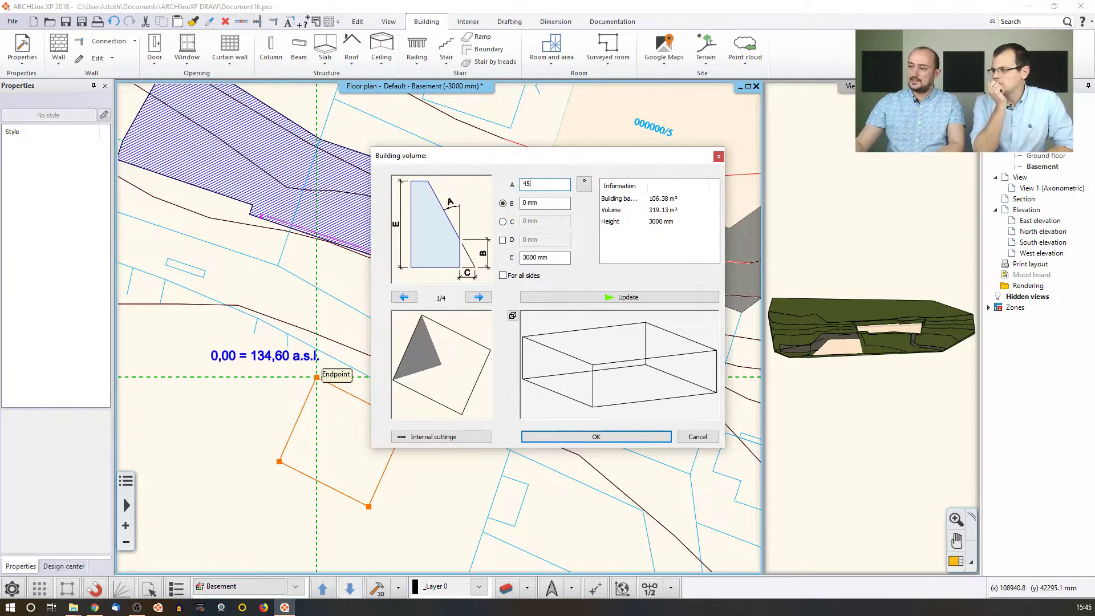
key(Tab)
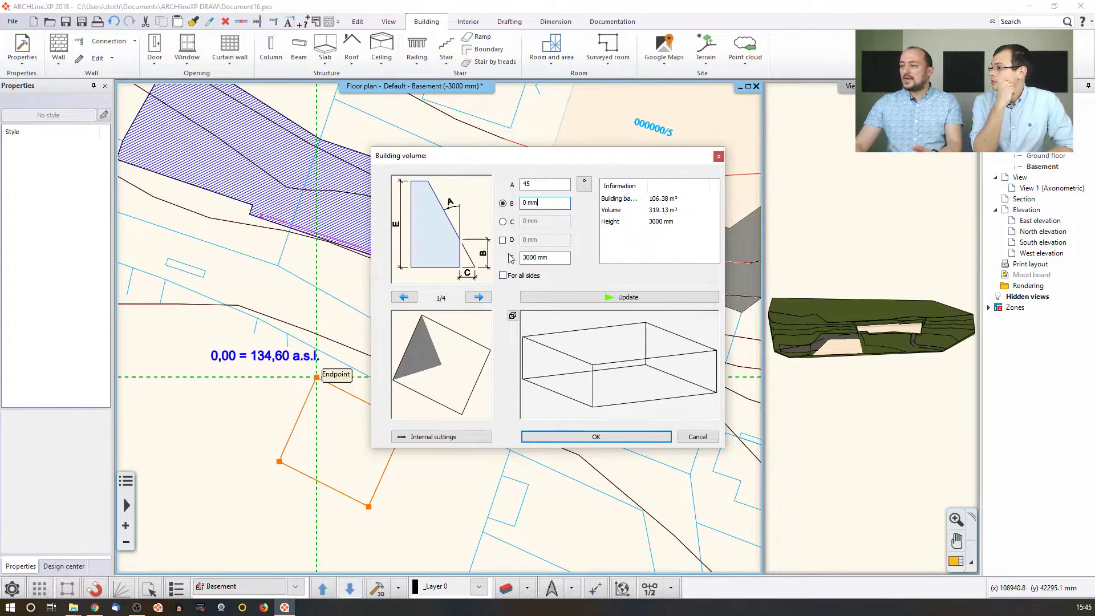
key(Tab)
text(8000)
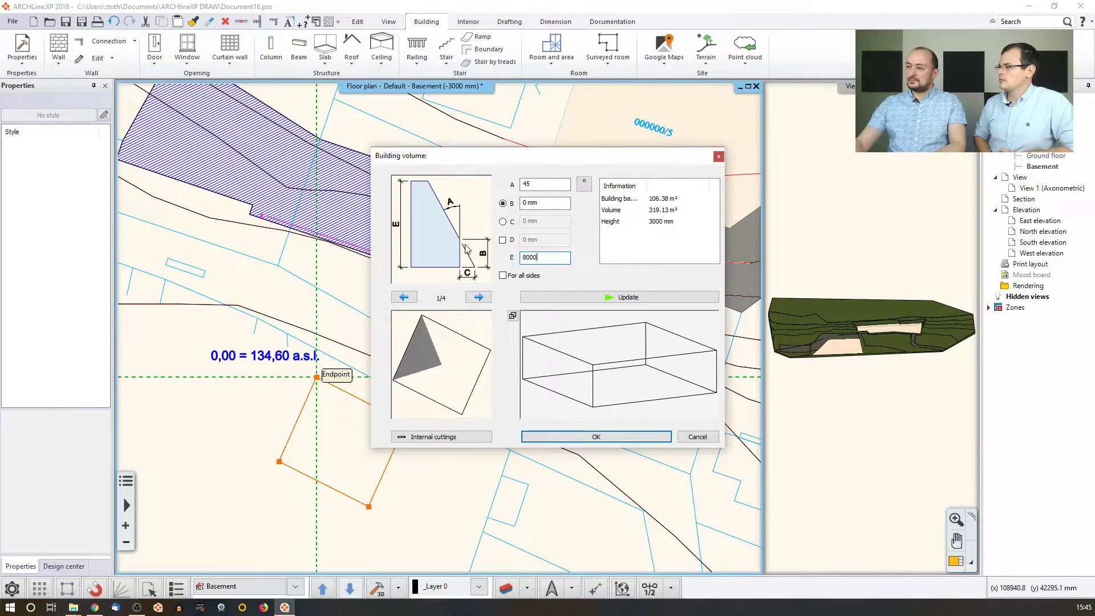
click(539, 203)
text(3000)
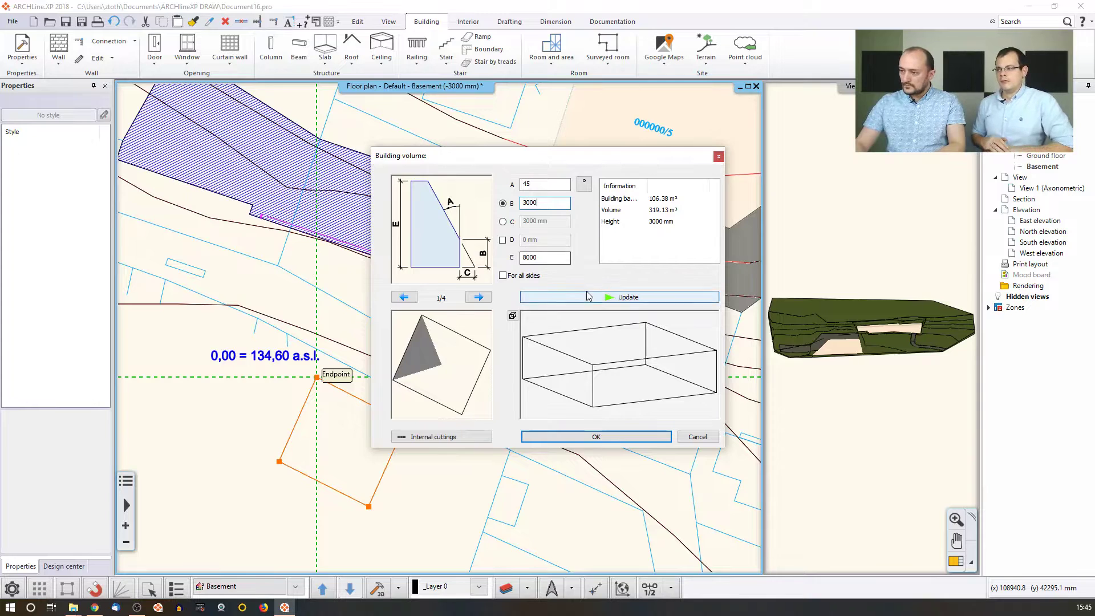
click(556, 297)
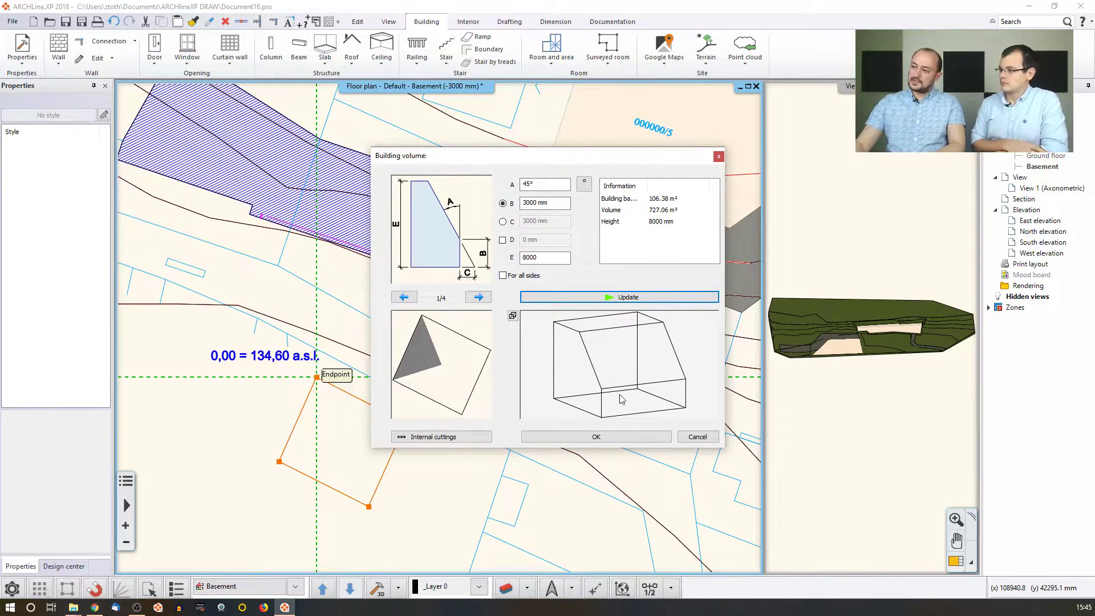
Apply the slope to the other sides, set one side to 0°, preview hidden lines, and create the volume.
click(503, 276)
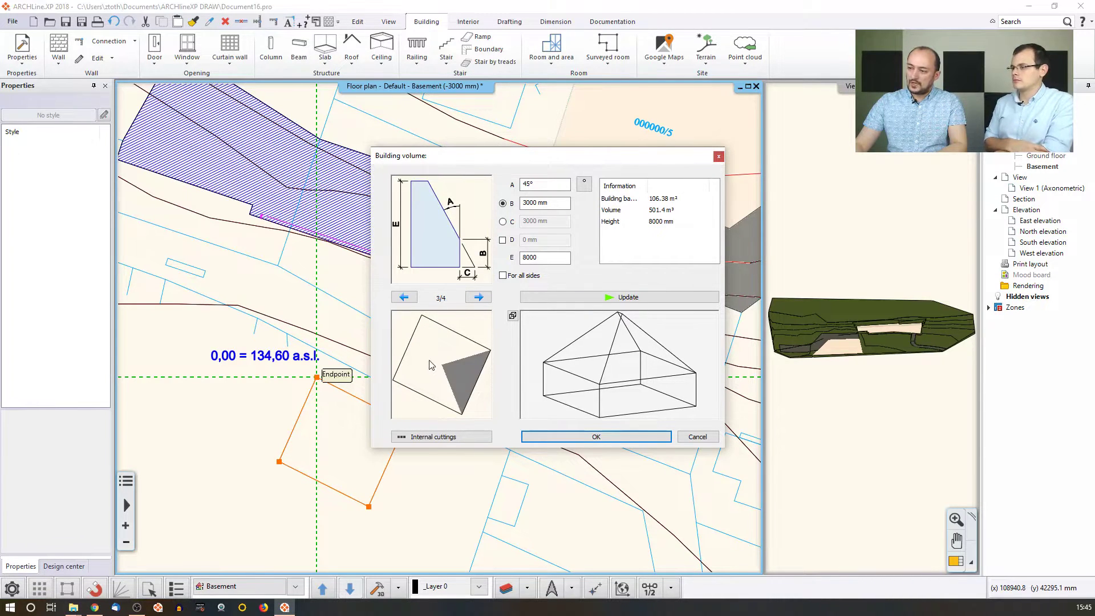
double_click(528, 183)
text(0)
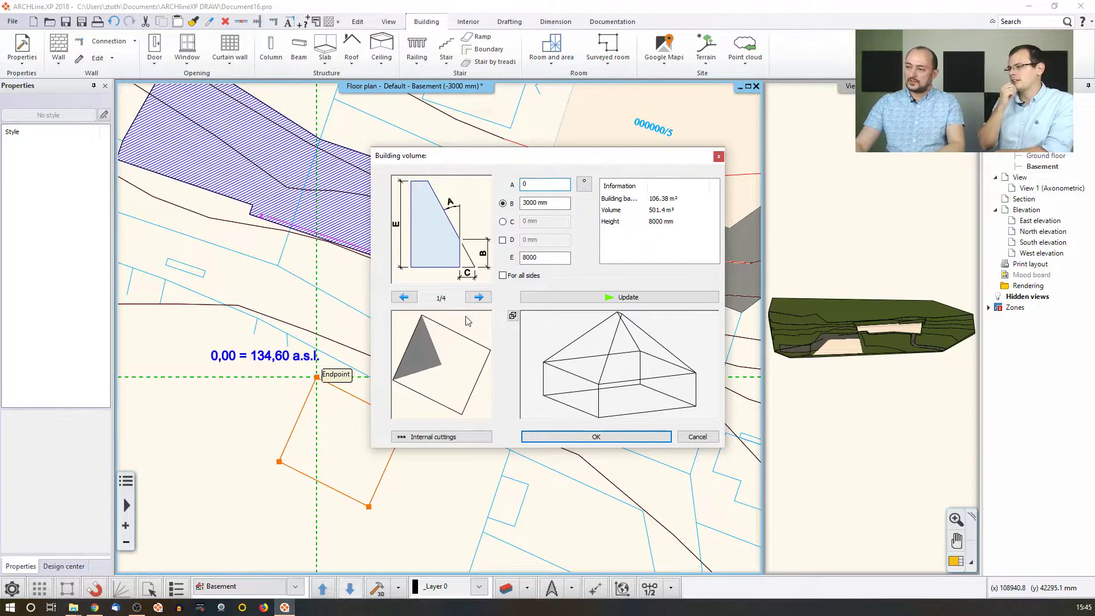
click(478, 298)
click(478, 297)
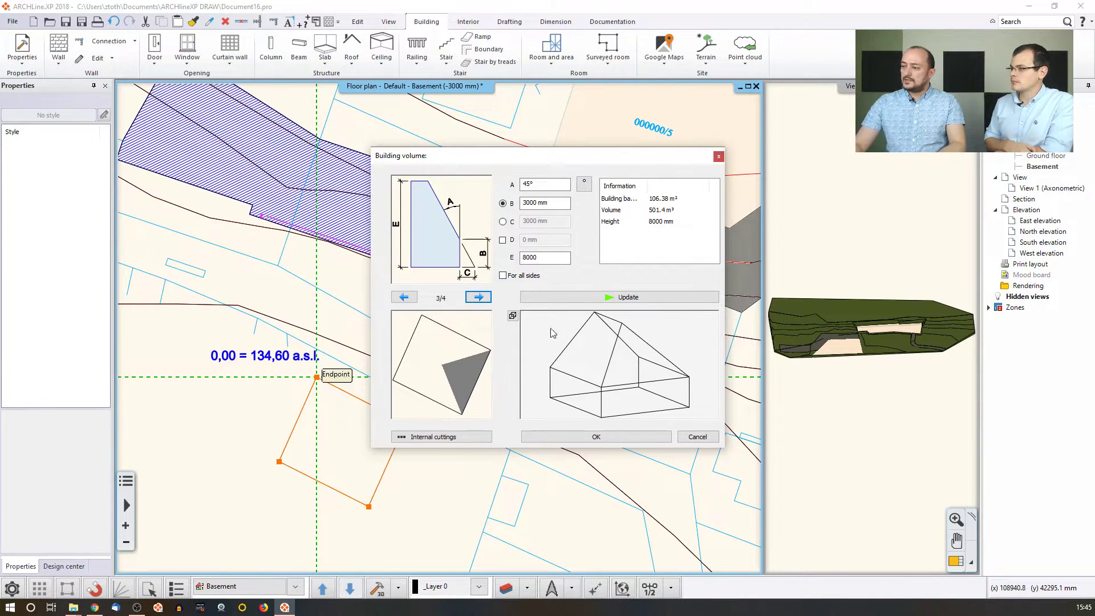
click(512, 316)
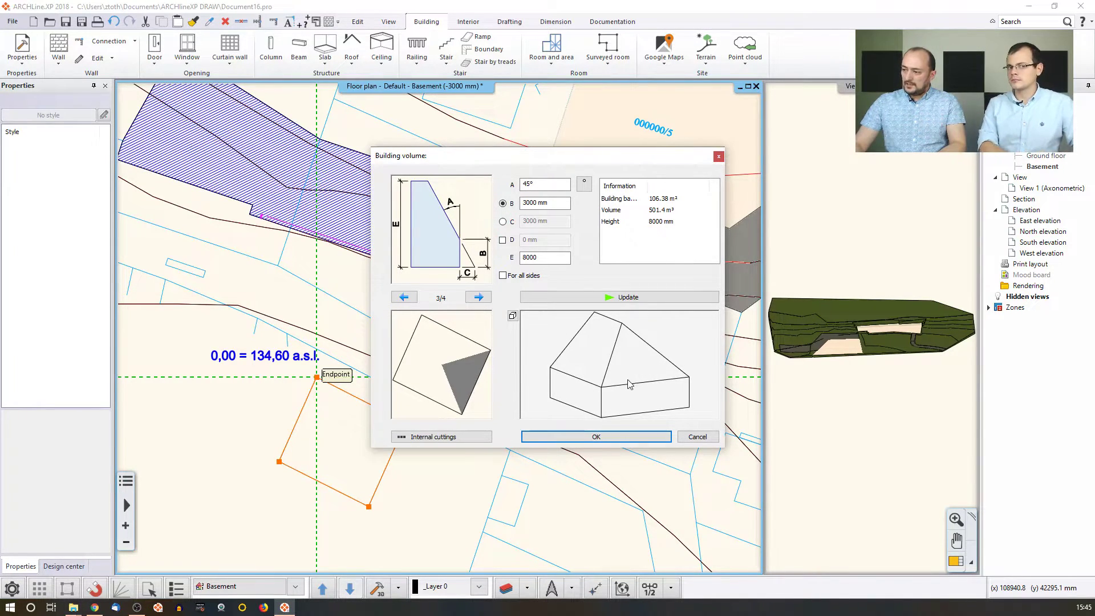
click(596, 437)
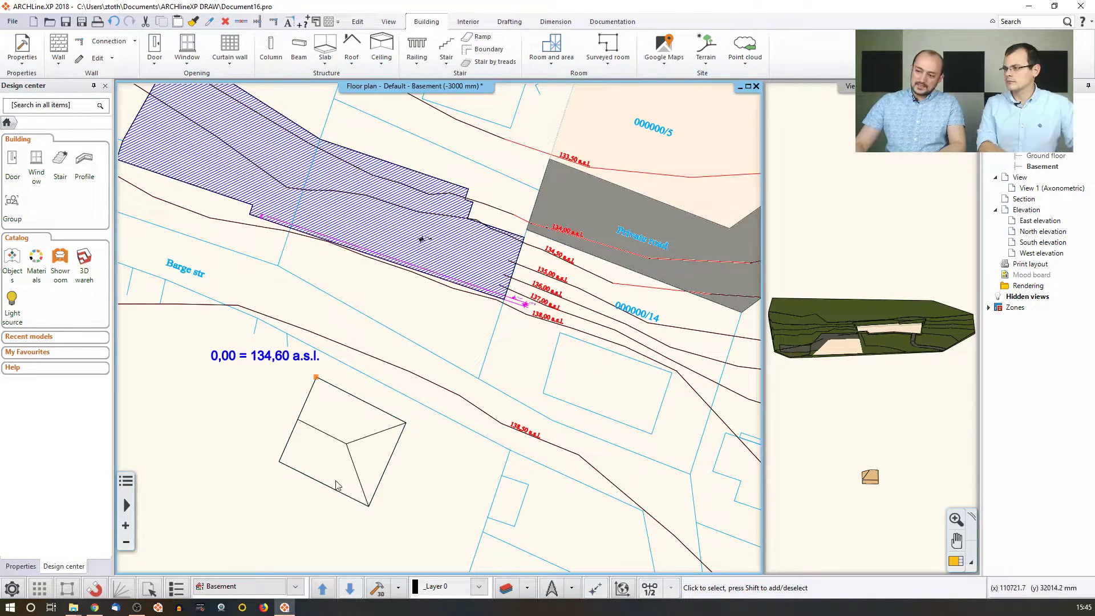
click(905, 457)
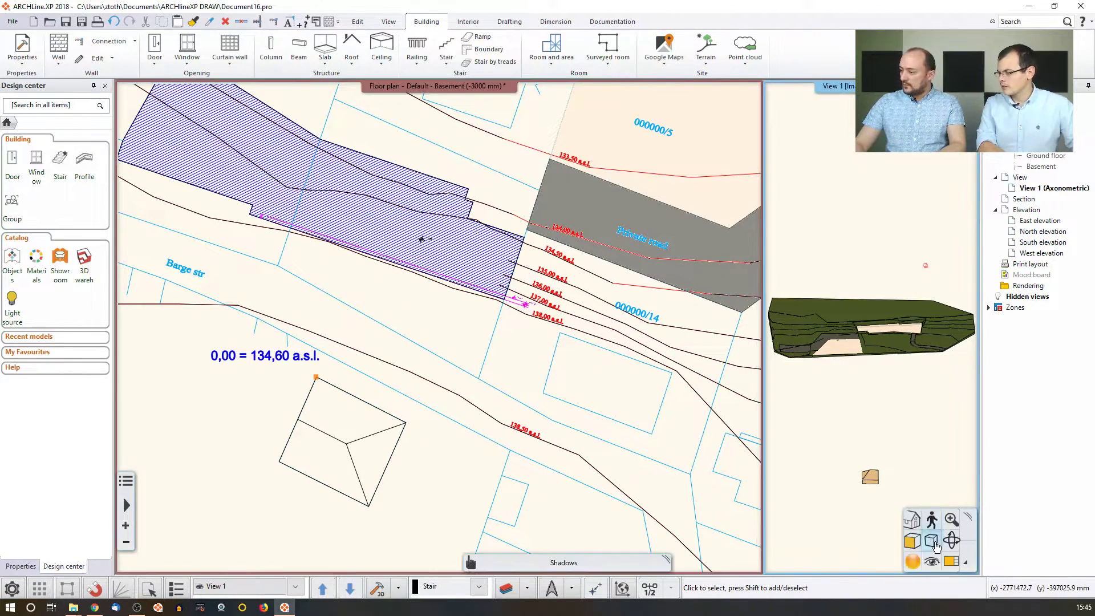
click(952, 561)
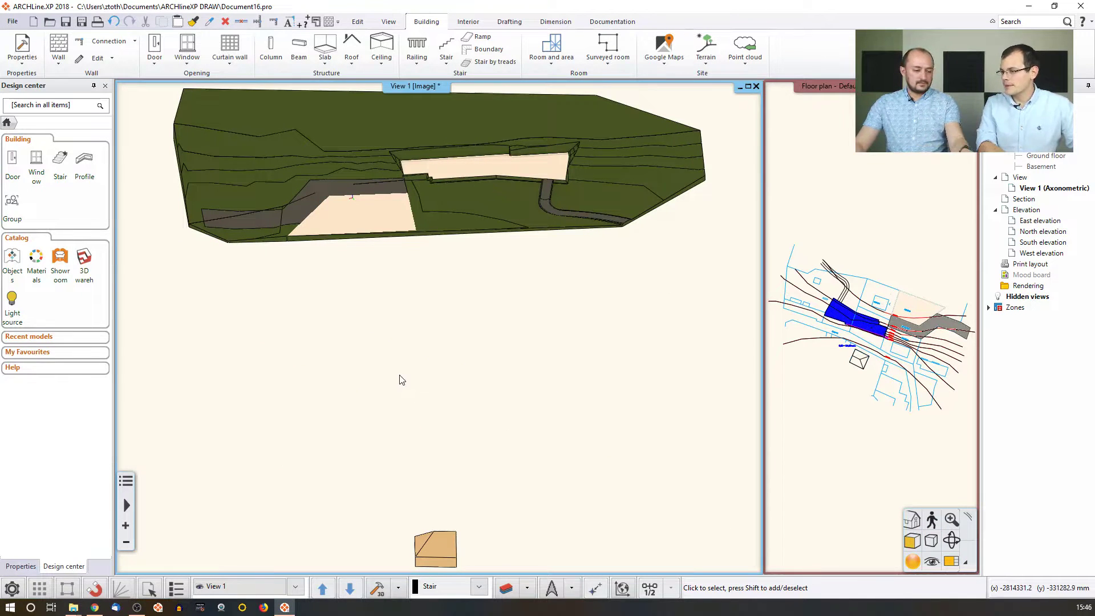
middle_drag(398, 386, 331, 392)
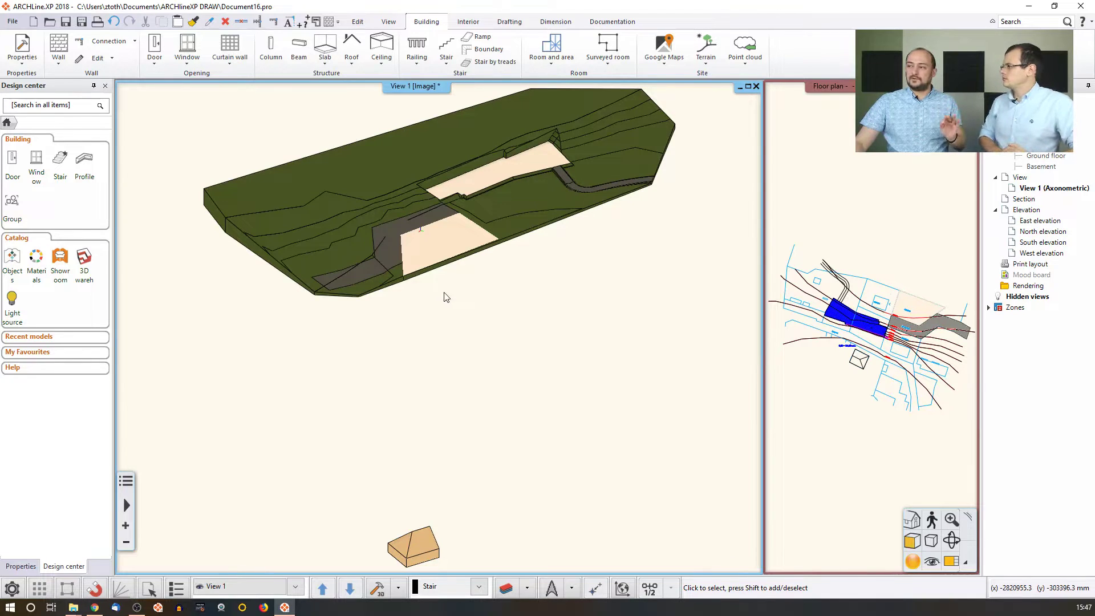
click(914, 457)
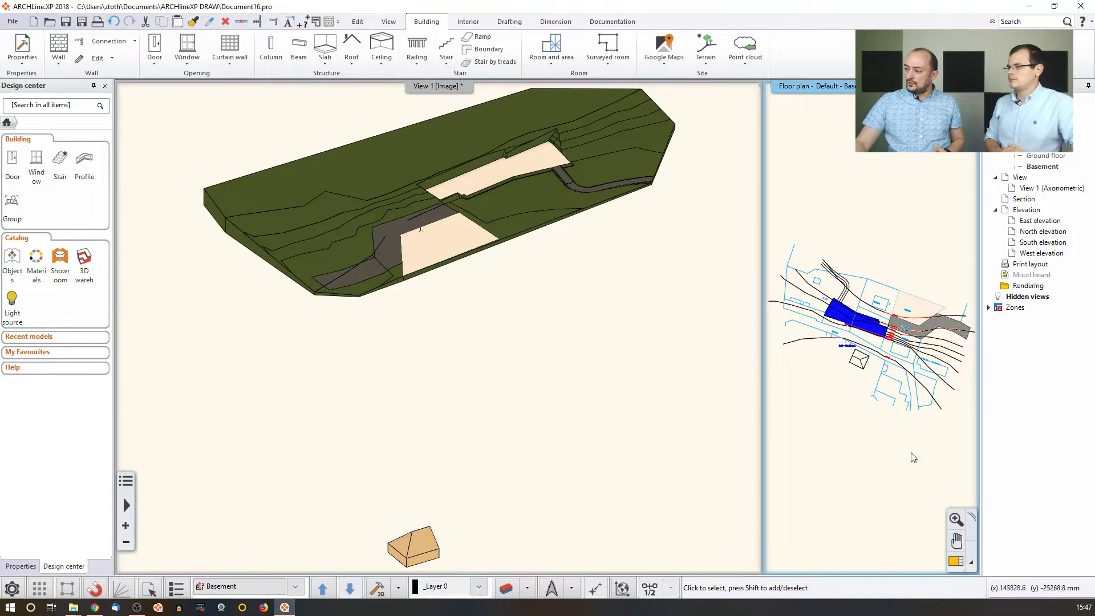
click(957, 562)
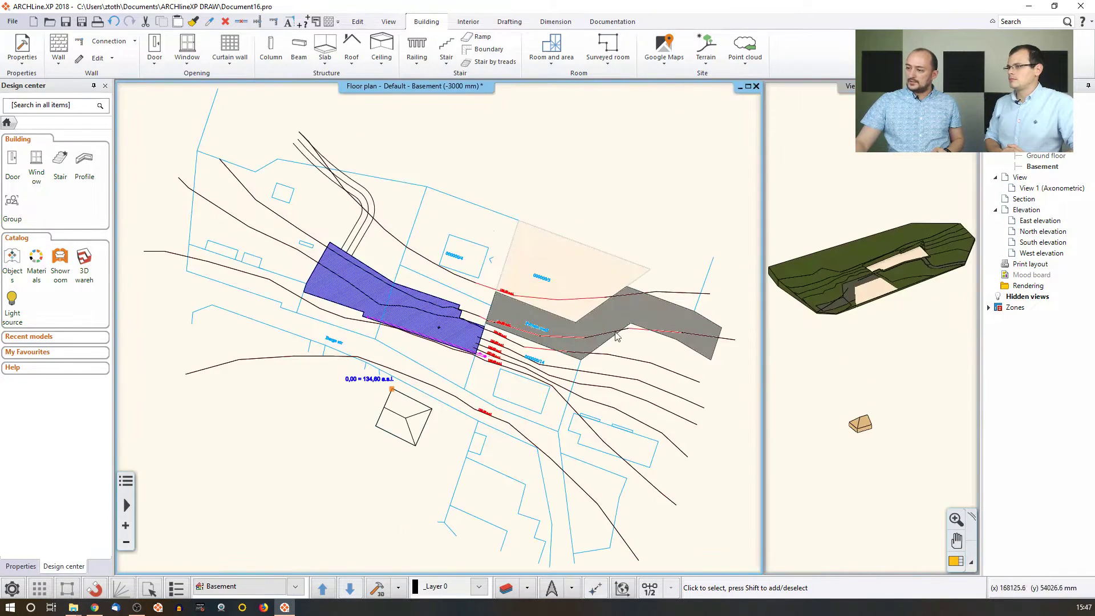
Enter 134.6 m as the building elevation above sea level in Edit levels and confirm.
click(234, 590)
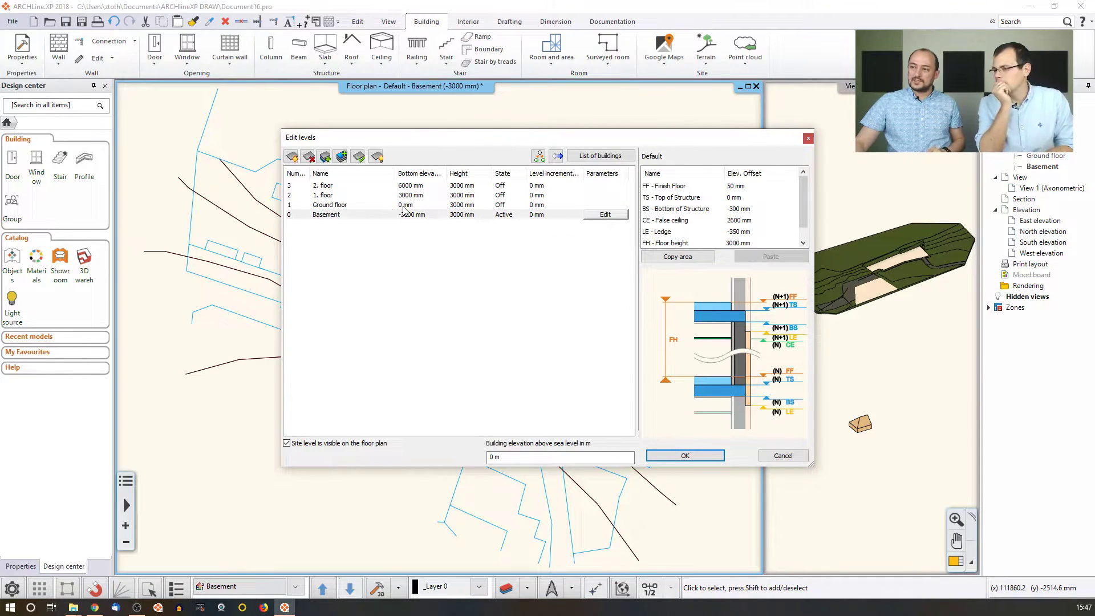
click(527, 451)
drag(443, 144, 574, 72)
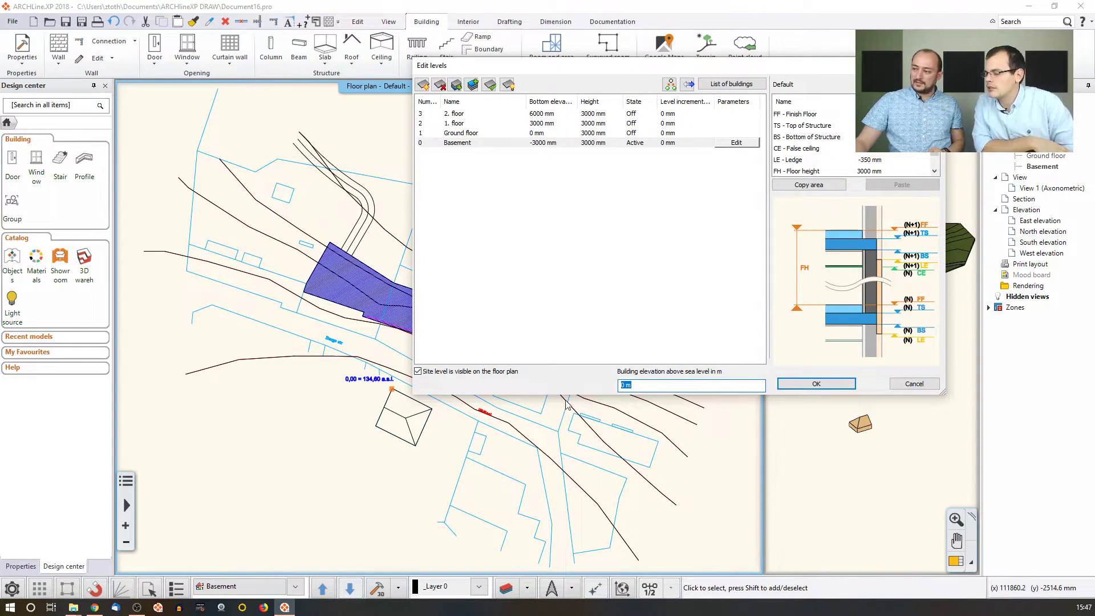
text(134.6)
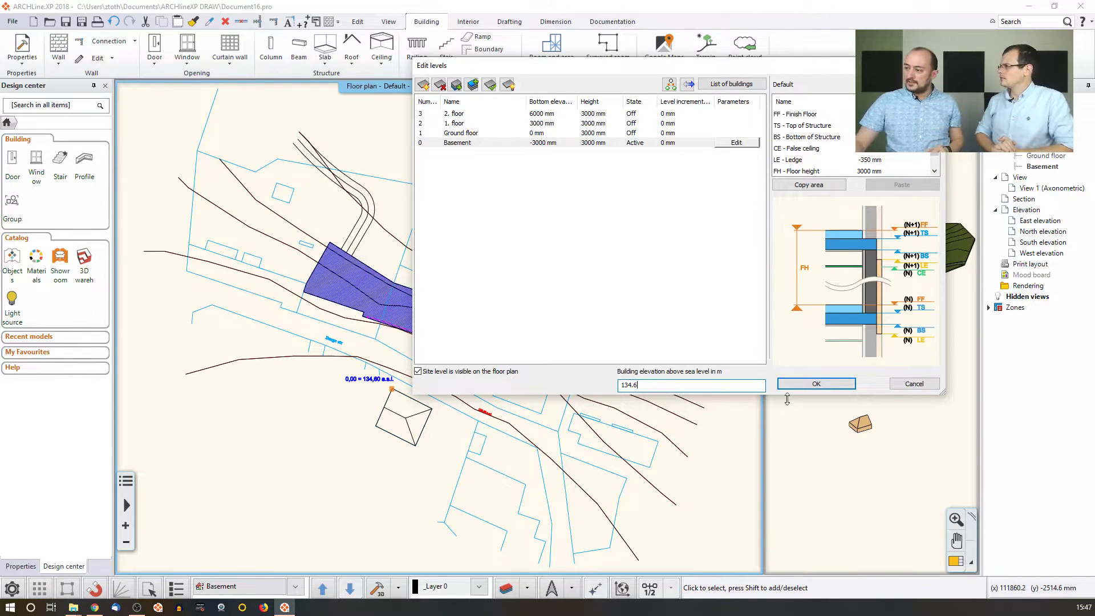
click(798, 384)
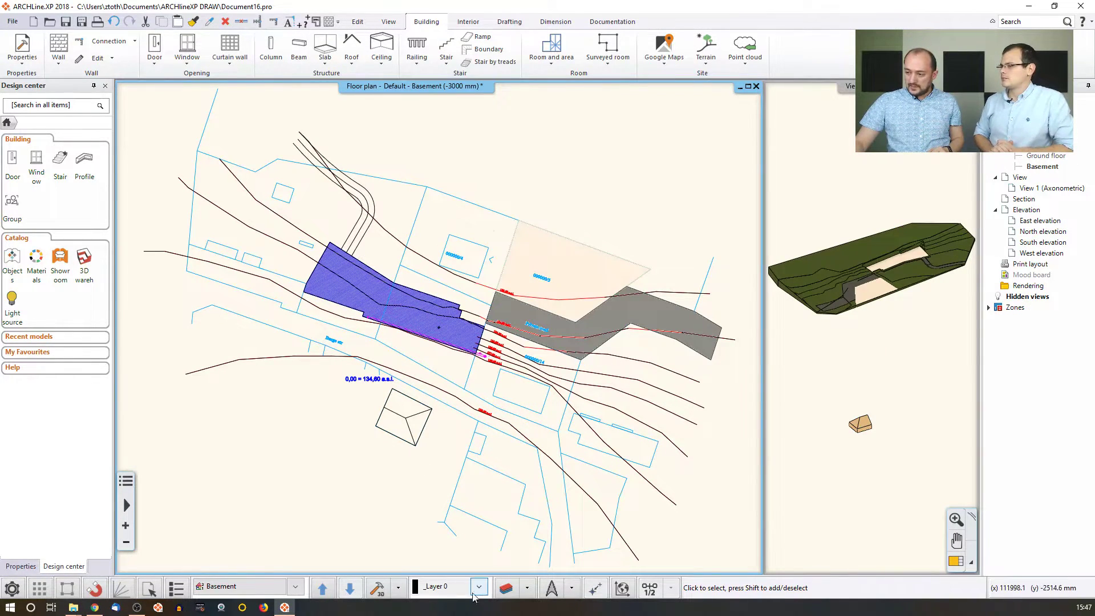
Regenerate the 3D model at the new elevation, then undo an accidental copy of the volume onto the plateau.
click(379, 589)
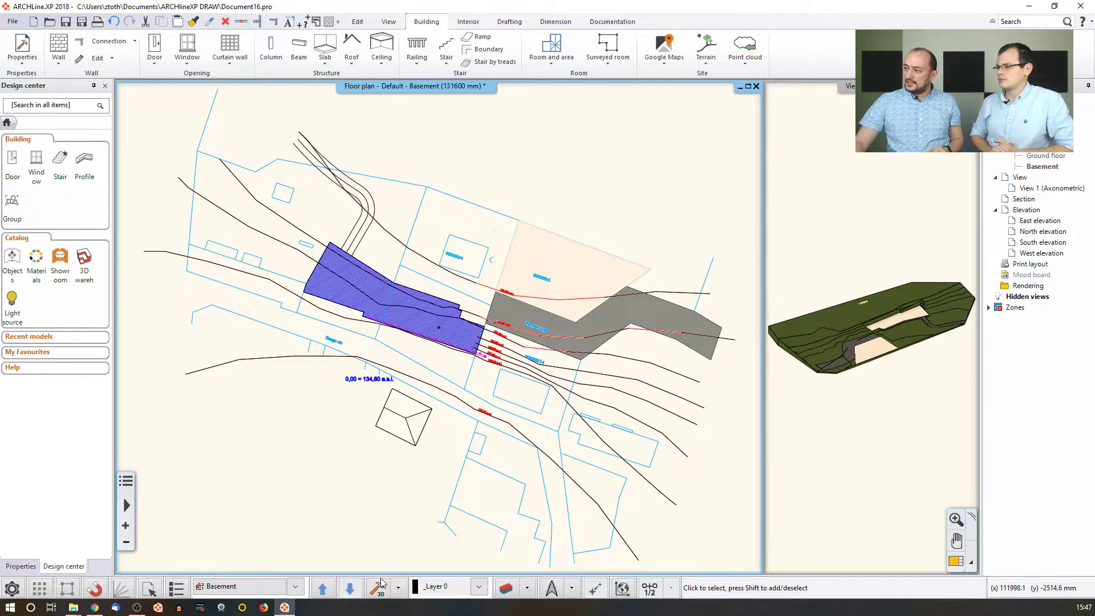
click(864, 319)
scroll(868, 313, up, 3)
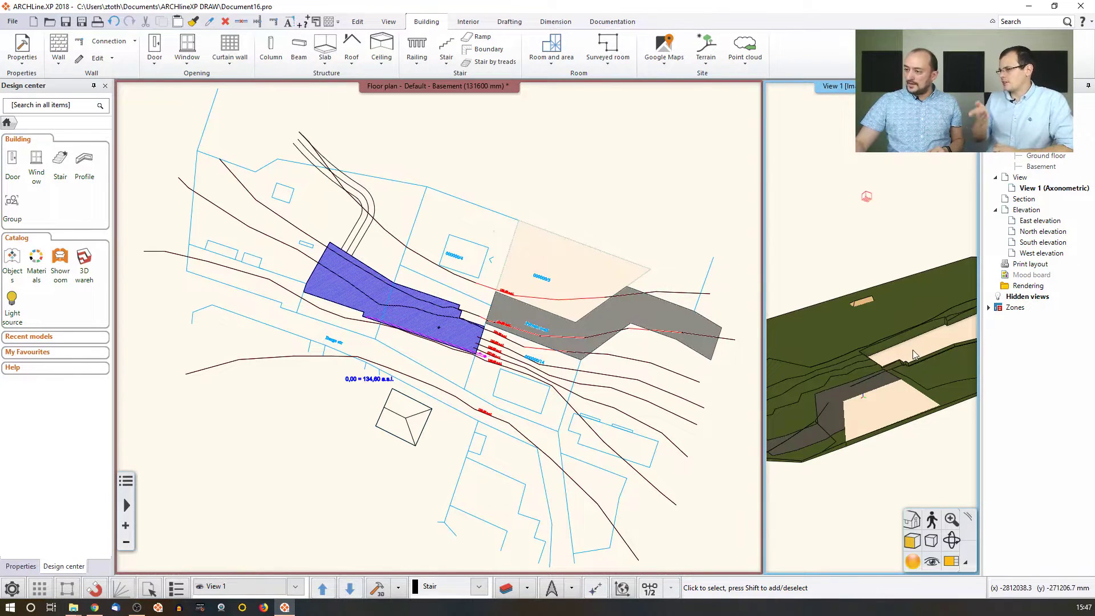
click(410, 423)
click(405, 417)
click(432, 438)
click(408, 306)
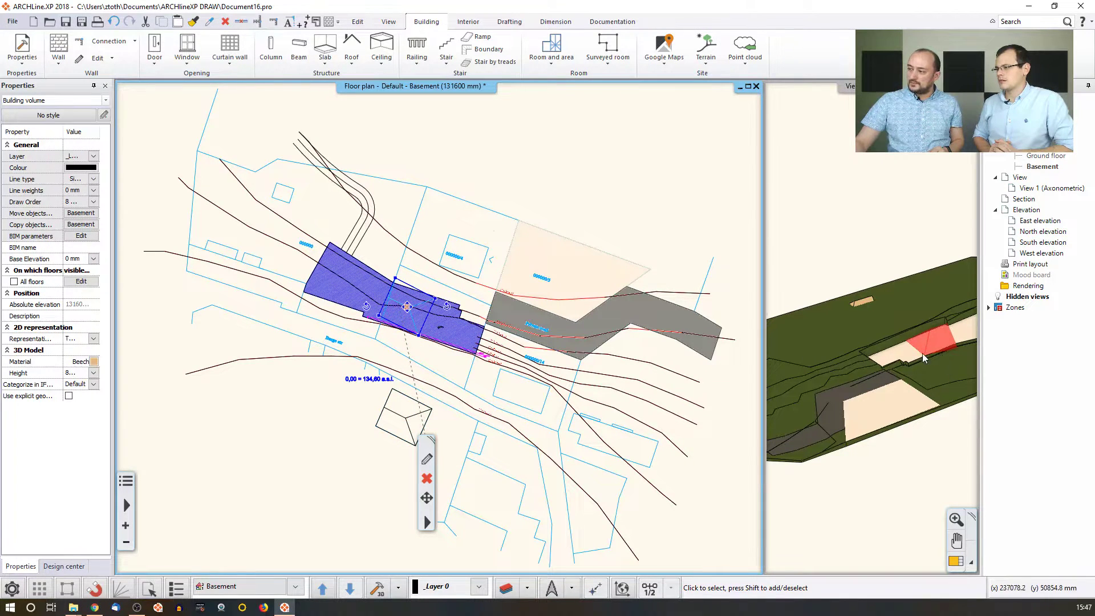
click(115, 22)
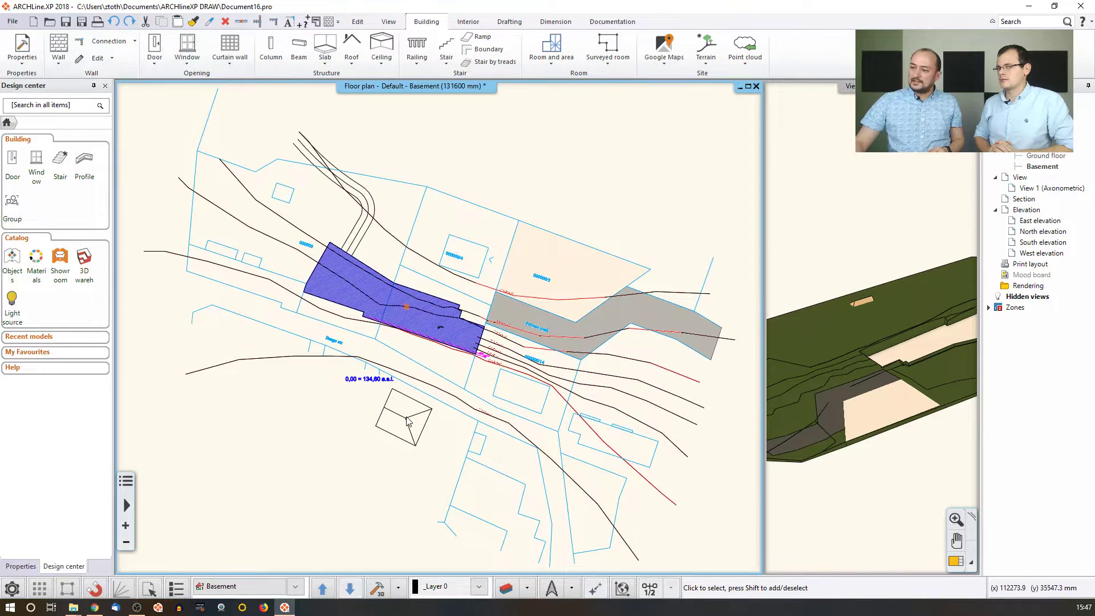
Move the building volume to its new position on the slope in the 3D view.
click(800, 307)
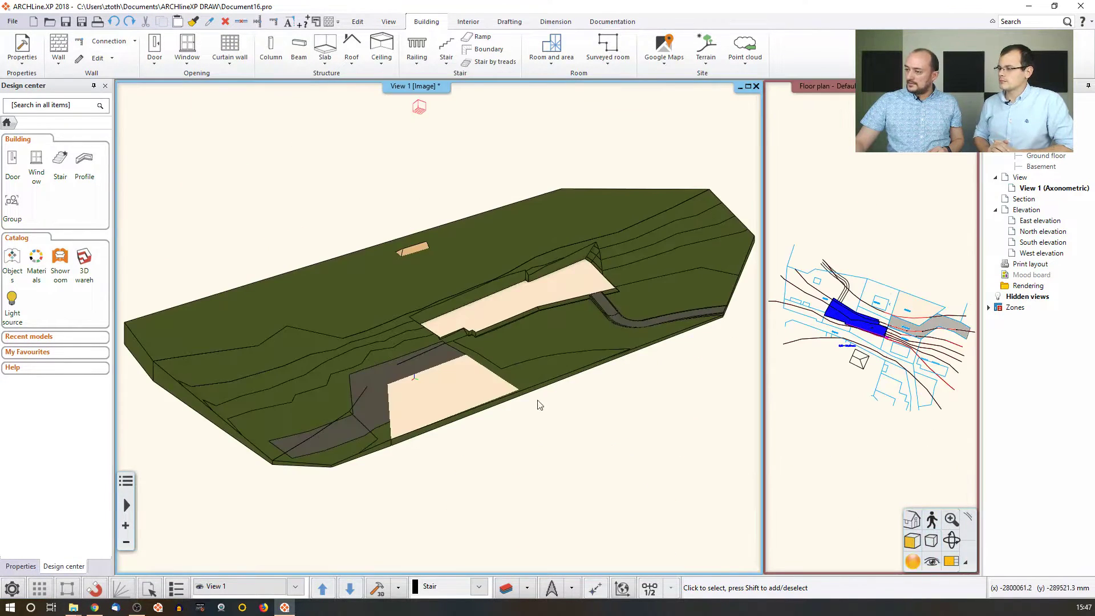
scroll(417, 271, up, 5)
click(442, 301)
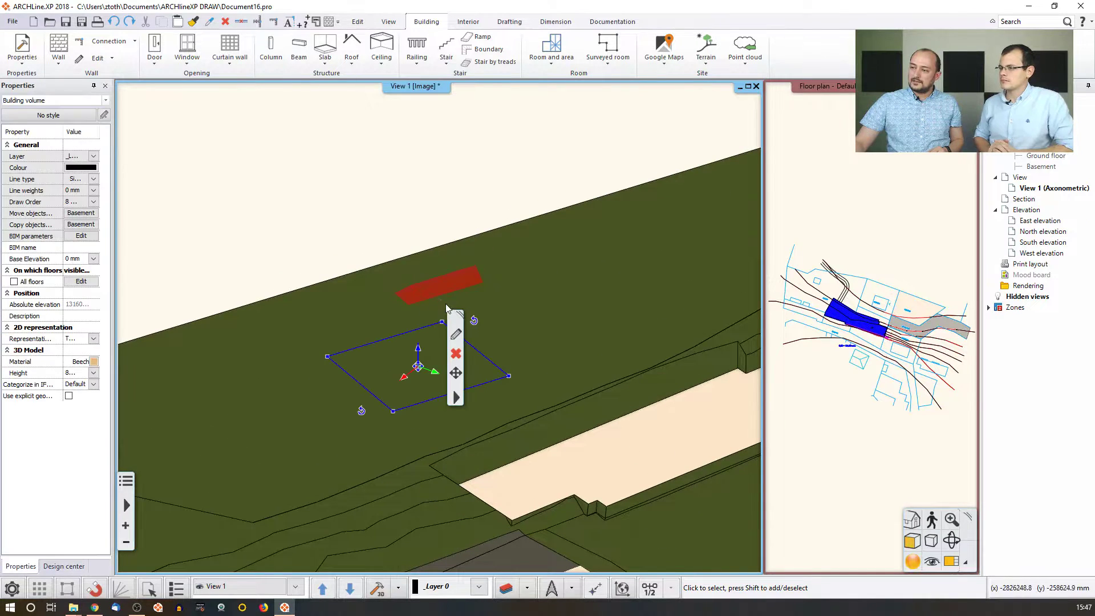
click(418, 366)
click(450, 357)
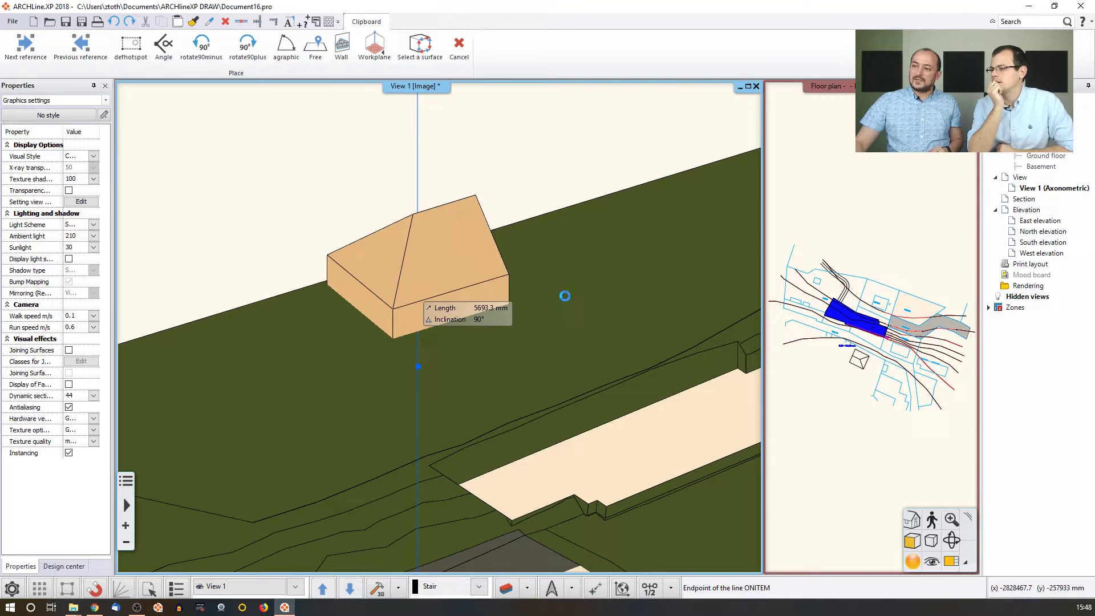
click(566, 296)
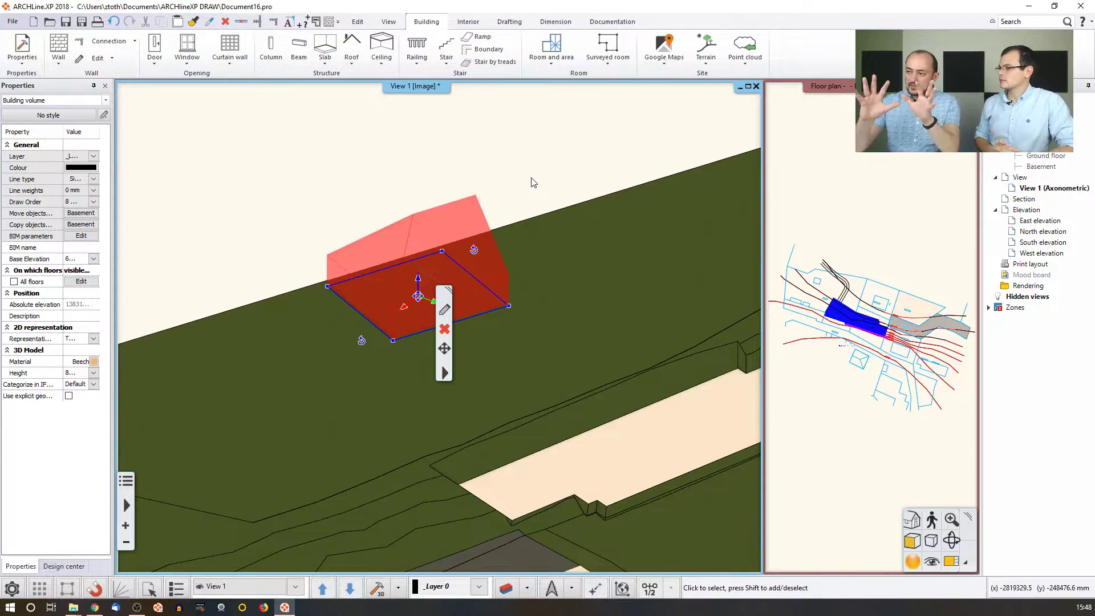
Deselect the volume and zoom out to fit the whole terrain in View 1.
key(Escape)
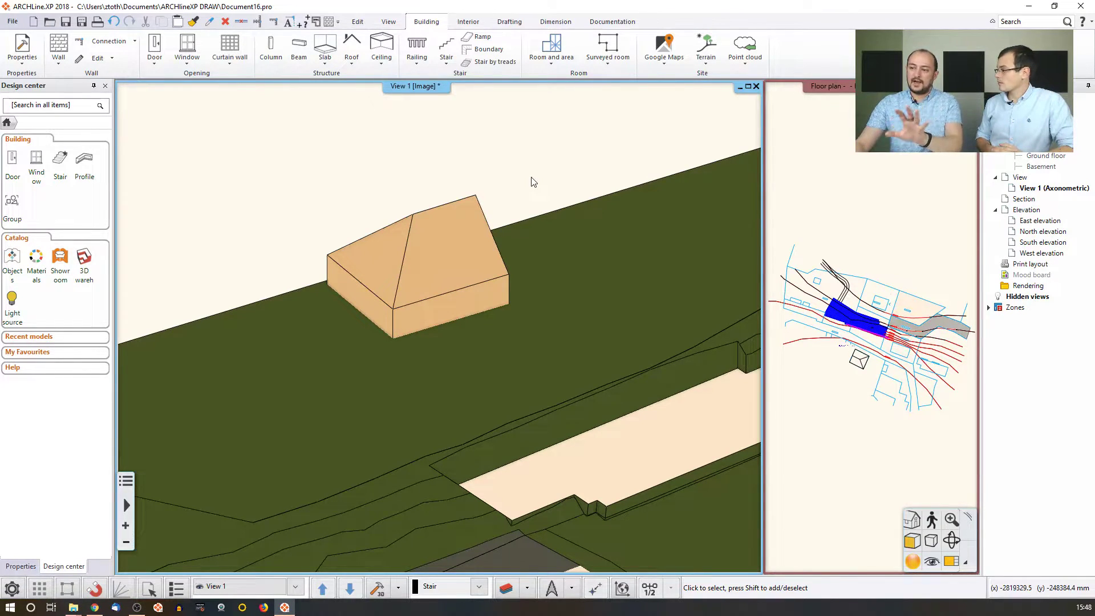
click(510, 152)
click(514, 158)
middle_click(515, 161)
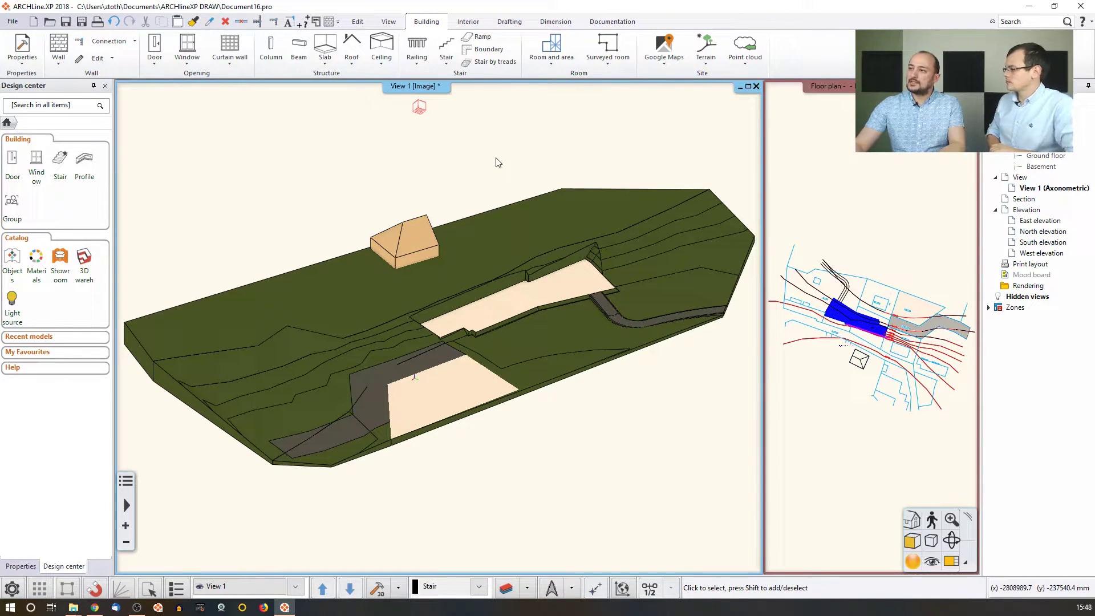
Choose Solar access from the View tab's Shadow list after slightly orbiting the terrain.
click(385, 24)
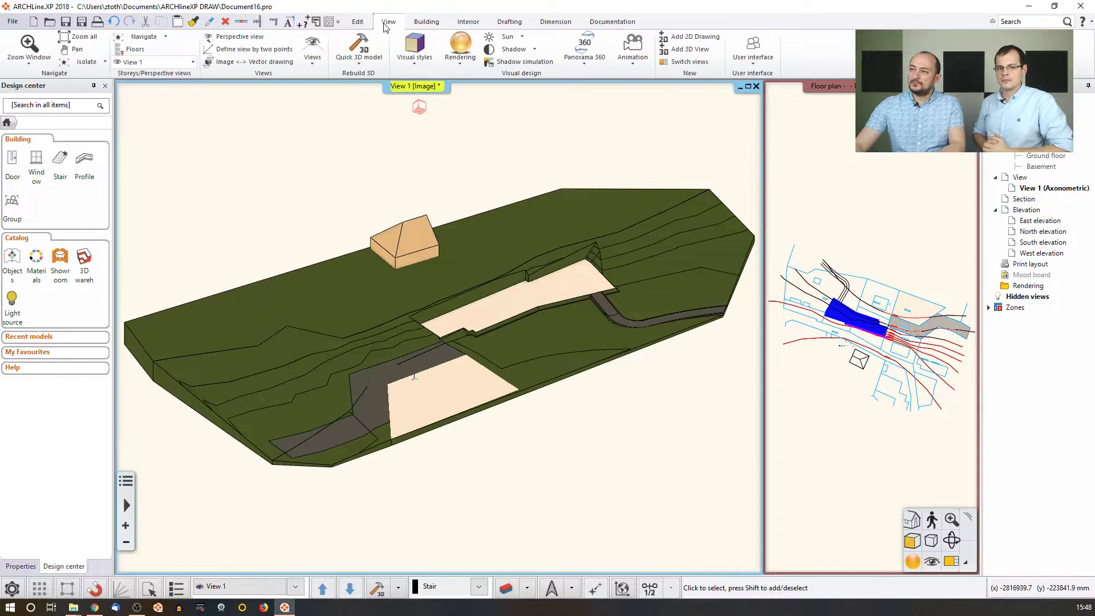
click(534, 50)
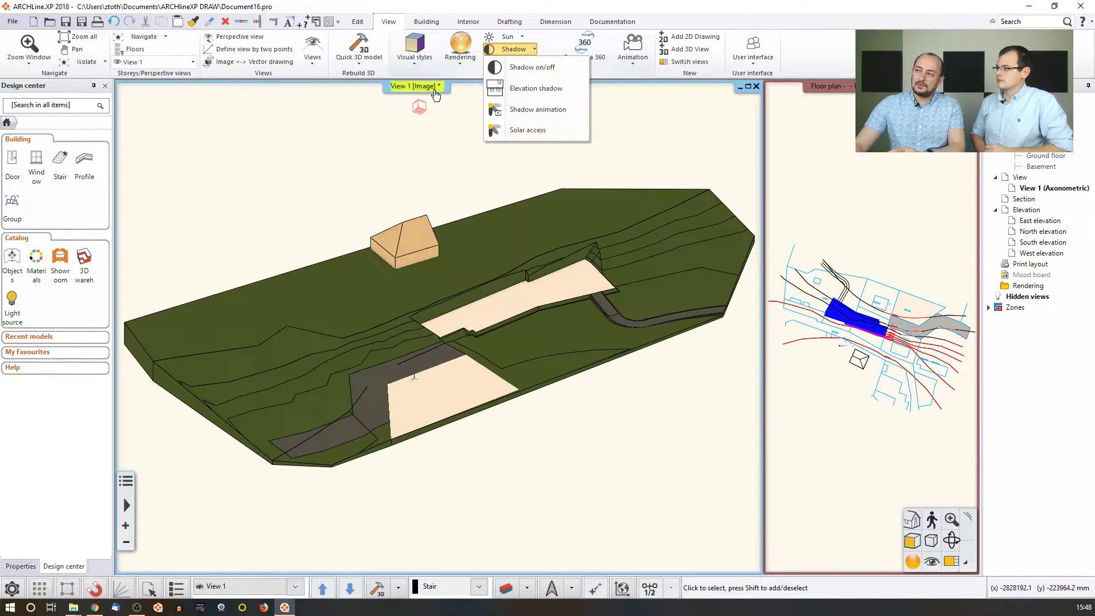
click(440, 170)
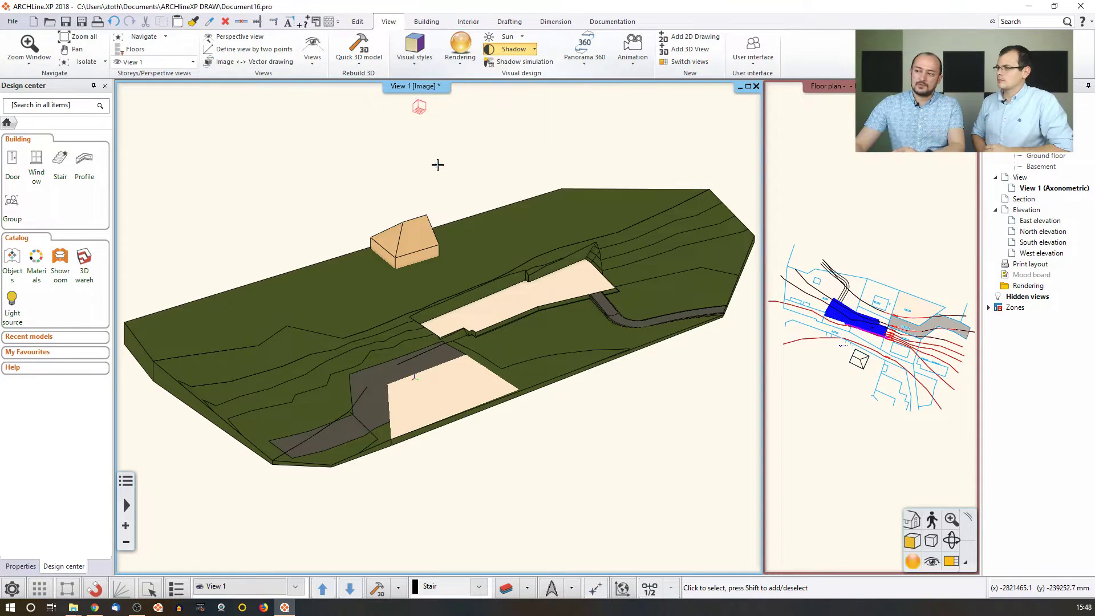
middle_drag(456, 224, 465, 258)
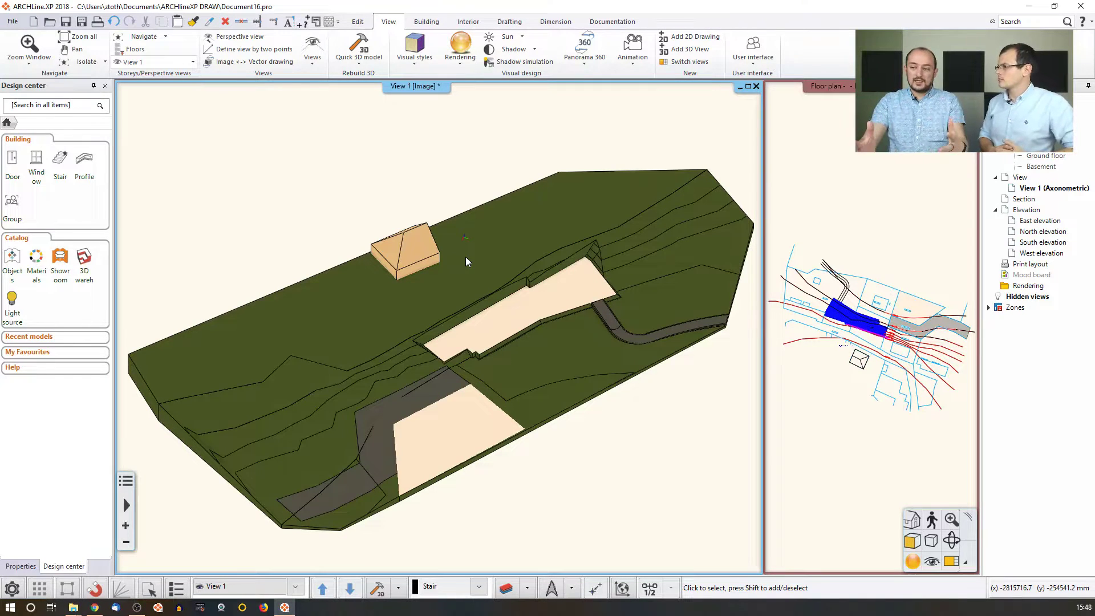
right_click(417, 88)
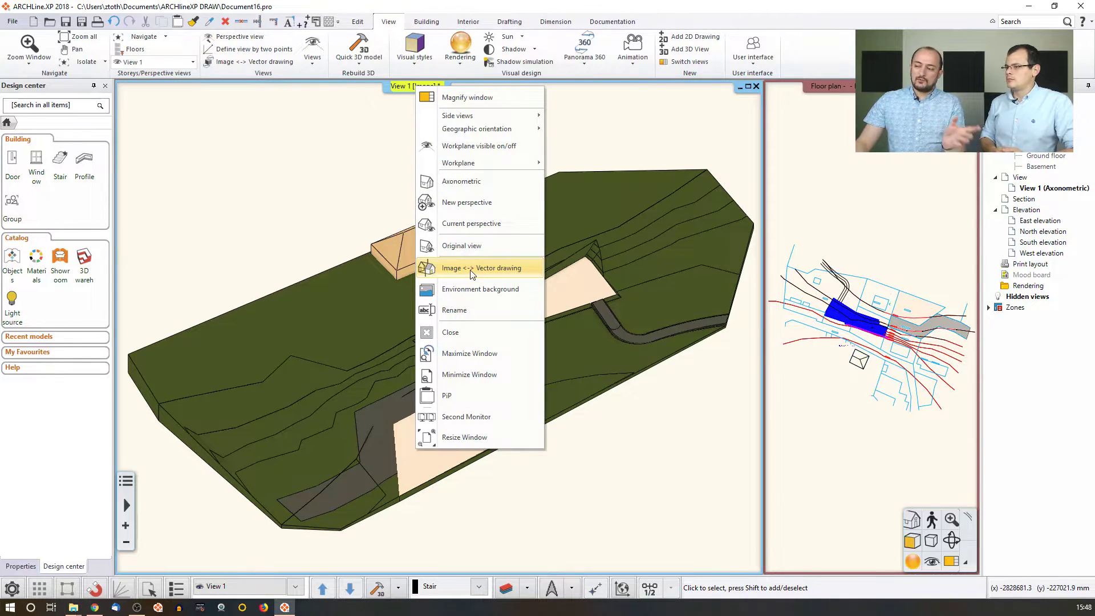
click(298, 165)
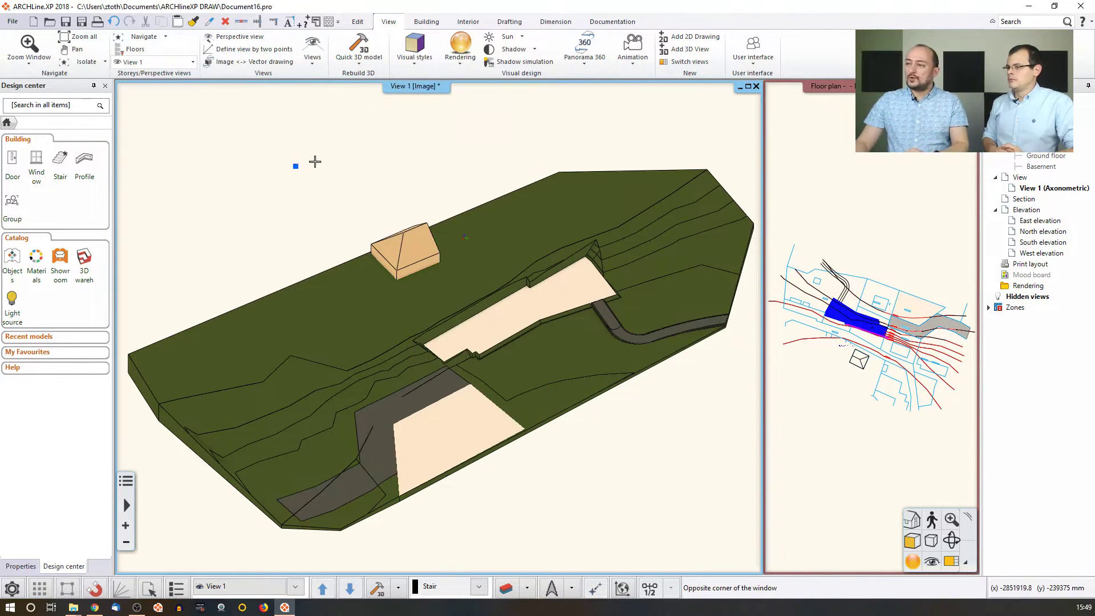
click(509, 50)
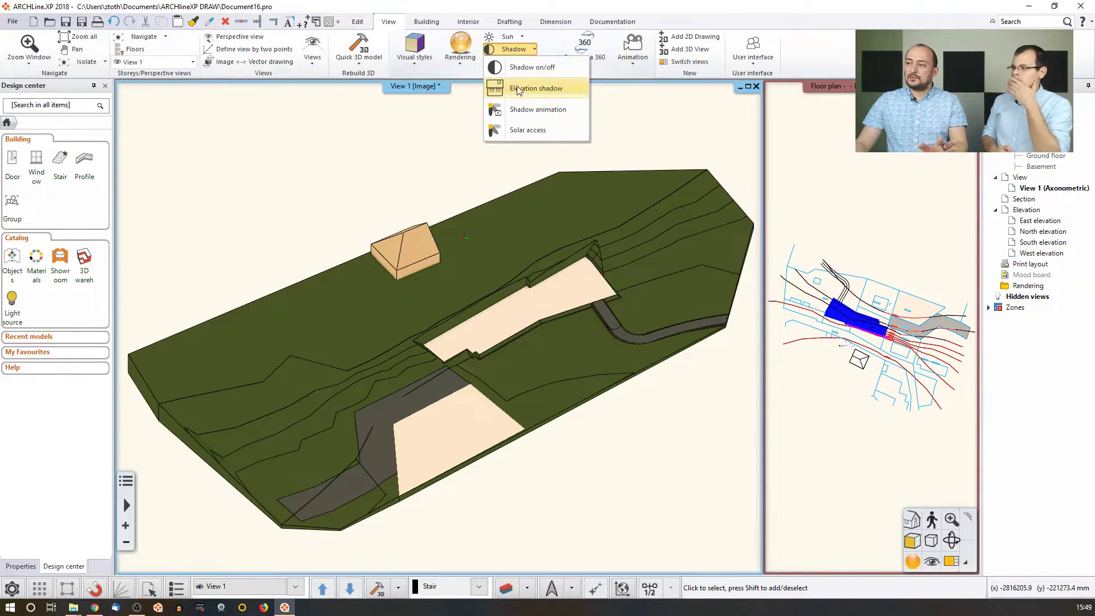
click(542, 132)
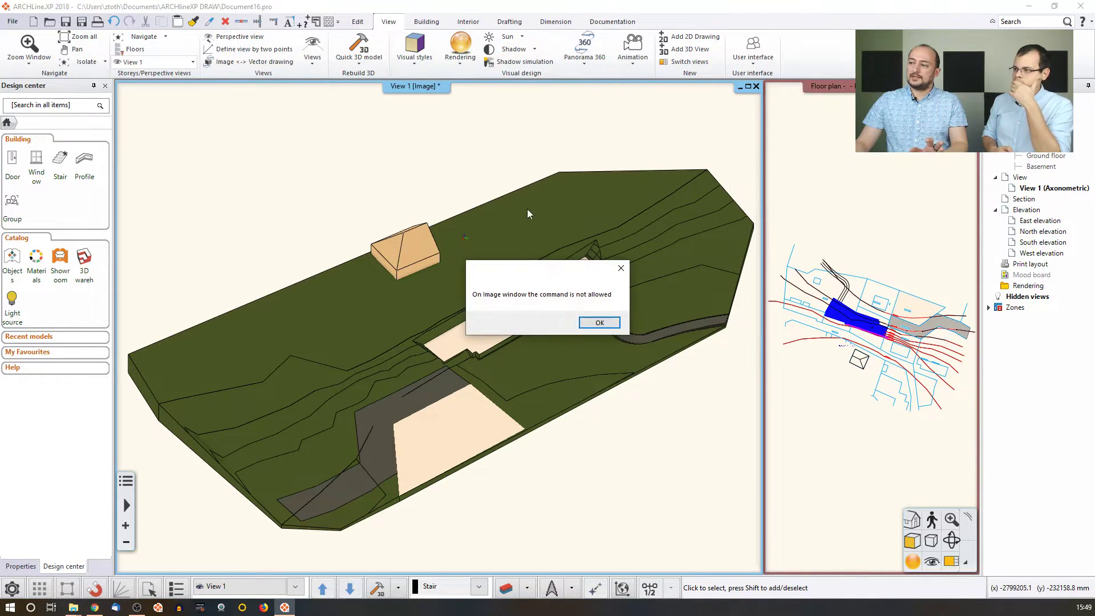
Acknowledge the warning to bring up the Shadow analysis settings and reposition the window.
click(599, 323)
drag(402, 136, 579, 155)
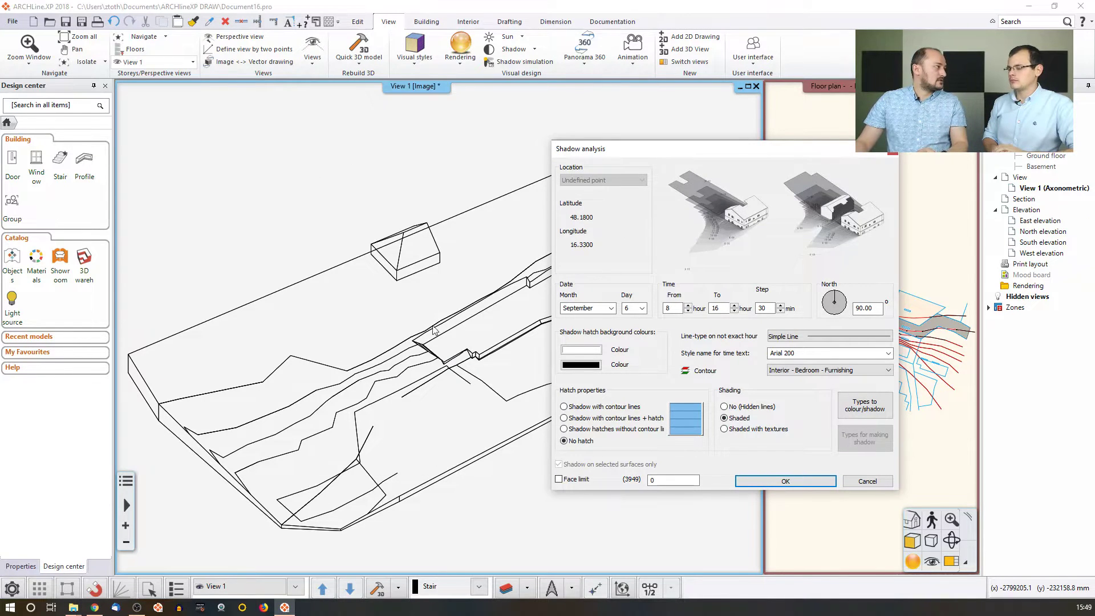
drag(650, 148, 426, 97)
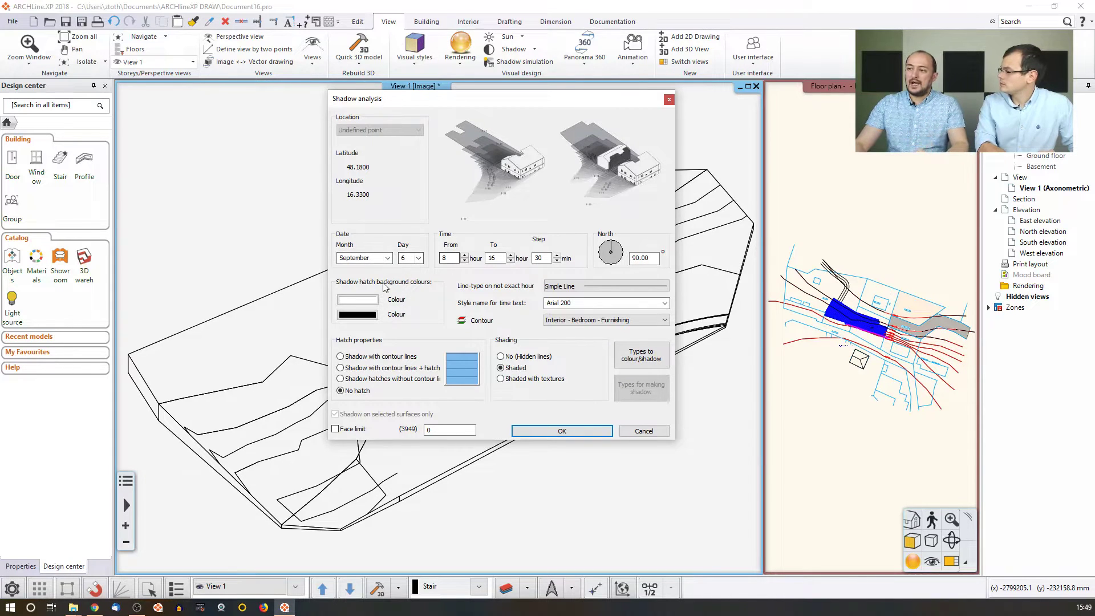
Set the first shadow hatch background colour to orange and the second to dark teal.
click(368, 300)
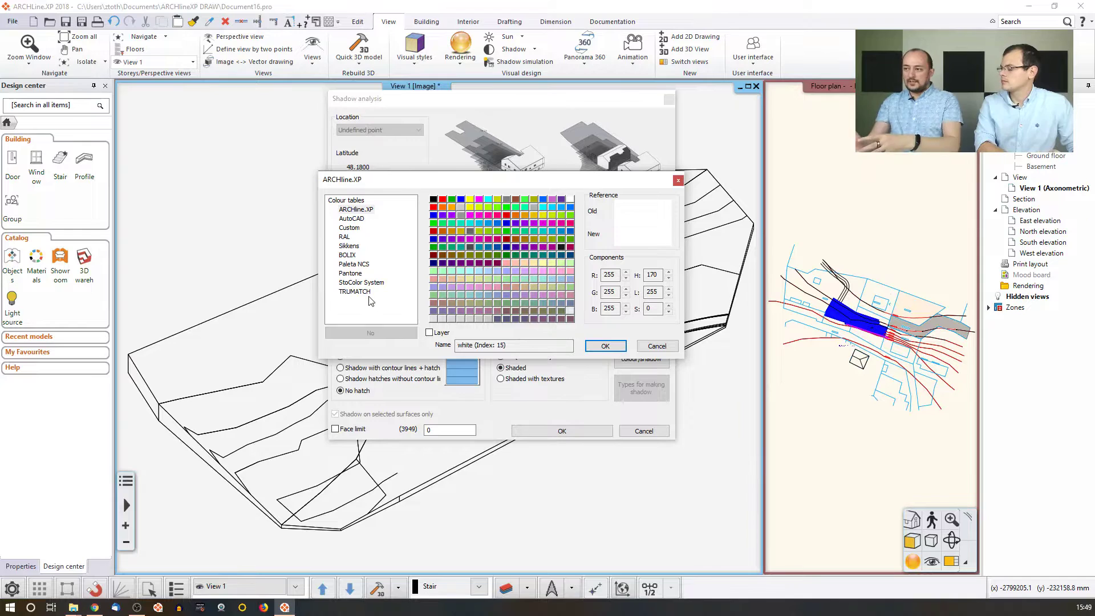
click(444, 208)
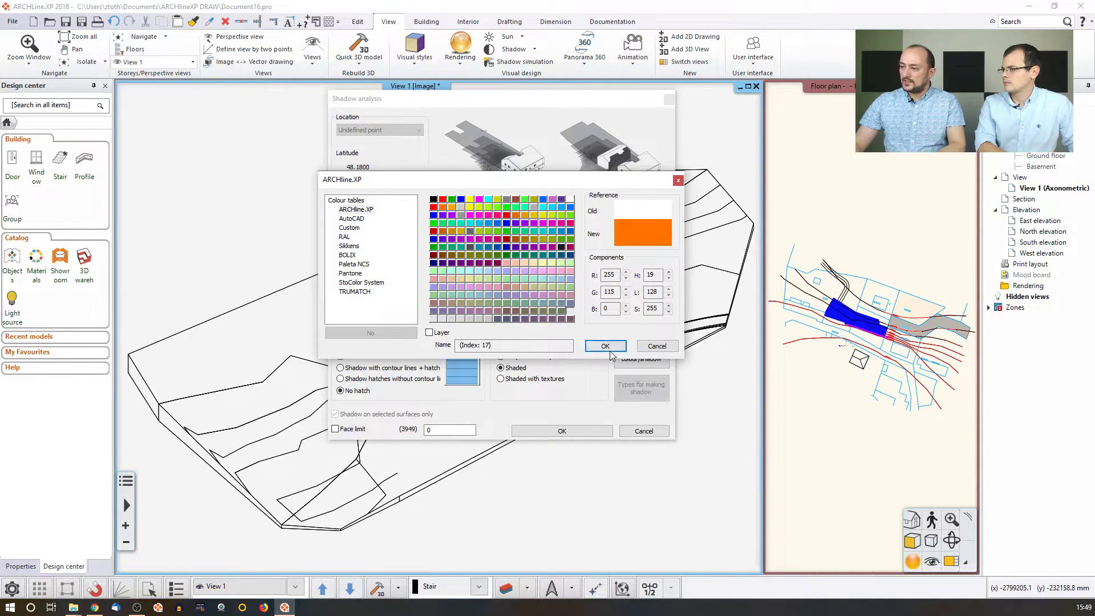
click(605, 346)
click(358, 314)
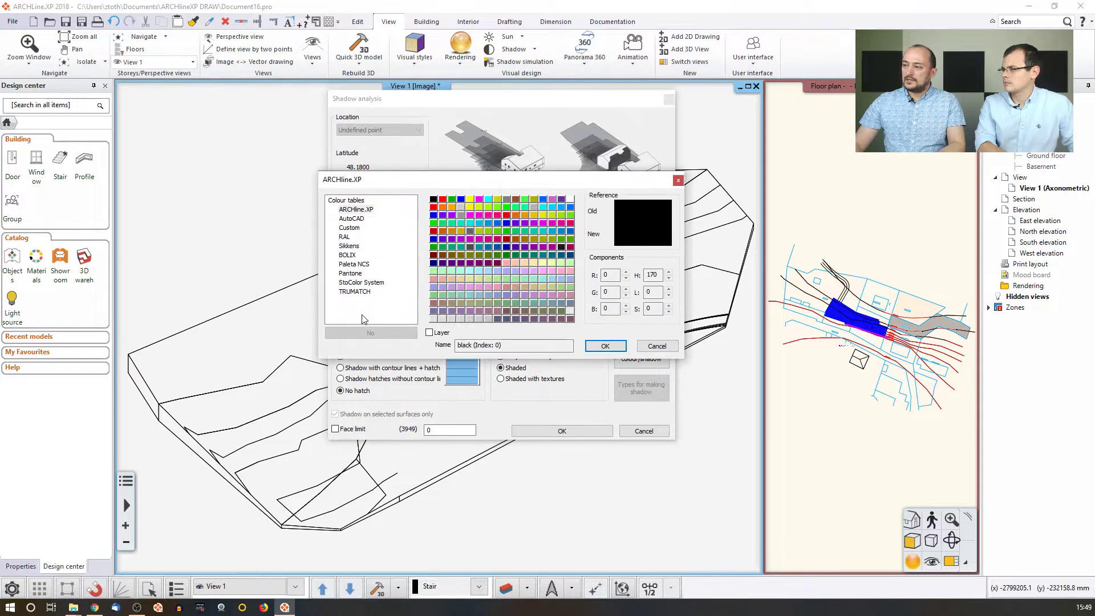
click(562, 255)
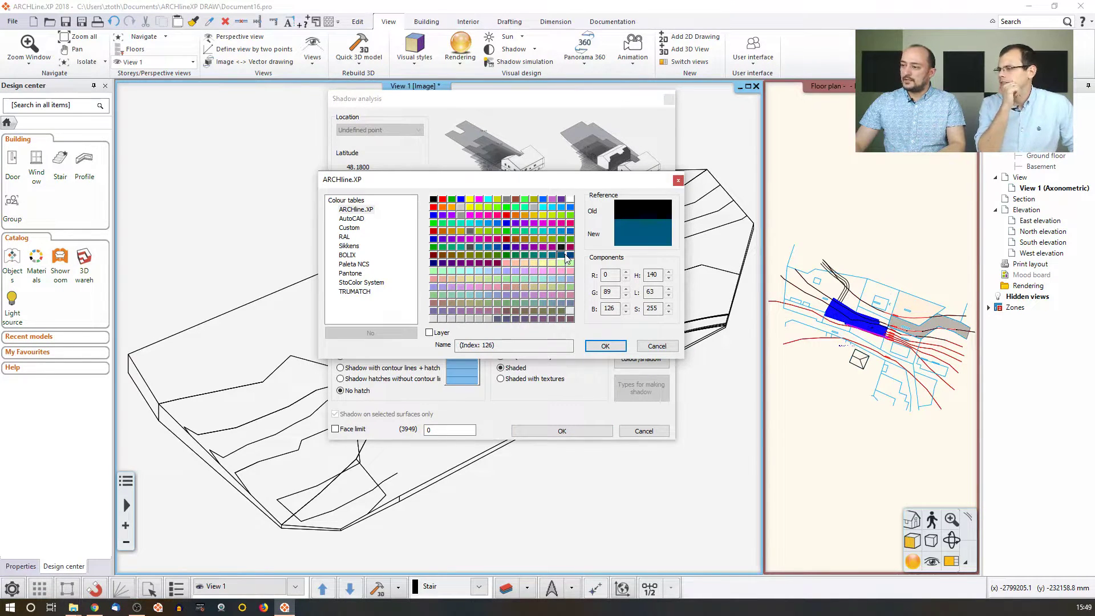
click(605, 346)
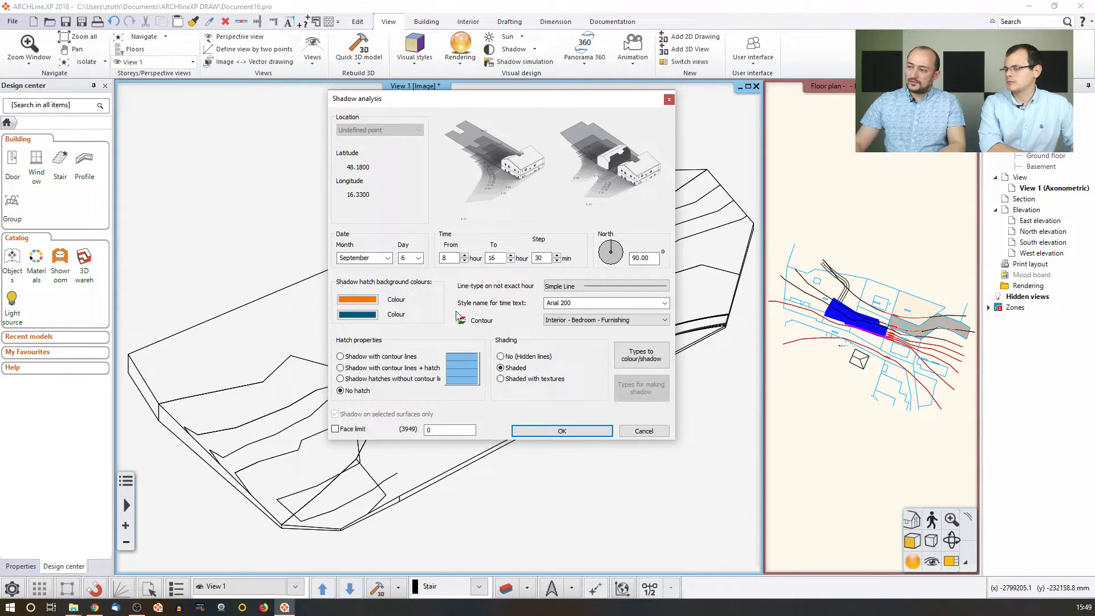
Use contour lines plus a Solid hatch for shadows and run the 6 September 8–16 h analysis.
click(395, 369)
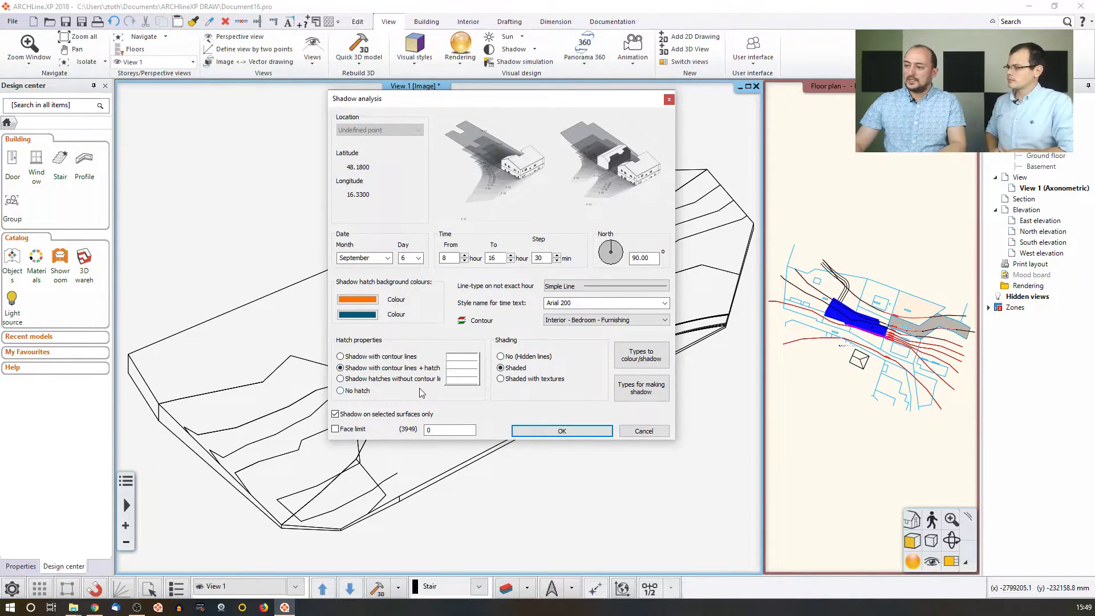
click(463, 380)
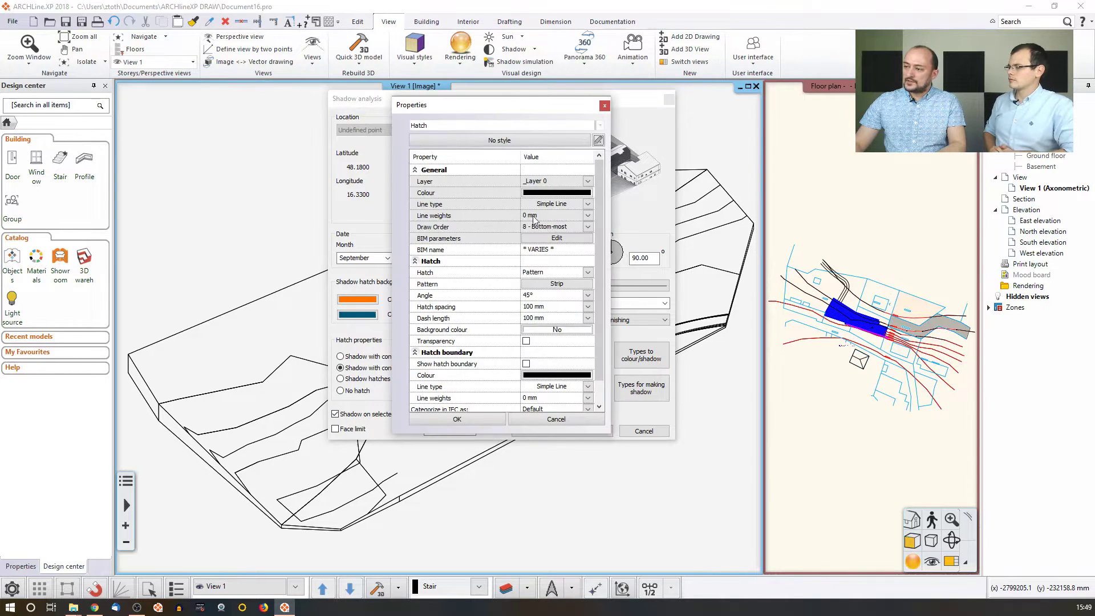
click(588, 272)
click(546, 283)
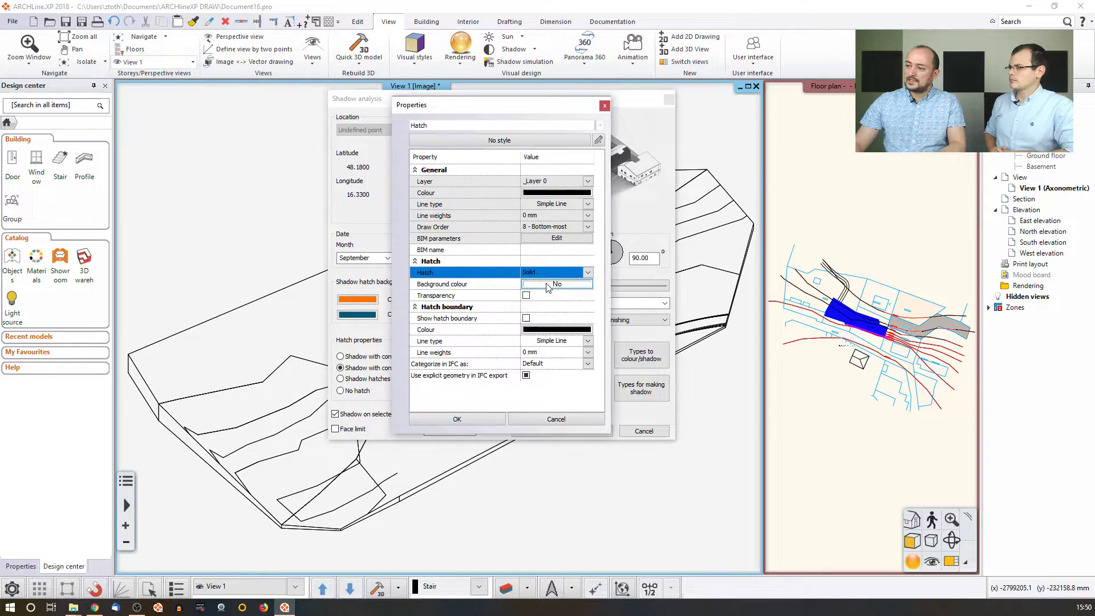
click(488, 423)
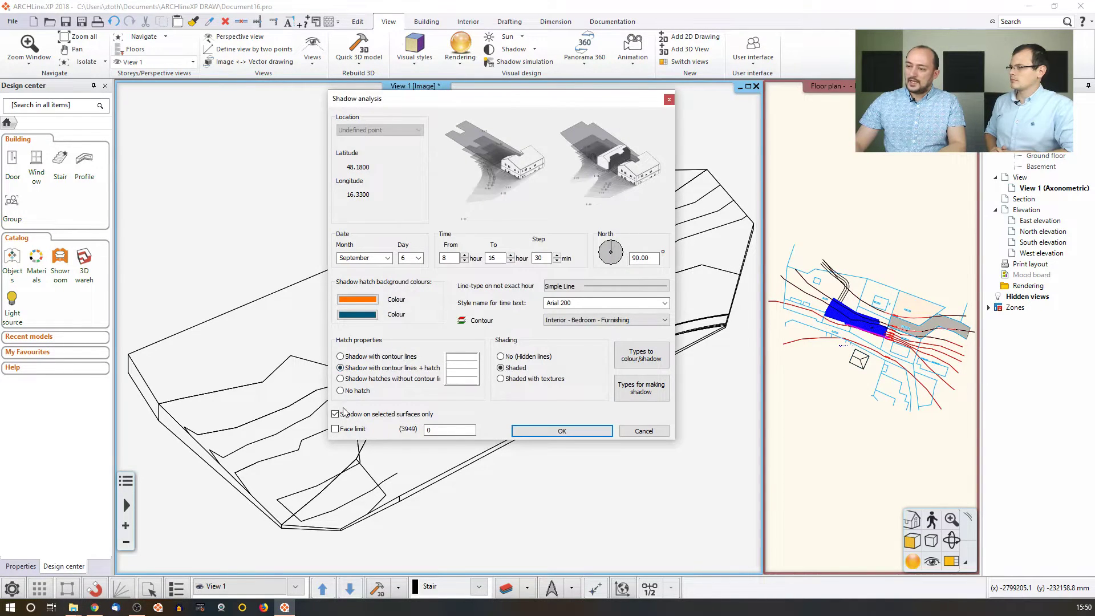
drag(417, 98, 625, 72)
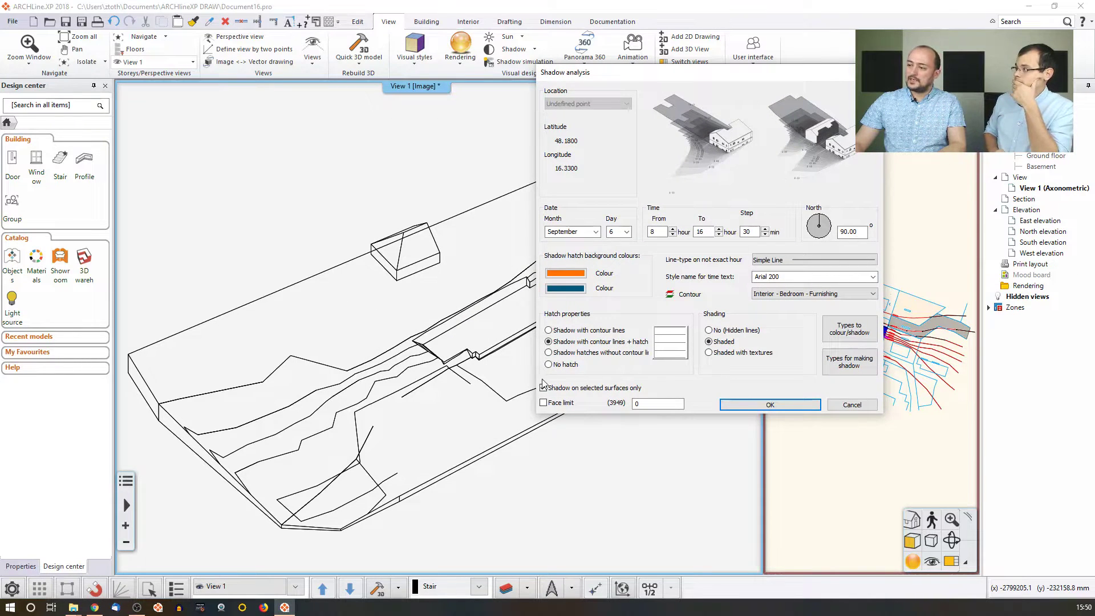
drag(656, 87, 322, 93)
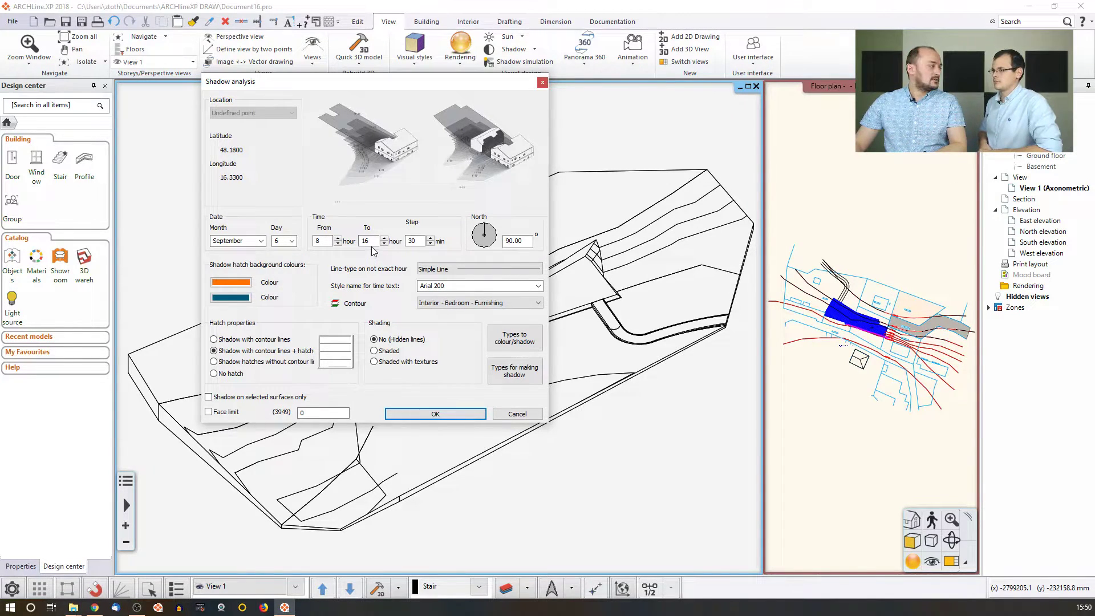
click(435, 414)
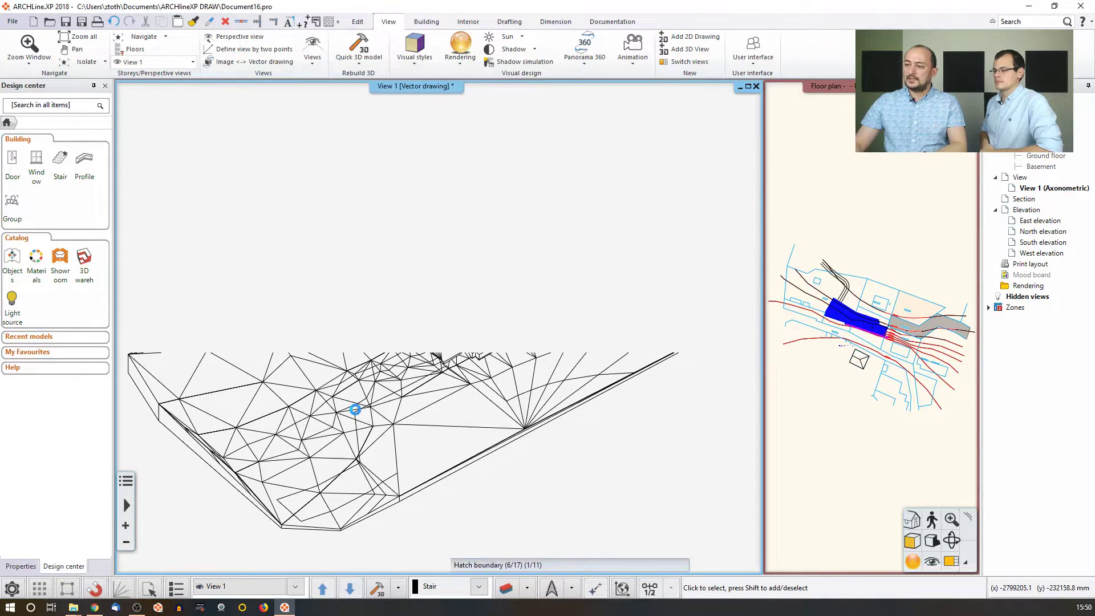
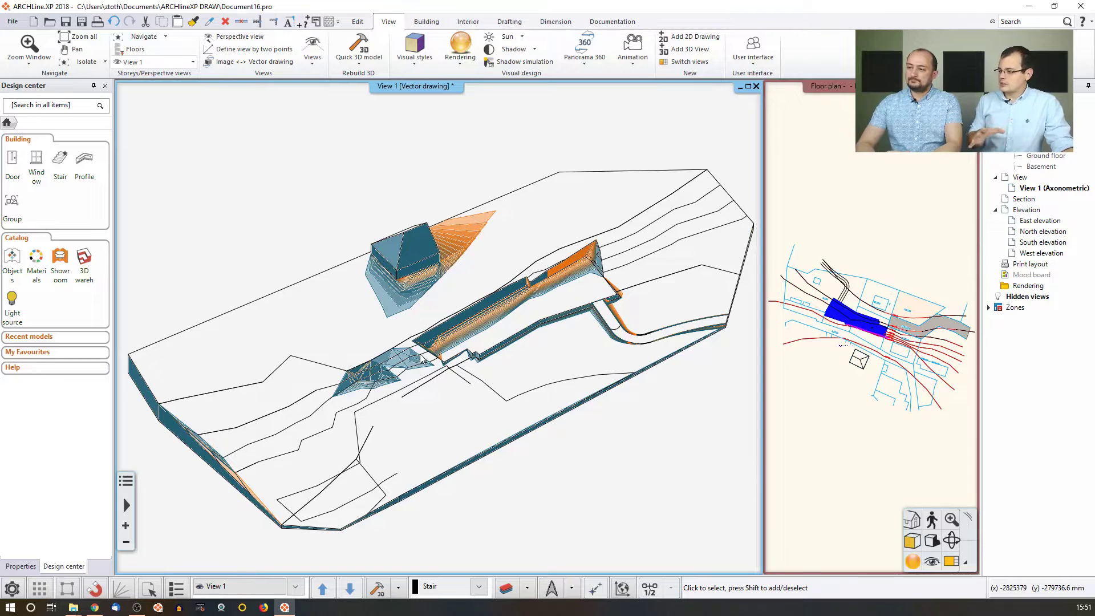
Switch View 1 from vector drawing to image and apply a shaded colour visual style.
right_click(400, 87)
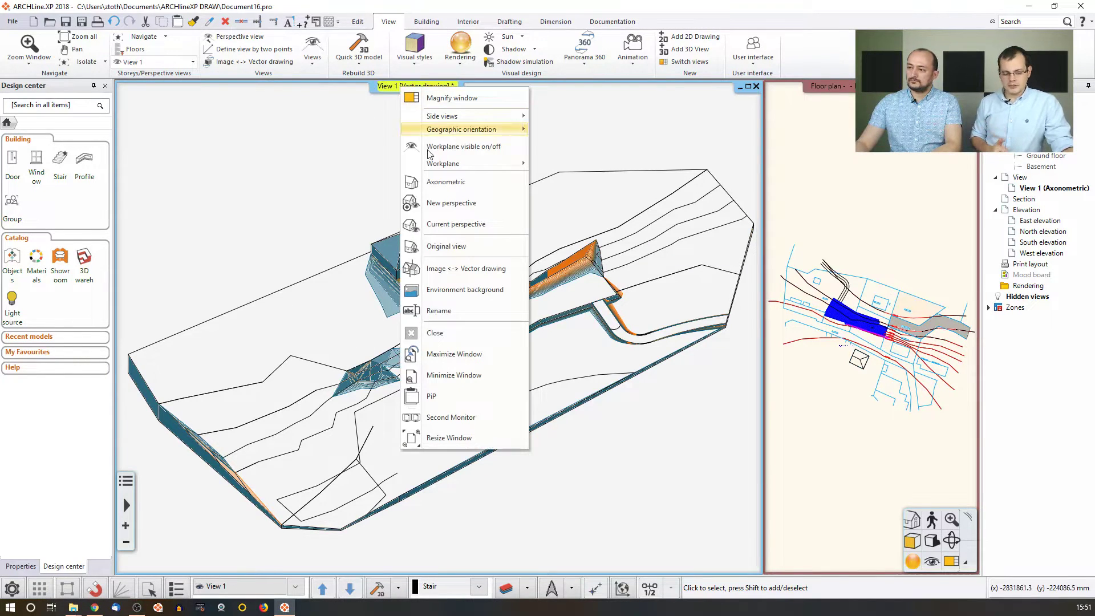
click(452, 290)
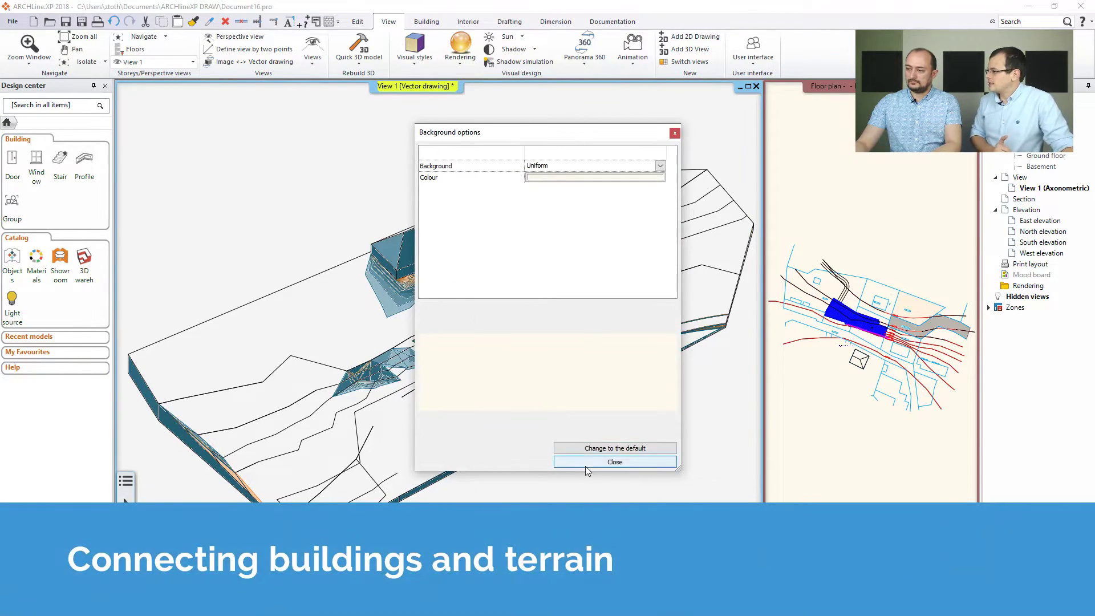
click(675, 133)
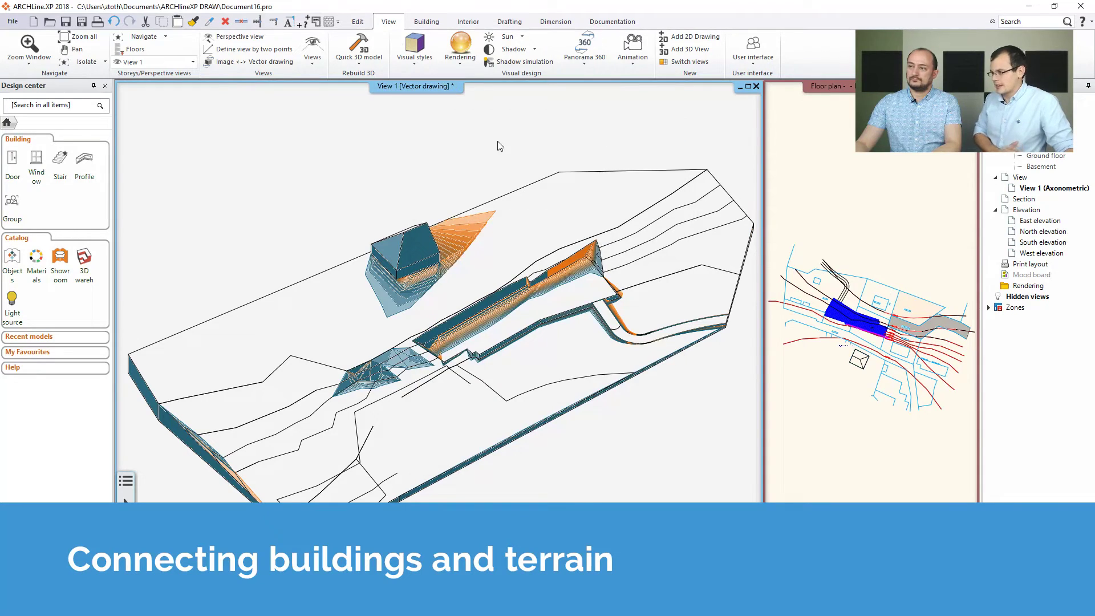
right_click(425, 93)
click(489, 269)
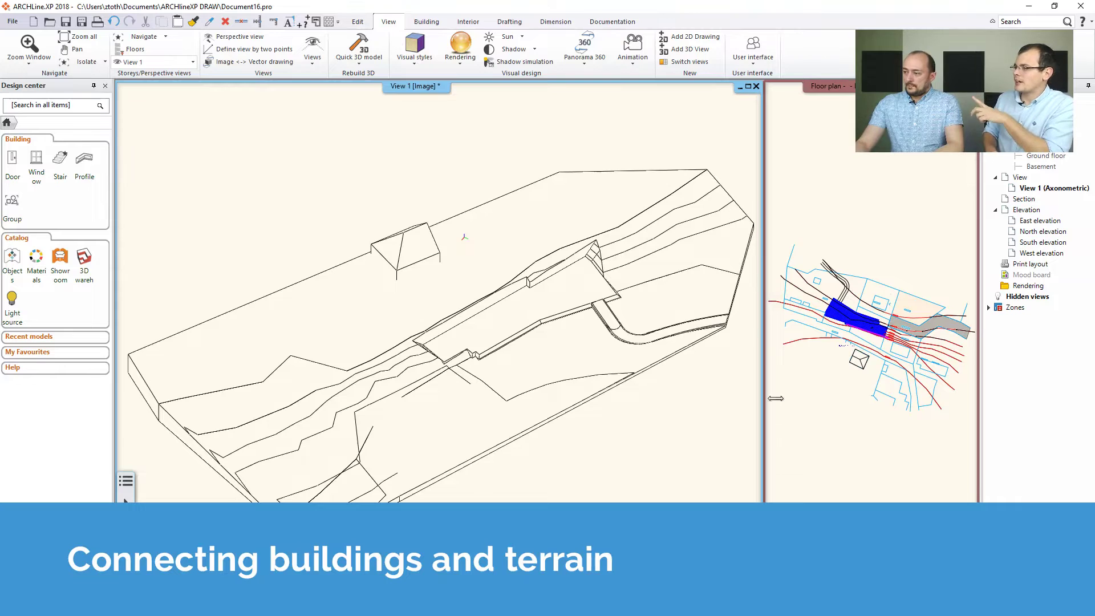
click(914, 608)
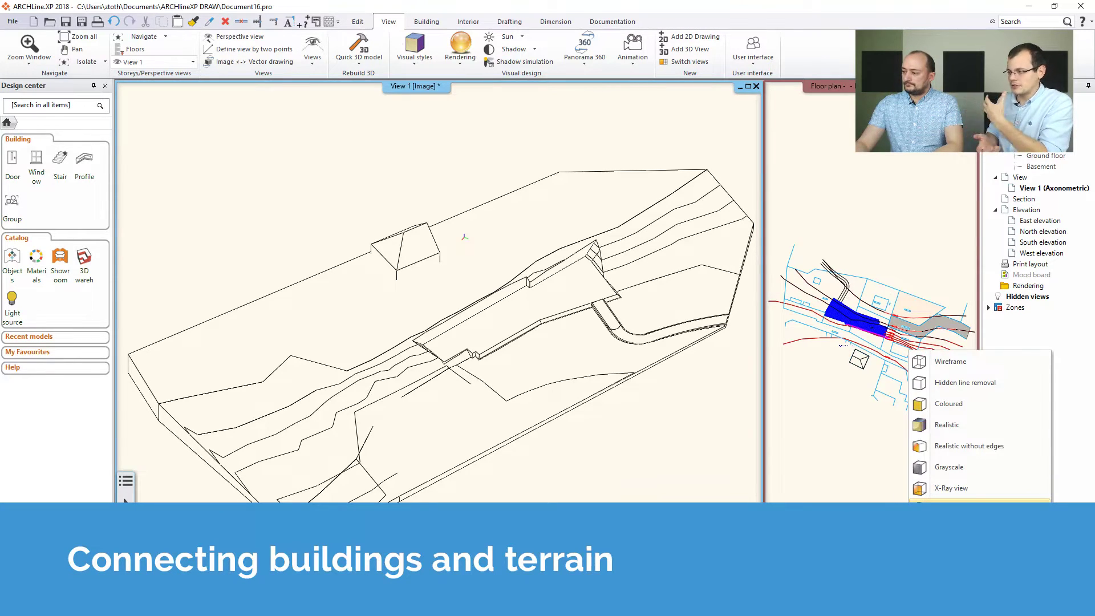
click(970, 509)
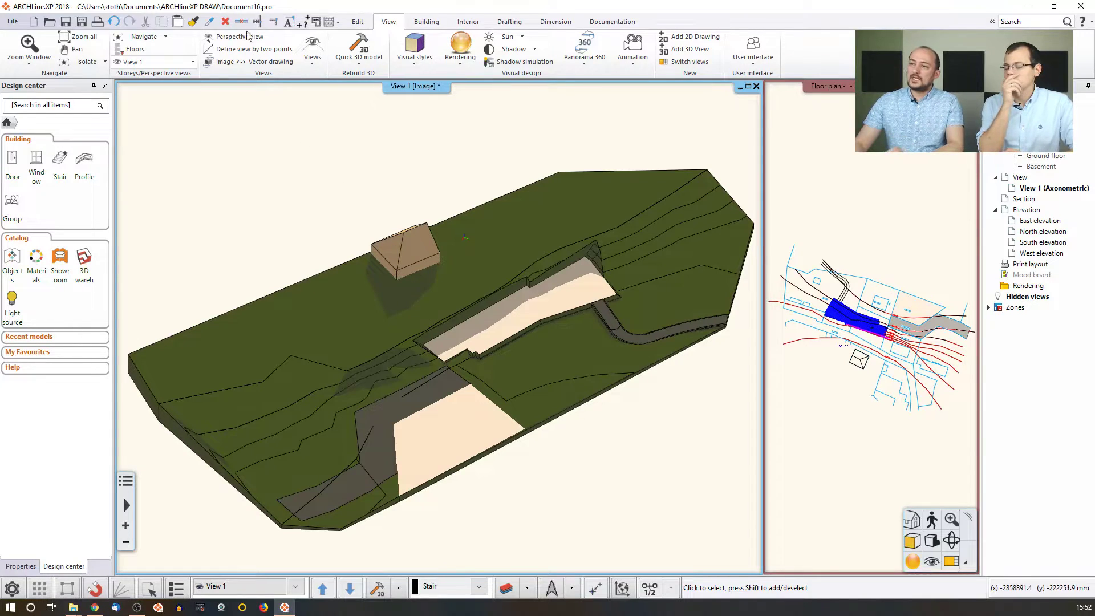
click(12, 21)
Save the project as My_Terrain.pro, replacing the default Document16 name.
click(56, 94)
click(609, 445)
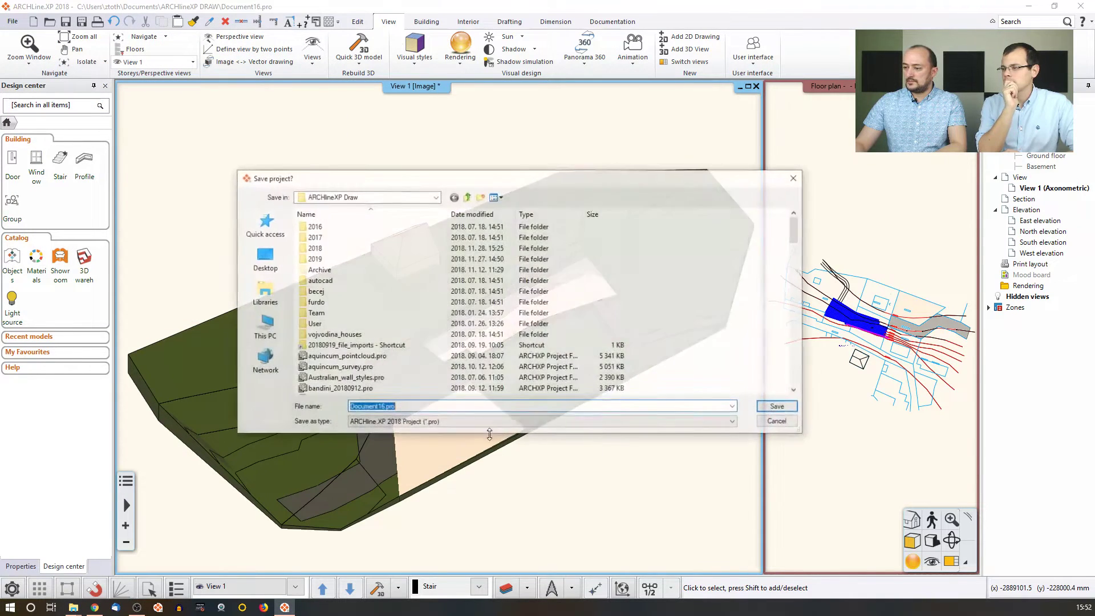
drag(381, 407, 265, 400)
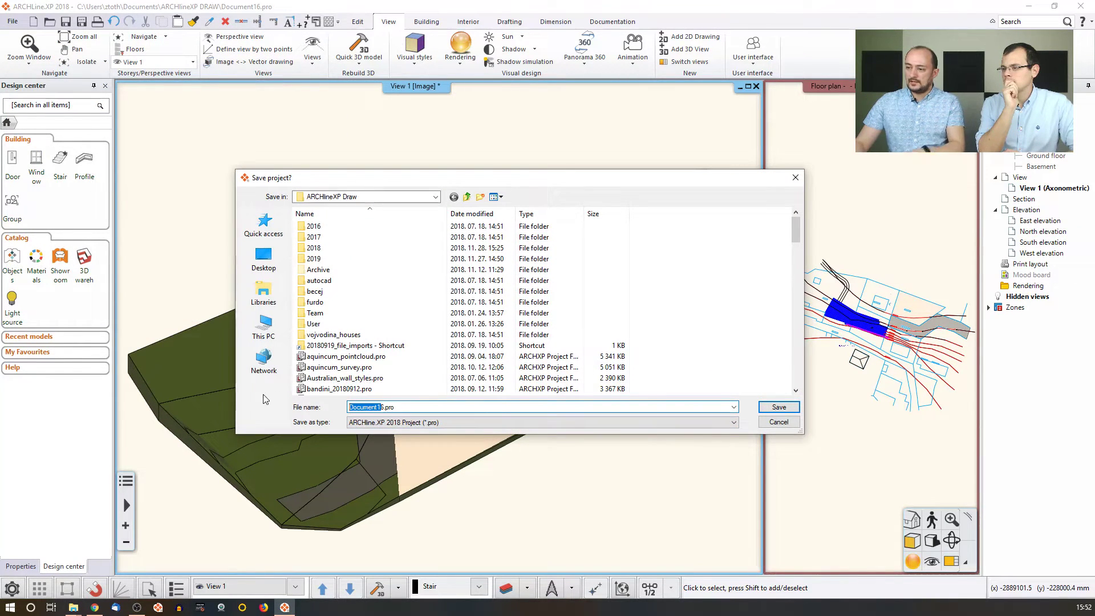
text(My_)
key(Delete)
text(Terra)
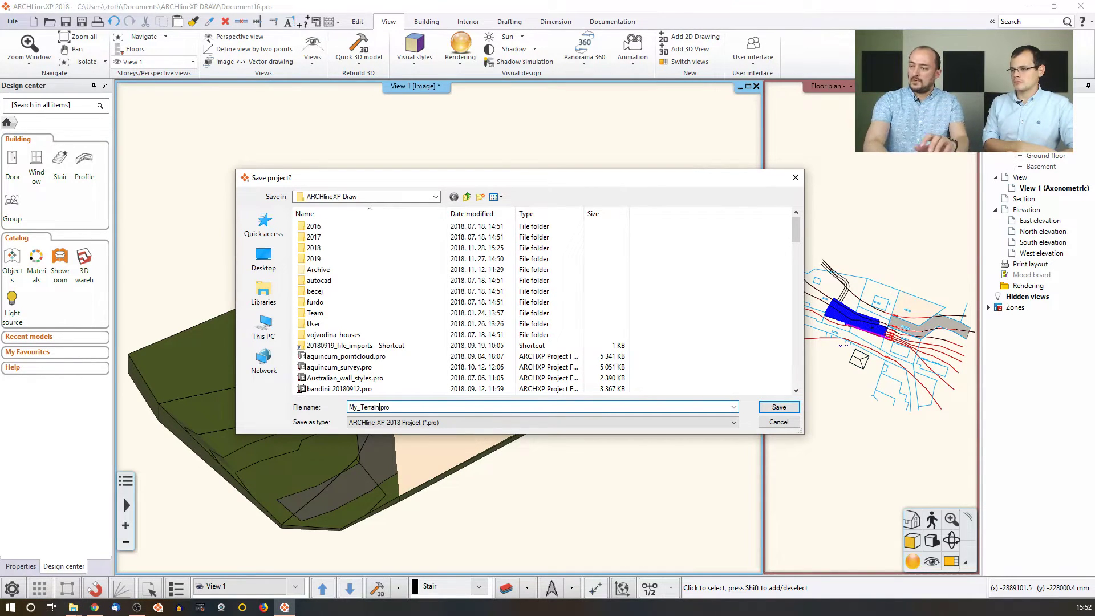
text(in)
key(Return)
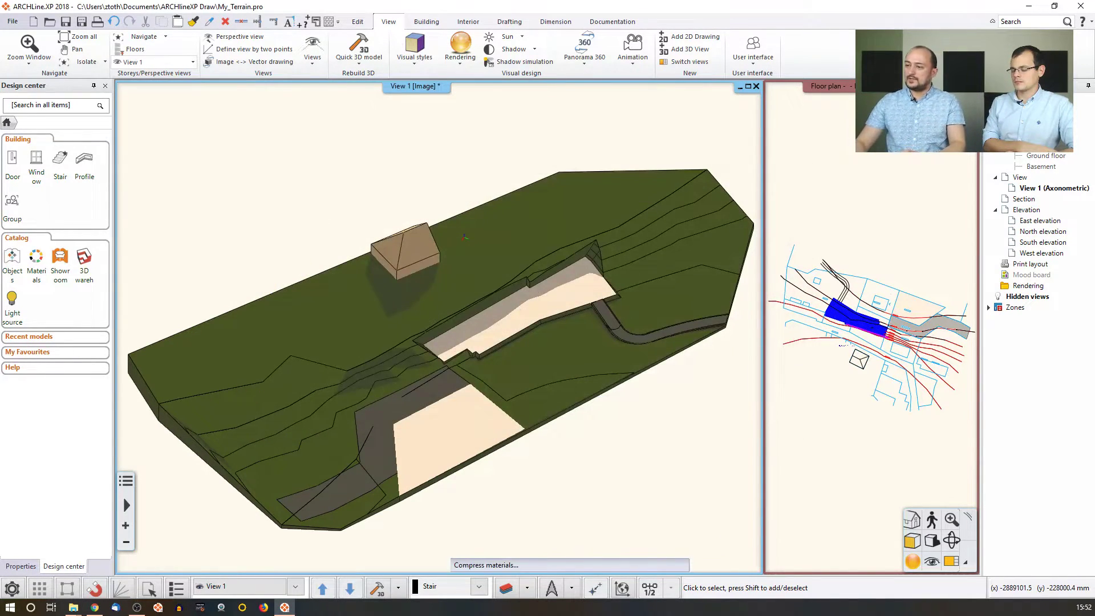
Turn shadows off in the 3D view and swap the Basement floor plan into the main pane.
click(514, 49)
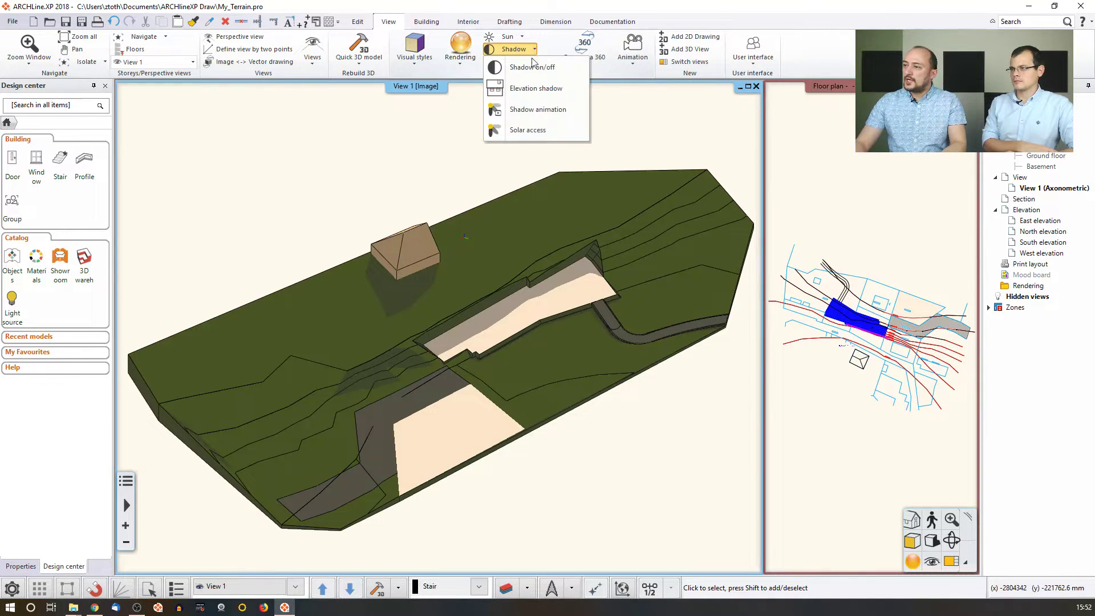
click(525, 68)
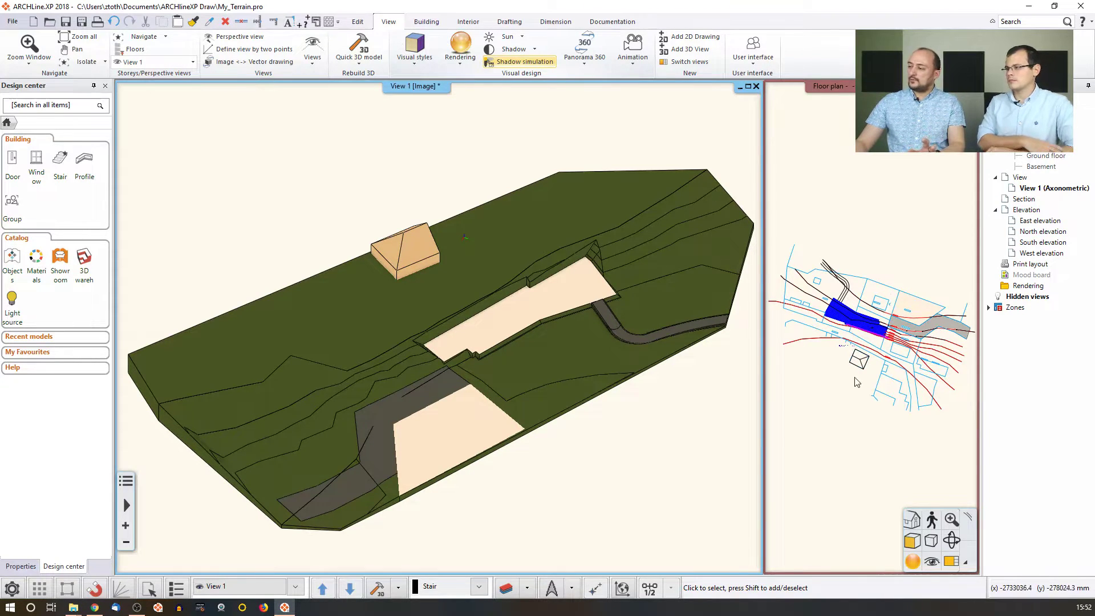
click(951, 562)
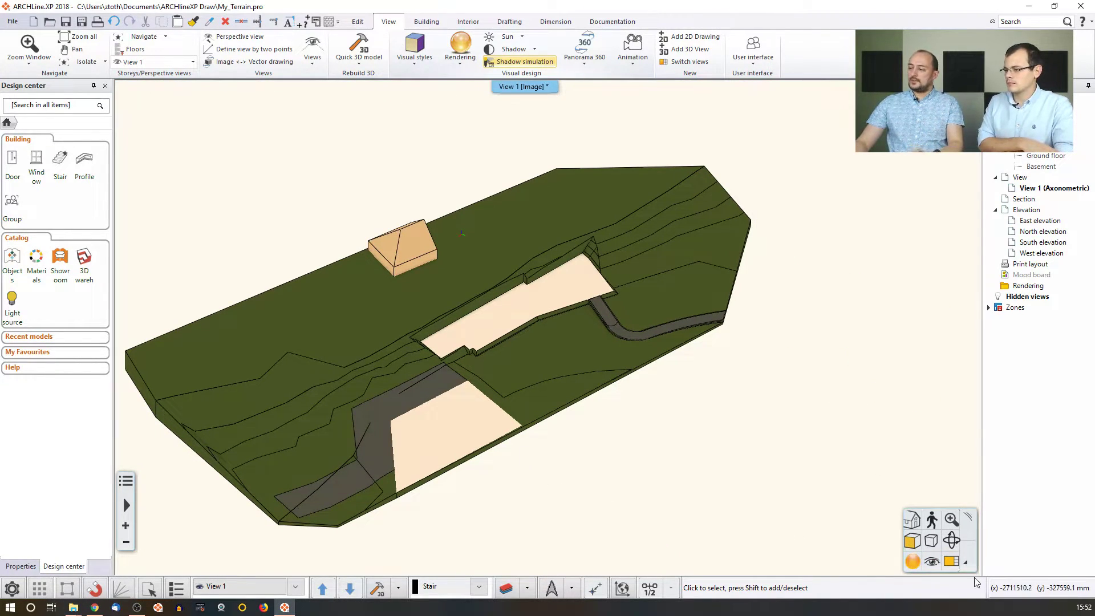
click(952, 562)
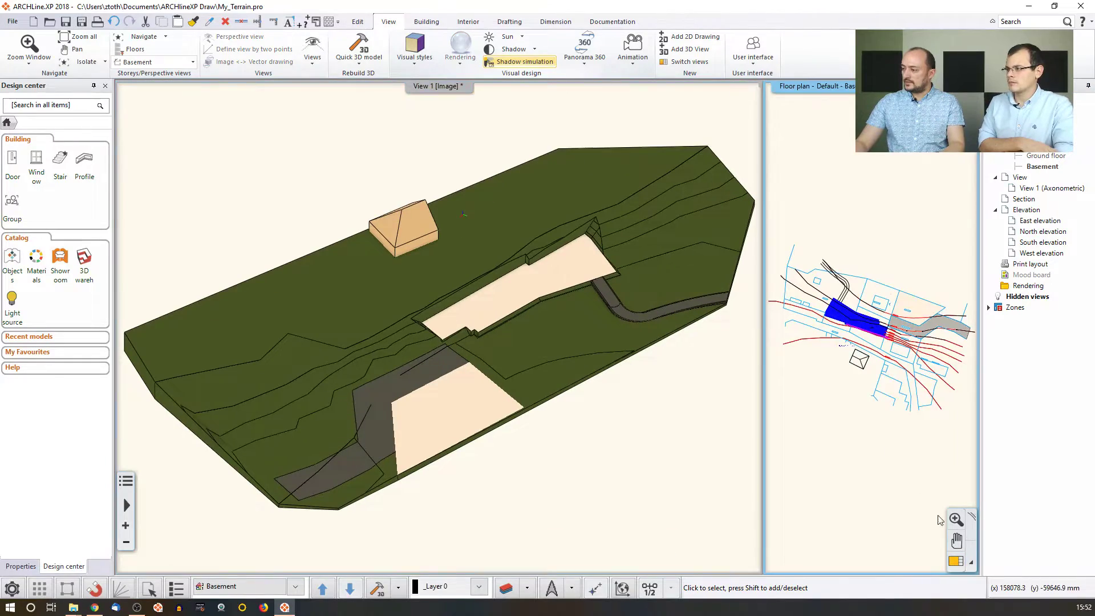
click(951, 562)
scroll(388, 297, up, 2)
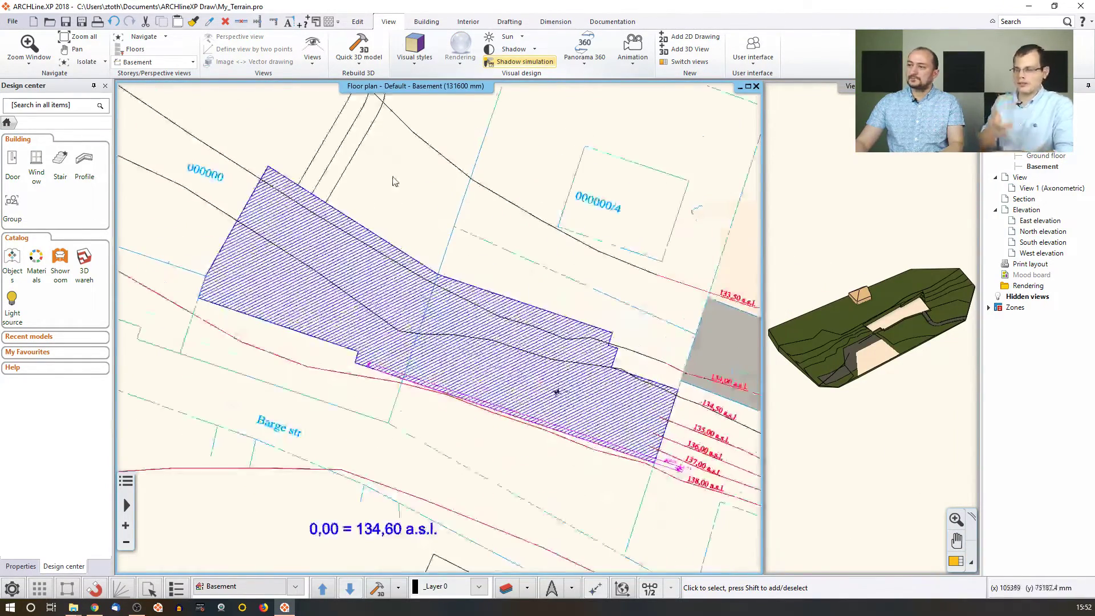
Draw a two-segment wall along the plateau edge facing Barge str, offset to the other side.
click(425, 23)
click(58, 63)
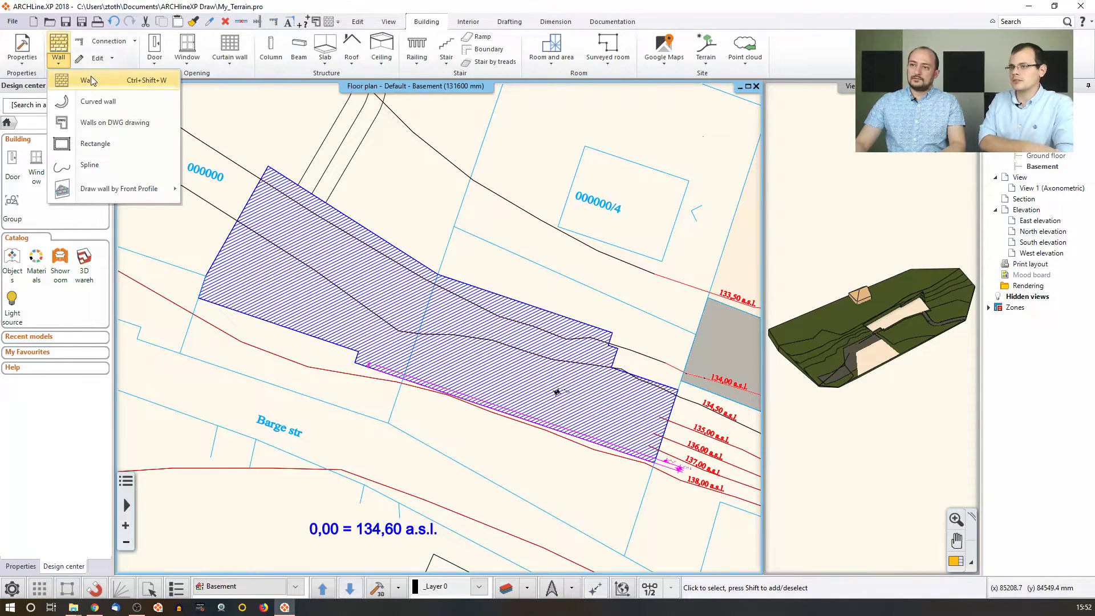
click(71, 80)
click(653, 462)
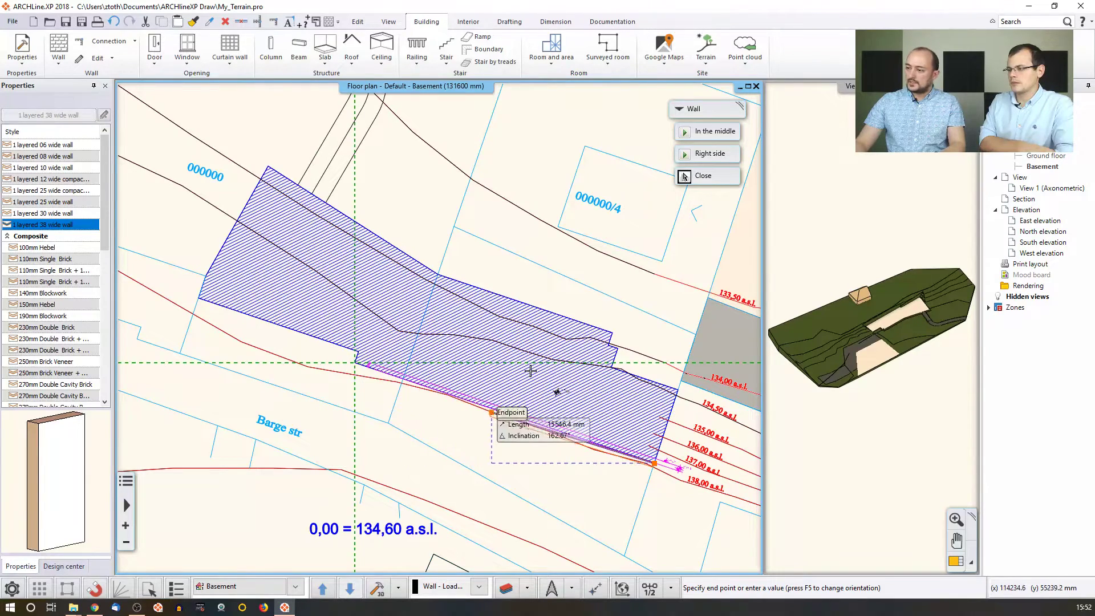
click(687, 154)
click(358, 354)
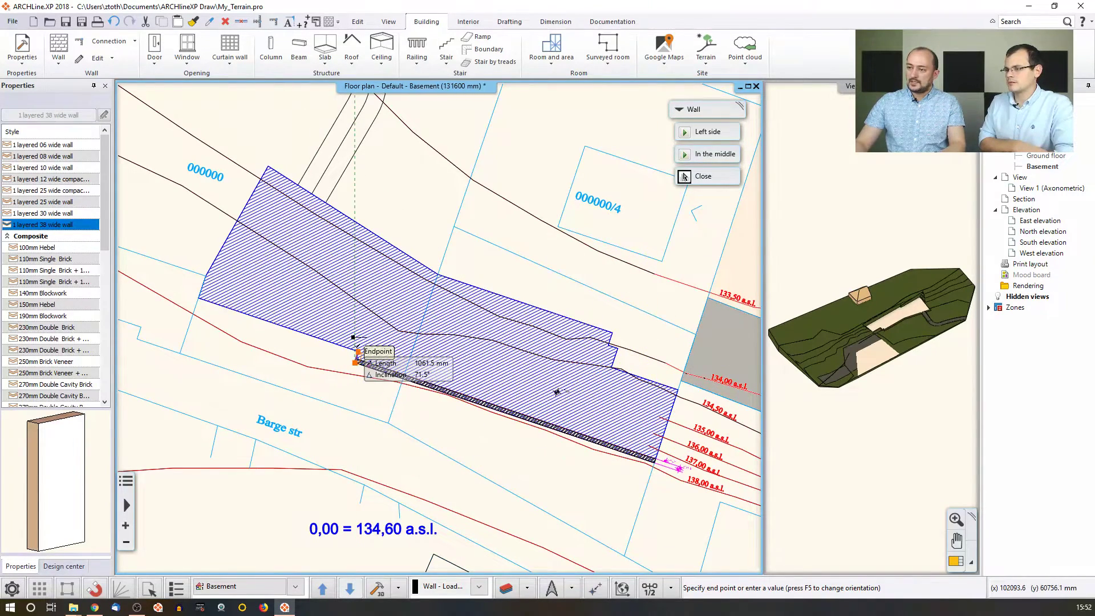
click(200, 297)
key(Escape)
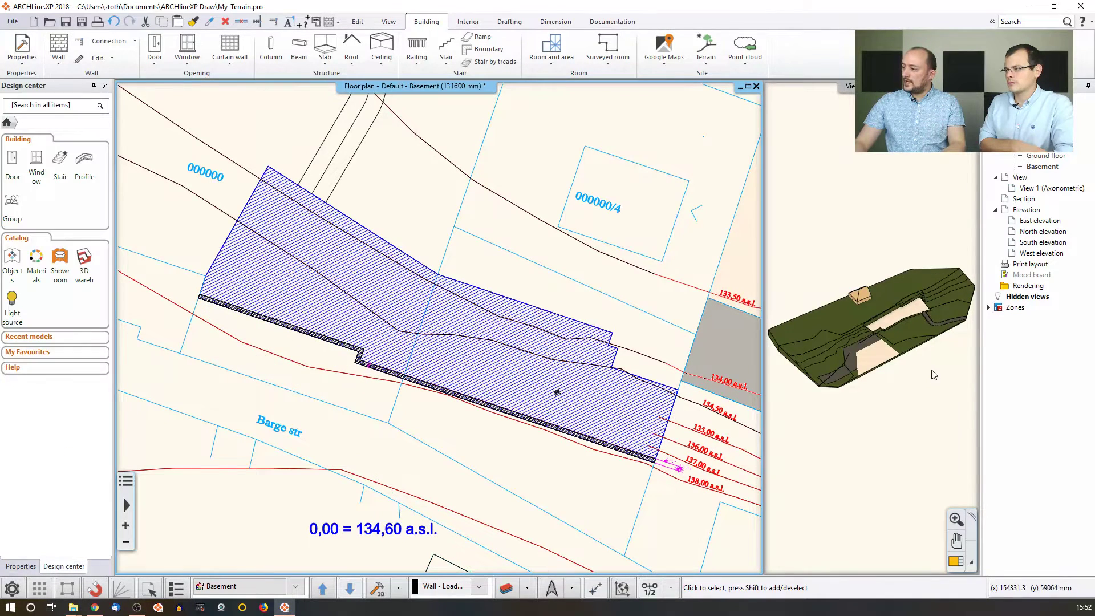
Swap the 3D terrain view into the main pane and inspect the terrain.
click(934, 374)
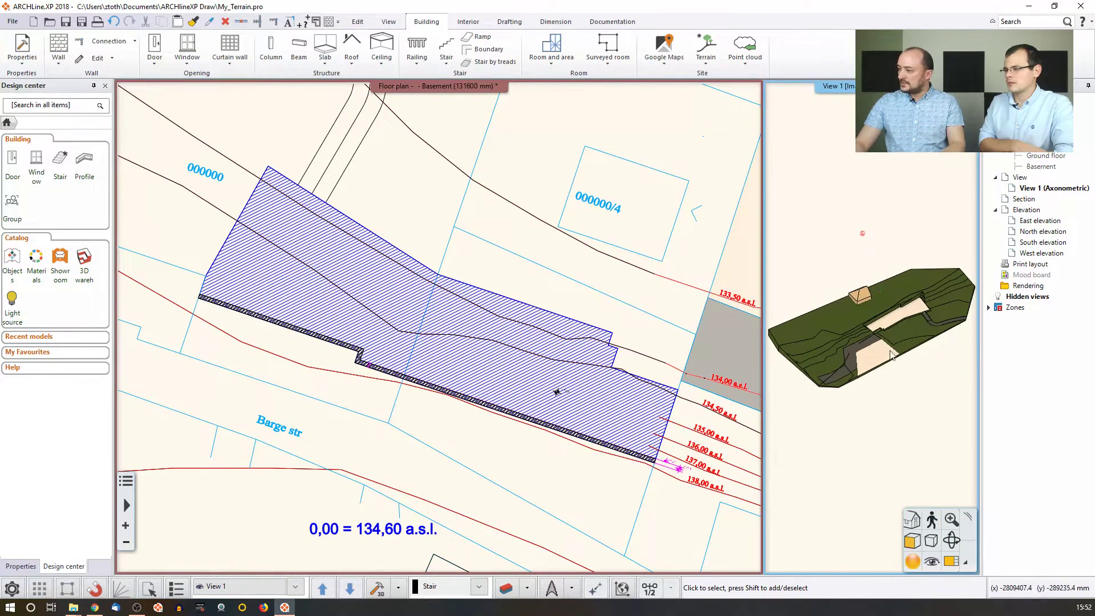
click(951, 562)
click(507, 307)
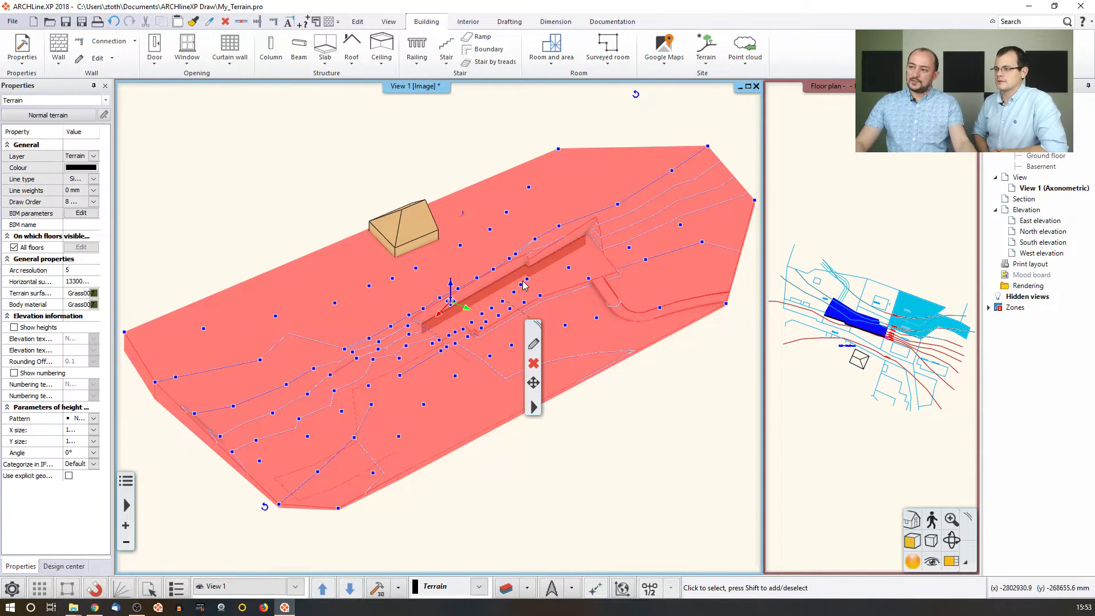
click(854, 296)
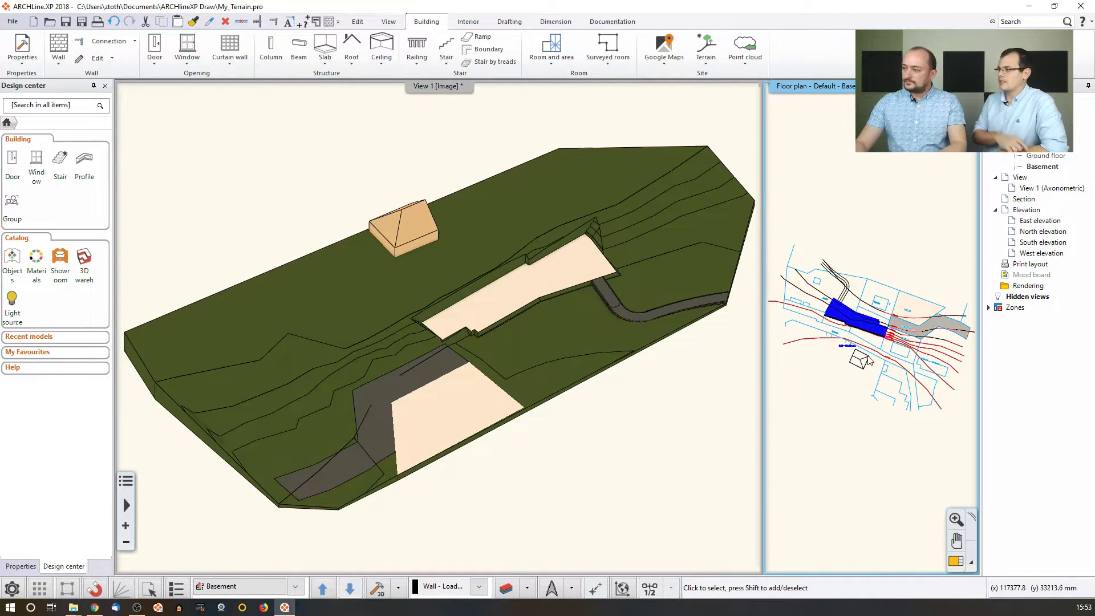
Select the three plateau wall segments on the floor plan.
scroll(865, 353, up, 2)
scroll(865, 354, up, 3)
click(823, 294)
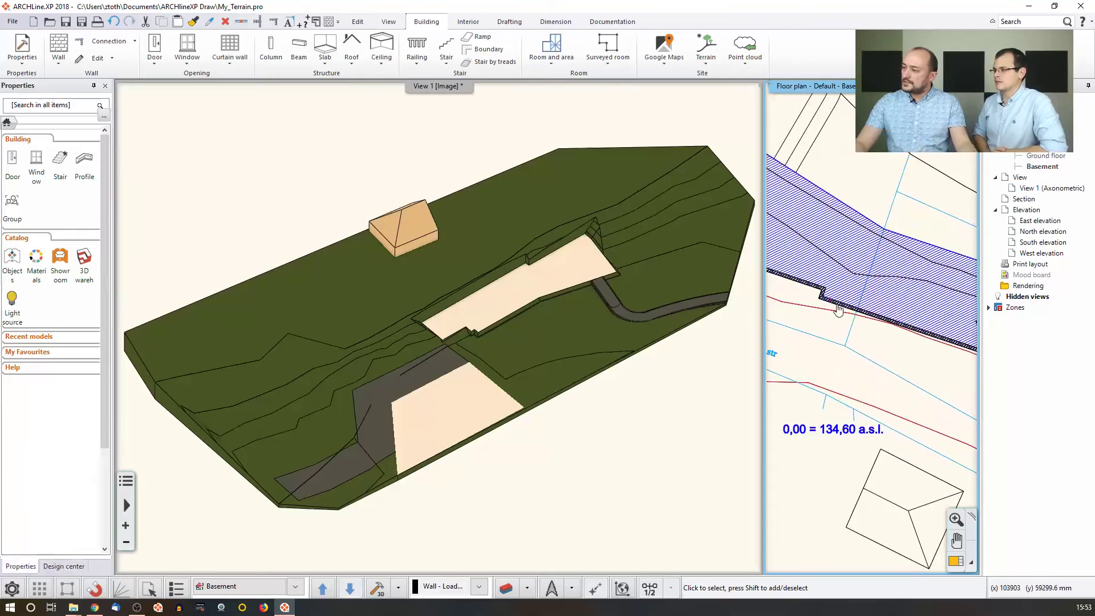
click(821, 292)
click(818, 291)
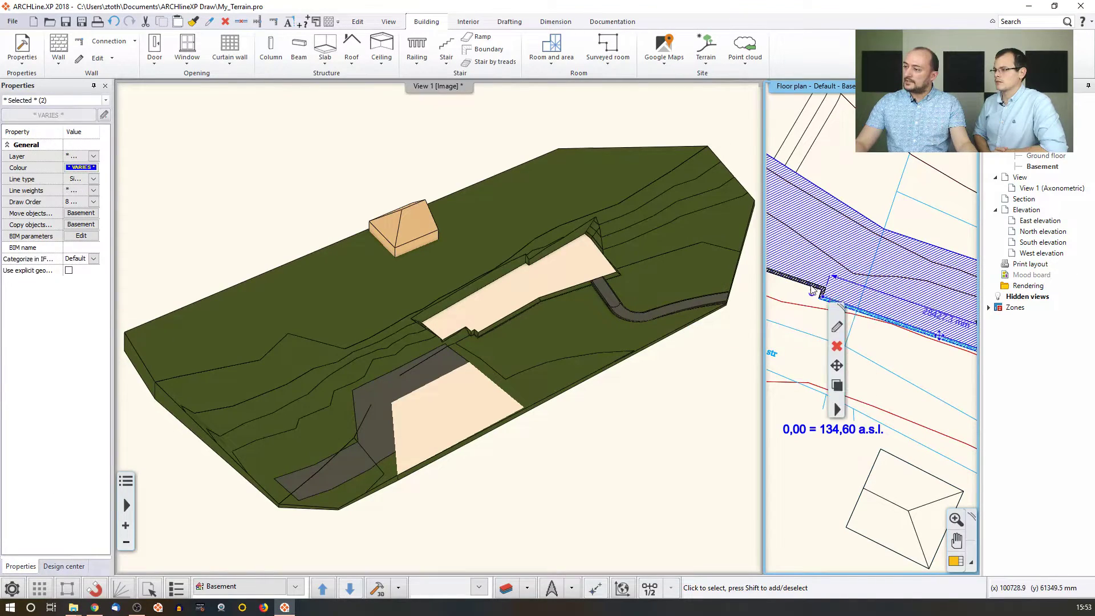
scroll(818, 291, up, 4)
middle_drag(841, 297, 888, 333)
click(888, 332)
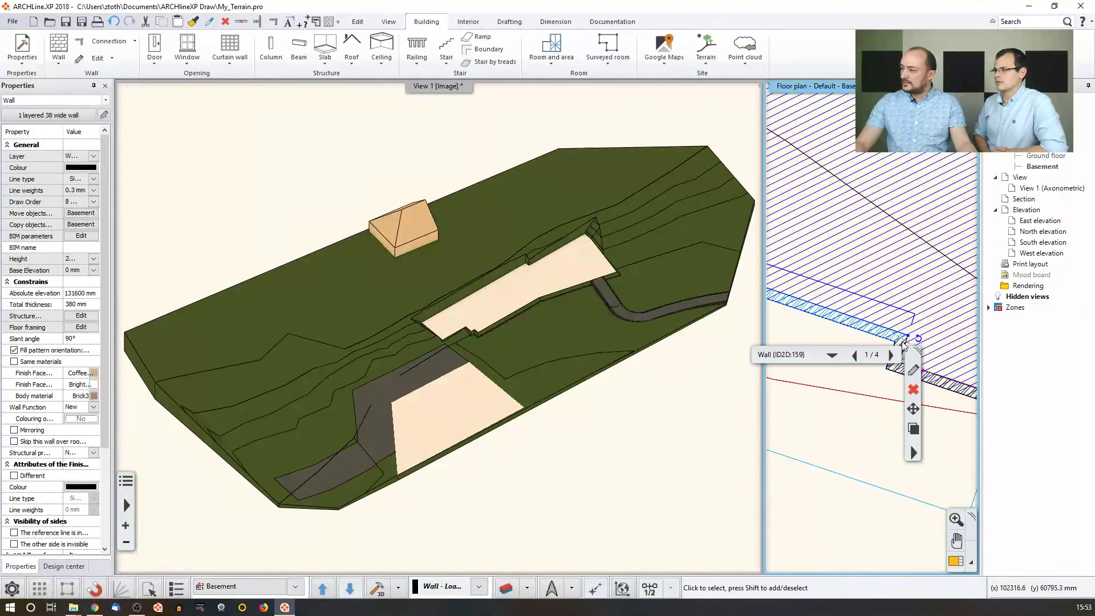
shift+click(904, 344)
shift+click(906, 369)
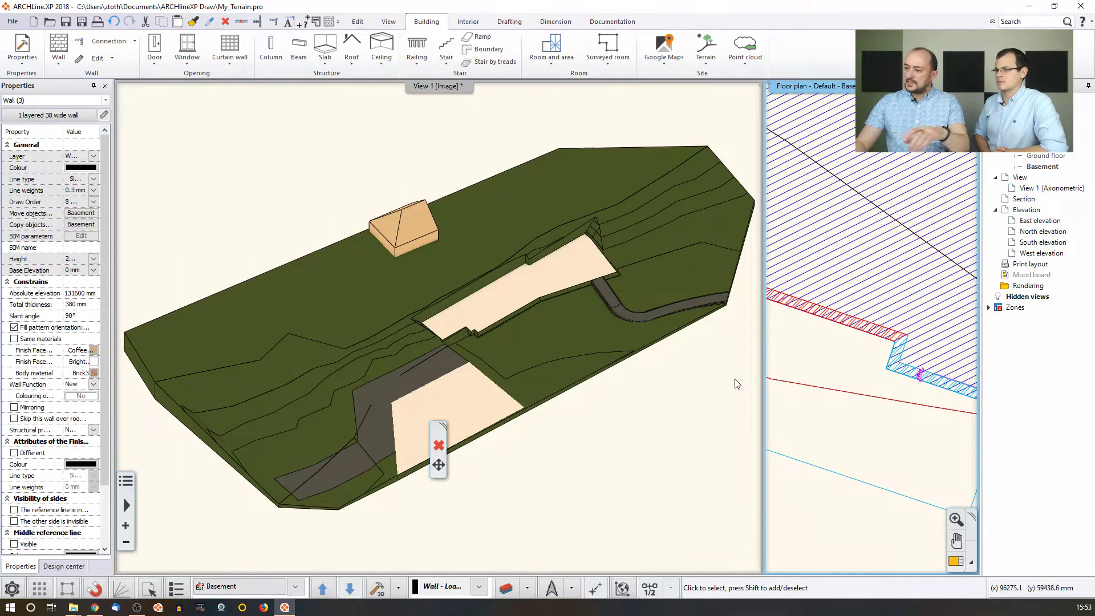
Move the selected walls onto the Ground floor.
click(272, 587)
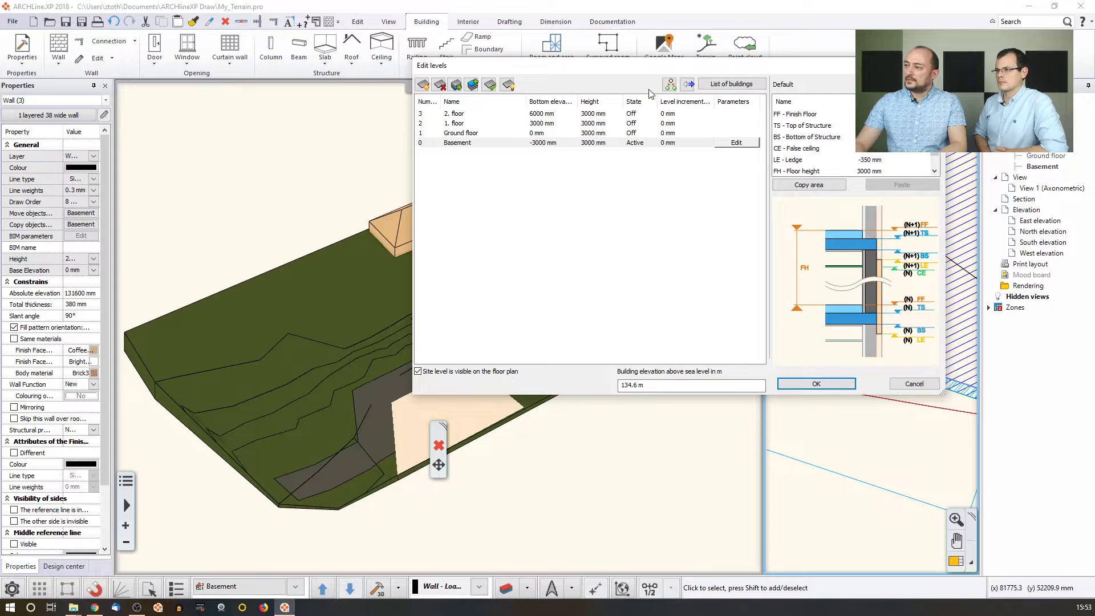
click(689, 85)
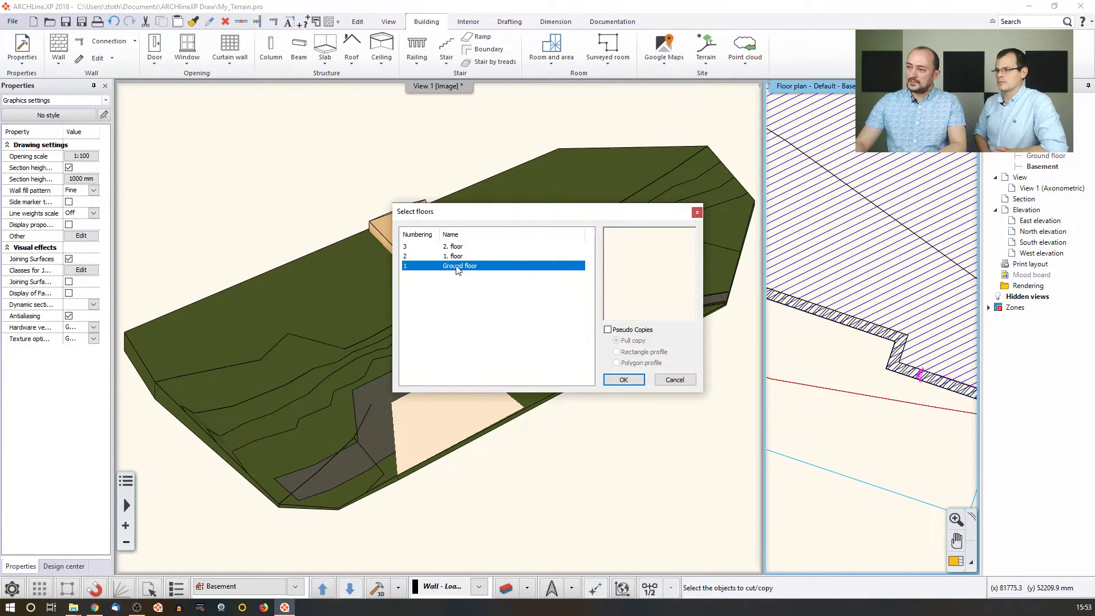
click(622, 379)
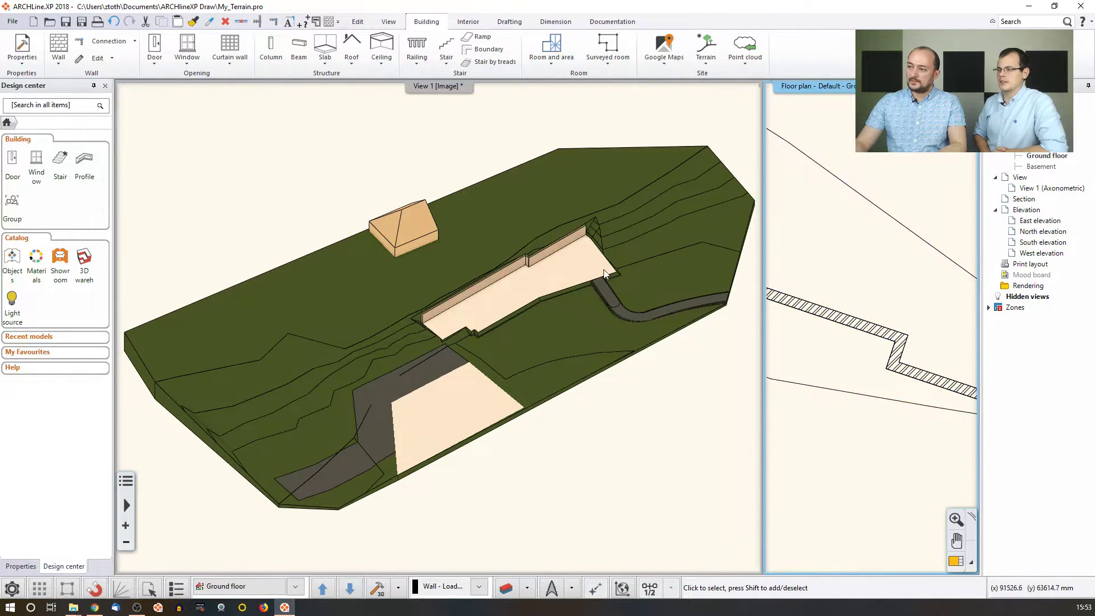
Bring the floor plan back to the main pane and step through floors back to Ground floor.
scroll(848, 283, down, 4)
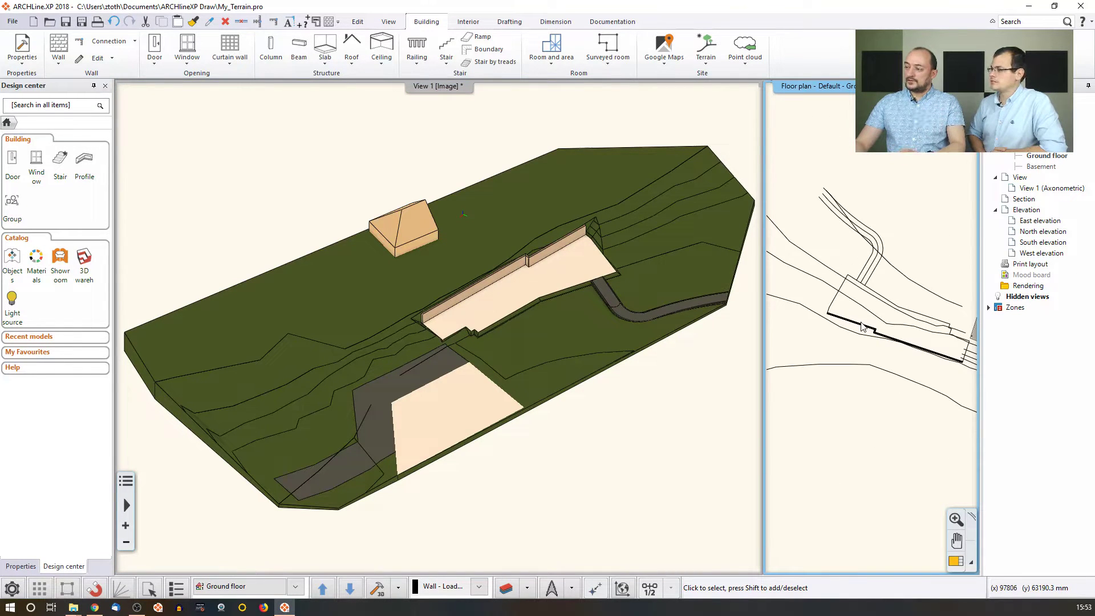
click(955, 562)
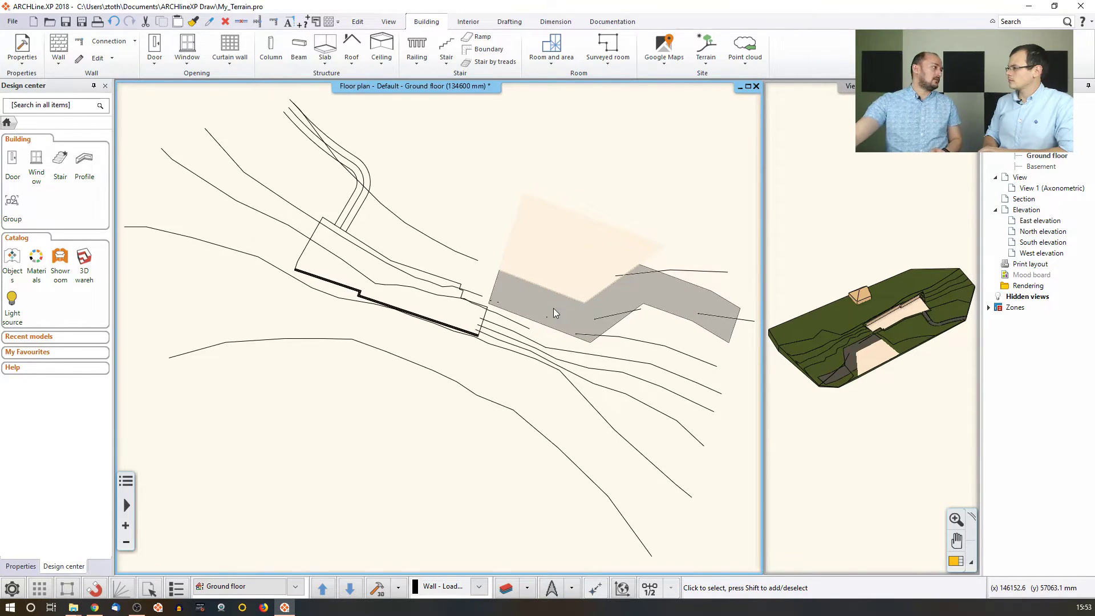
key(Page_Up)
key(Page_Down)
key(Page_Down)
key(Page_Up)
key(Page_Up)
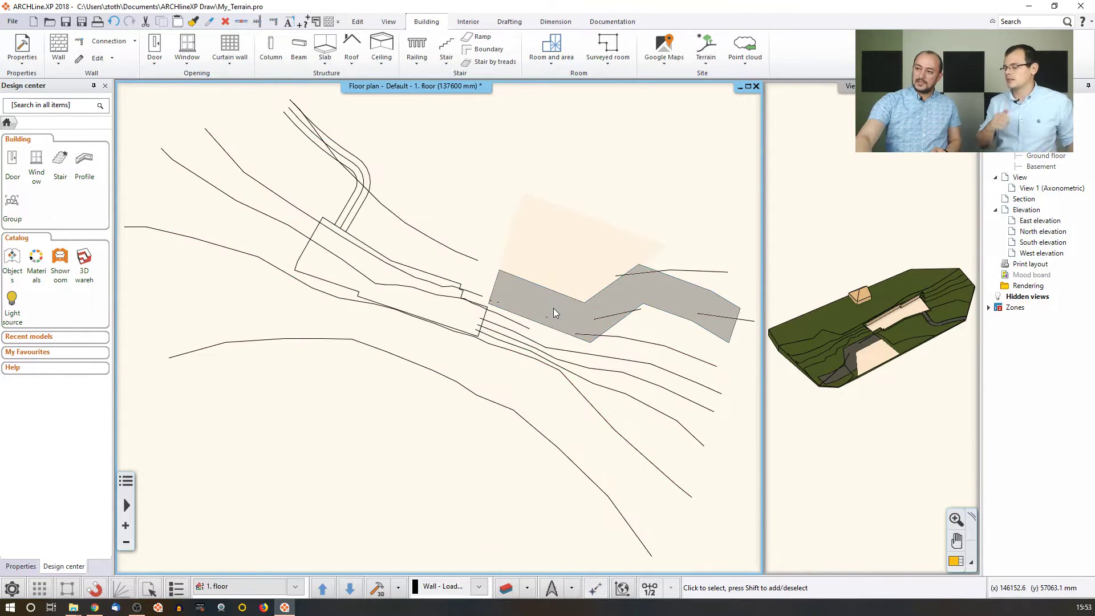
key(Page_Down)
key(Page_Down)
key(Page_Up)
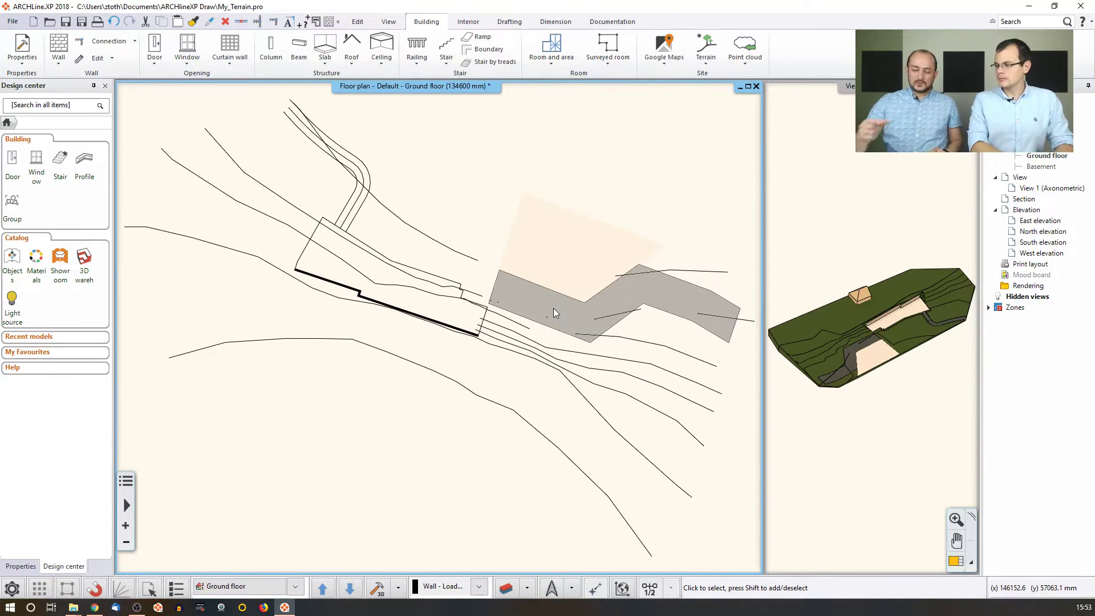
Zoom and pan the 3D view toward the retaining wall.
click(840, 323)
scroll(902, 330, up, 6)
middle_drag(902, 330, 830, 338)
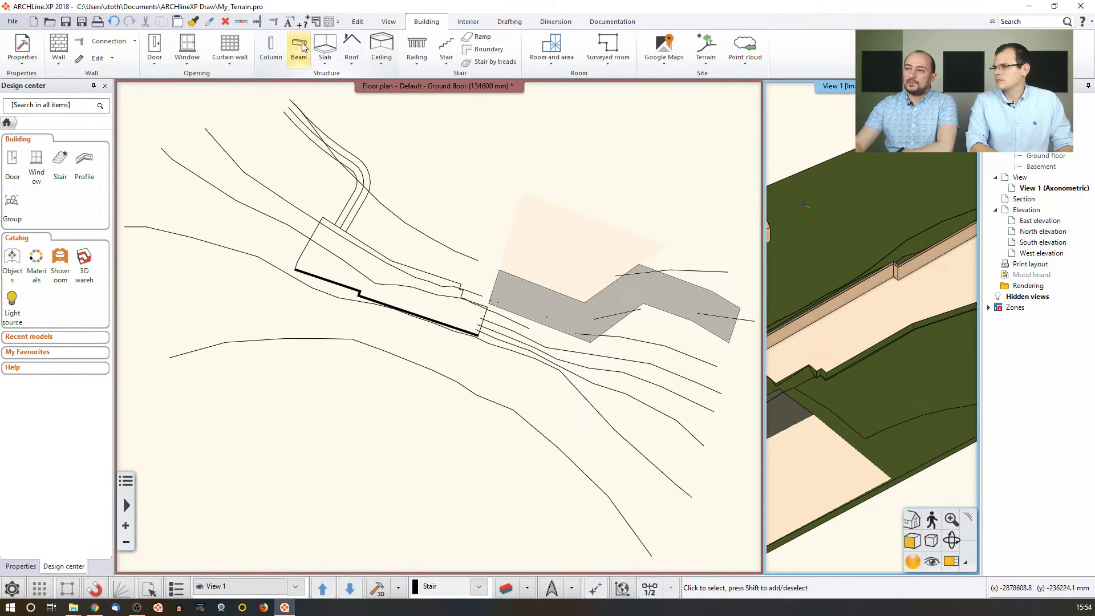
Start an open foundation slab on the floor plan with a 300 mm offset distance.
click(330, 63)
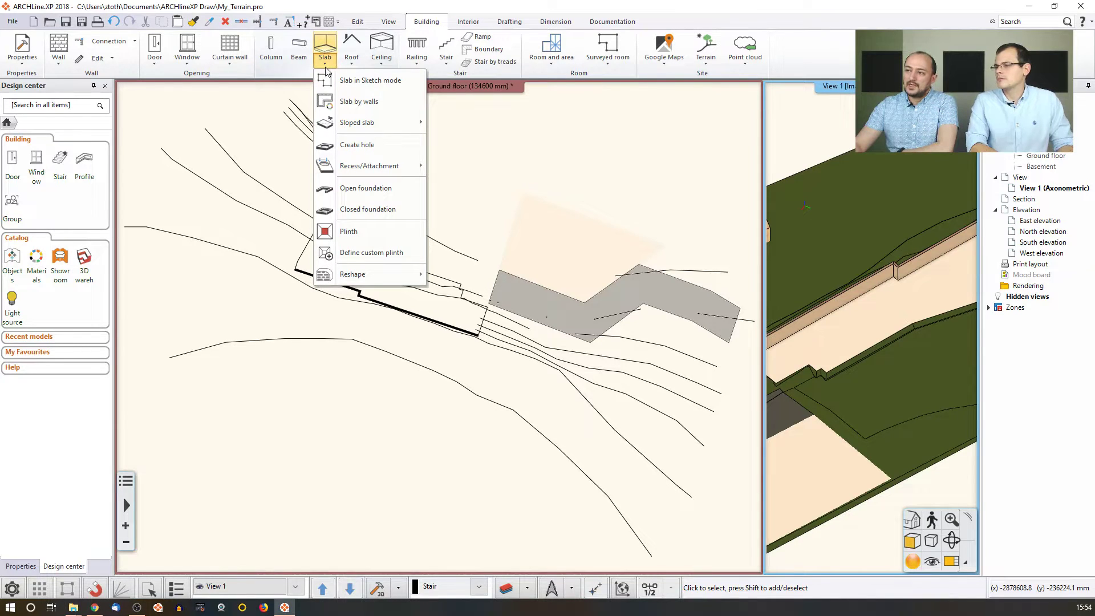
click(344, 190)
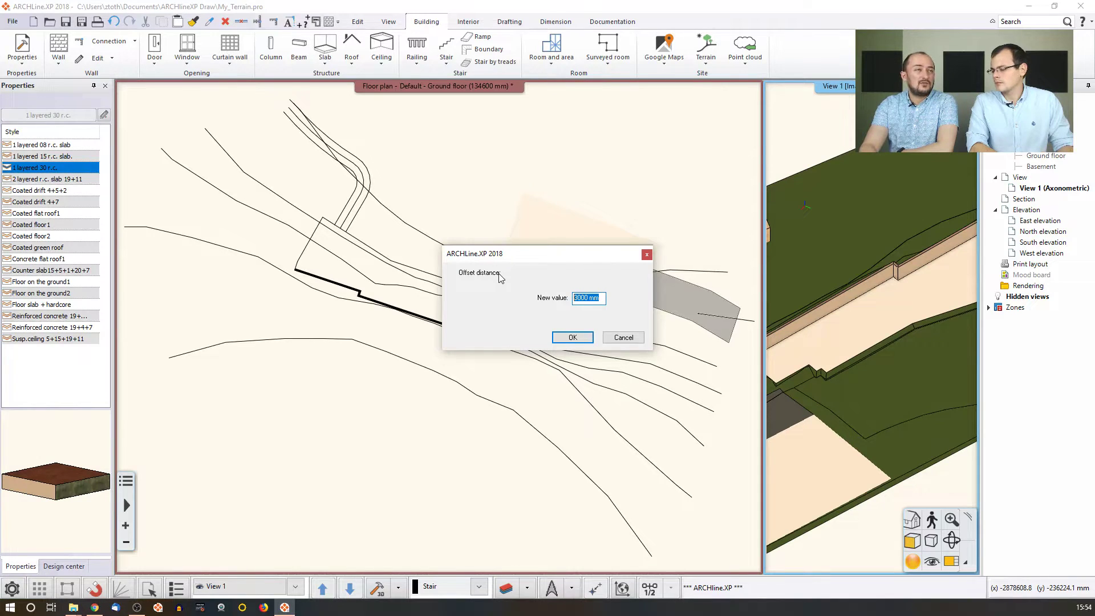
text(300)
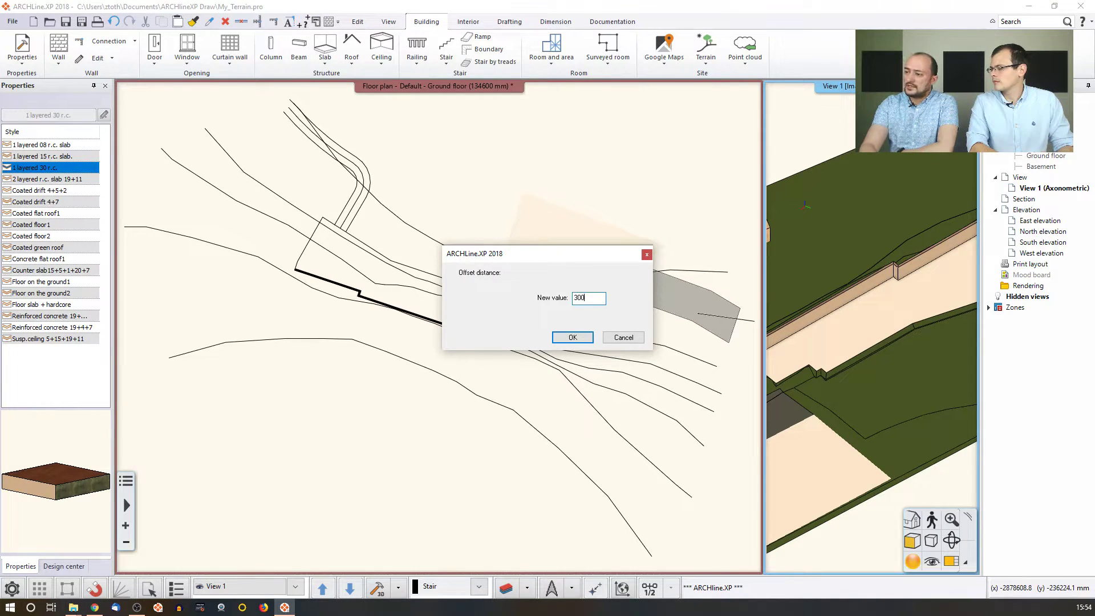
key(Return)
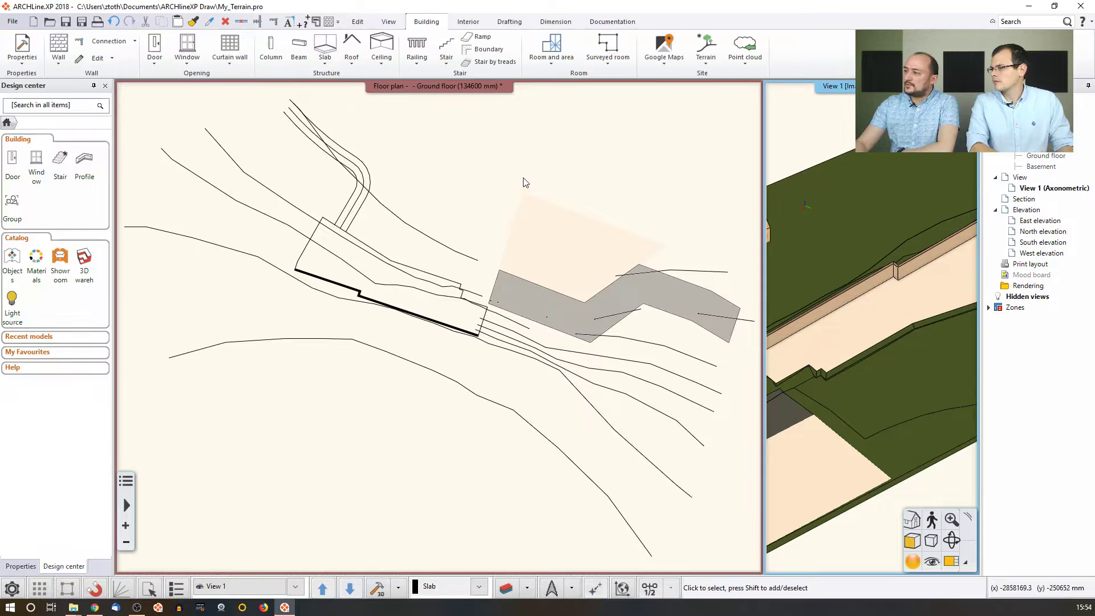
click(526, 226)
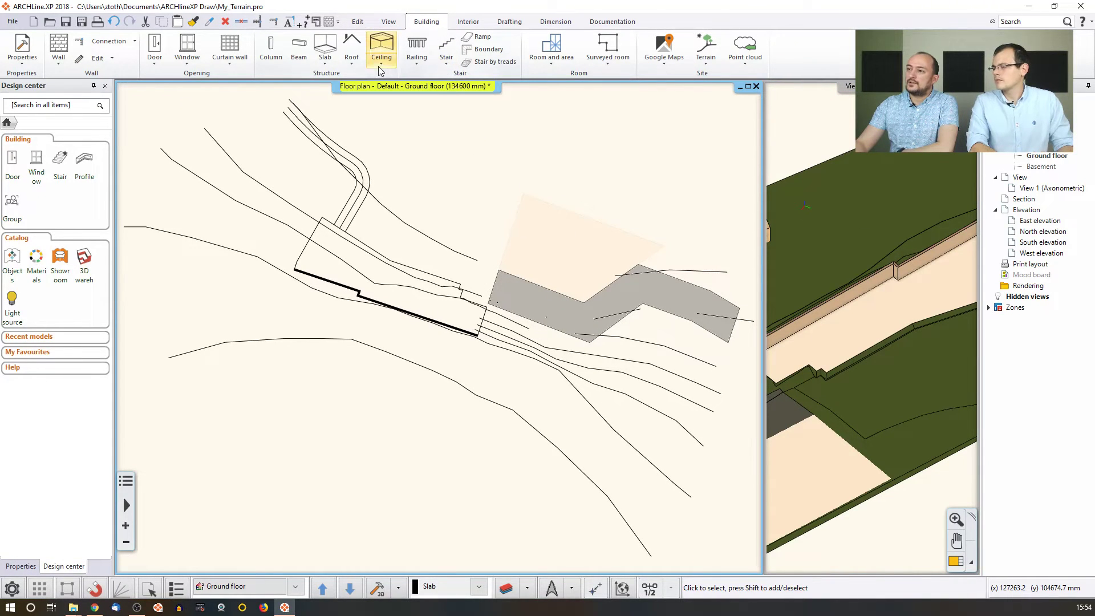
click(325, 57)
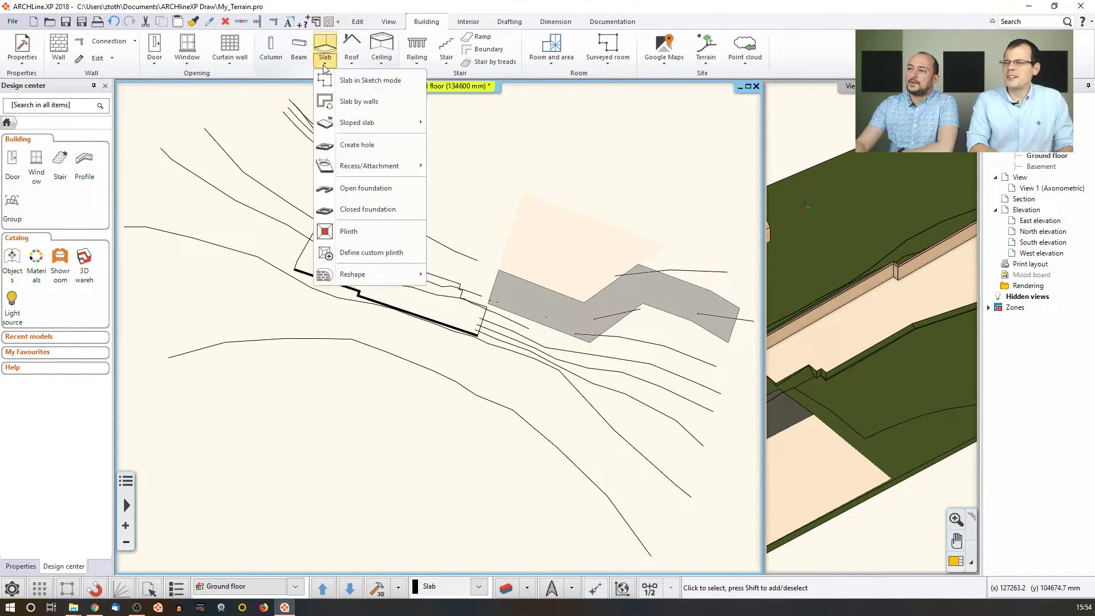
click(365, 188)
click(563, 337)
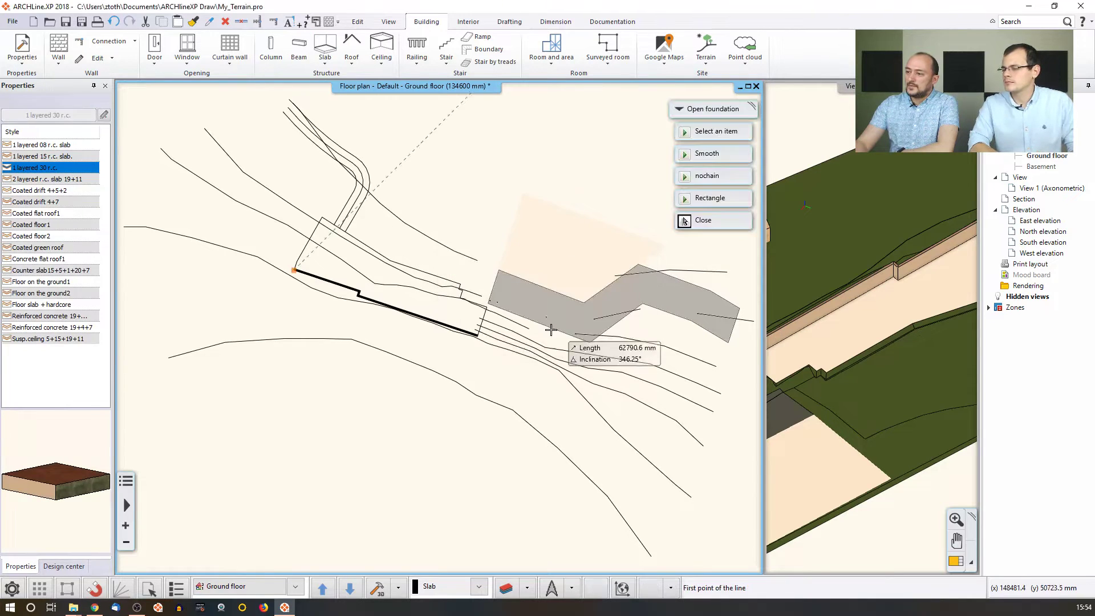
Trace the foundation line and the small rectangular pit corners, then finish the outline.
scroll(403, 269, up, 4)
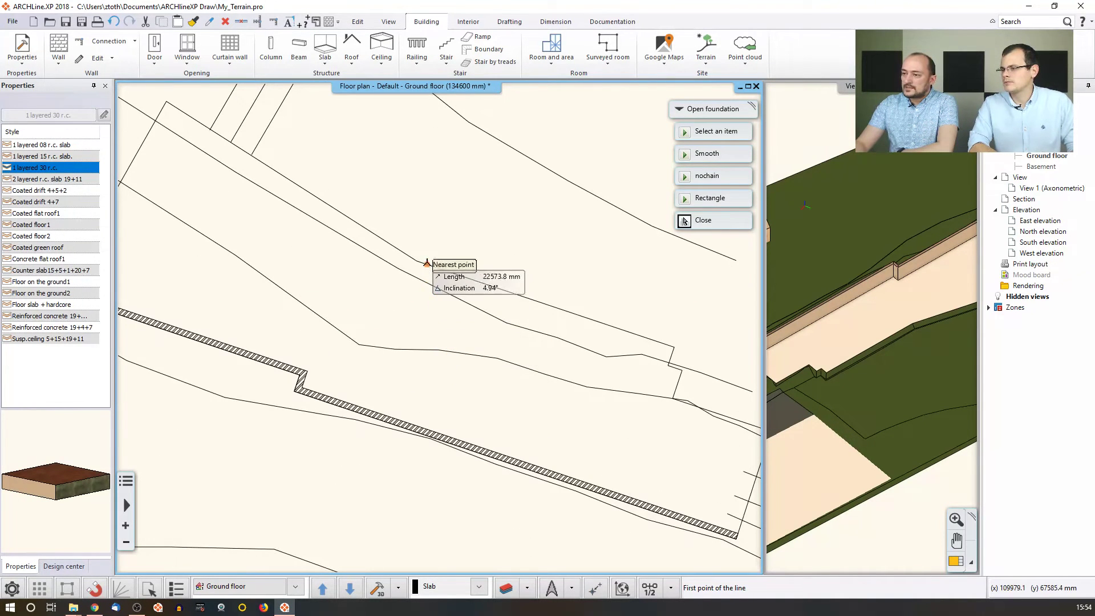
click(417, 262)
click(507, 292)
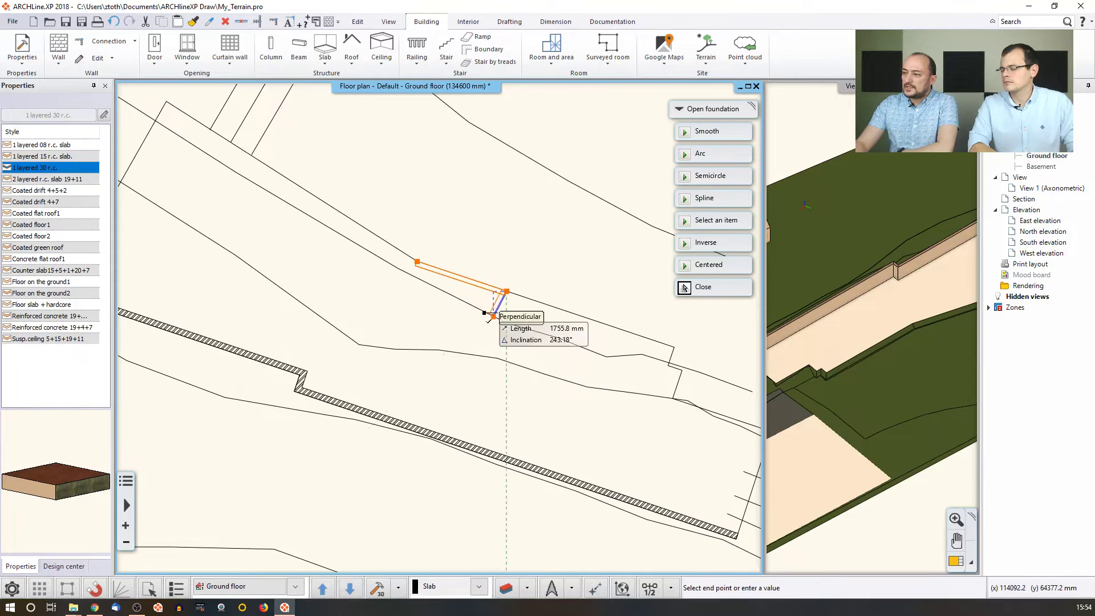
click(482, 357)
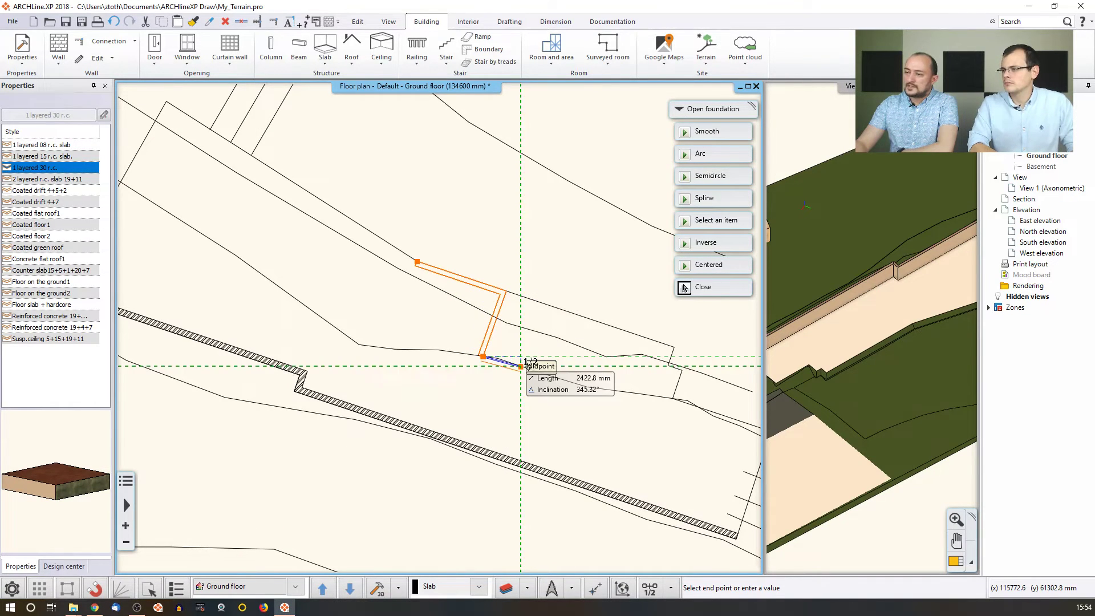
click(521, 365)
click(545, 304)
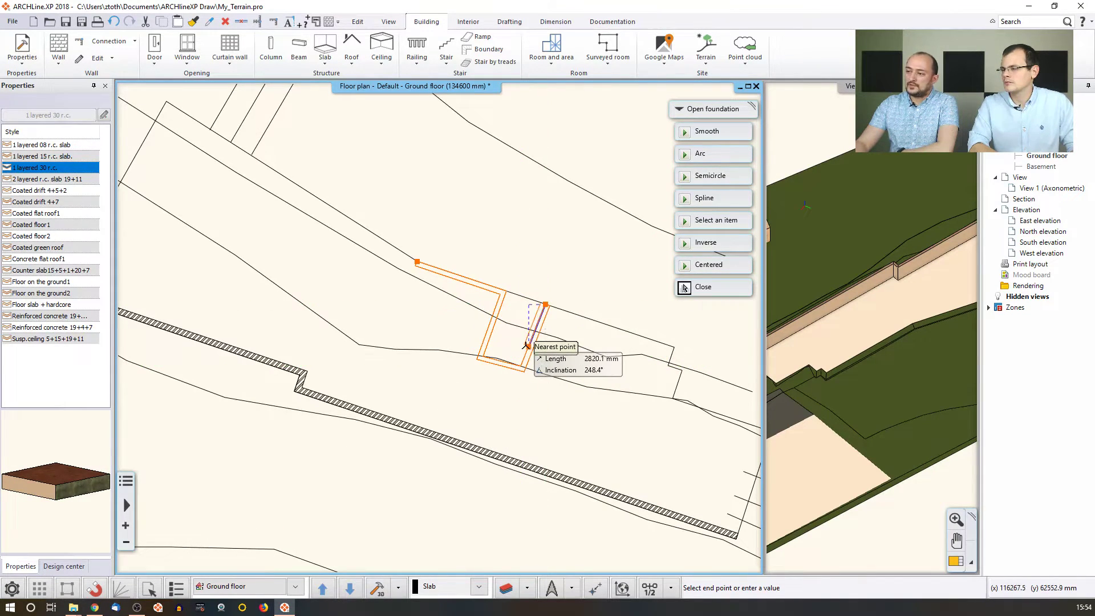
click(520, 312)
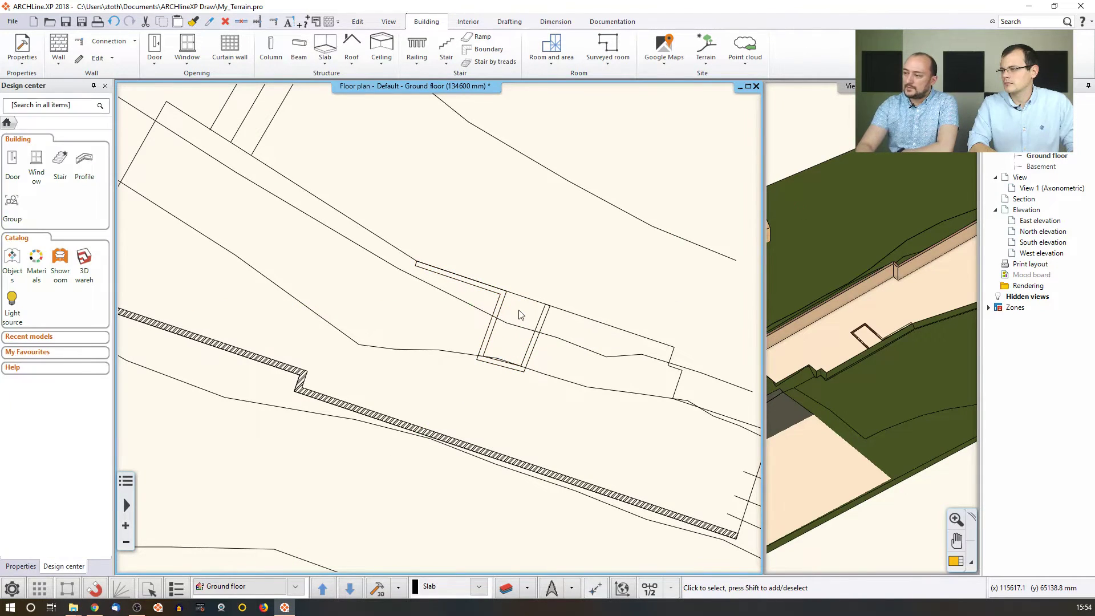
Enlarge the 3D view and zoom in around the new foundation slab.
click(868, 359)
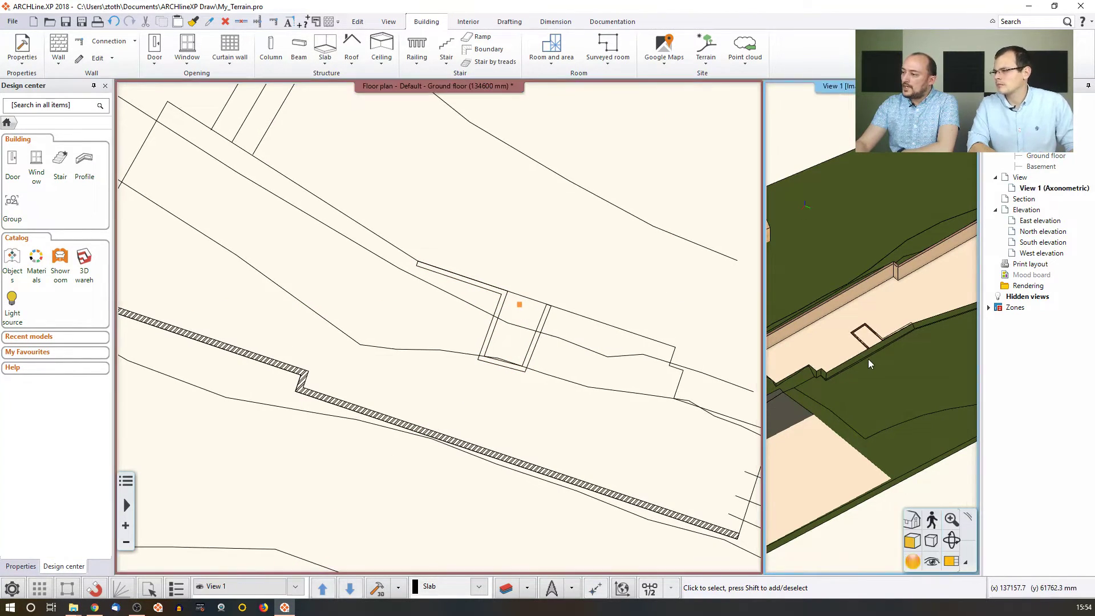
click(951, 562)
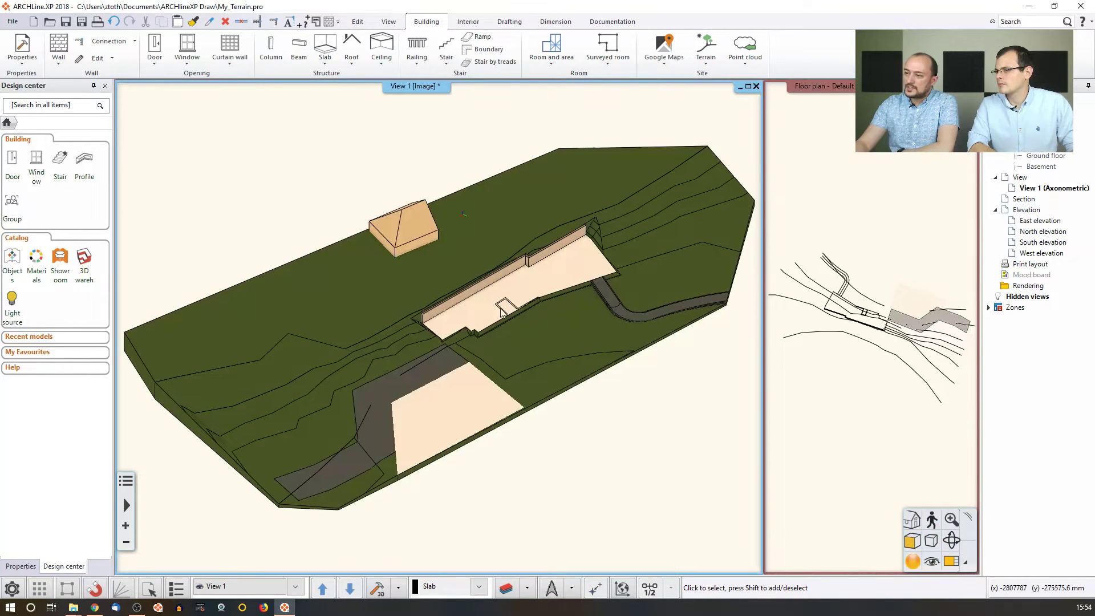
scroll(502, 319, up, 10)
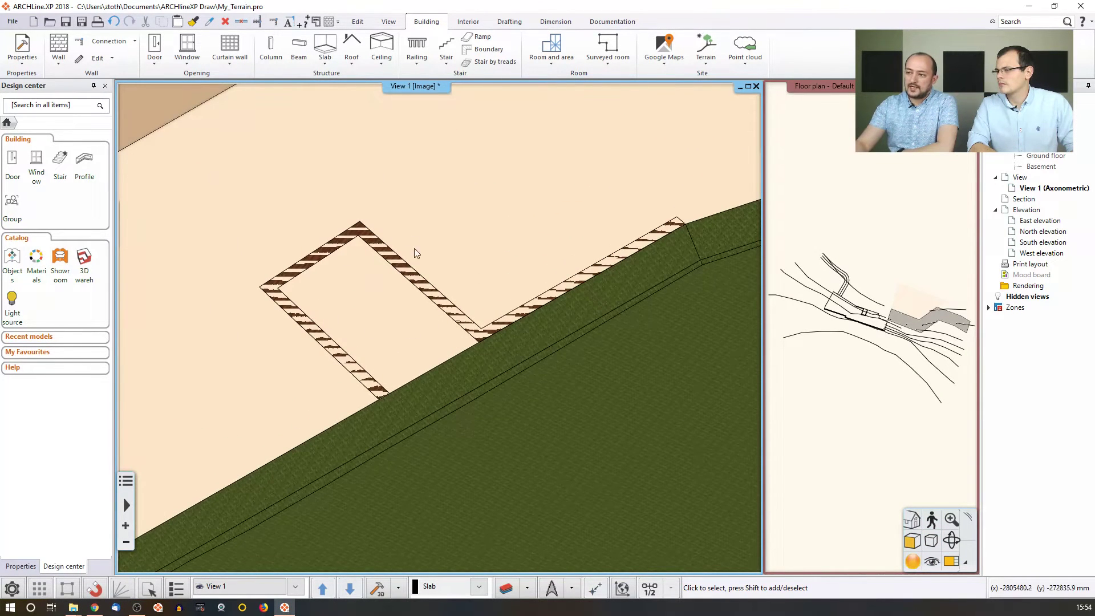
middle_drag(387, 276, 384, 272)
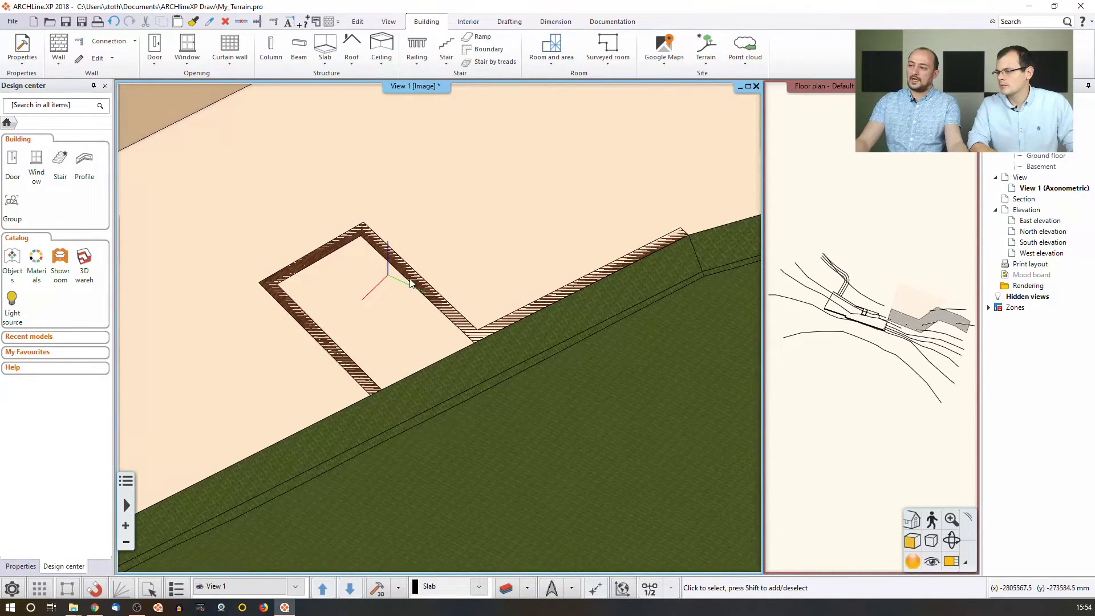
click(877, 317)
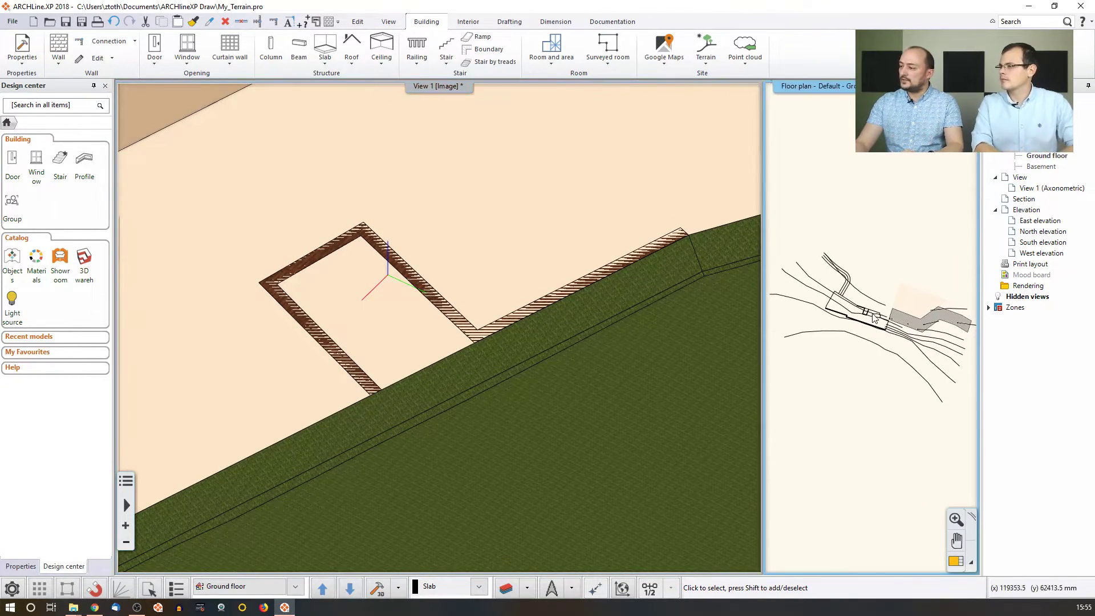
scroll(877, 317, up, 3)
scroll(876, 317, up, 4)
Review the foundation slab's and the terrain's properties without changing them.
click(878, 317)
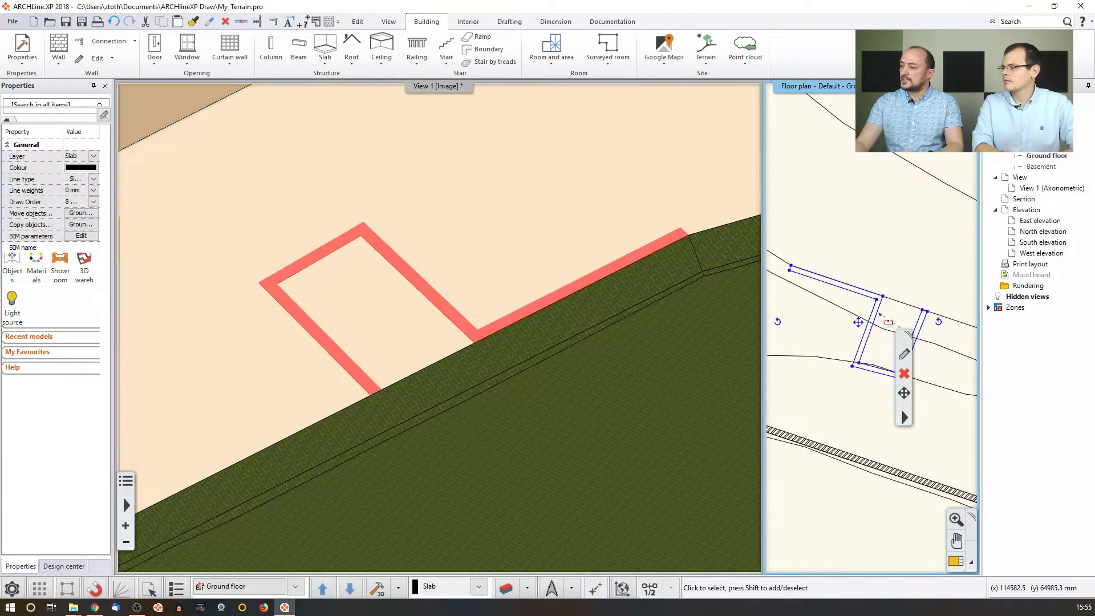
click(904, 356)
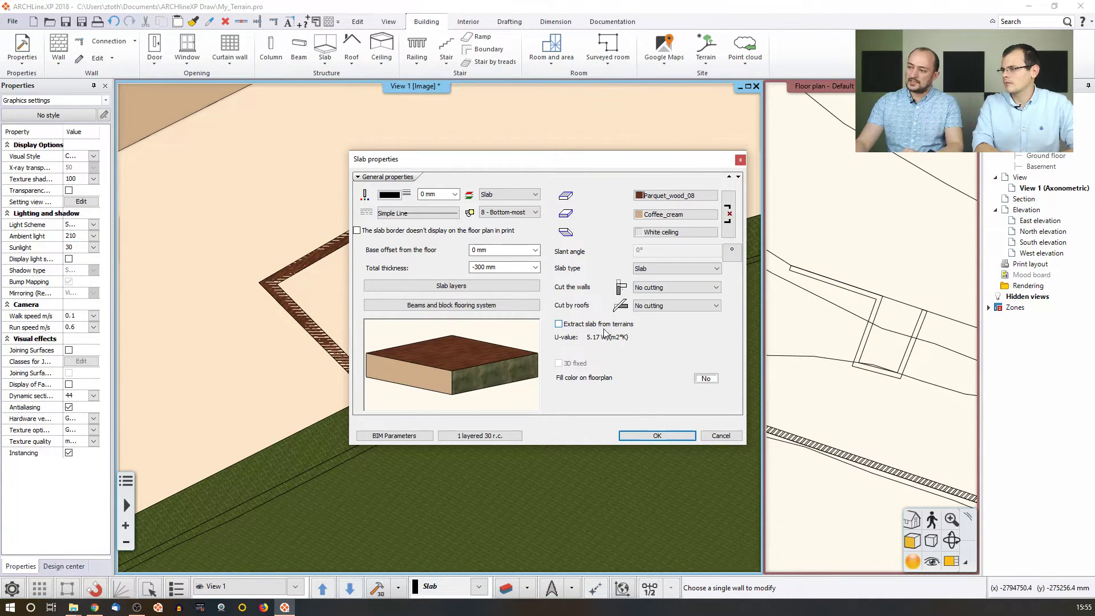
click(635, 433)
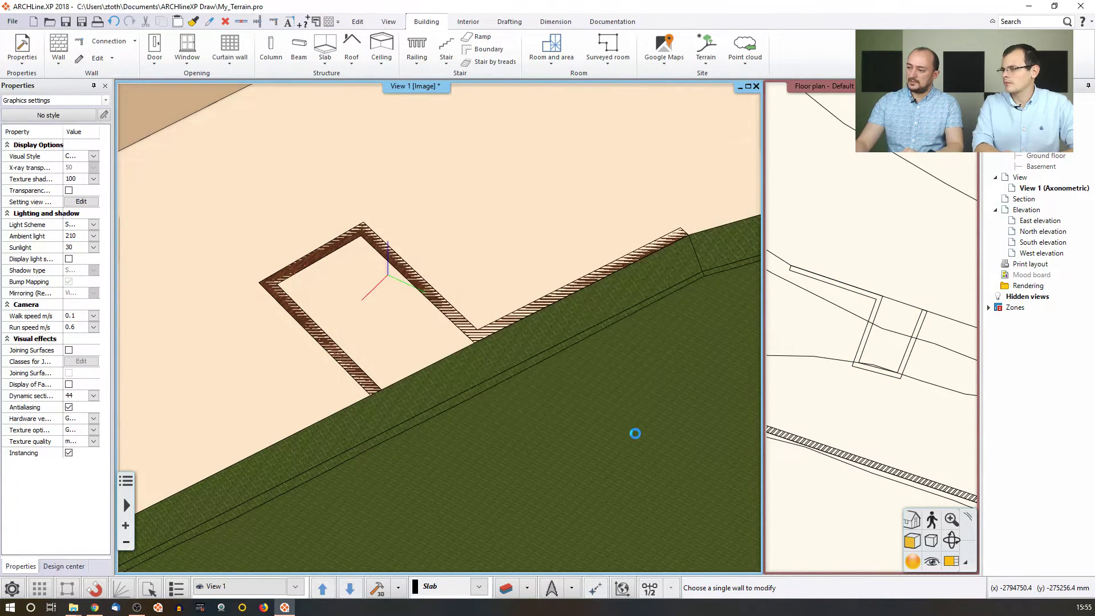
click(643, 308)
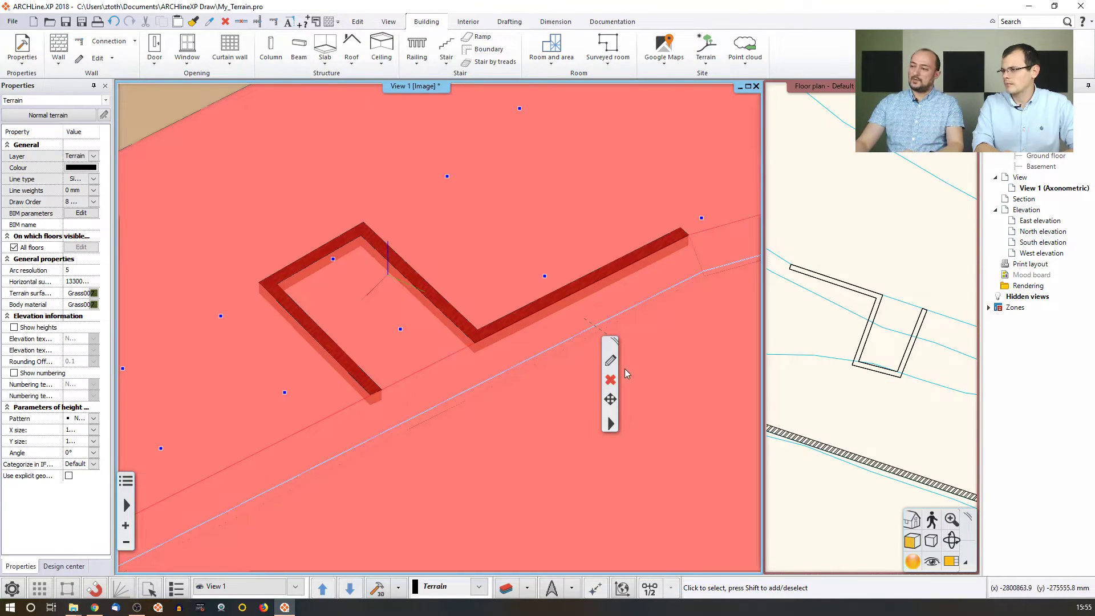
click(611, 360)
click(522, 451)
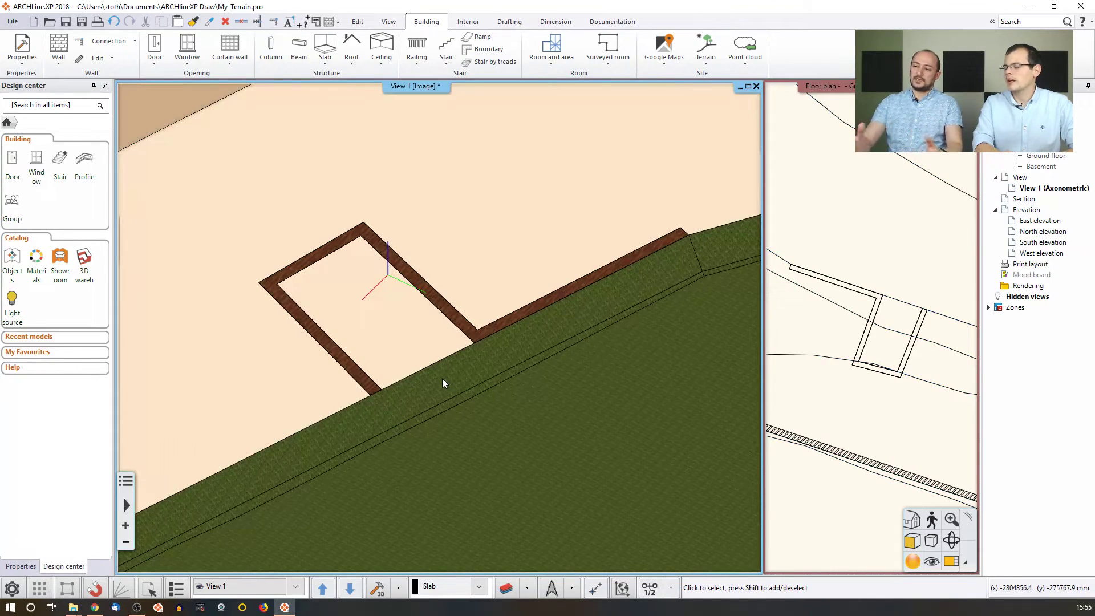
Hide the foundation slab in 3D with Isolate > Hide this object.
mouse_move(402, 324)
middle_down()
mouse_move(435, 308)
mouse_move(398, 334)
middle_up()
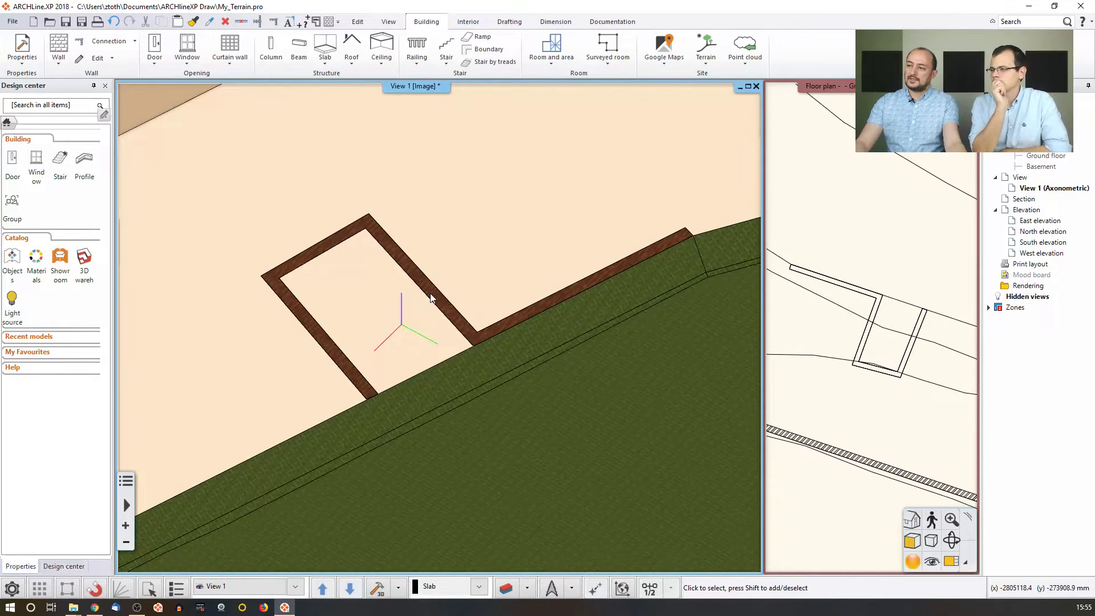
click(431, 298)
click(498, 261)
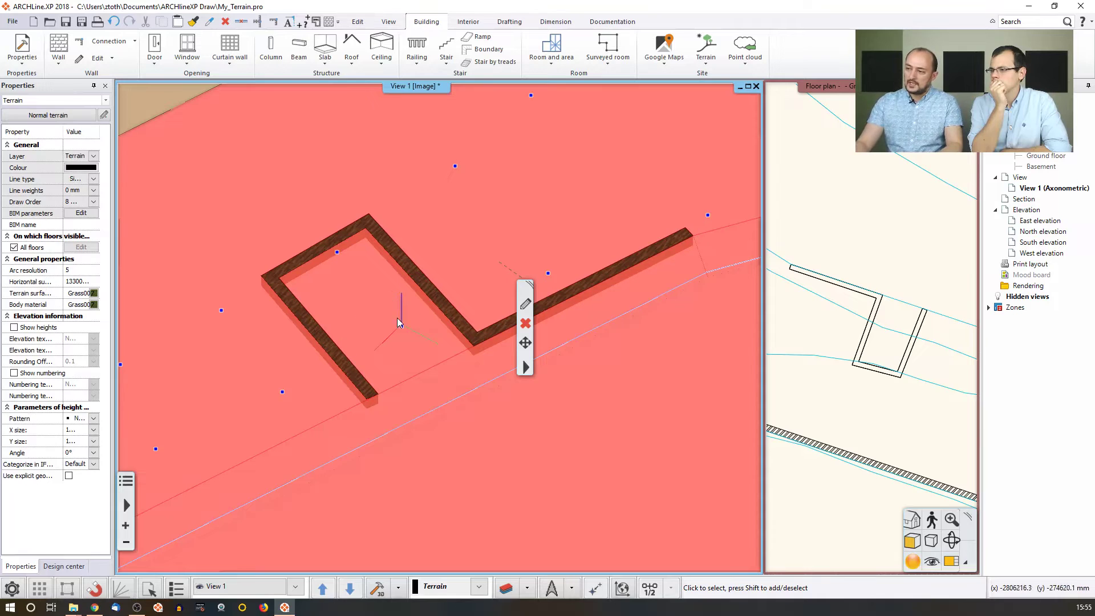
click(435, 302)
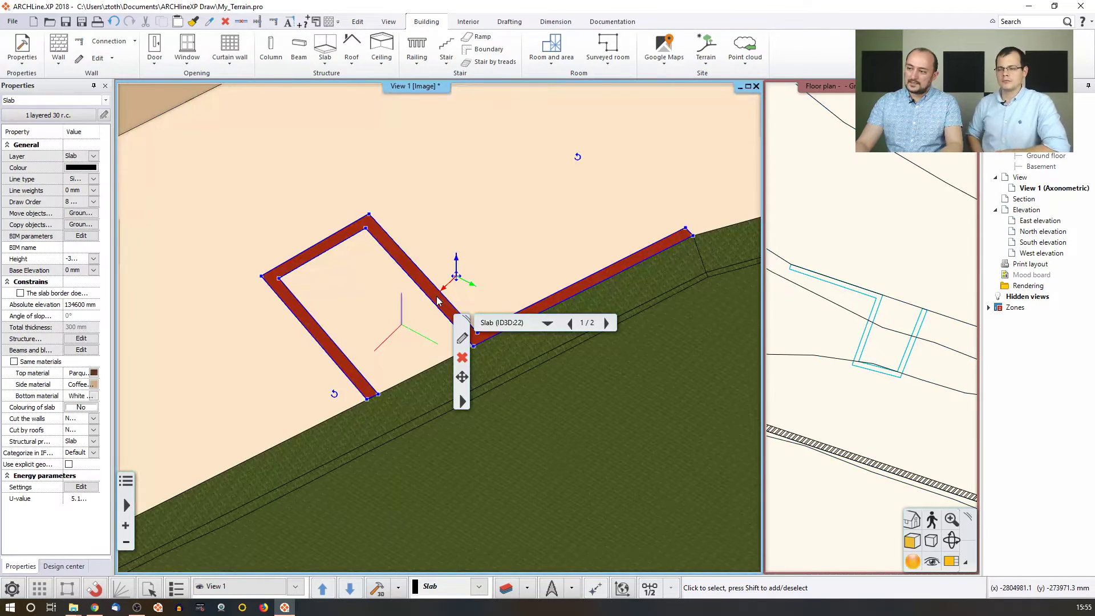
right_click(437, 300)
mouse_move(562, 285)
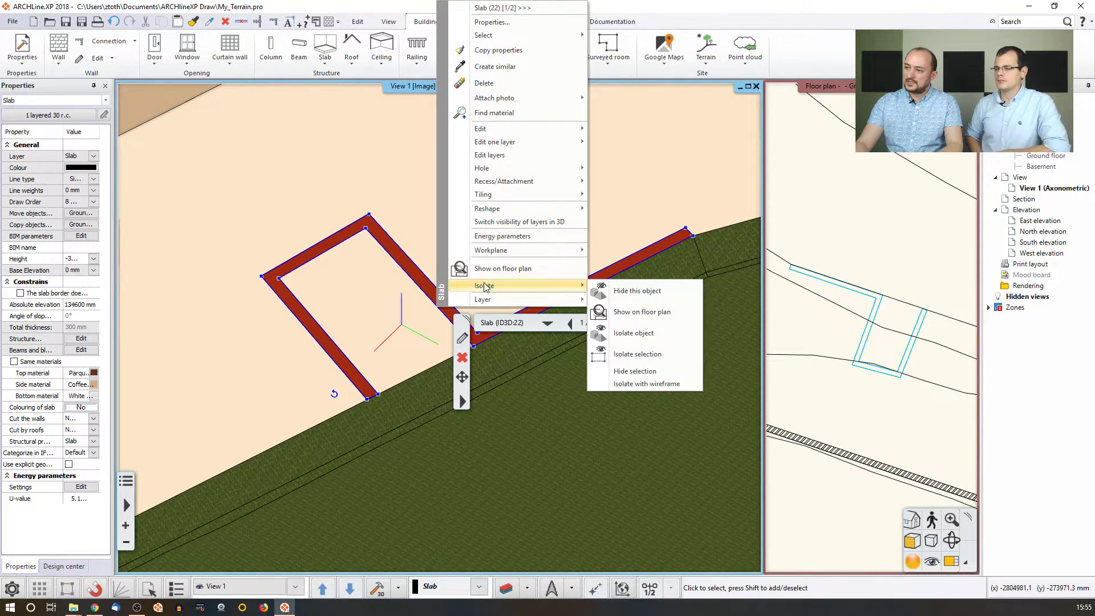
click(622, 290)
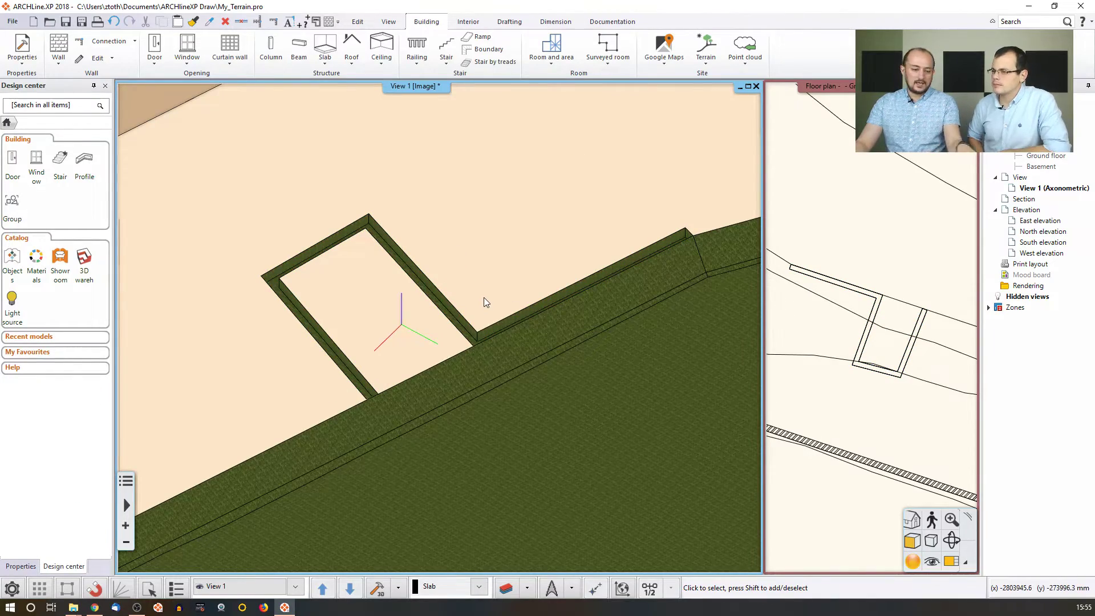
middle_drag(484, 297, 418, 292)
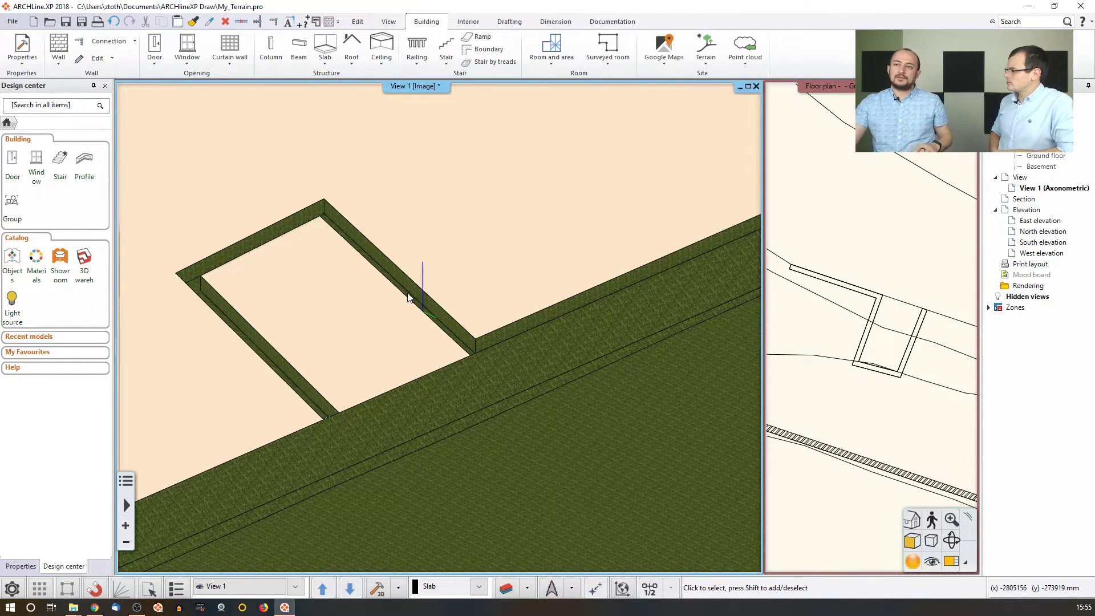
Open modell.pro from the 2018\Terrain folder, closing My_Terrain without saving.
click(13, 21)
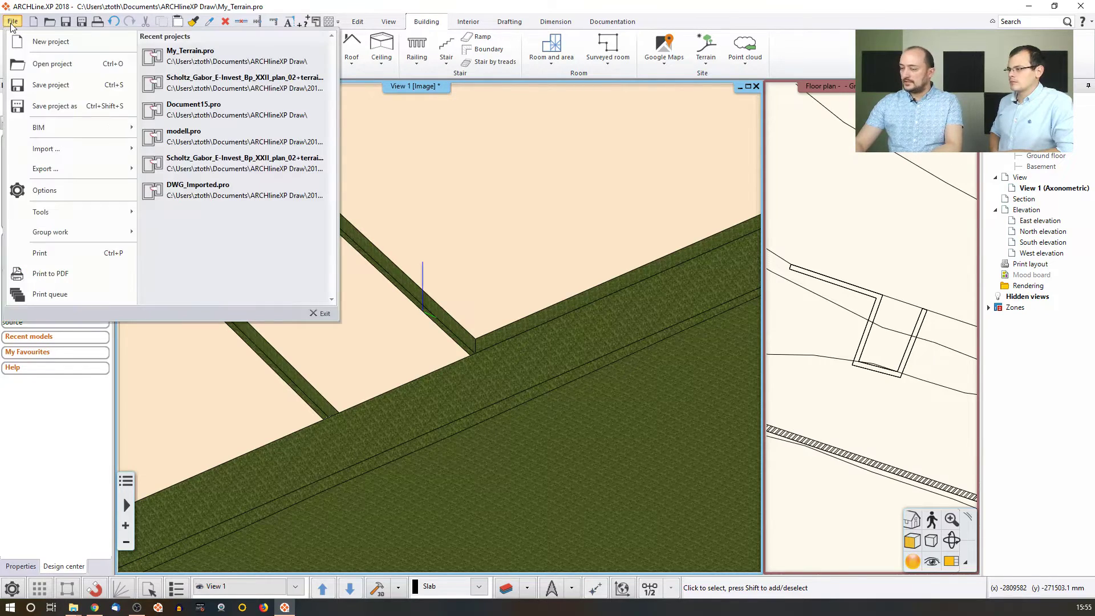
click(85, 67)
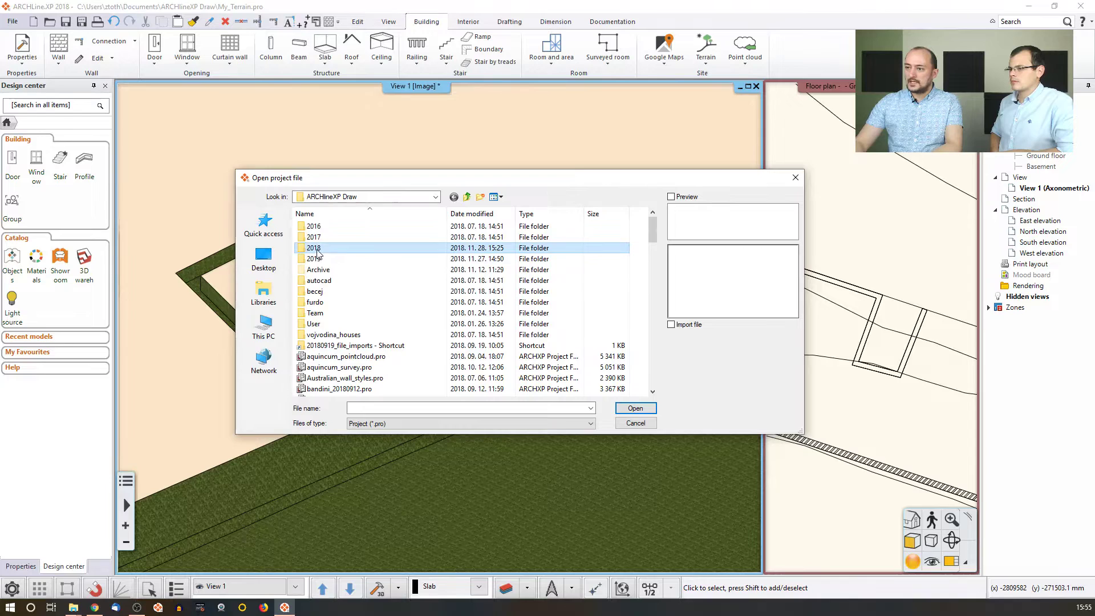
double_click(315, 248)
double_click(315, 312)
click(331, 249)
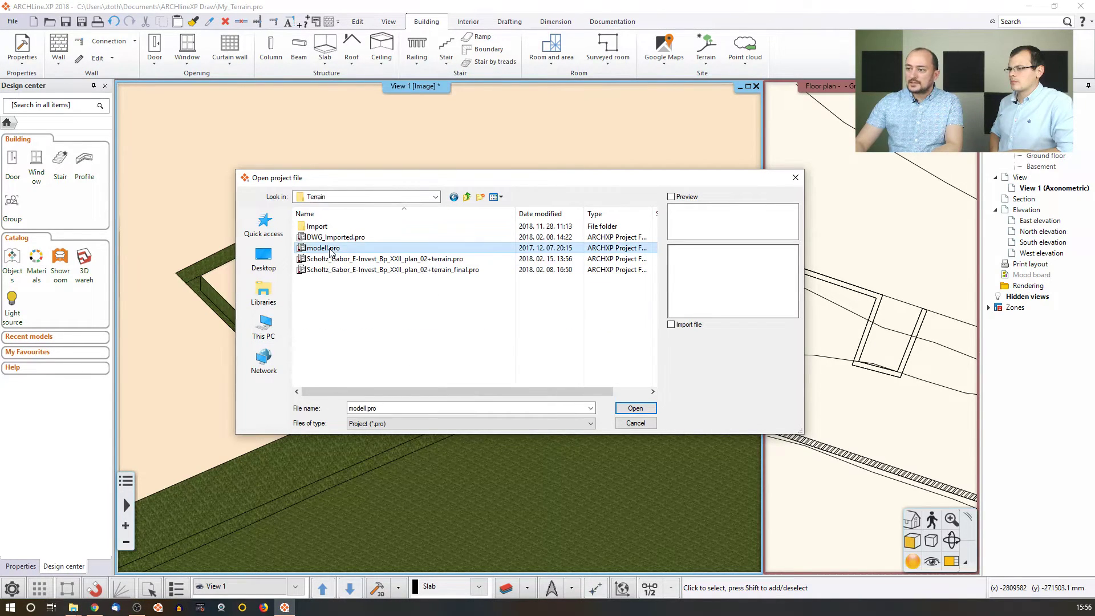
click(636, 408)
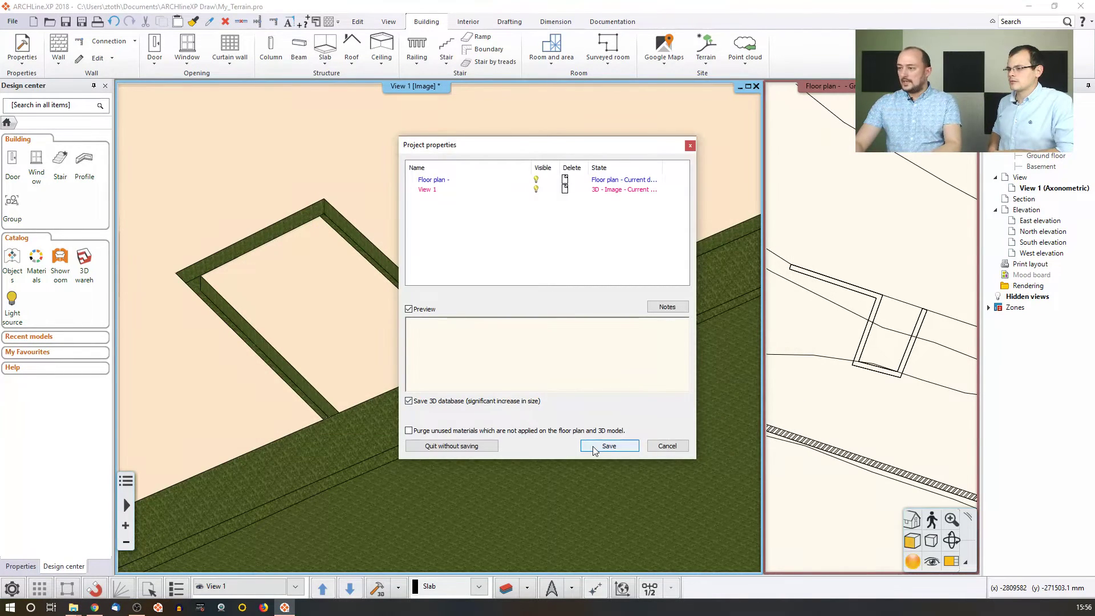
click(455, 447)
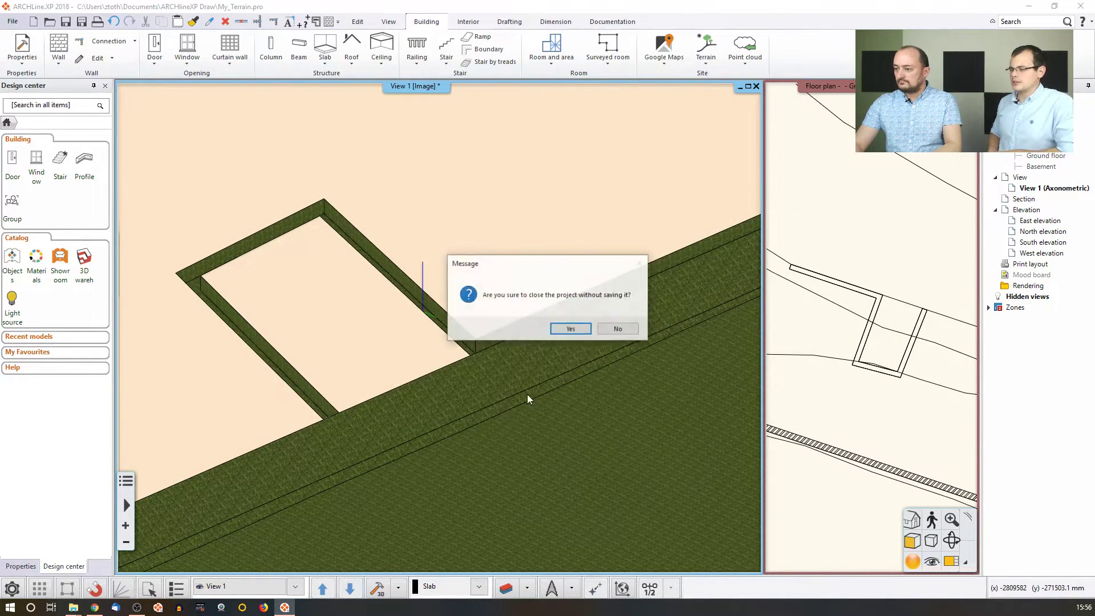
click(570, 331)
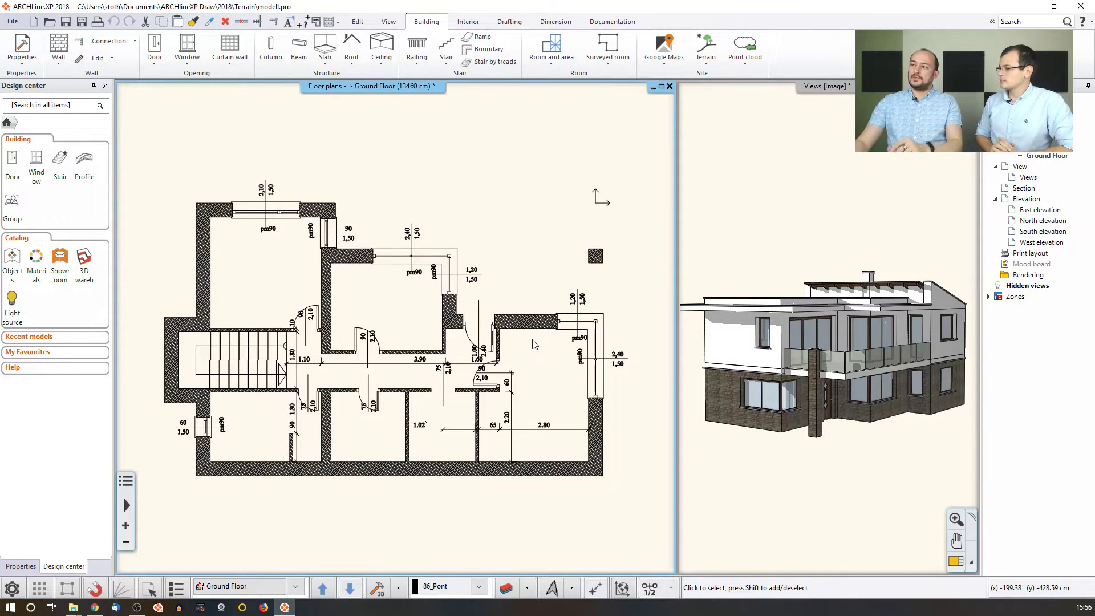
Open Project location by Google Maps and search for the site's street address.
click(665, 53)
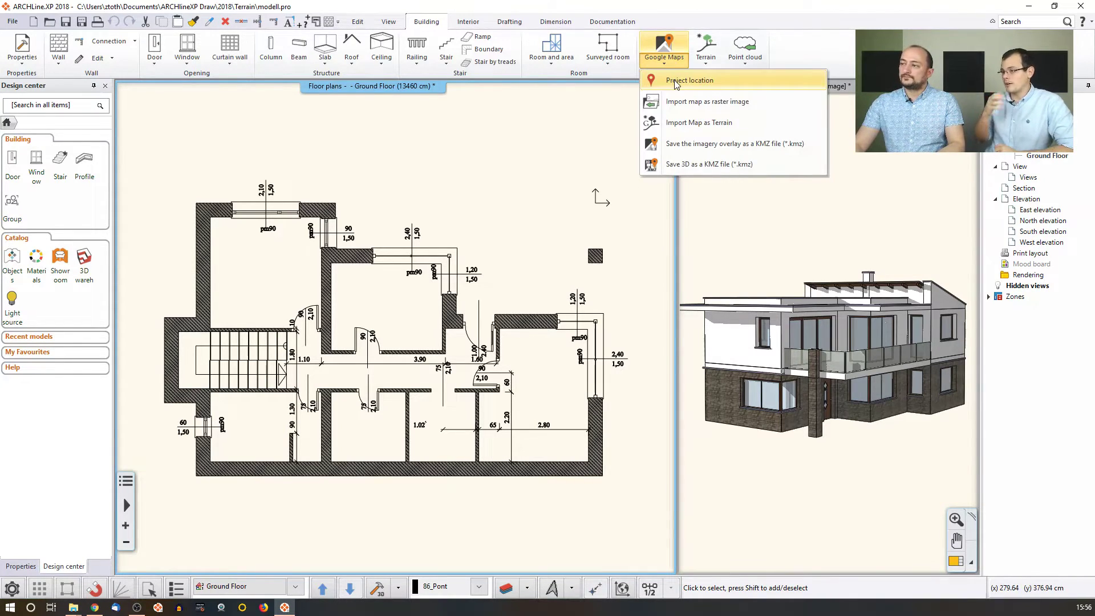
click(677, 83)
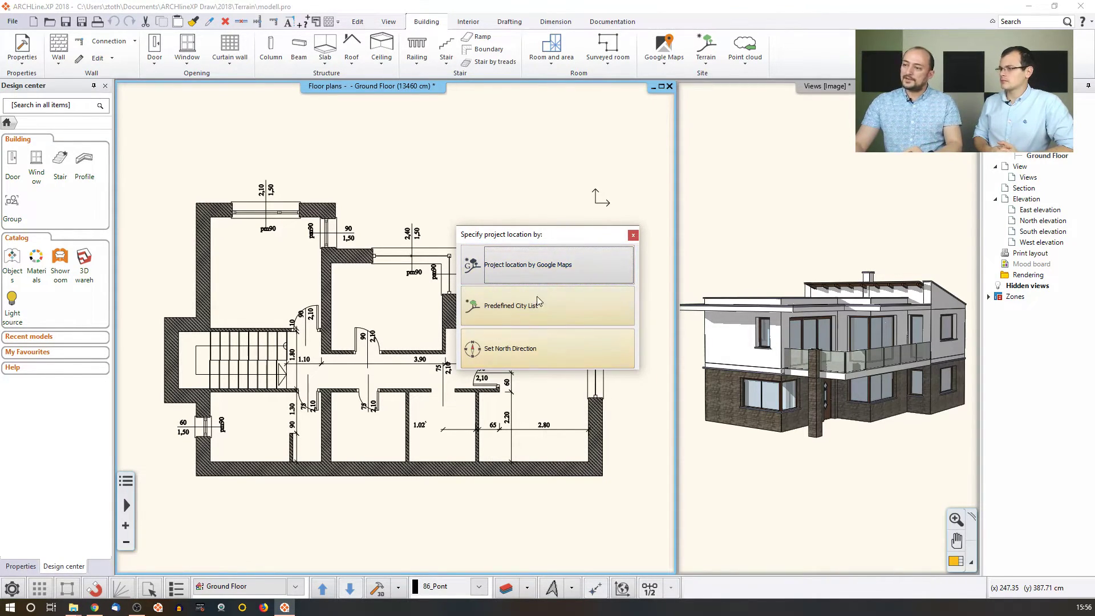
click(542, 268)
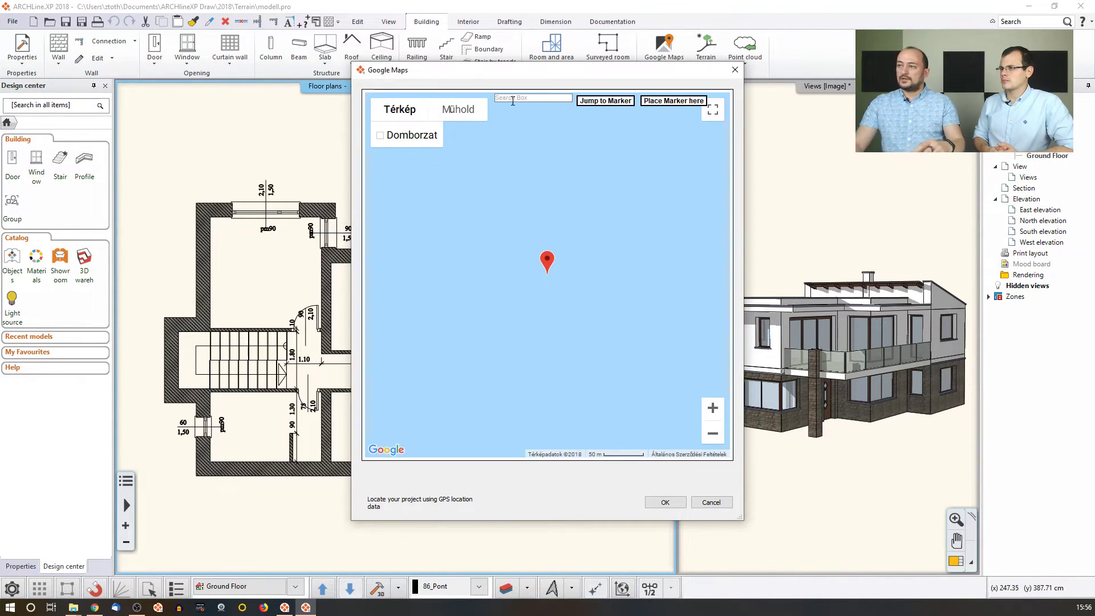
click(515, 97)
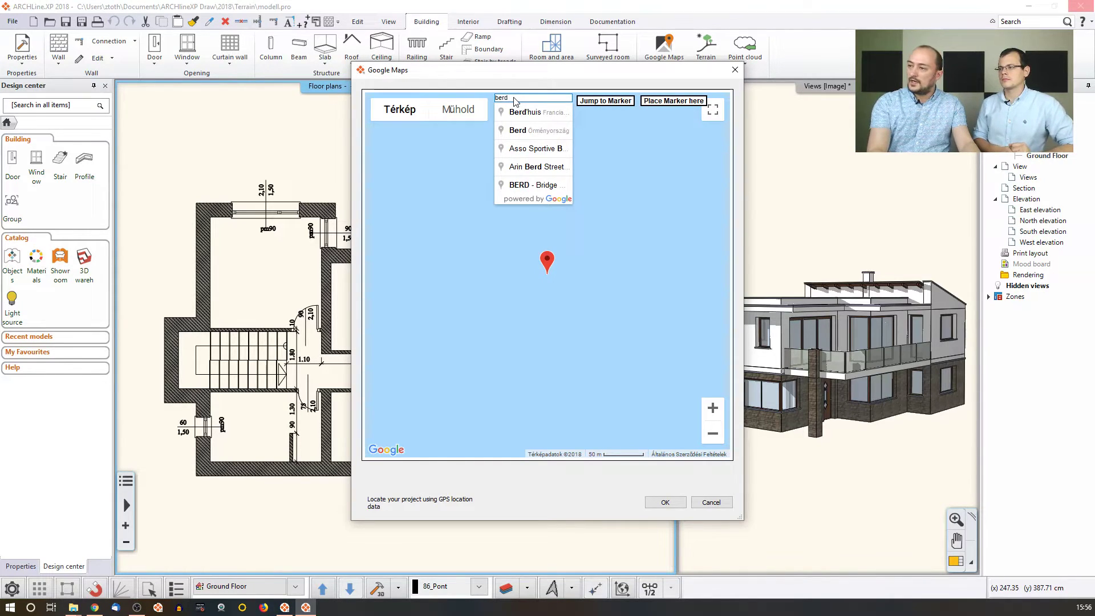
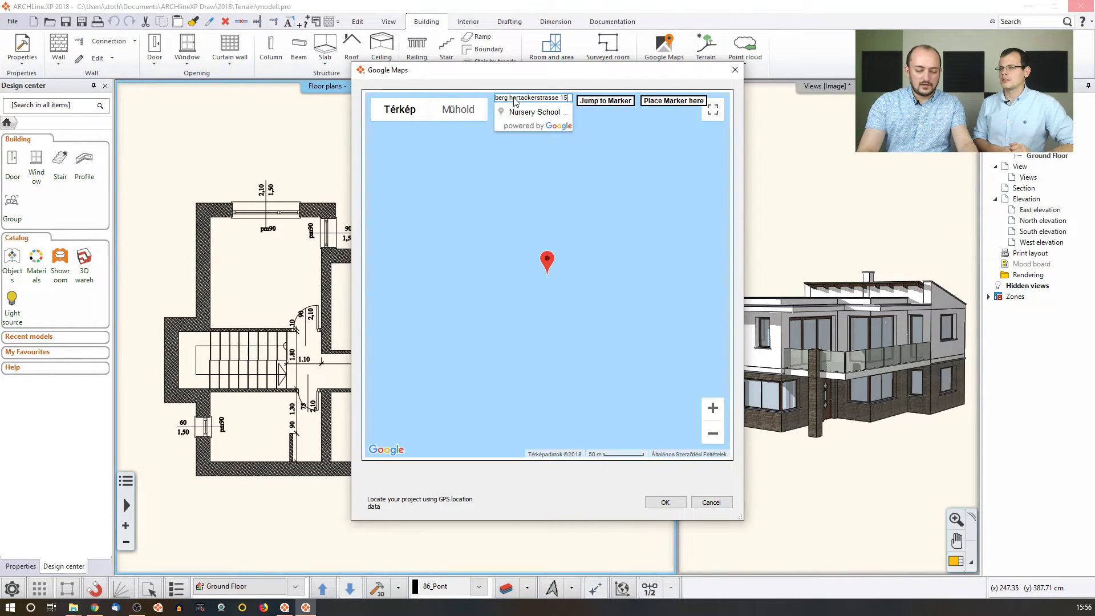
key(Return)
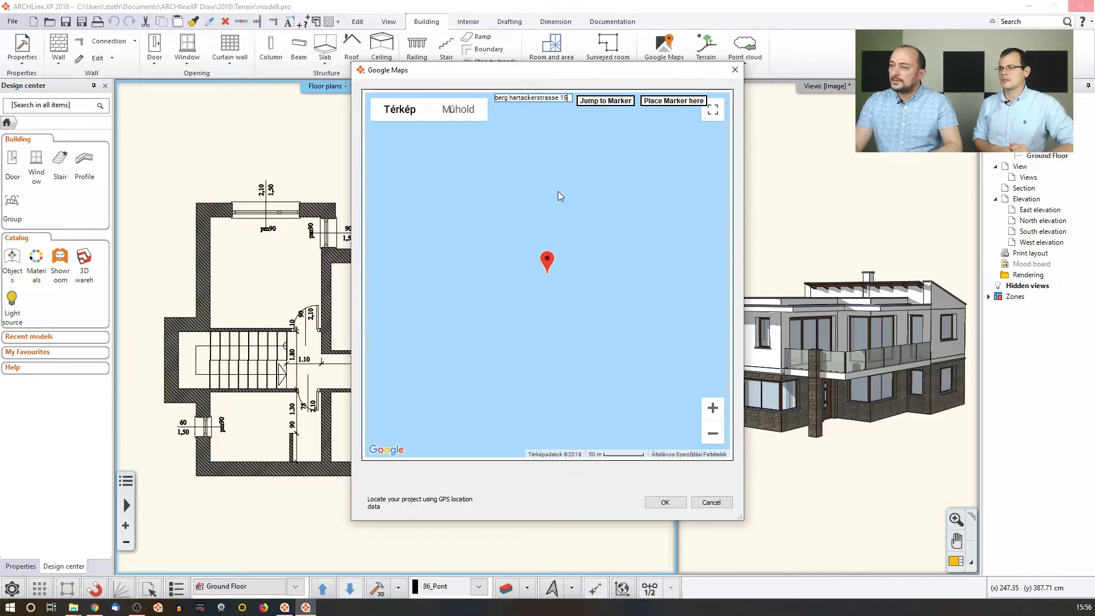
Pan the map and correct the street name in the address search.
drag(608, 244, 533, 256)
click(559, 99)
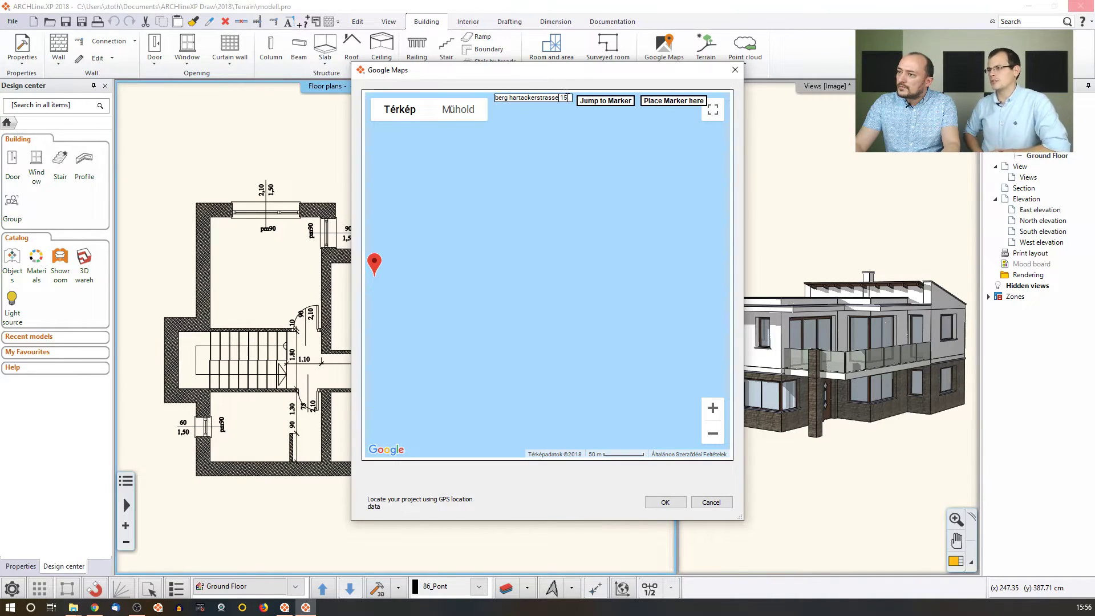
drag(569, 99, 510, 99)
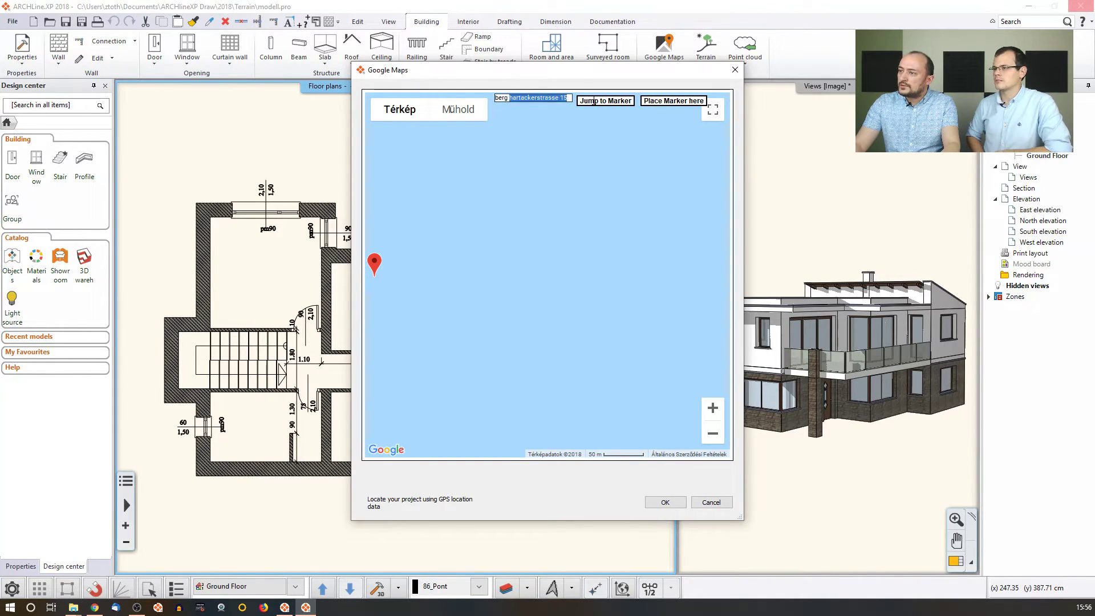
click(593, 101)
key(BackSpace)
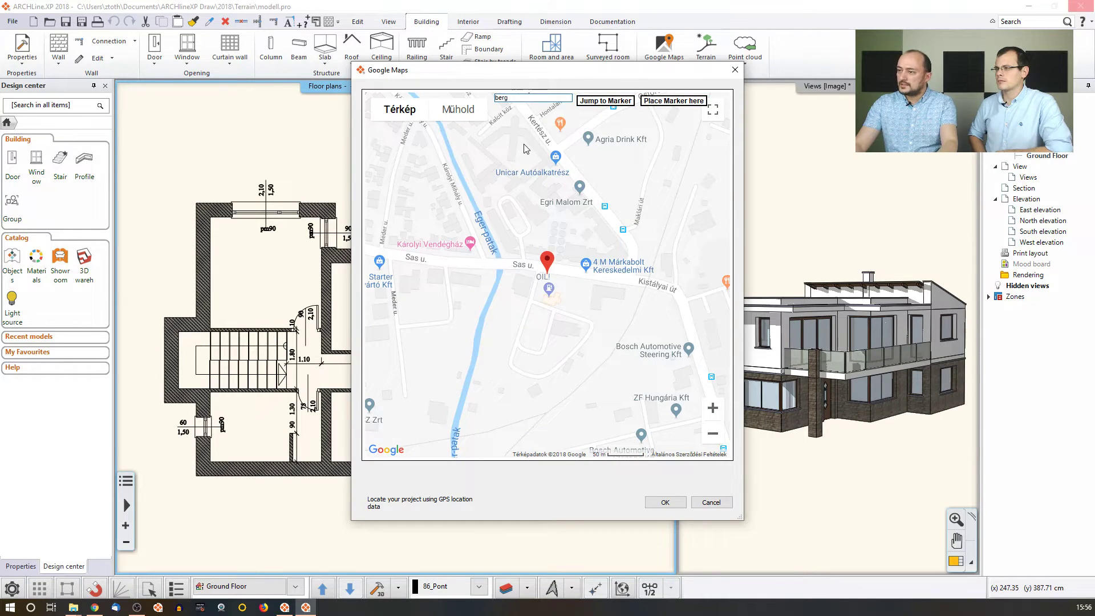
click(525, 97)
text(hartac)
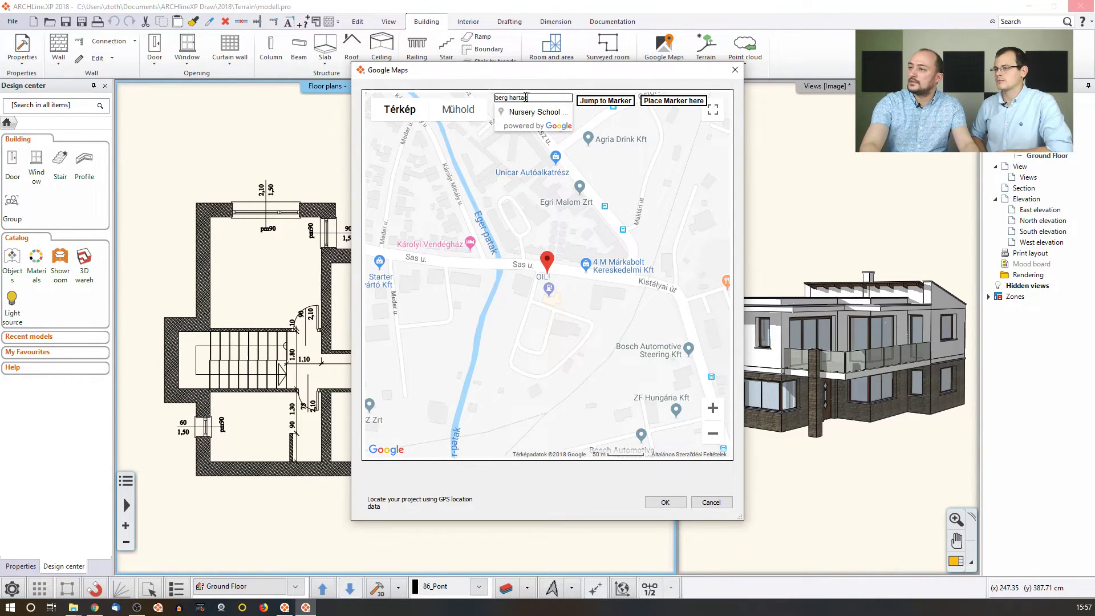
key(BackSpace)
key(BackSpace)
key(BackSpace)
key(BackSpace)
key(BackSpace)
key(BackSpace)
key(BackSpace)
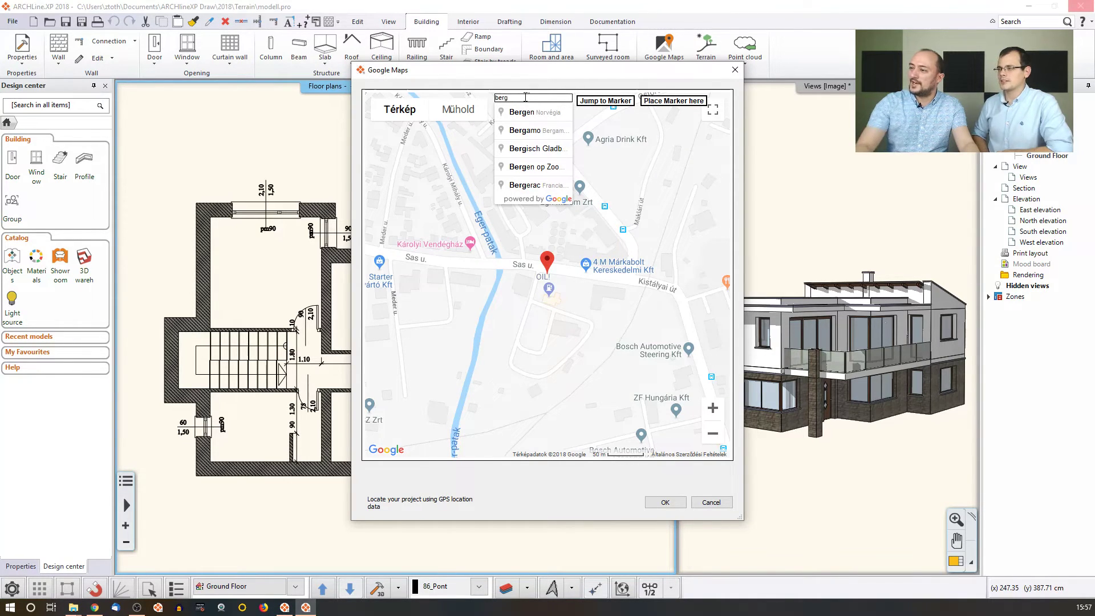
Switch the map to satellite imagery and drag the marker near Ostorosi út.
mouse_move(536, 251)
mouse_down()
mouse_move(496, 285)
mouse_move(566, 315)
mouse_up()
drag(552, 248, 527, 275)
drag(593, 225, 446, 242)
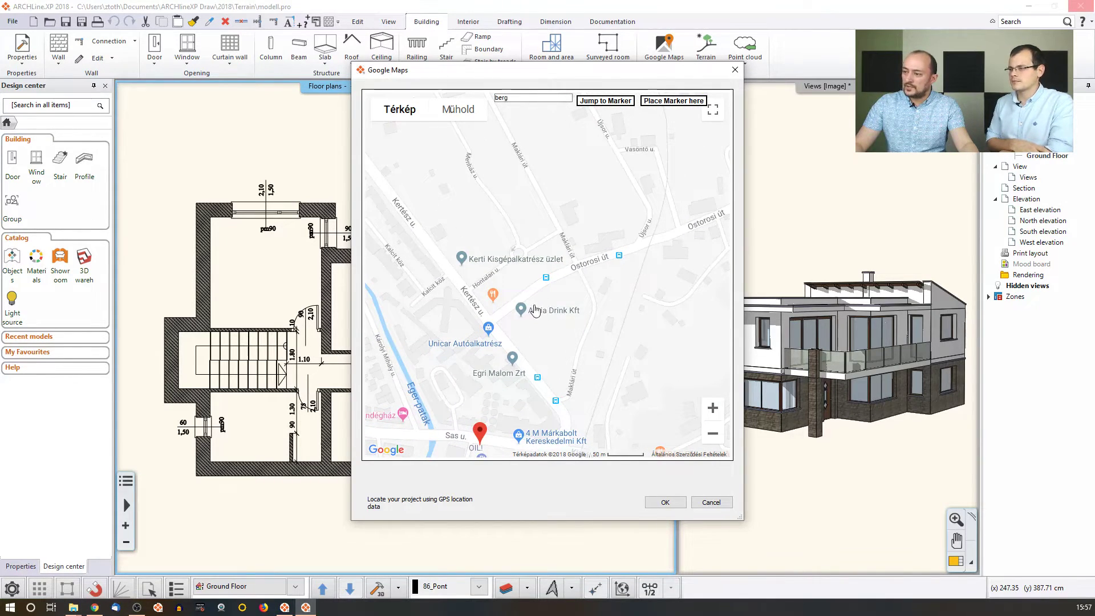
mouse_move(484, 433)
mouse_down()
mouse_move(545, 216)
mouse_move(503, 223)
mouse_move(534, 219)
mouse_up()
click(458, 110)
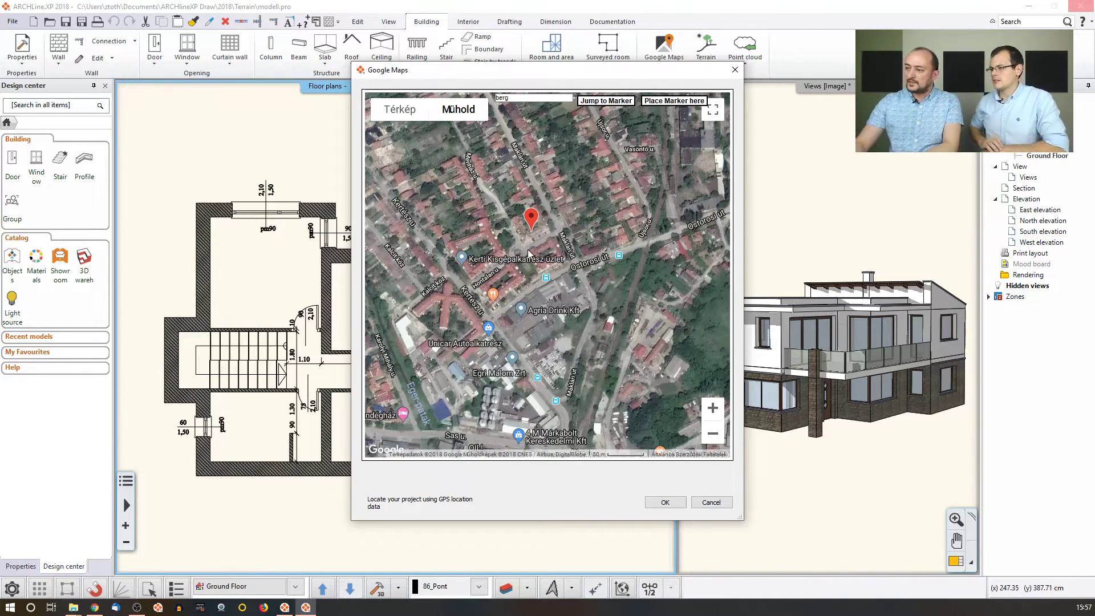
mouse_move(533, 220)
mouse_down()
mouse_move(663, 331)
mouse_move(659, 359)
mouse_move(619, 278)
mouse_up()
Nudge the marker onto the empty green plot south of Ostorosi út and confirm the location.
mouse_move(639, 314)
mouse_down()
mouse_move(528, 306)
mouse_move(554, 326)
mouse_up()
scroll(555, 326, up, 1)
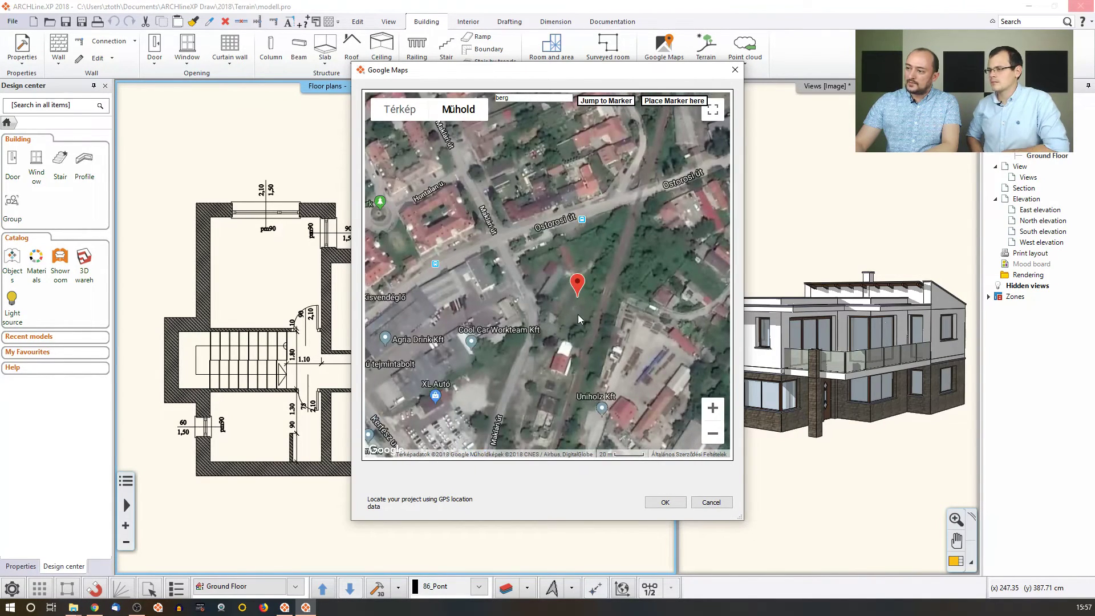
scroll(577, 314, up, 1)
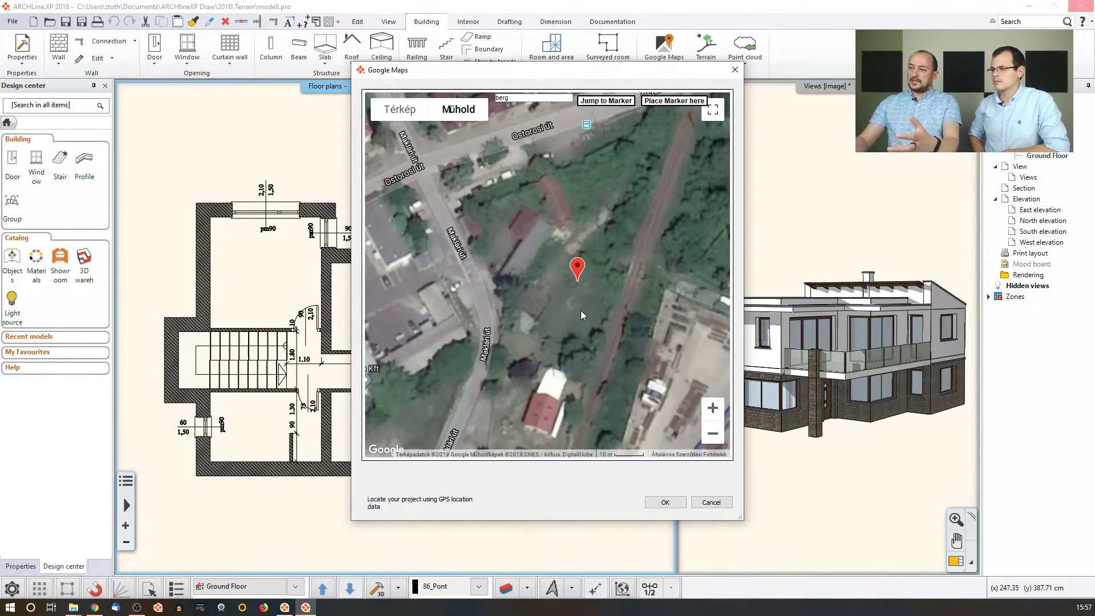
drag(607, 75, 686, 368)
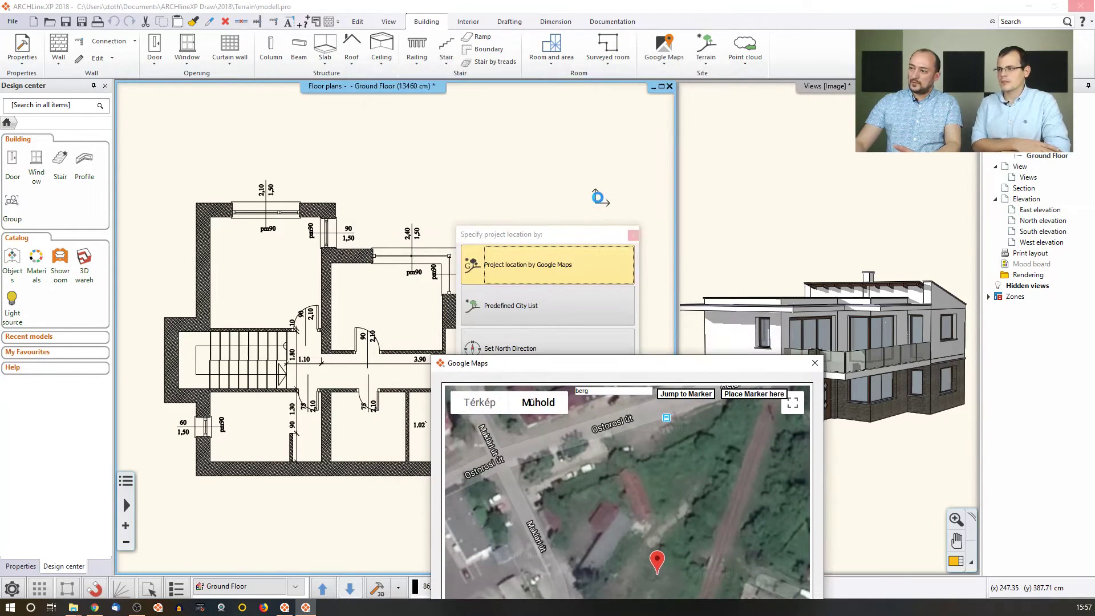
drag(616, 364, 558, 156)
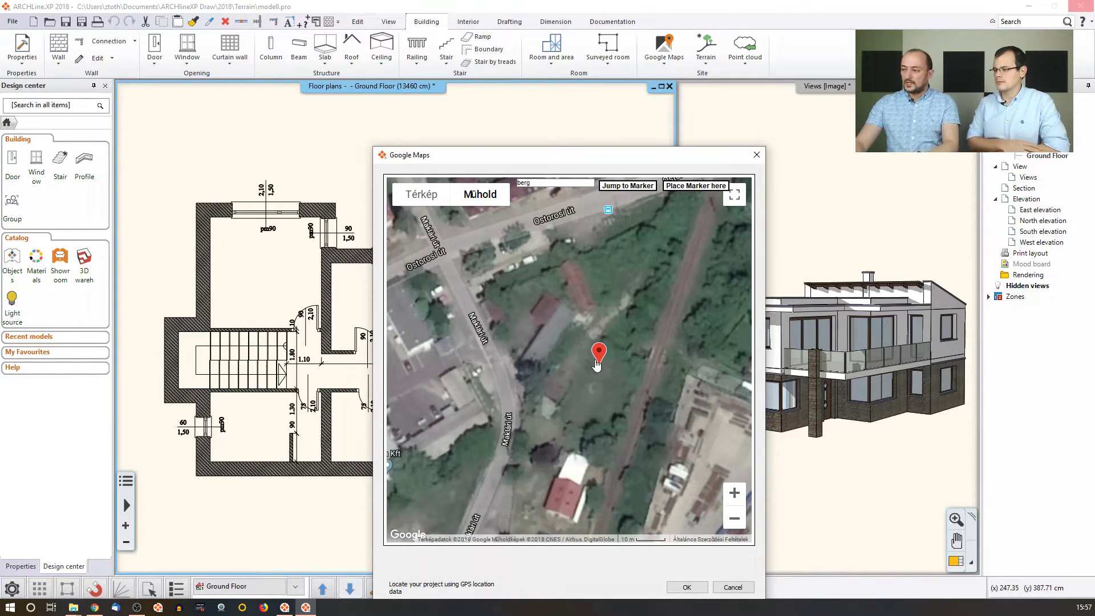
drag(599, 351, 612, 352)
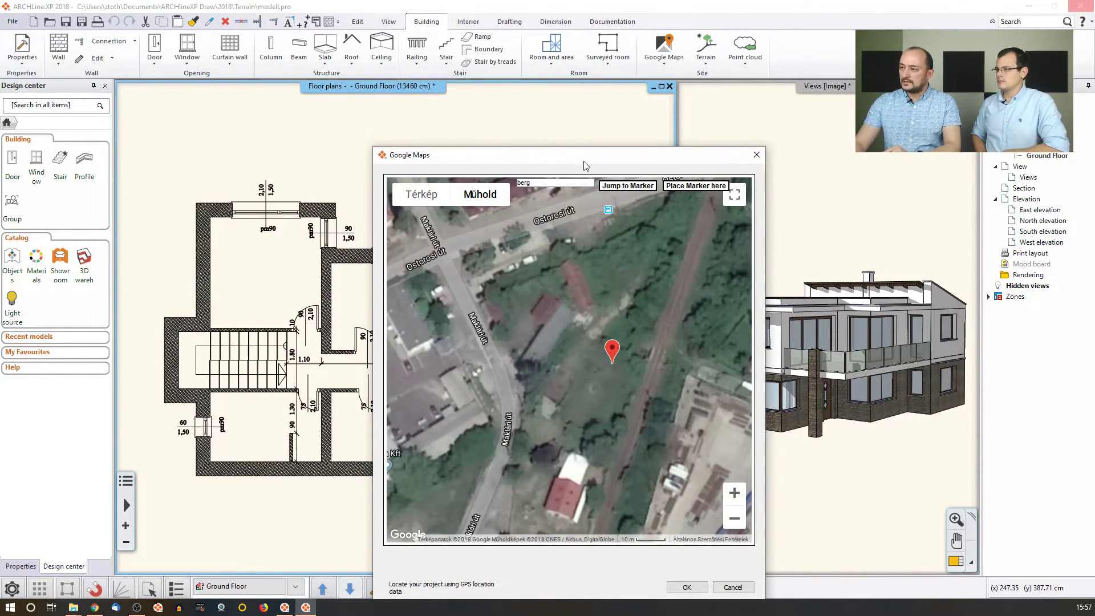
drag(583, 159, 538, 86)
click(643, 514)
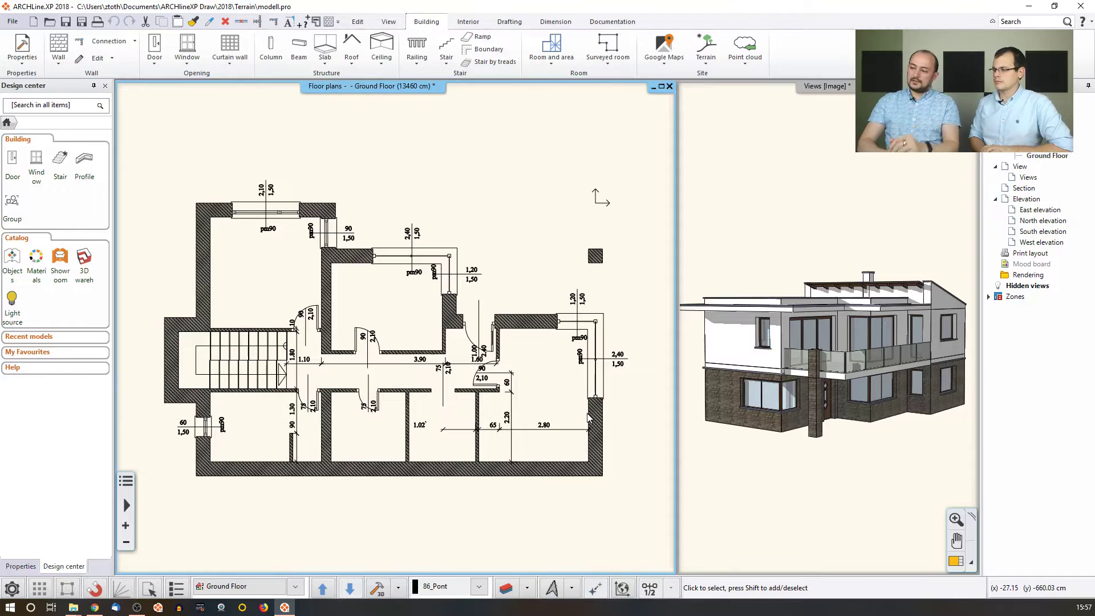
Set the Google Maps import to bring the map in as terrain at Medium resolution.
click(666, 63)
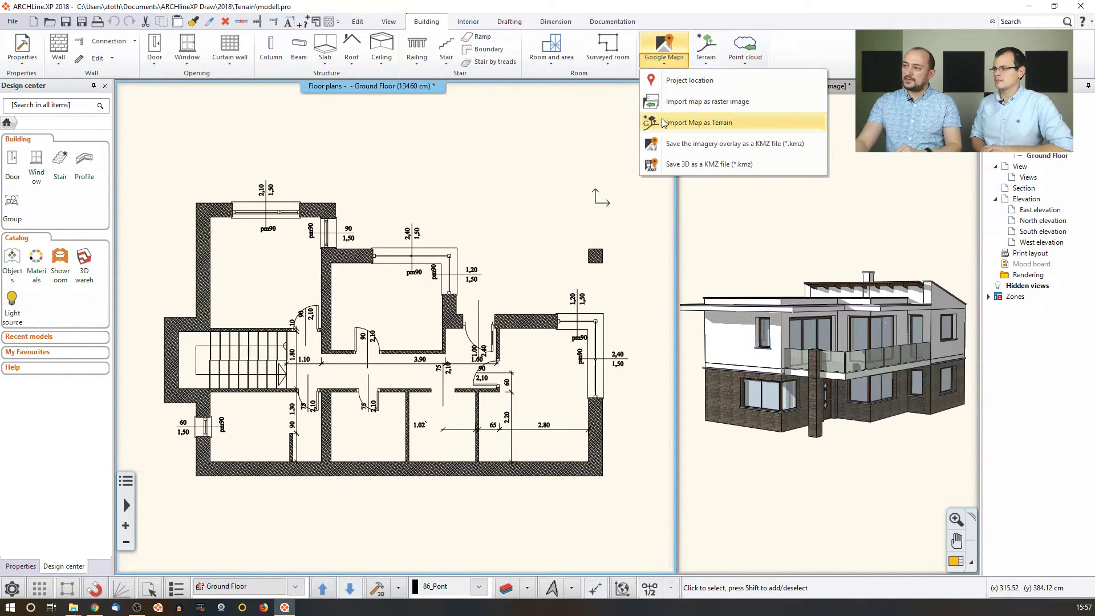
click(685, 122)
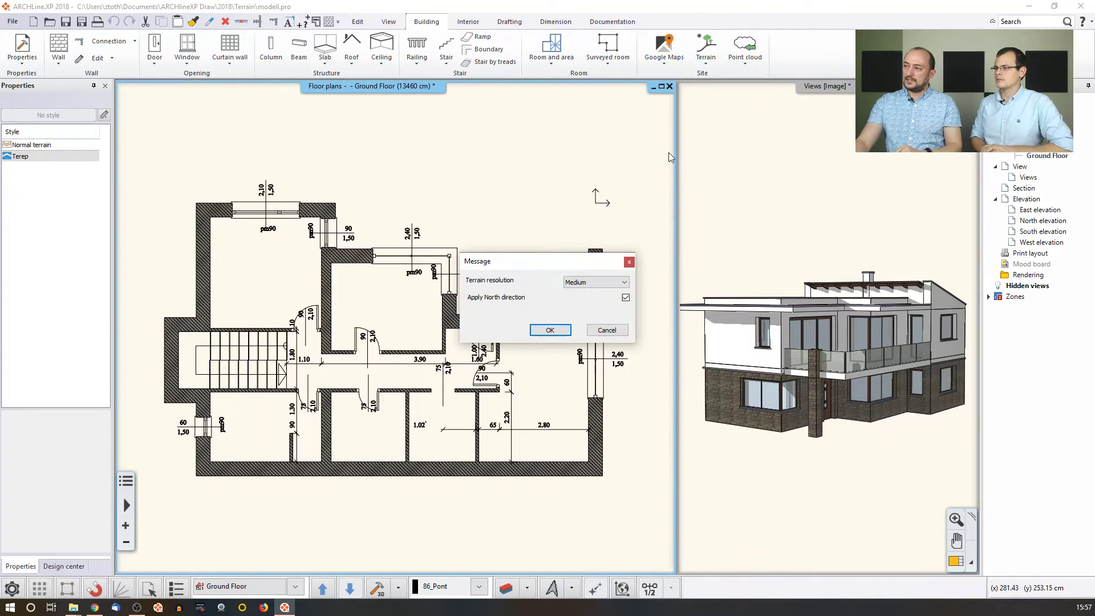
click(587, 289)
click(584, 292)
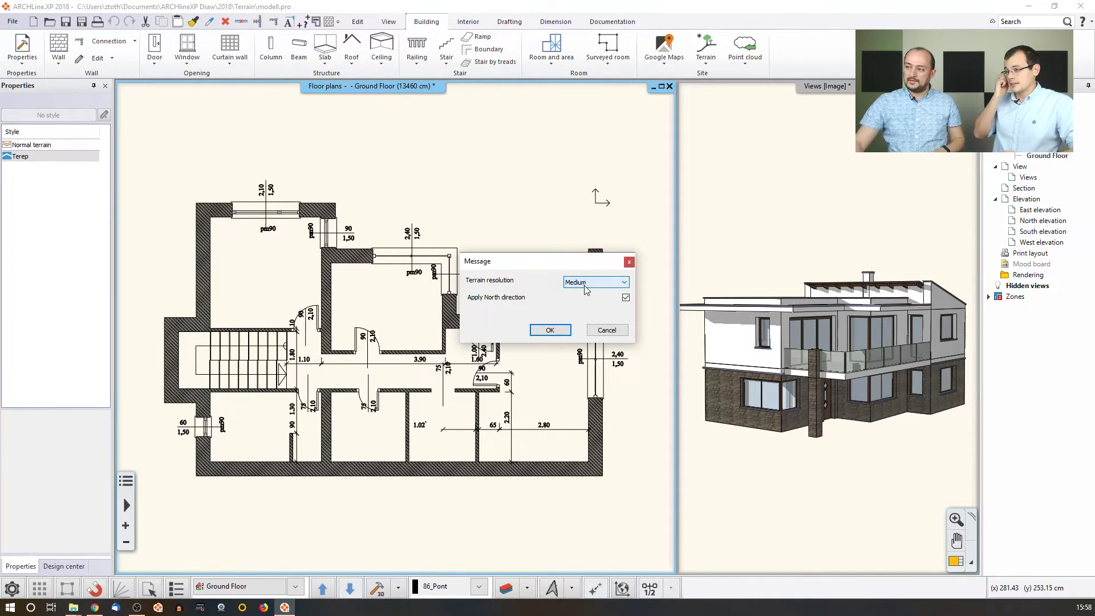
click(560, 331)
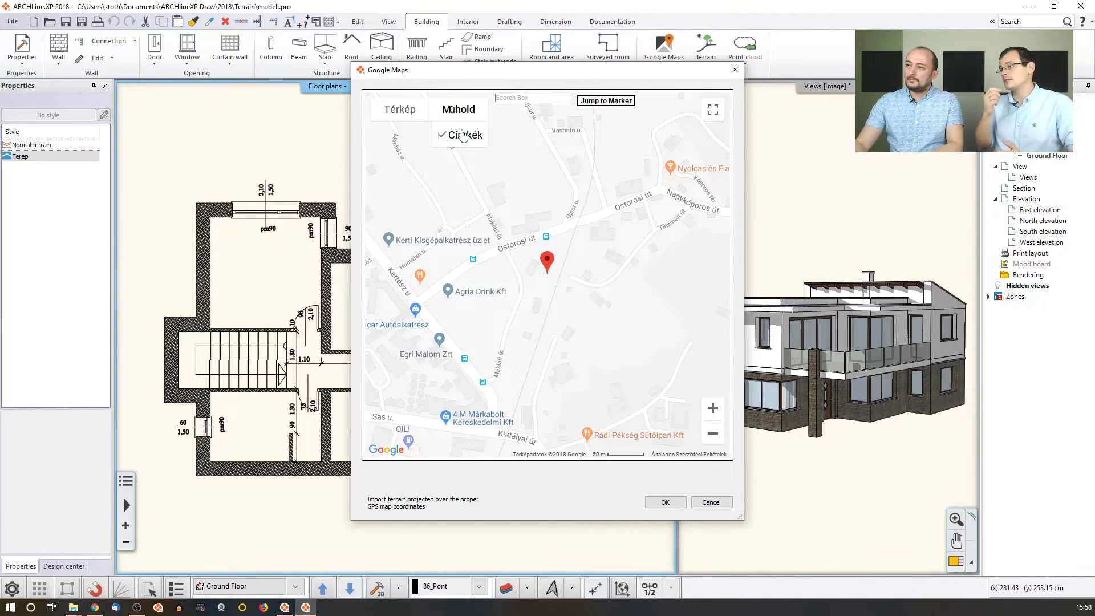
Show the site as satellite imagery, zoom in, and import it as terrain.
click(459, 115)
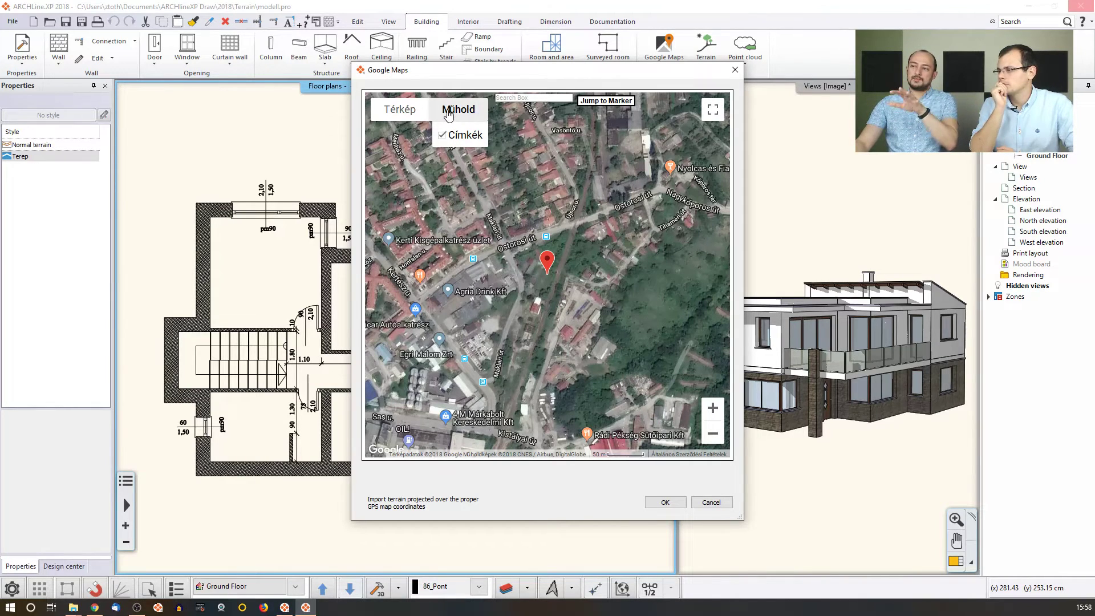
click(400, 110)
click(452, 113)
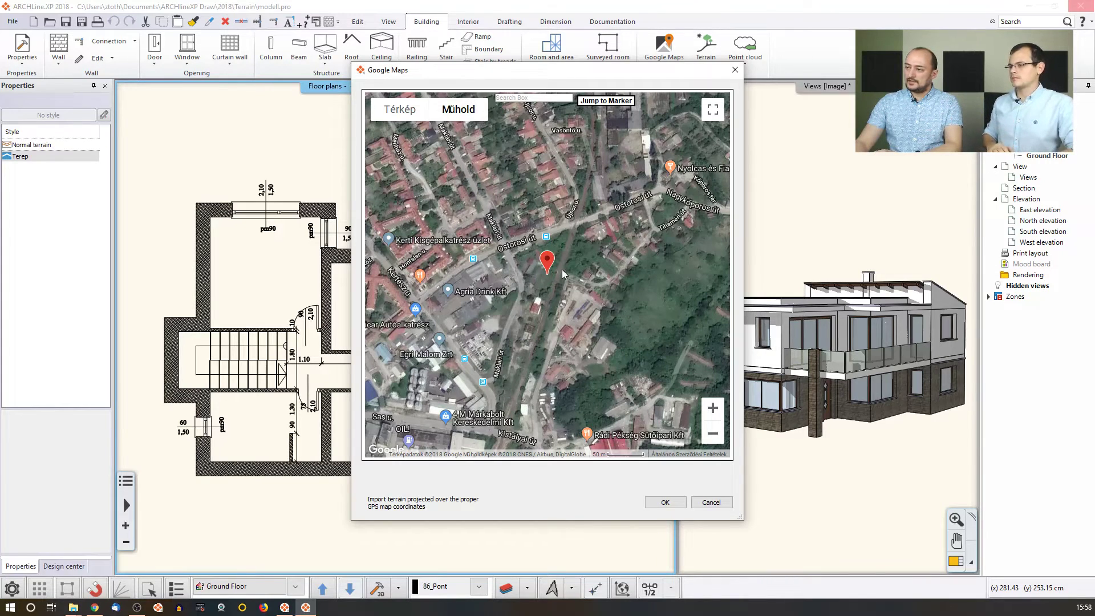
scroll(580, 272, up, 2)
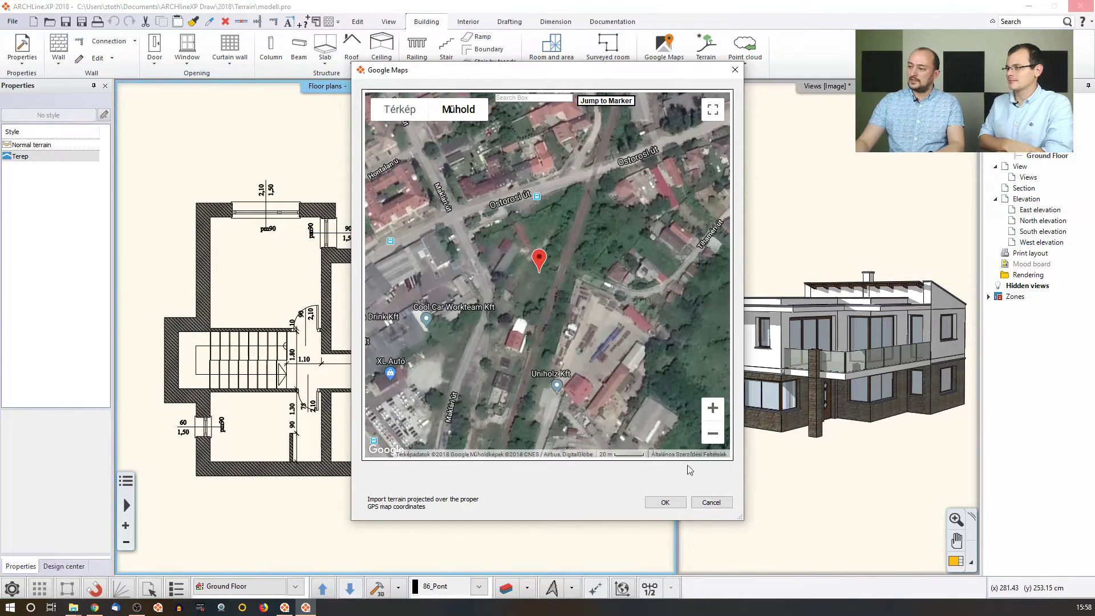
click(658, 502)
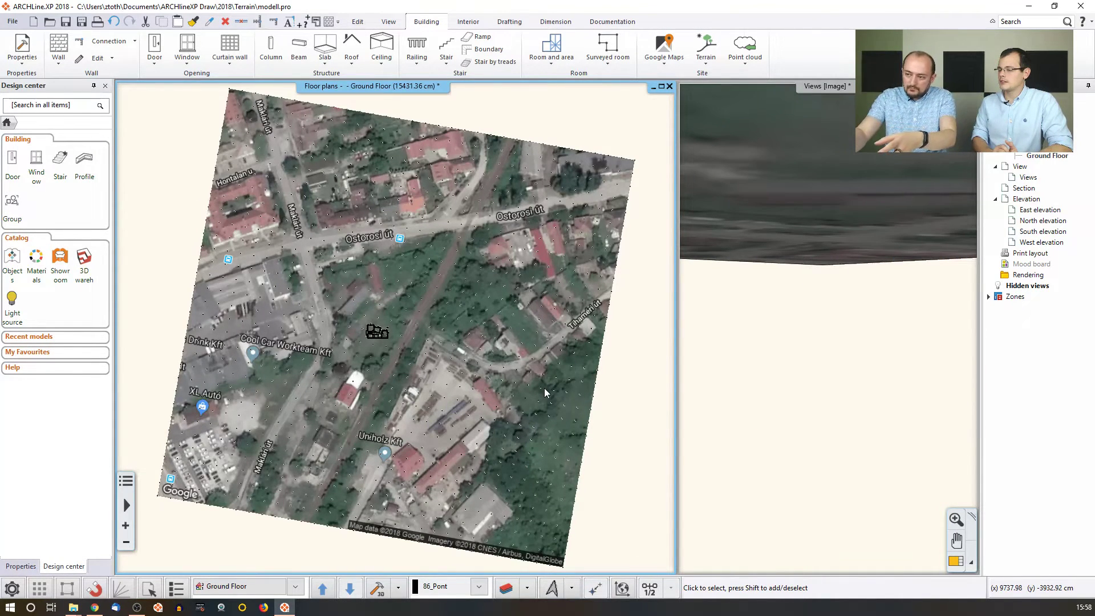
Display the imported satellite terrain in an axonometric 3D view and zoom in.
scroll(382, 333, up, 5)
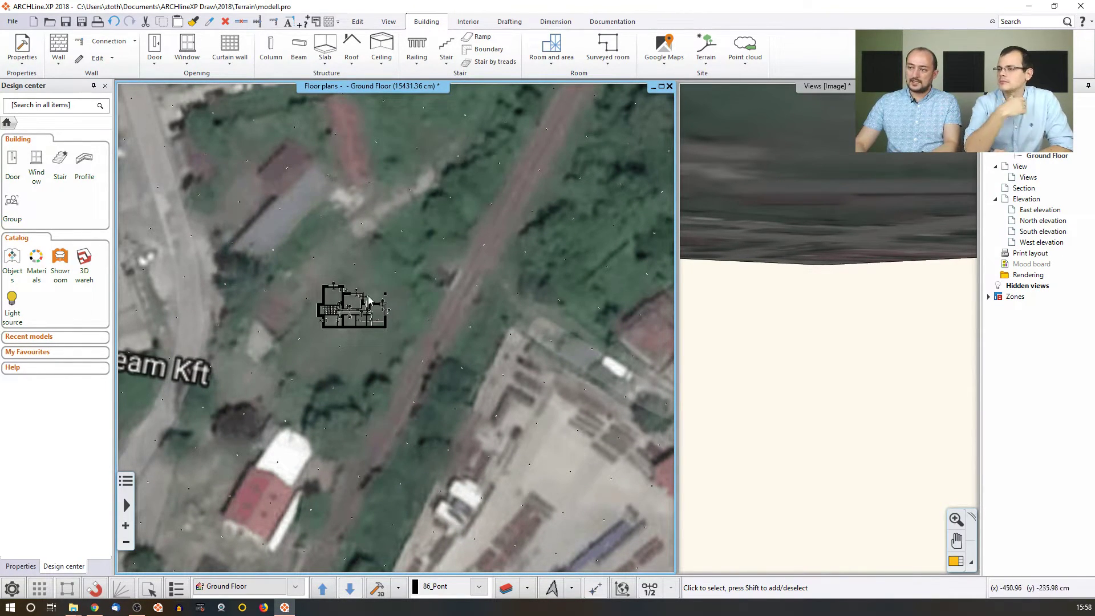
click(427, 320)
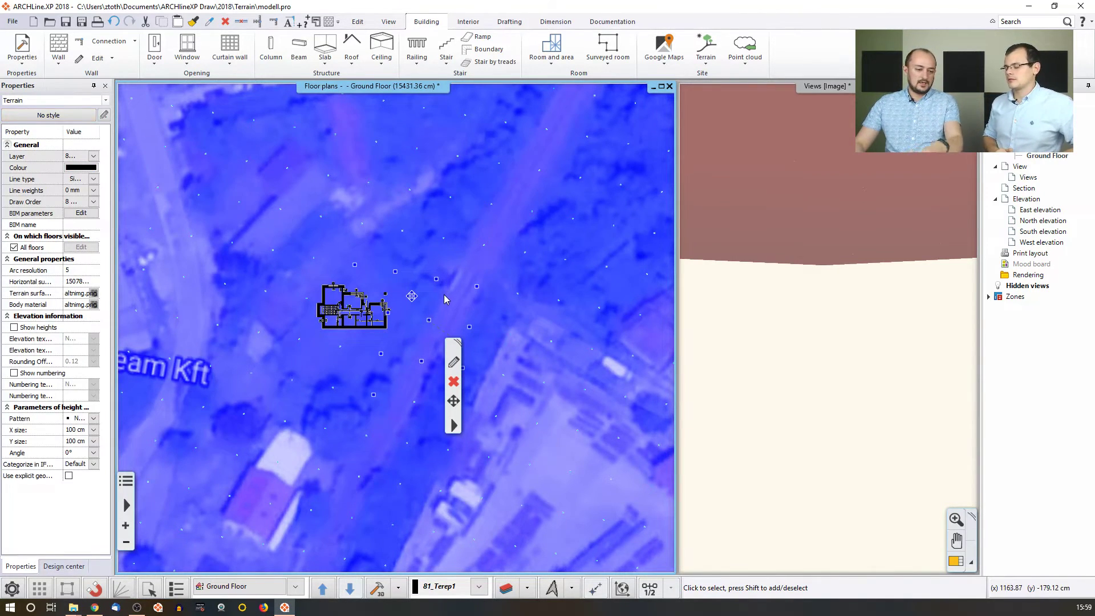
key(Escape)
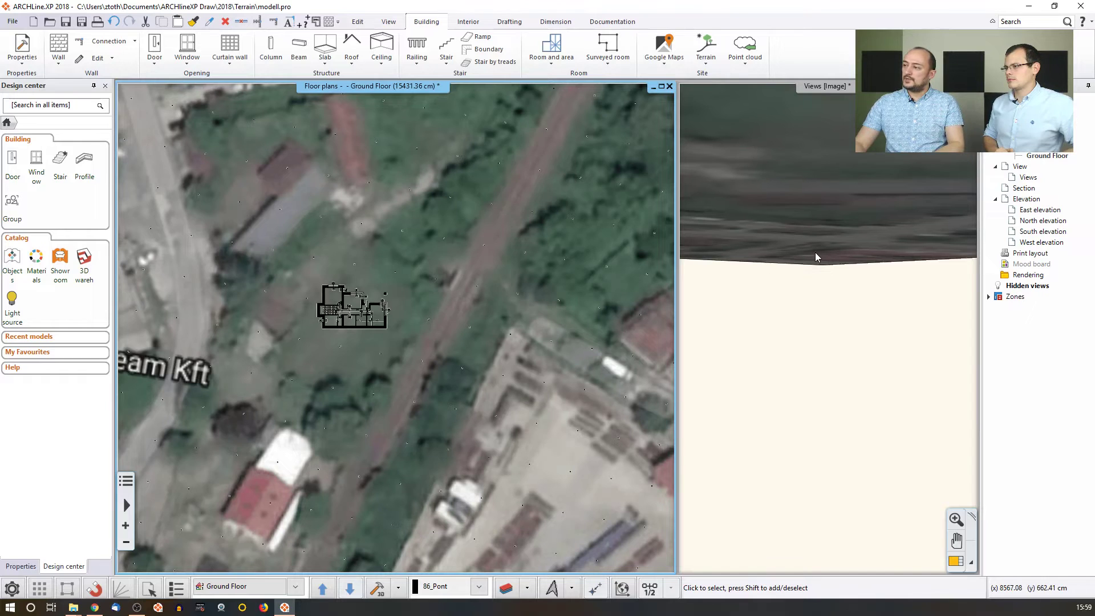
click(827, 284)
click(913, 521)
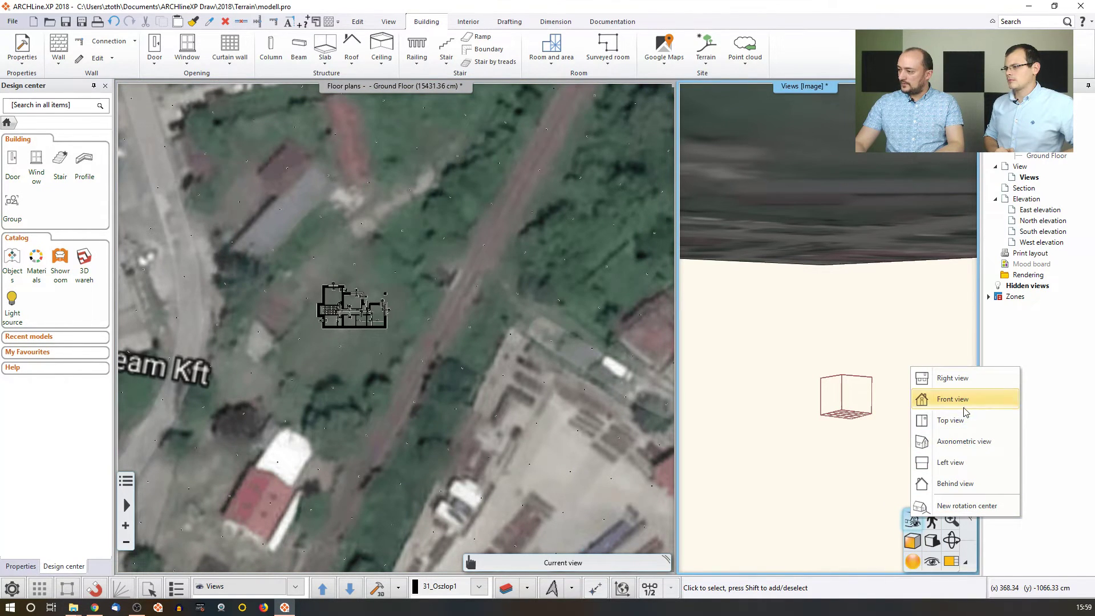
click(967, 442)
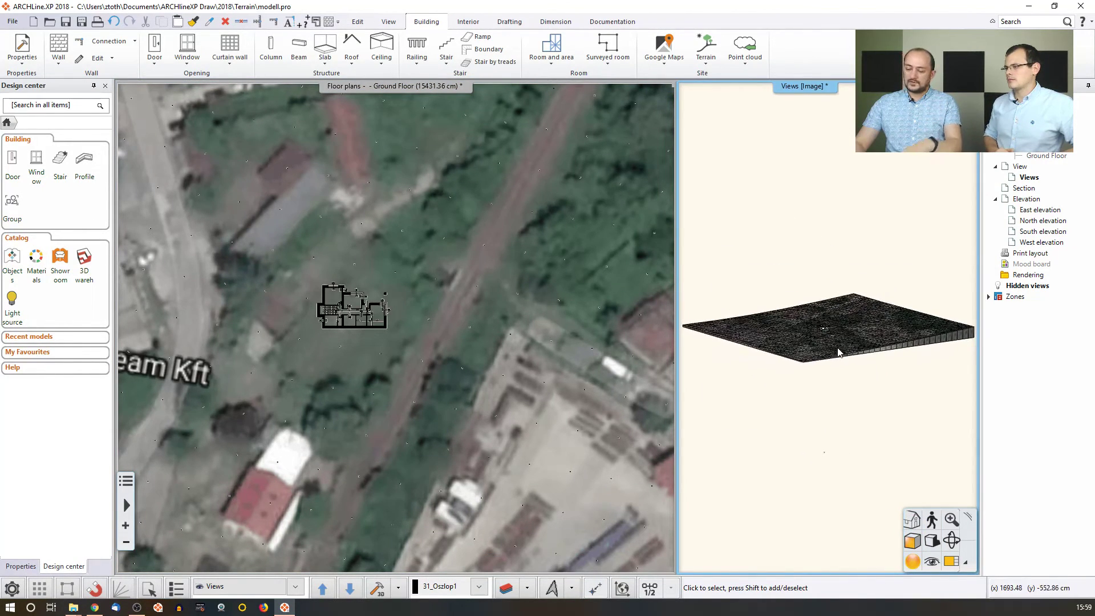
scroll(844, 355, up, 5)
scroll(878, 412, up, 6)
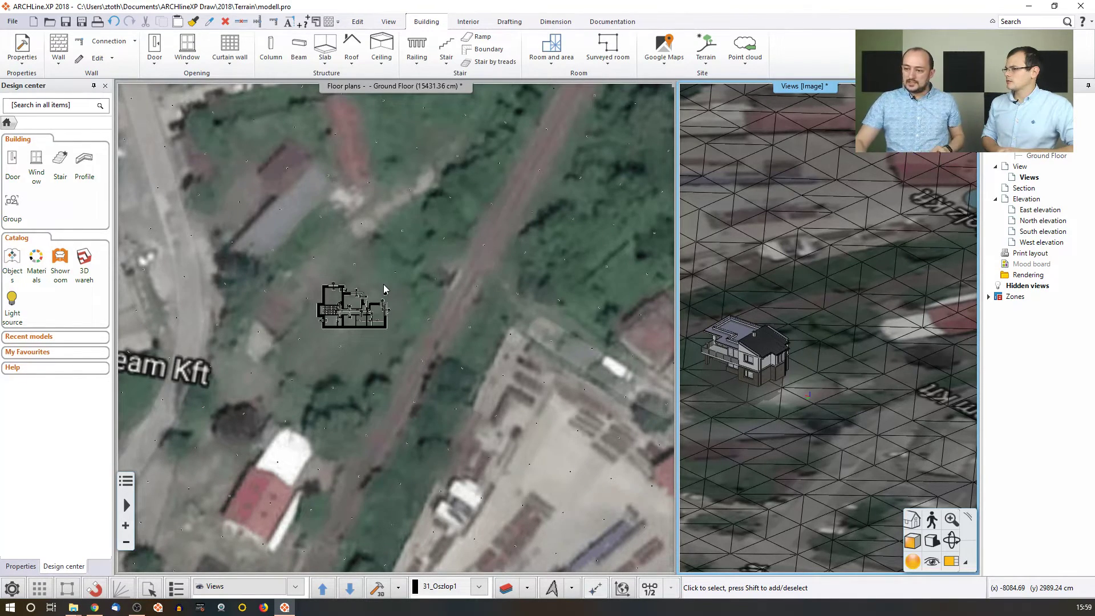
Review the building level settings without changes, then zoom the 3D view and floor plan to fit.
click(450, 342)
click(264, 586)
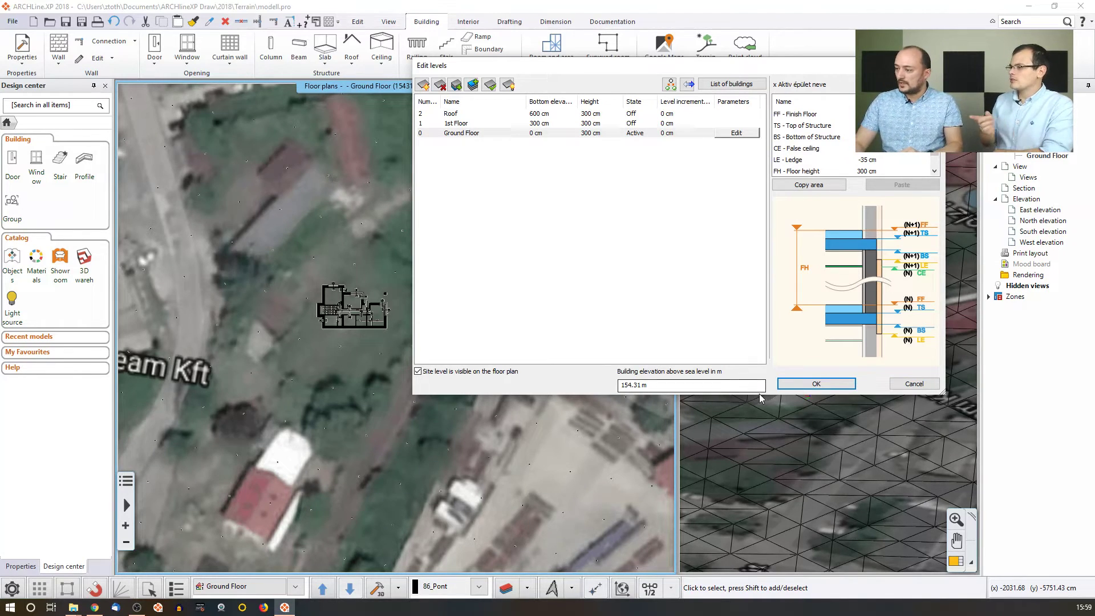
click(901, 386)
click(833, 364)
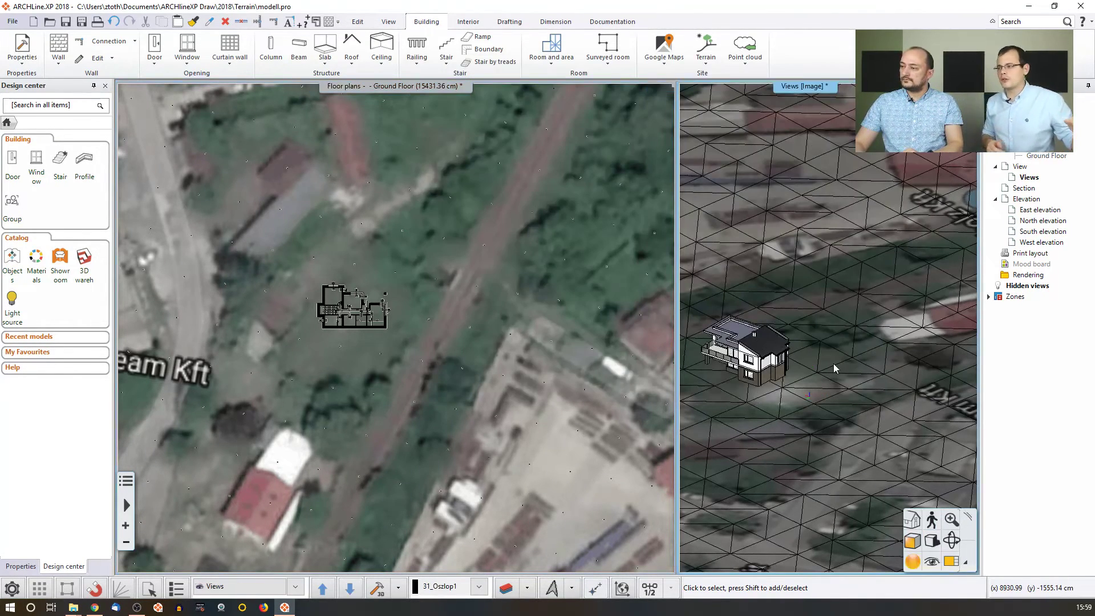
middle_click(804, 312)
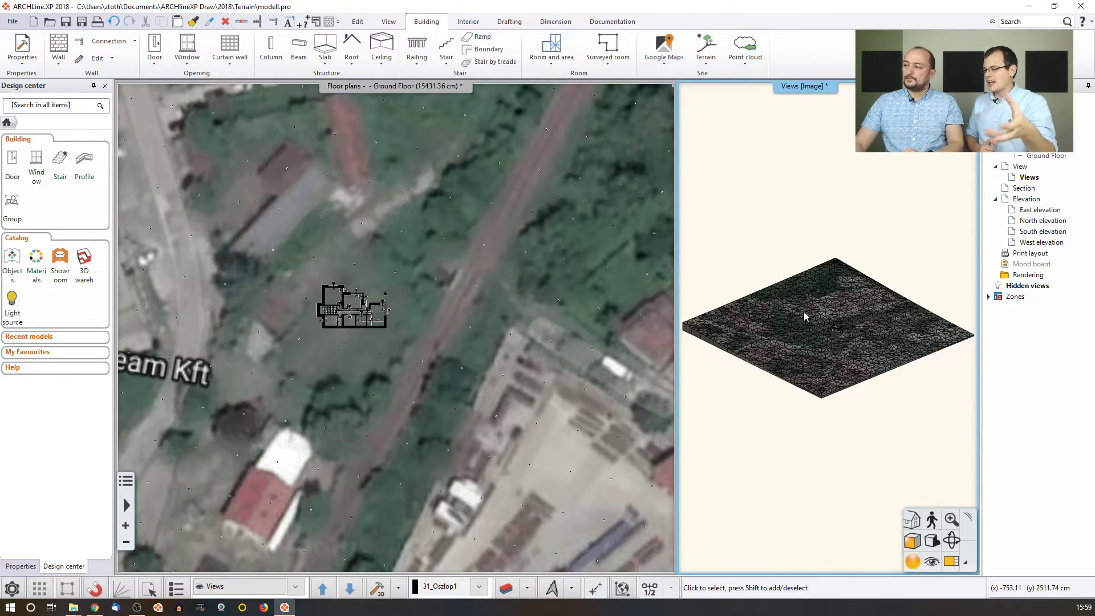
click(526, 296)
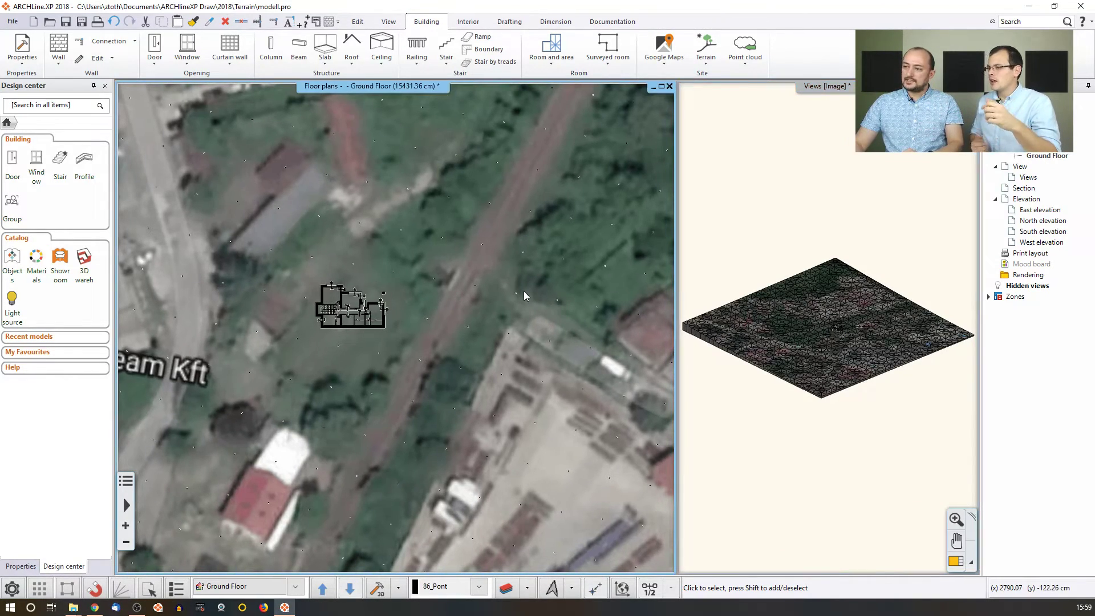
middle_click(522, 295)
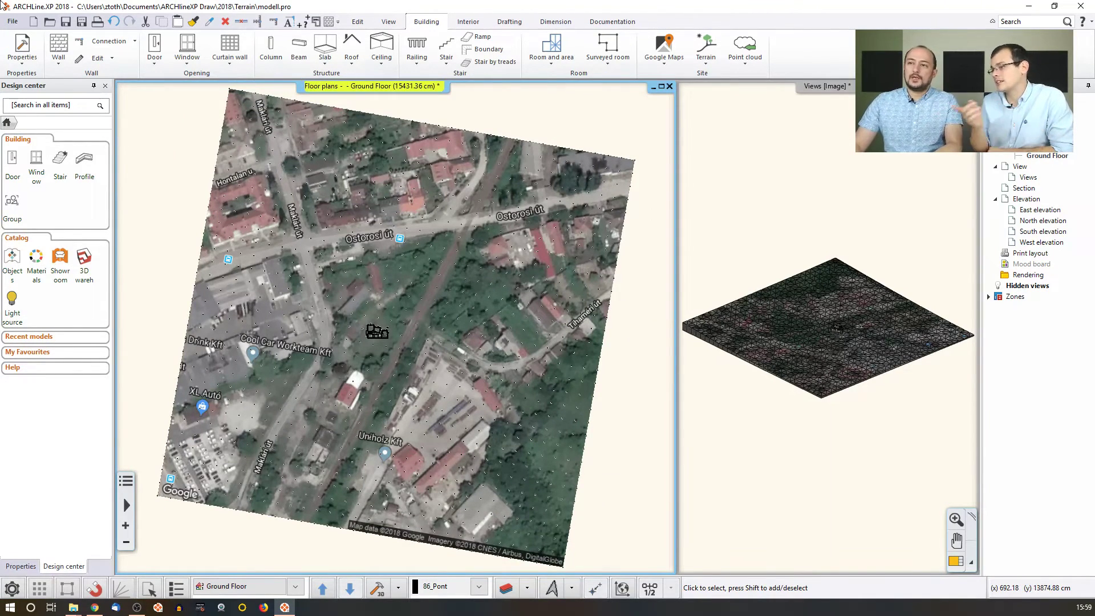
Open My_Terrain.pro from recent projects, discarding unsaved changes to modell.pro.
click(12, 23)
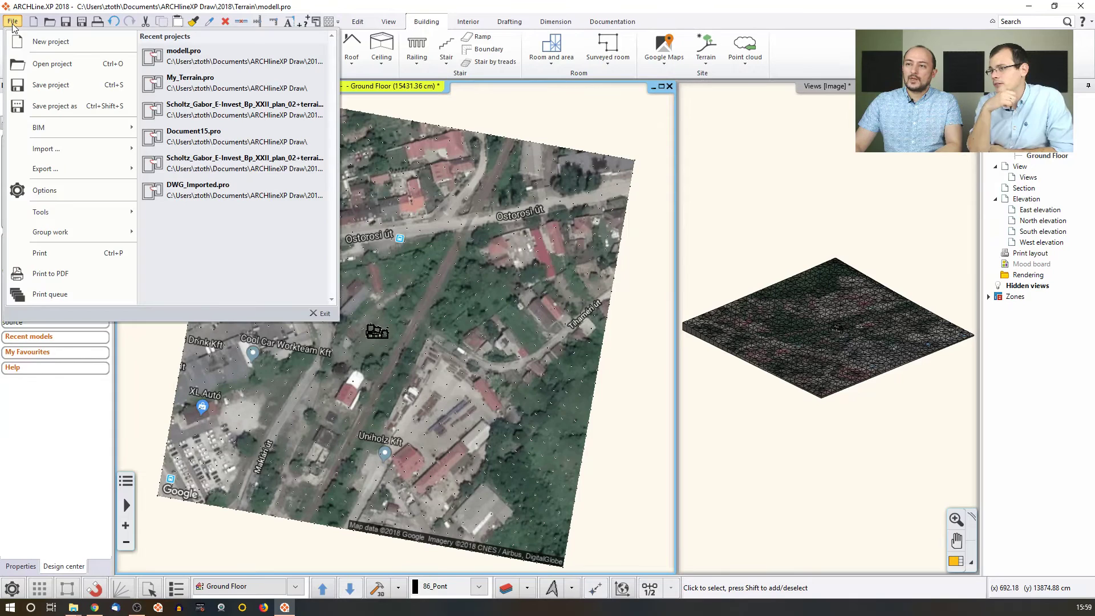
click(207, 85)
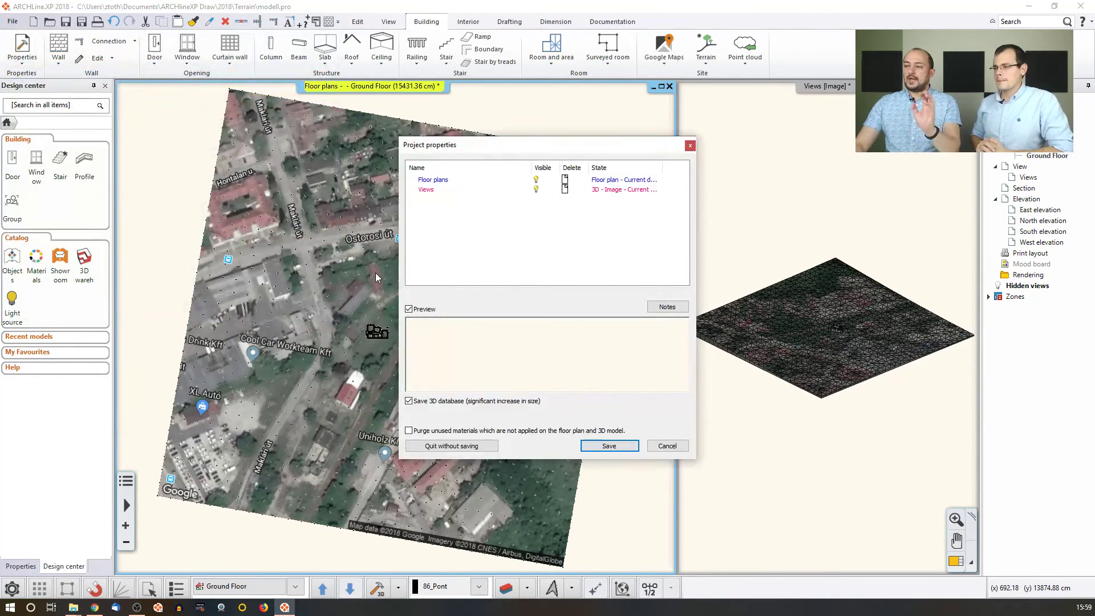
click(460, 446)
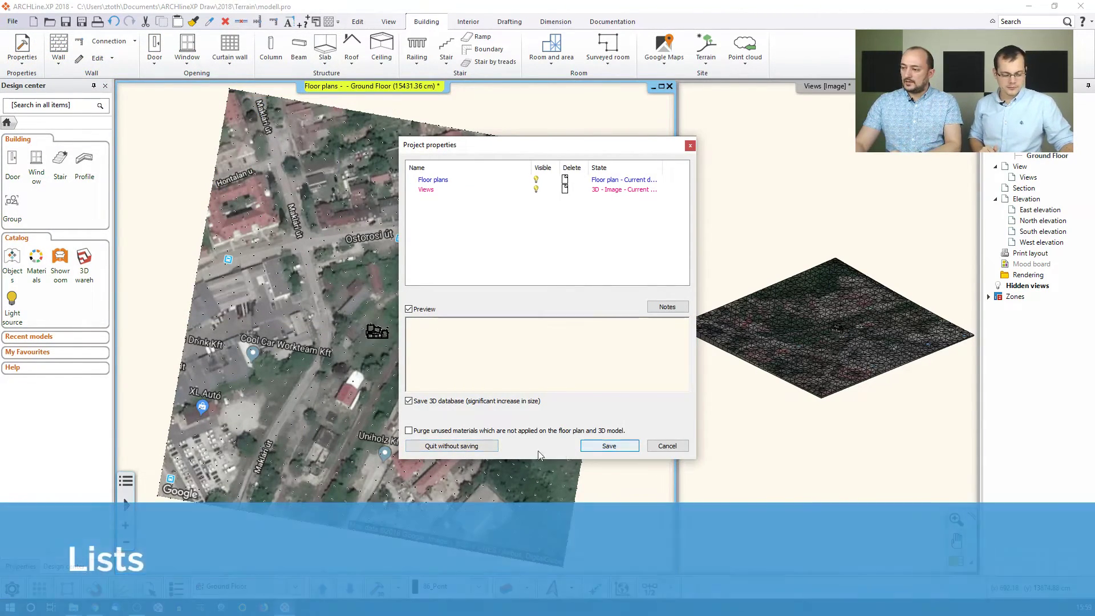
click(571, 329)
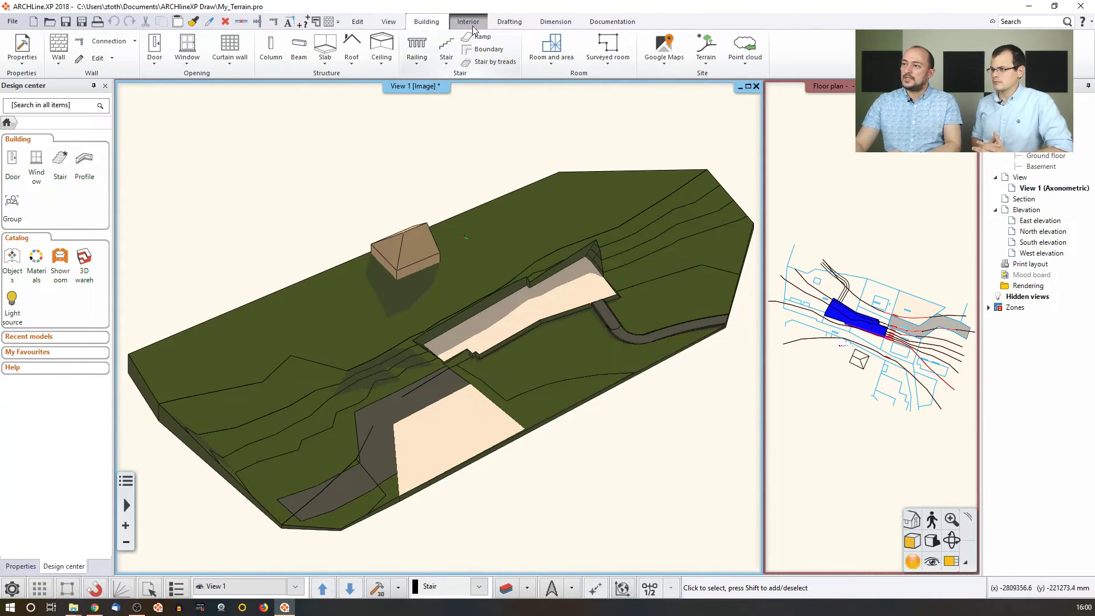
Export a Terrain calculation quantity take-off to Excel as Terrain.xlsx.
click(595, 23)
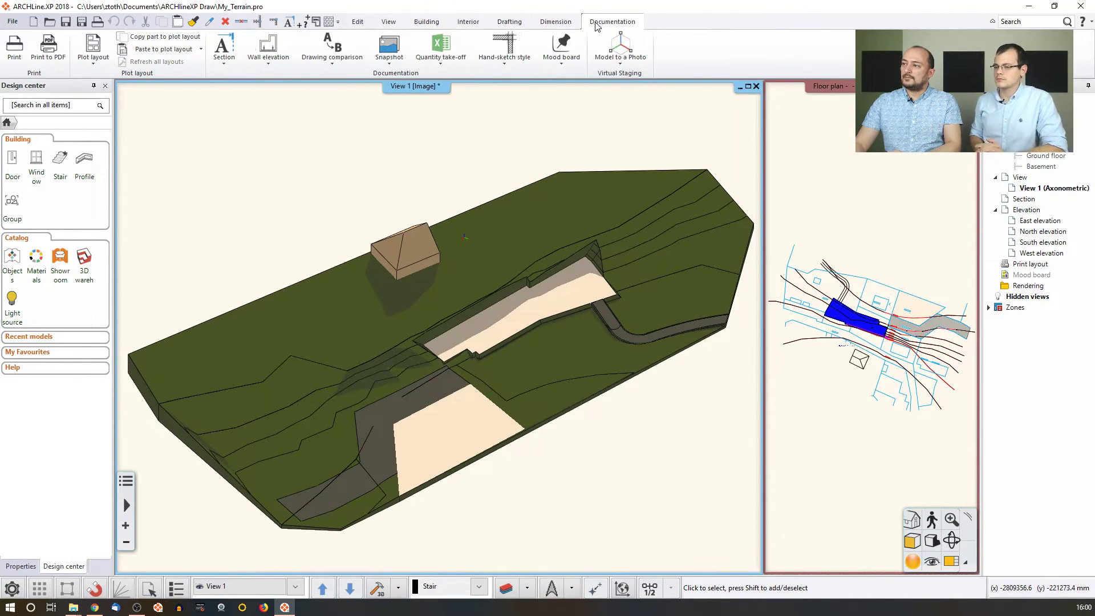
click(441, 60)
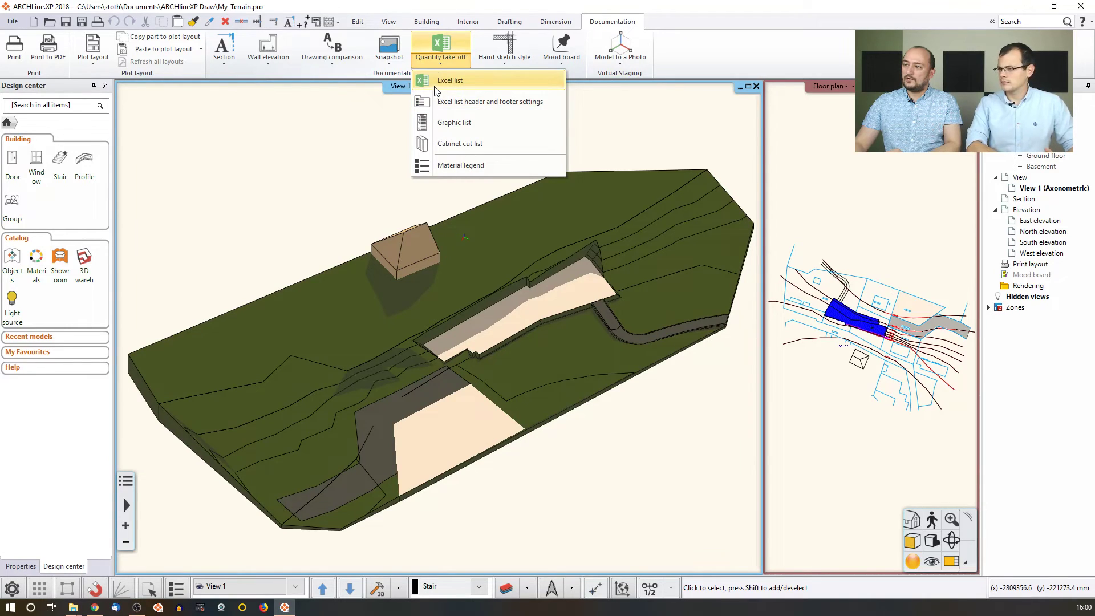
click(473, 89)
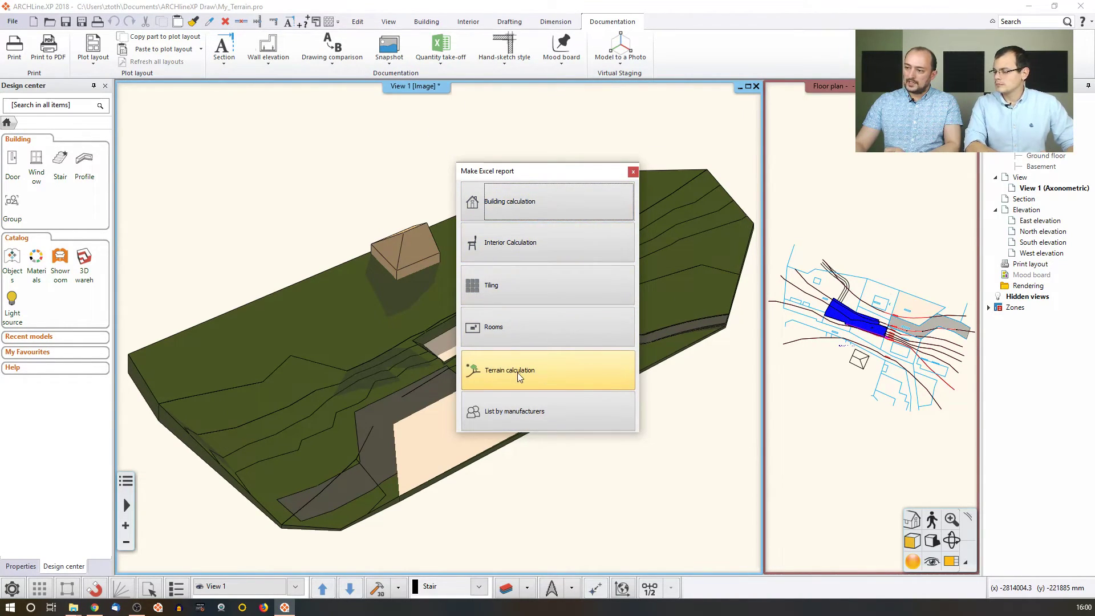
click(539, 371)
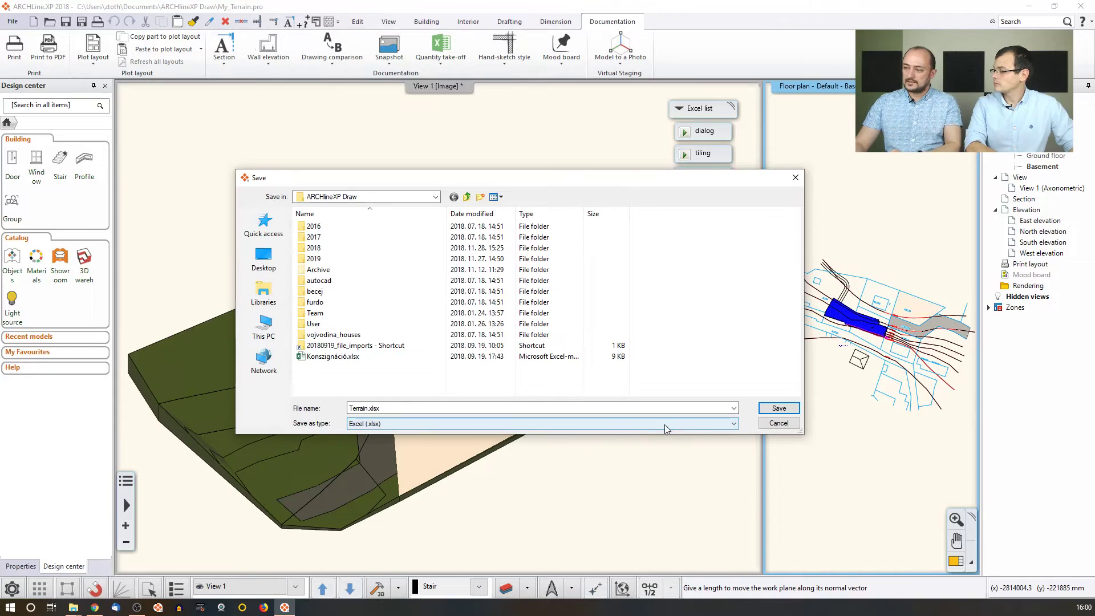
click(780, 409)
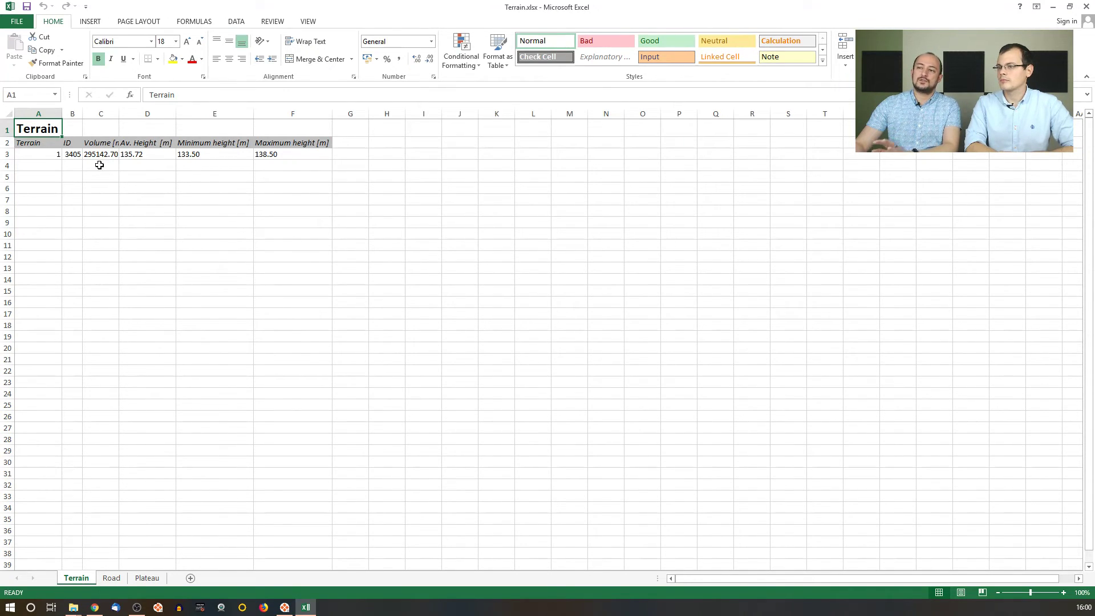
Review the Road and Plateau sheets of Terrain.xlsx, then close Excel.
click(113, 578)
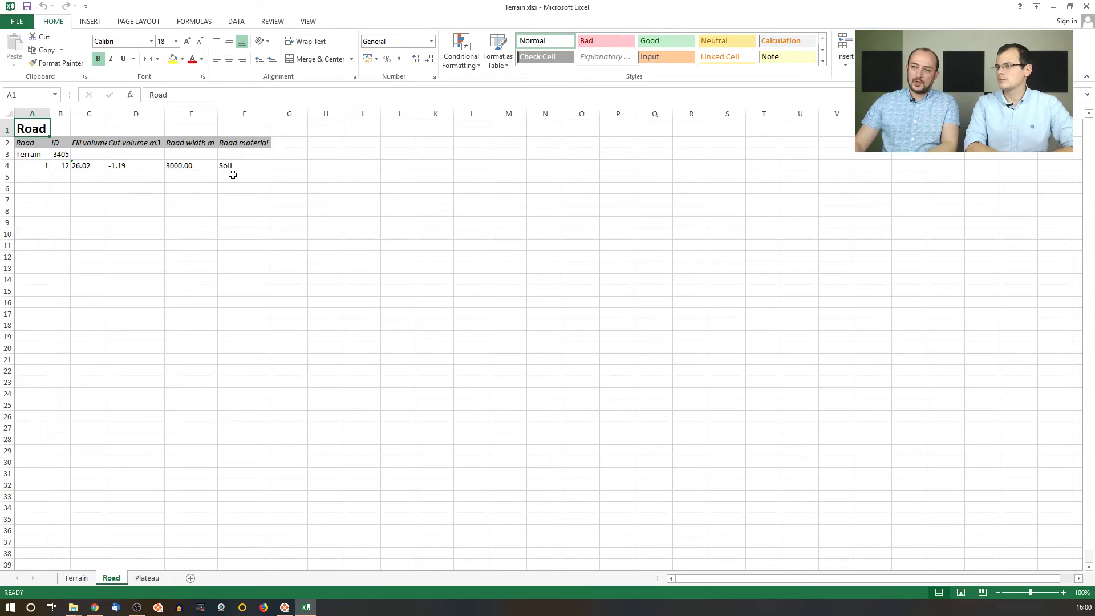
click(149, 579)
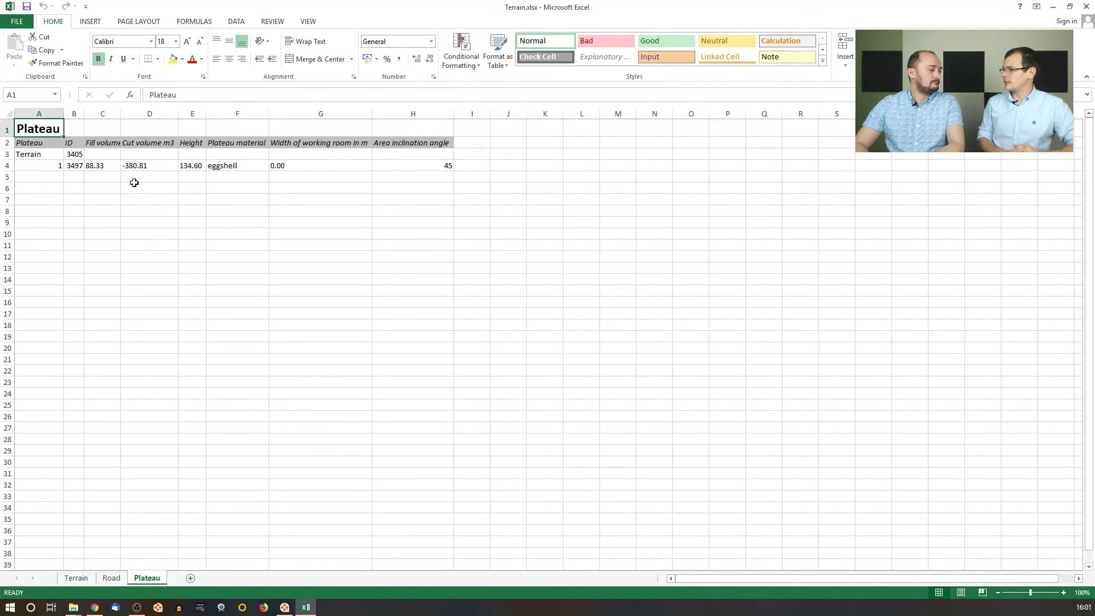
click(1087, 6)
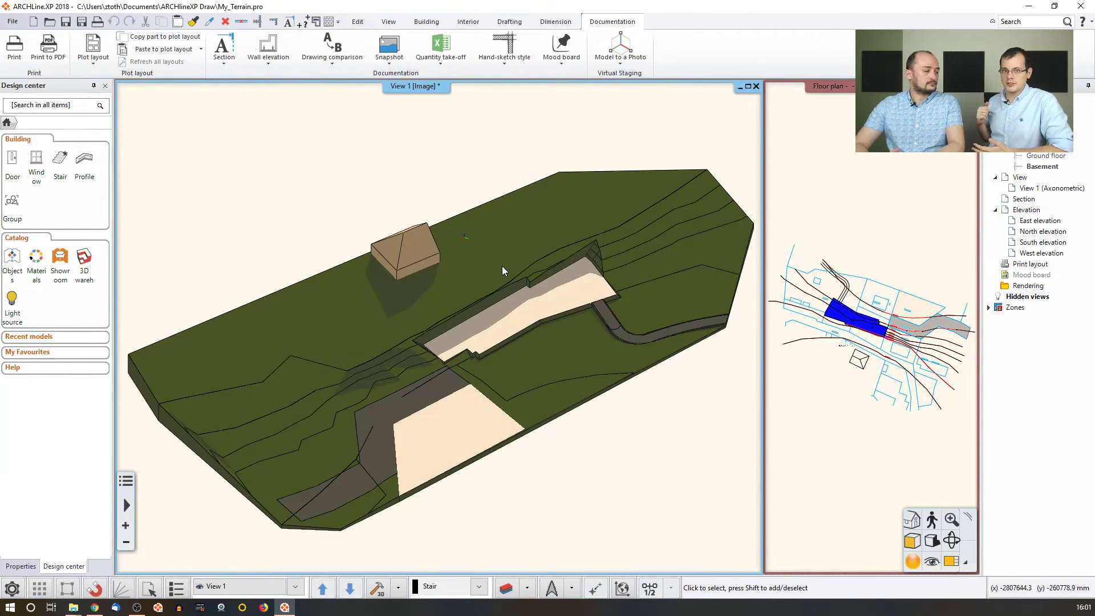
Check the terrain's context menu, then show the Terrain tools list under the Building tab.
right_click(572, 223)
mouse_move(653, 416)
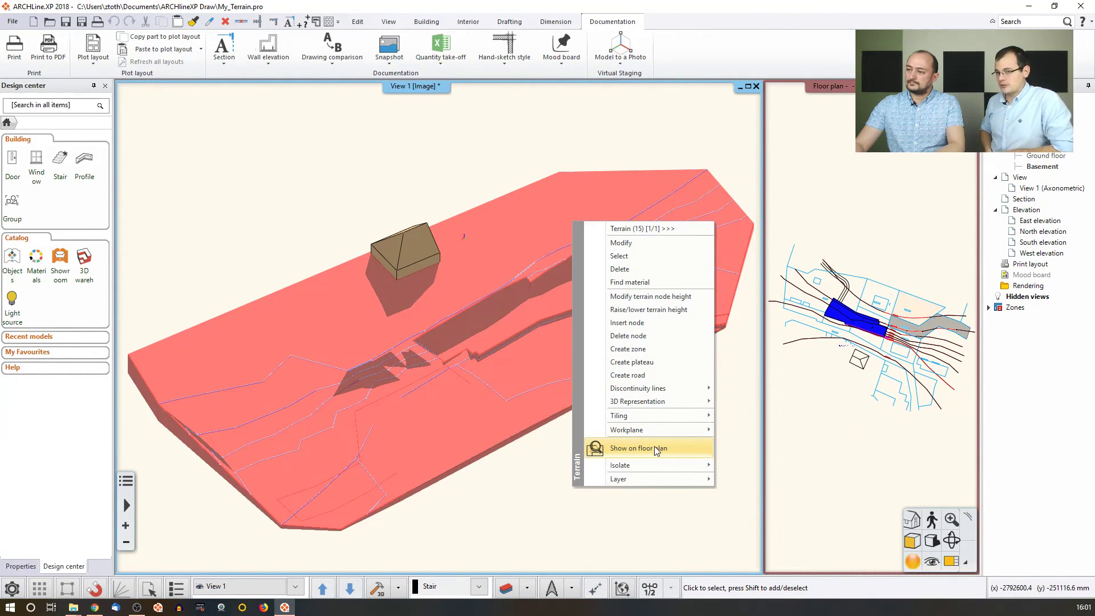
click(501, 151)
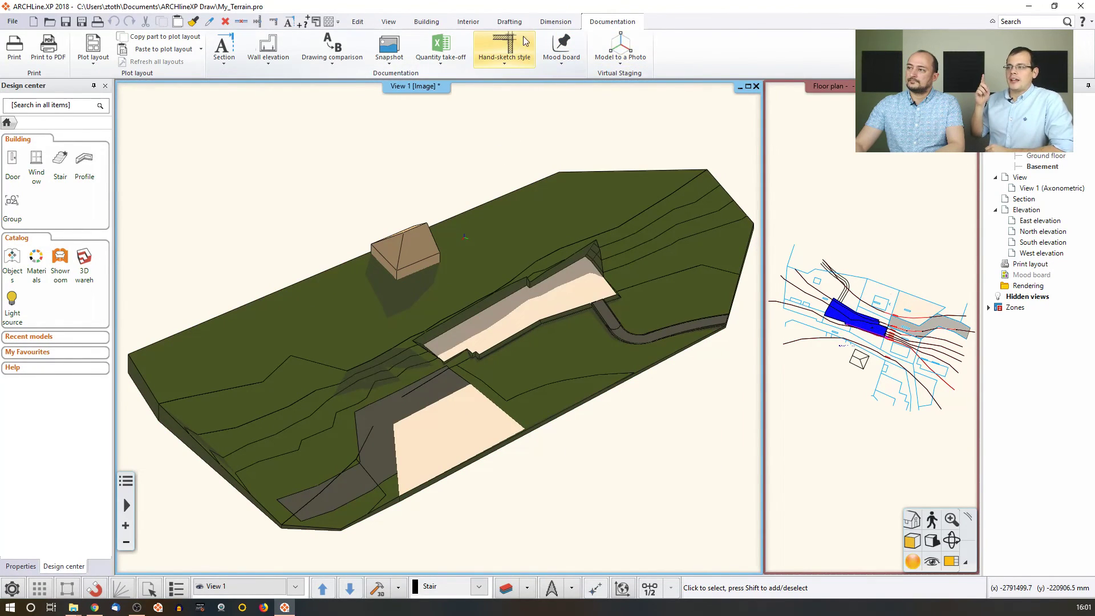
click(427, 22)
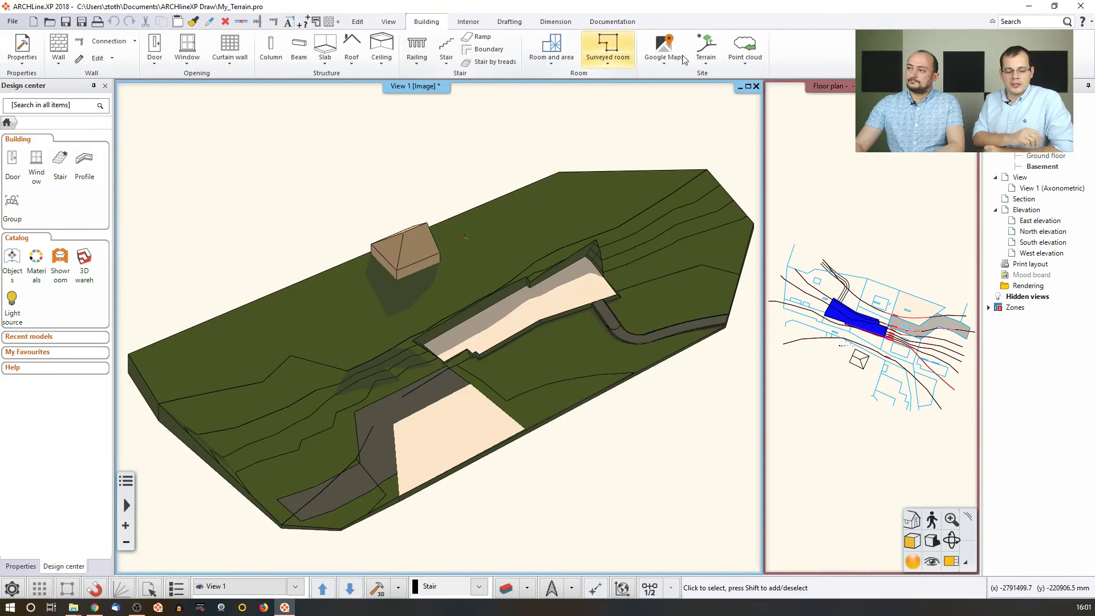
click(712, 57)
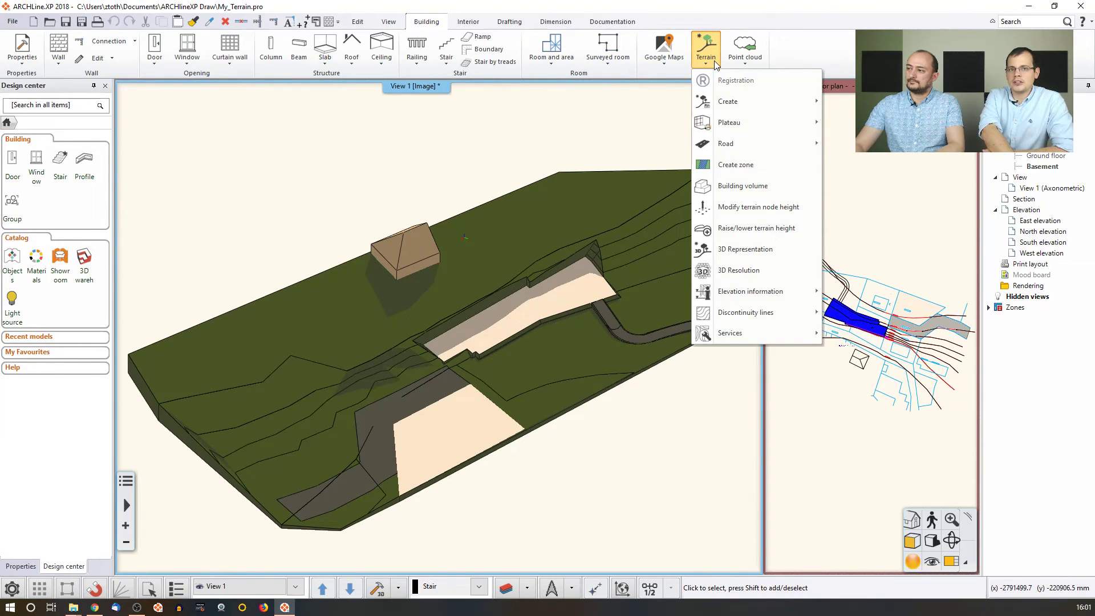